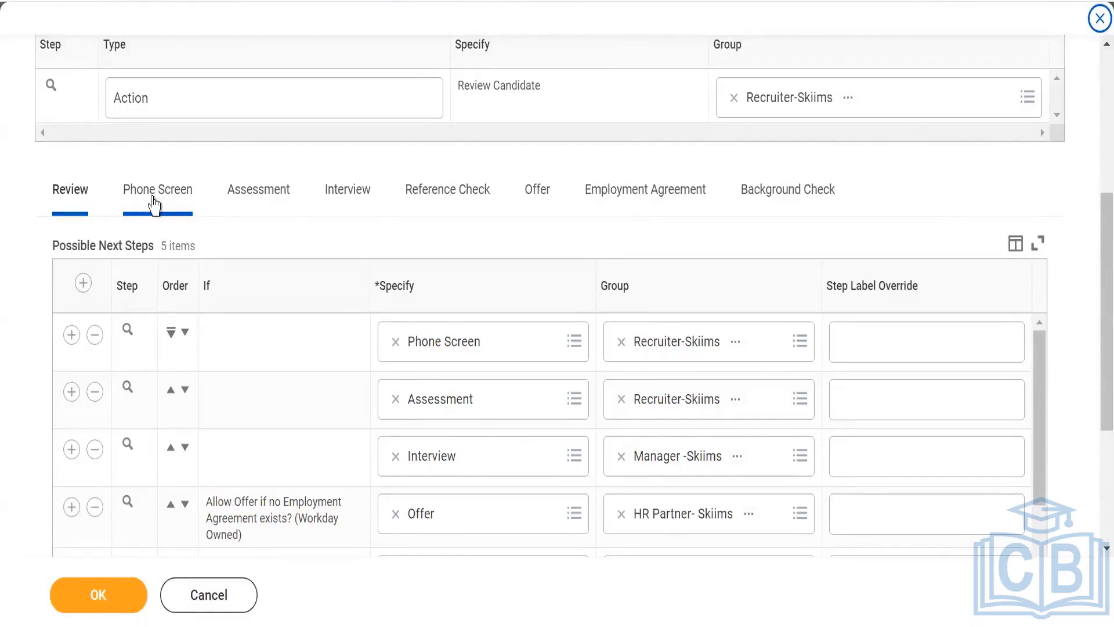
- Add a blank row to the possible dispositions of the Review stage in the dynamic business process definition
{"action": "scroll", "coordinate": [16, 314], "scroll_direction": "down", "scroll_amount": 4}
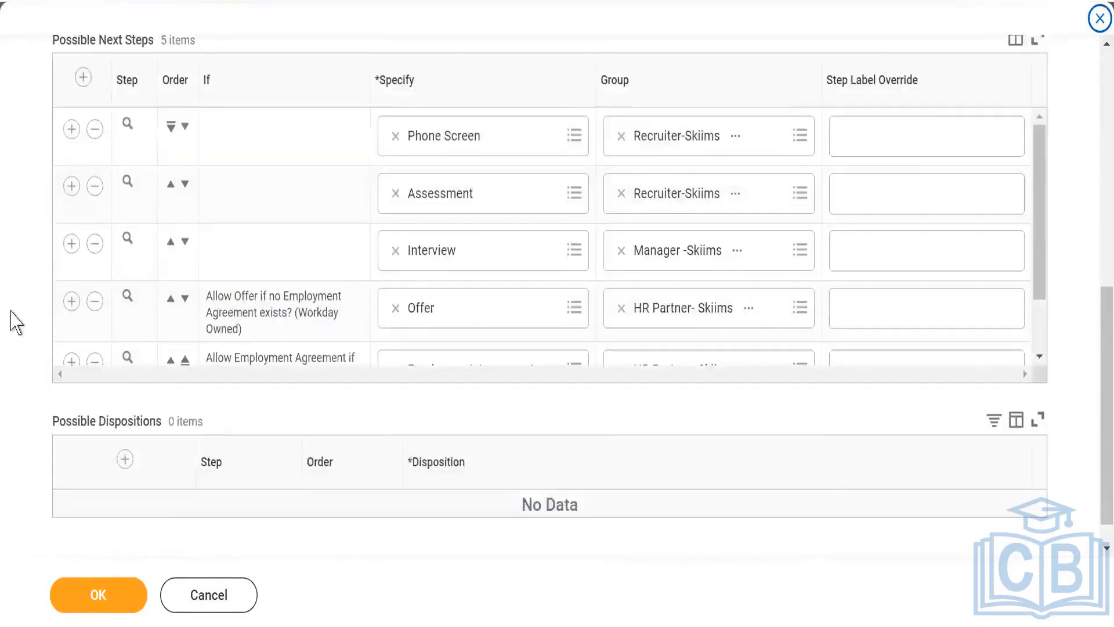
{"action": "scroll", "coordinate": [16, 321], "scroll_direction": "down", "scroll_amount": 1}
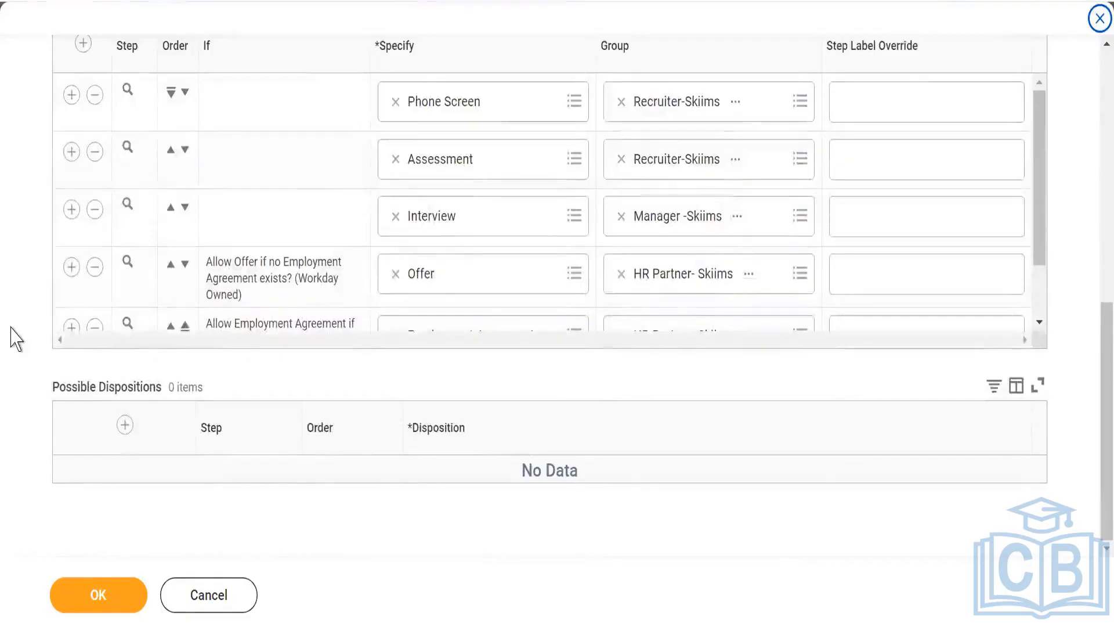
{"action": "scroll", "coordinate": [16, 338], "scroll_direction": "up", "scroll_amount": 4}
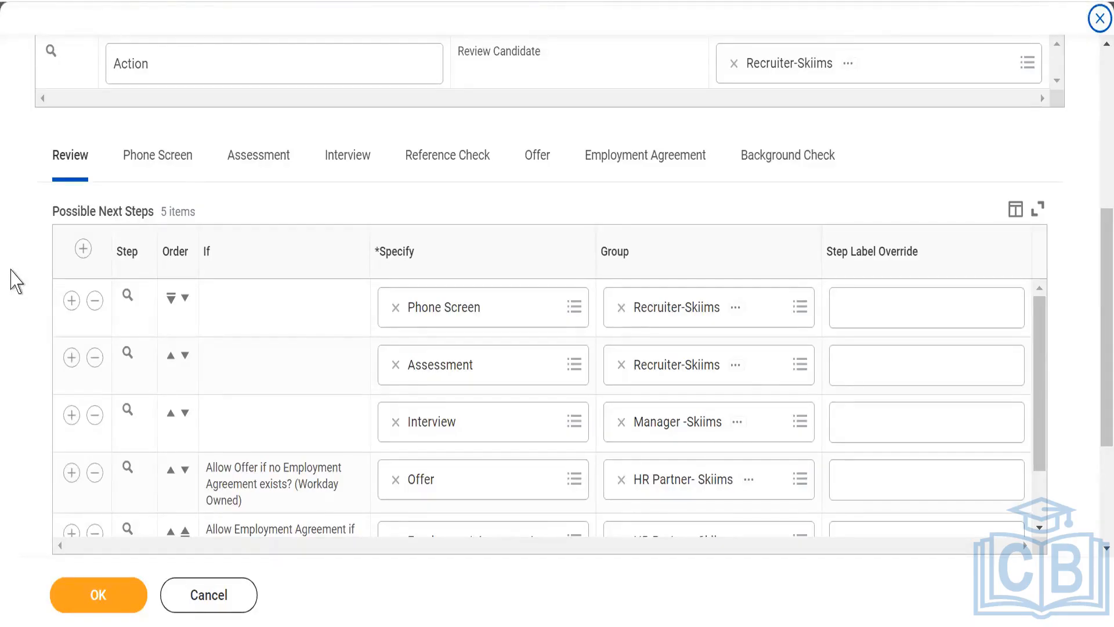
{"action": "scroll", "coordinate": [19, 239], "scroll_direction": "down", "scroll_amount": 2}
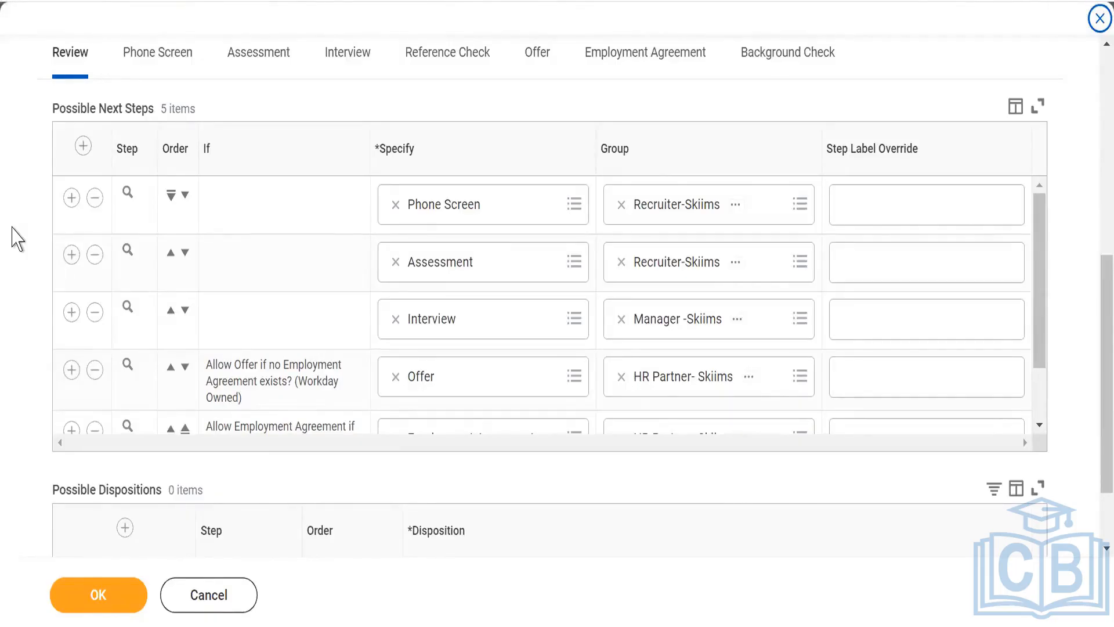
{"action": "scroll", "coordinate": [17, 238], "scroll_direction": "down", "scroll_amount": 2}
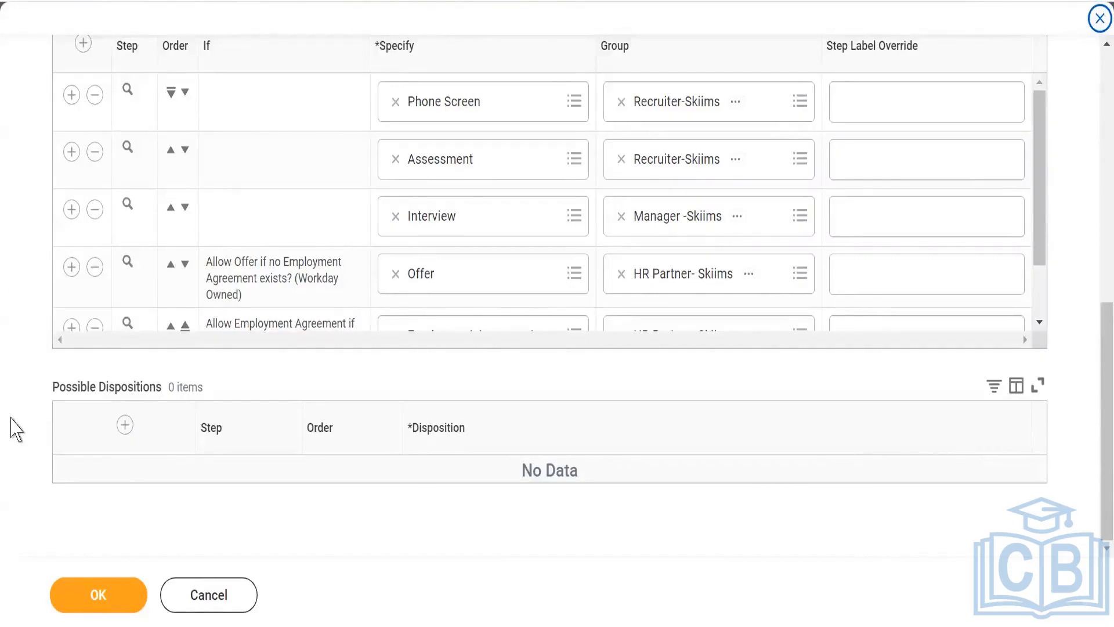
{"action": "scroll", "coordinate": [16, 429], "scroll_direction": "up", "scroll_amount": 3}
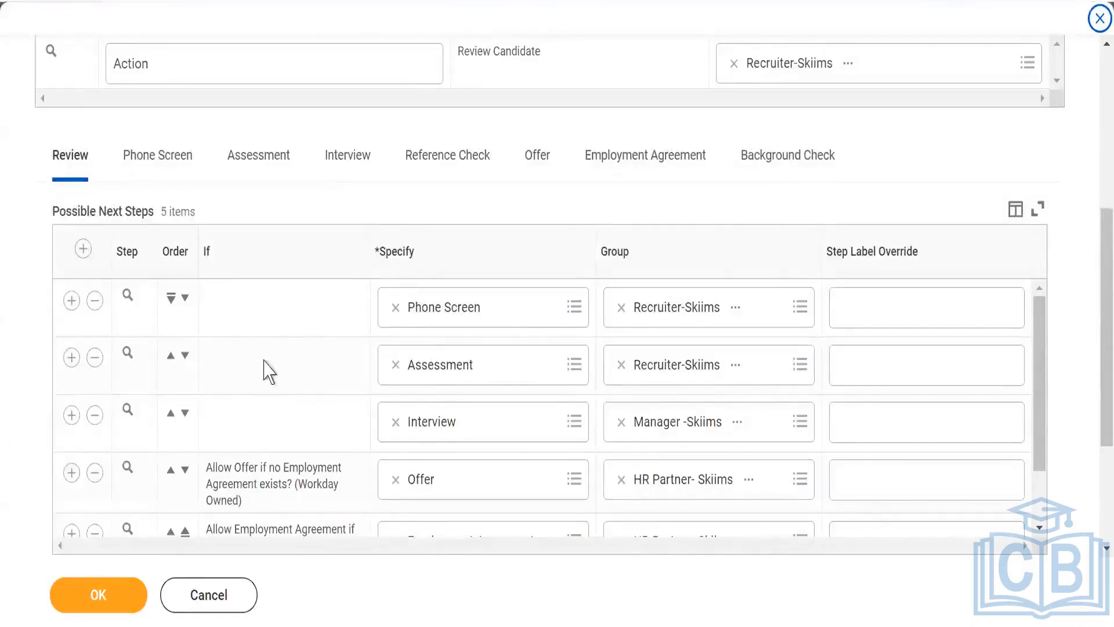
{"action": "scroll", "coordinate": [29, 348], "scroll_direction": "down", "scroll_amount": 3}
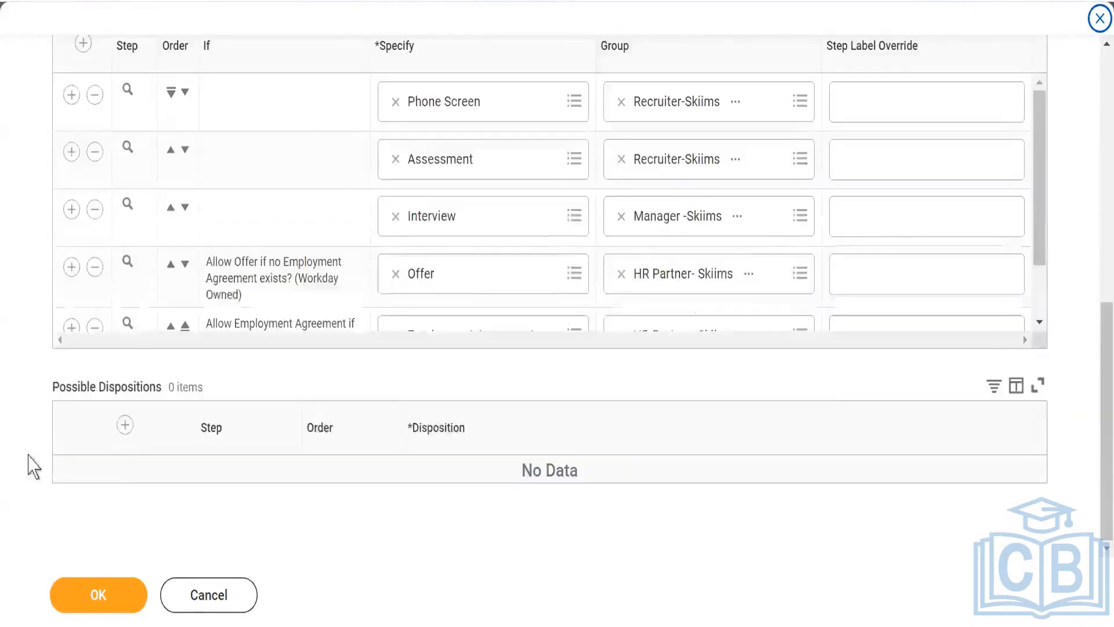
{"action": "left_click", "coordinate": [126, 430]}
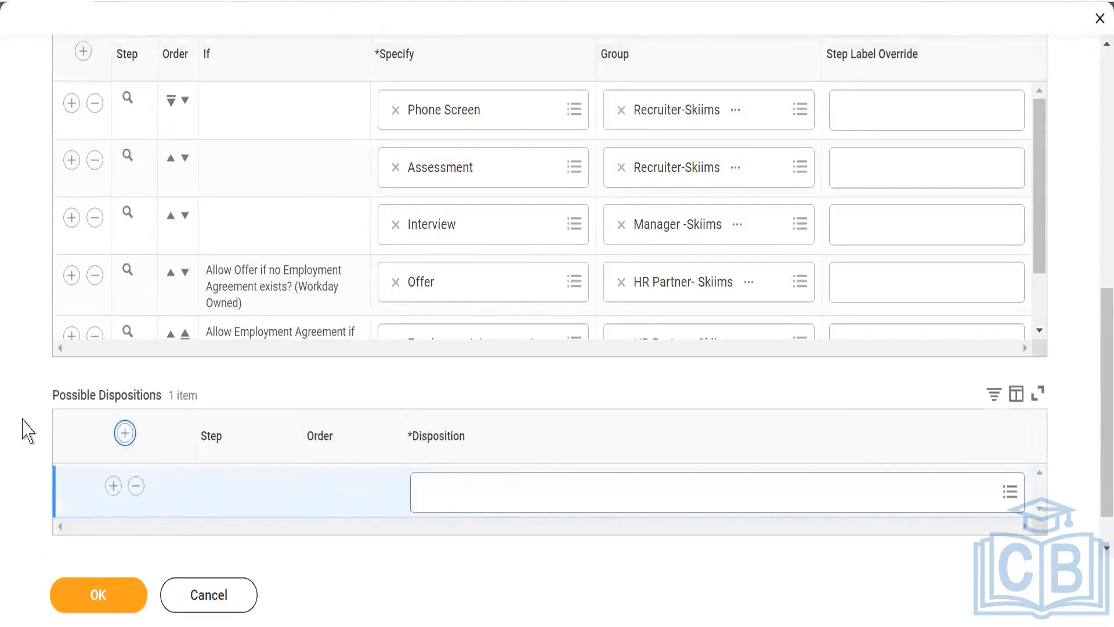
- Show the Phone Screen stage and examine its possible next steps and possible dispositions
{"action": "scroll", "coordinate": [67, 309], "scroll_direction": "up", "scroll_amount": 5}
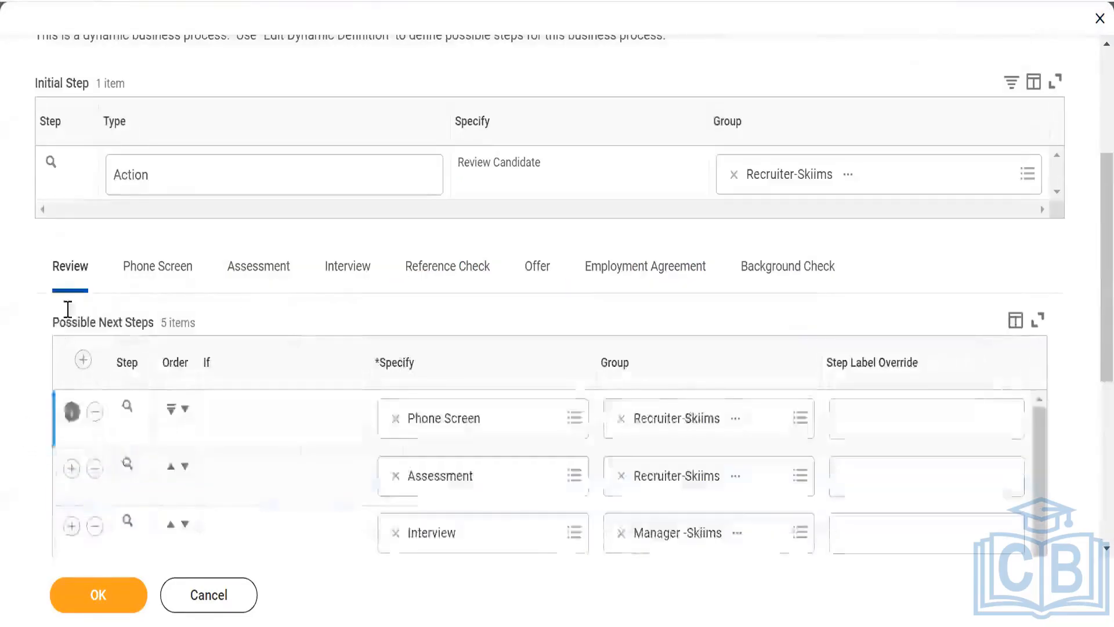
{"action": "left_click", "coordinate": [168, 272]}
{"action": "scroll", "coordinate": [232, 261], "scroll_direction": "down", "scroll_amount": 2}
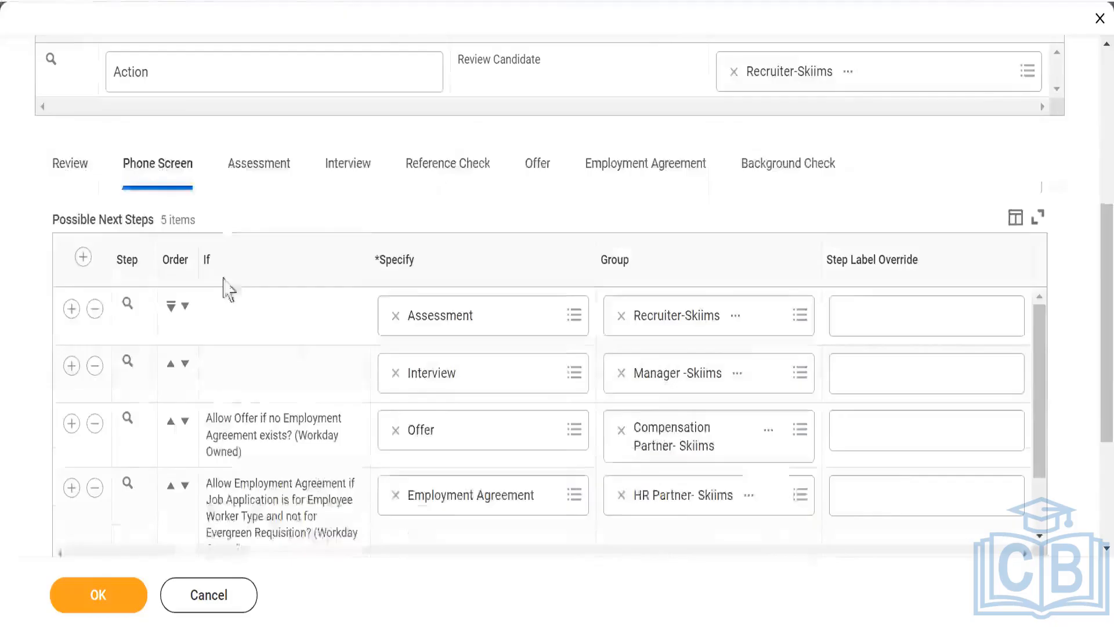
{"action": "scroll", "coordinate": [238, 440], "scroll_direction": "down", "scroll_amount": 3}
{"action": "scroll", "coordinate": [222, 490], "scroll_direction": "down", "scroll_amount": 2}
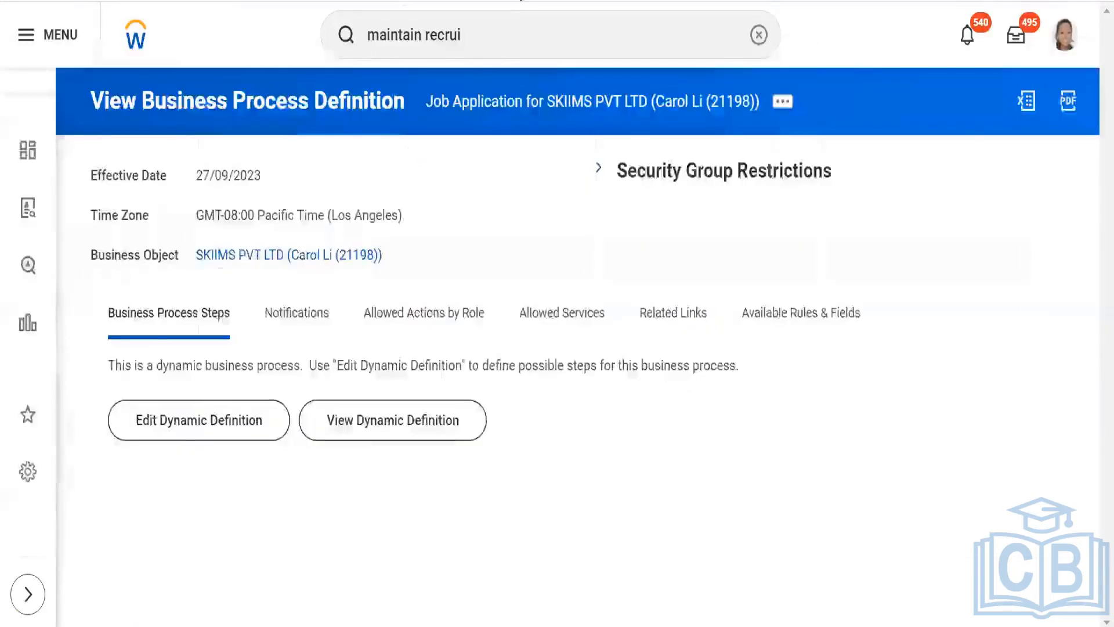
- Search for and open the Maintain Recruiting Dispositions task
{"action": "left_click", "coordinate": [759, 35]}
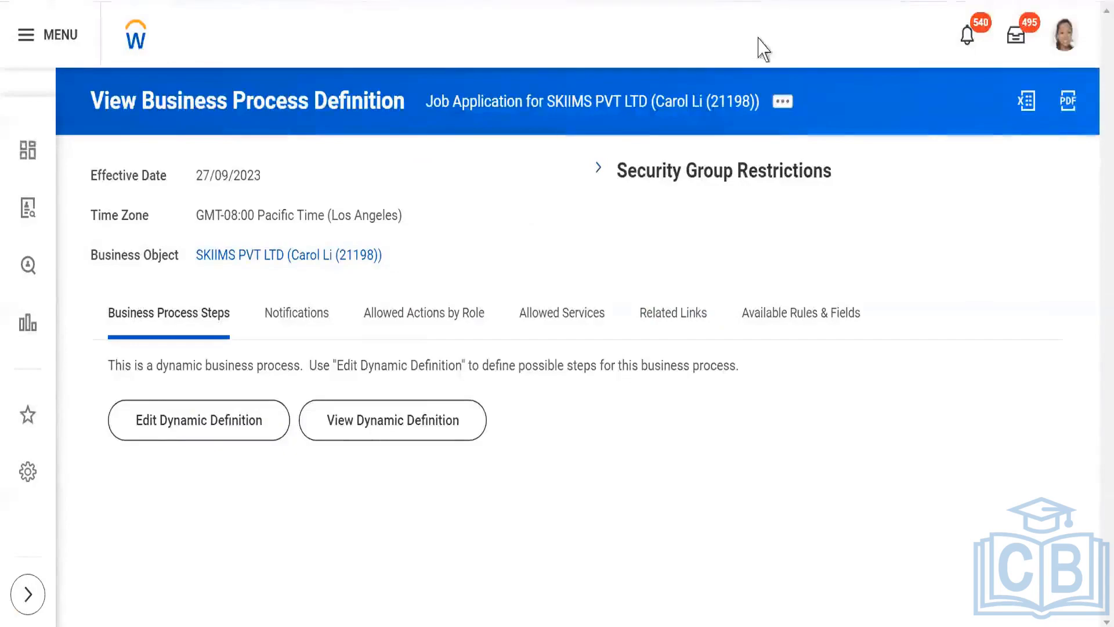
{"action": "left_click", "coordinate": [482, 140]}
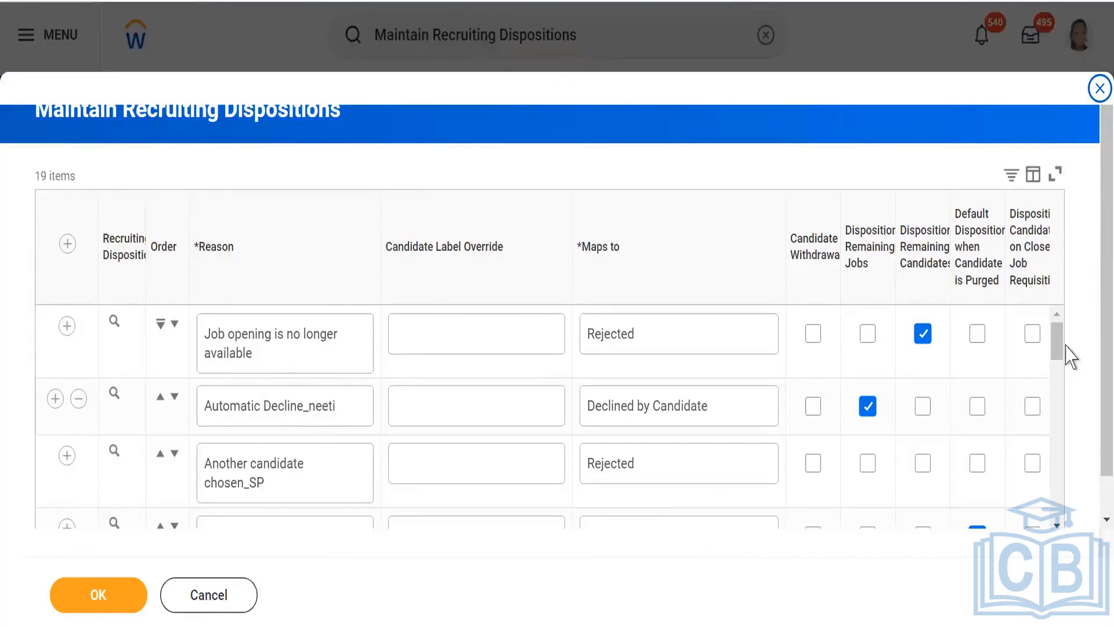
- Look through the recruiting disposition reasons and the Maps to value of each one
{"action": "left_click_drag", "start_coordinate": [1063, 348], "coordinate": [1068, 382]}
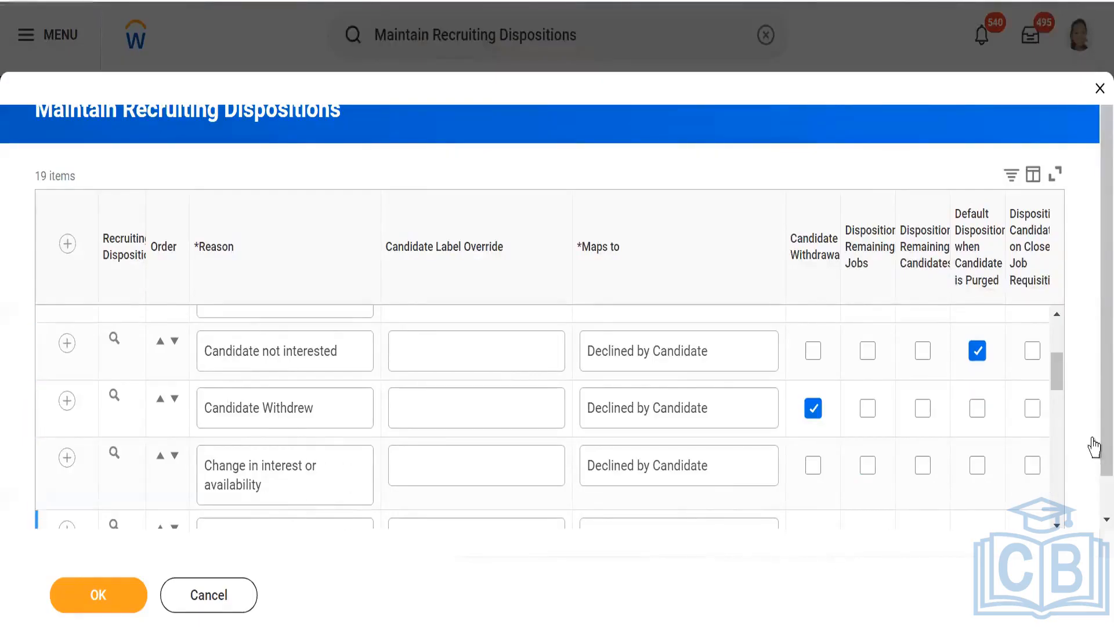
{"action": "left_click", "coordinate": [1056, 519]}
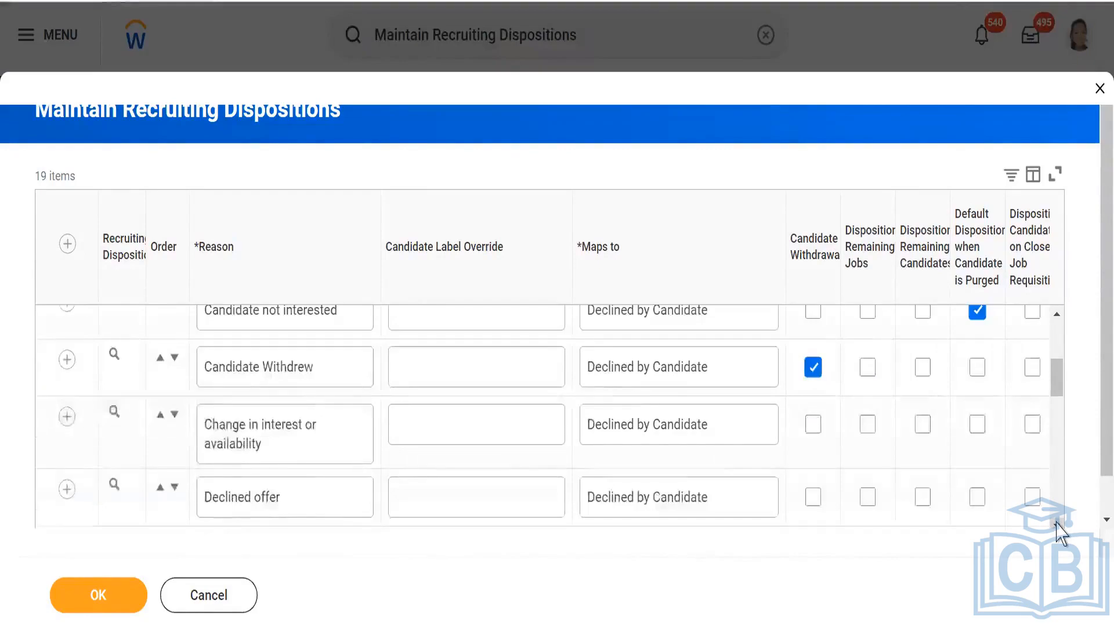
{"action": "left_click", "coordinate": [1057, 520]}
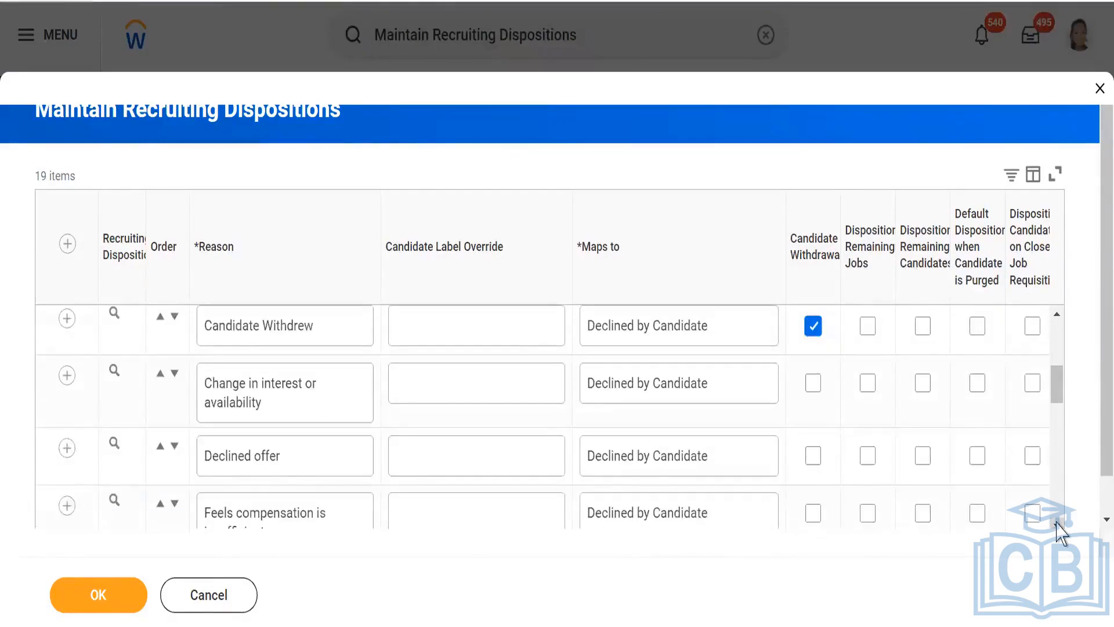
{"action": "left_click", "coordinate": [1056, 521]}
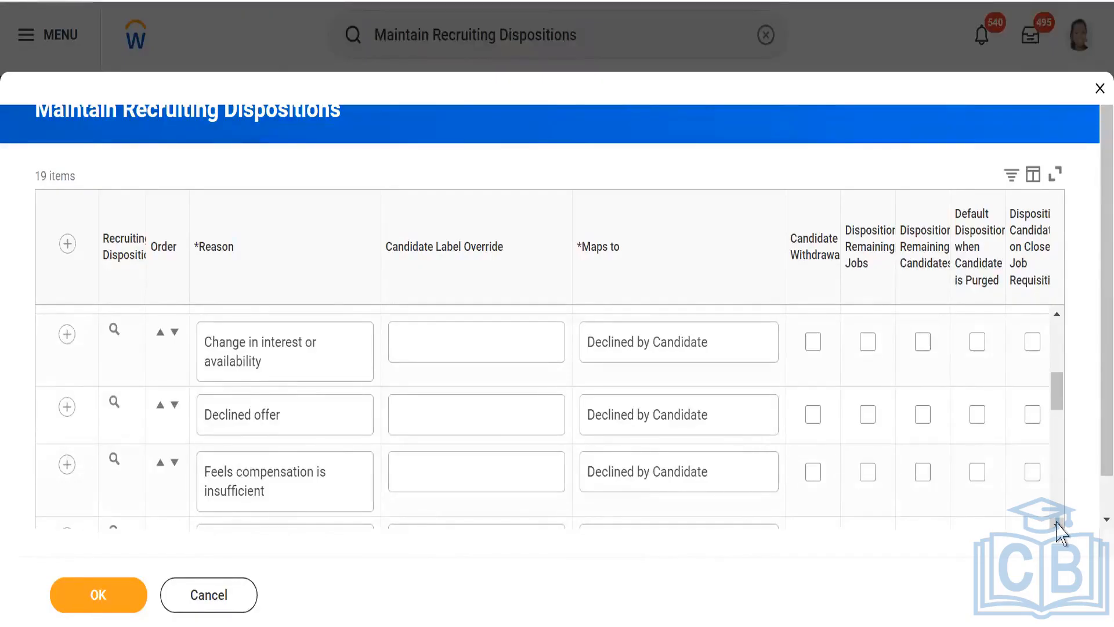
{"action": "left_click", "coordinate": [1056, 521]}
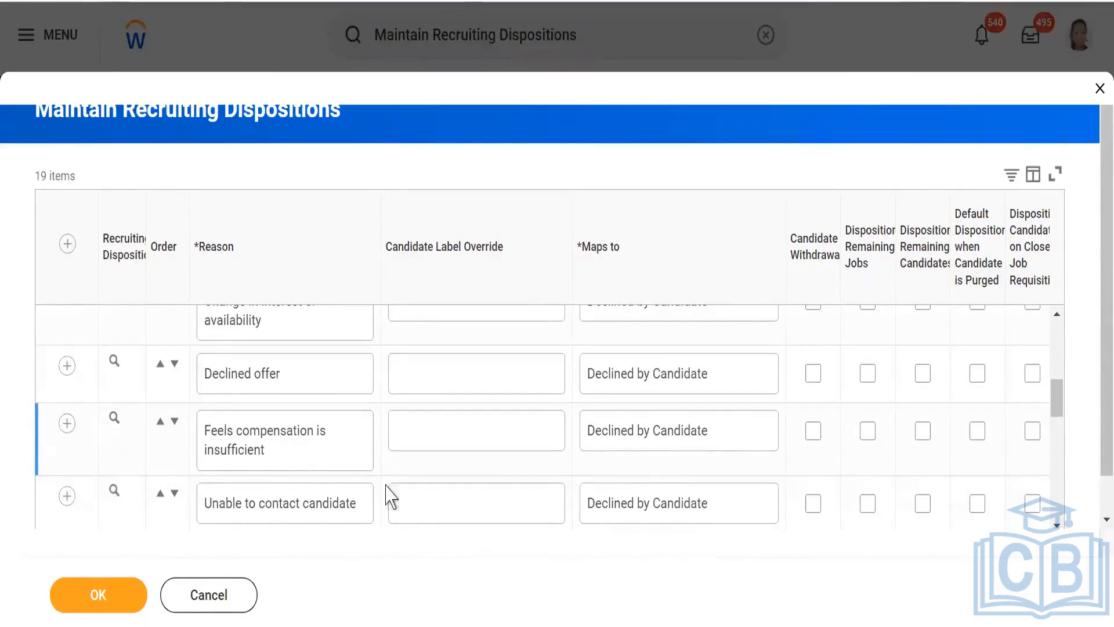
{"action": "scroll", "coordinate": [446, 360], "scroll_direction": "up", "scroll_amount": 3}
{"action": "scroll", "coordinate": [446, 360], "scroll_direction": "up", "scroll_amount": 2}
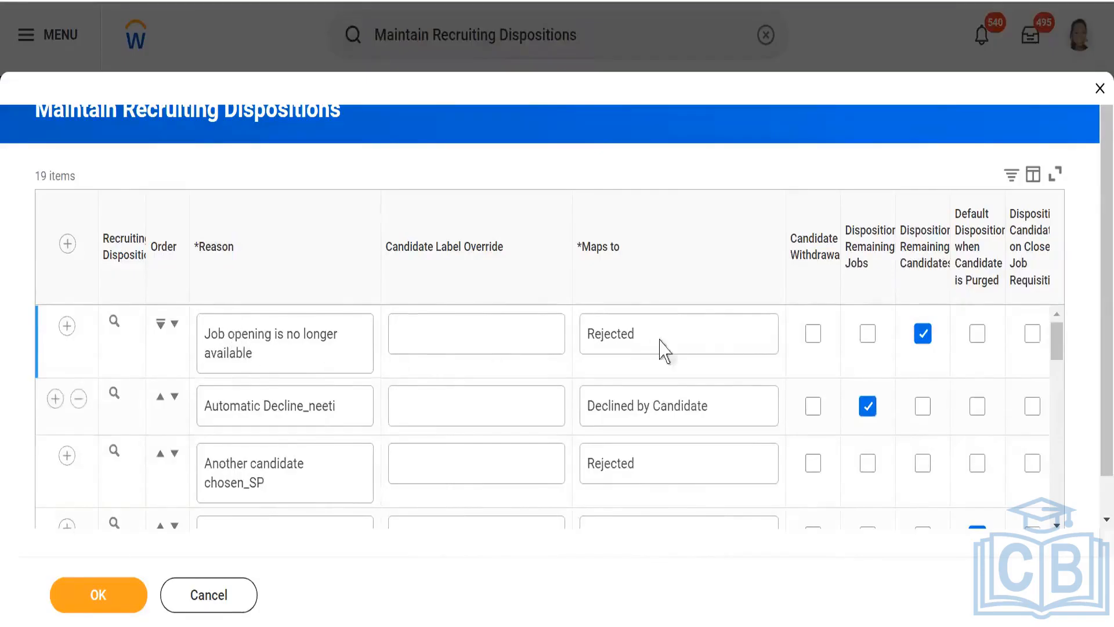
- View the available Maps to options for the "Job opening is no longer available" disposition, leaving its selection unchanged
{"action": "left_click", "coordinate": [722, 345]}
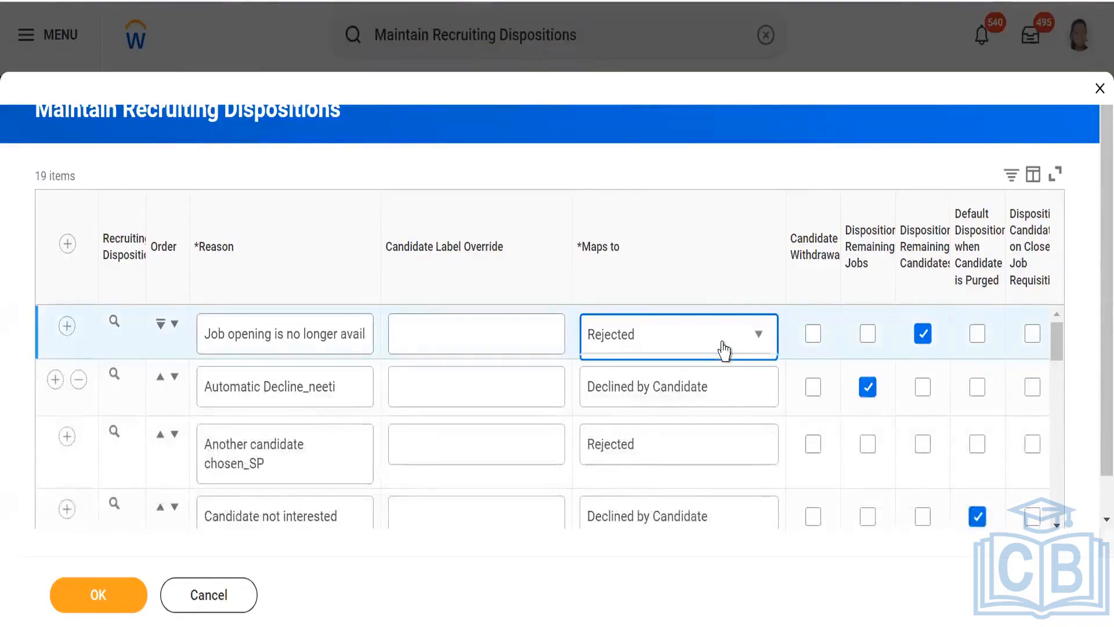
{"action": "left_click", "coordinate": [723, 350]}
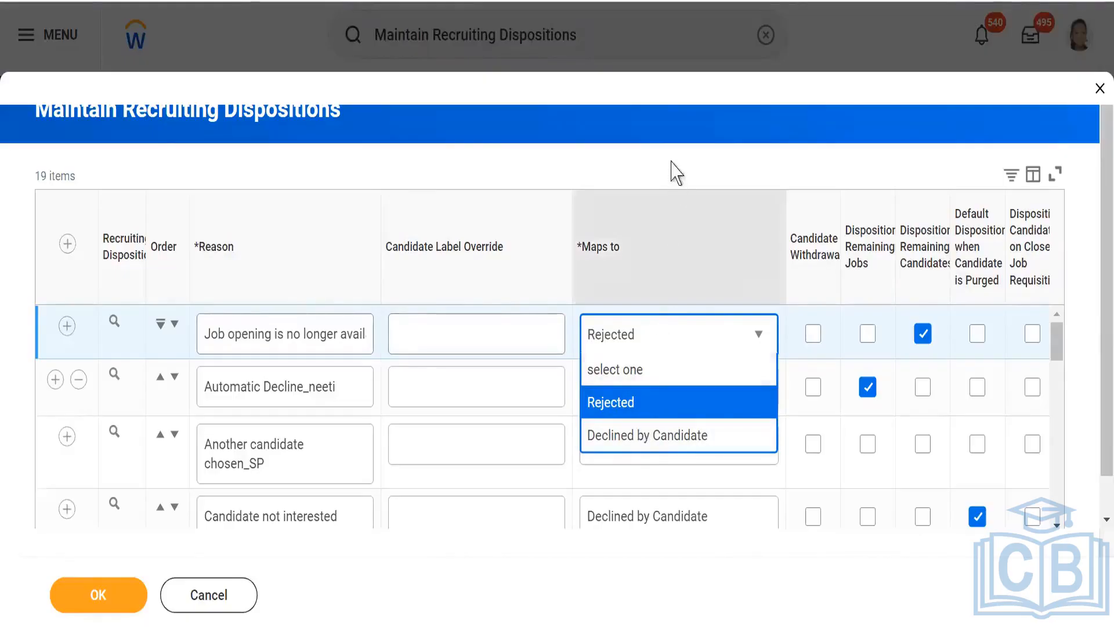
{"action": "left_click", "coordinate": [676, 129]}
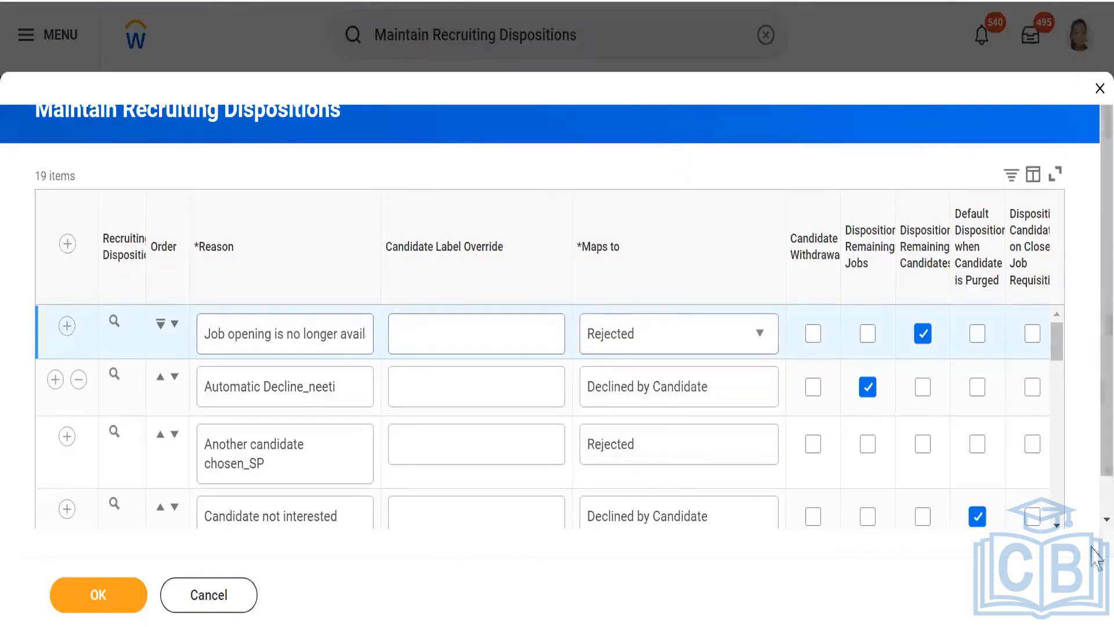
- Examine the dispositions' remaining option columns, including Candidate Withdrawal, Inactive and In Use, for several reasons
{"action": "scroll", "coordinate": [1091, 520], "scroll_direction": "down", "scroll_amount": 2}
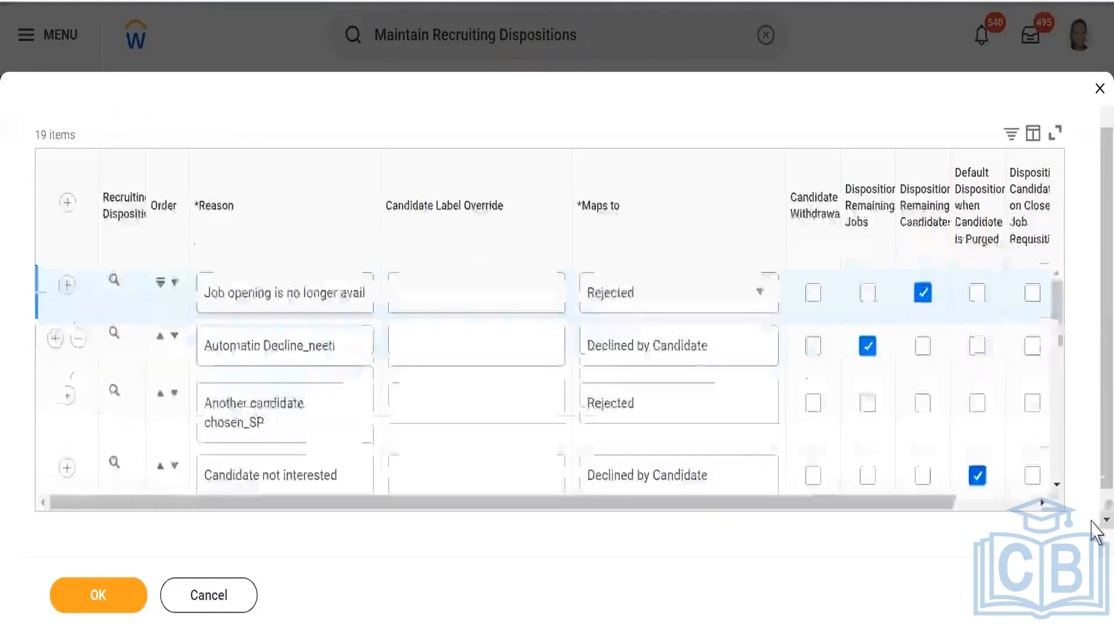
{"action": "left_click_drag", "start_coordinate": [883, 506], "coordinate": [974, 504]}
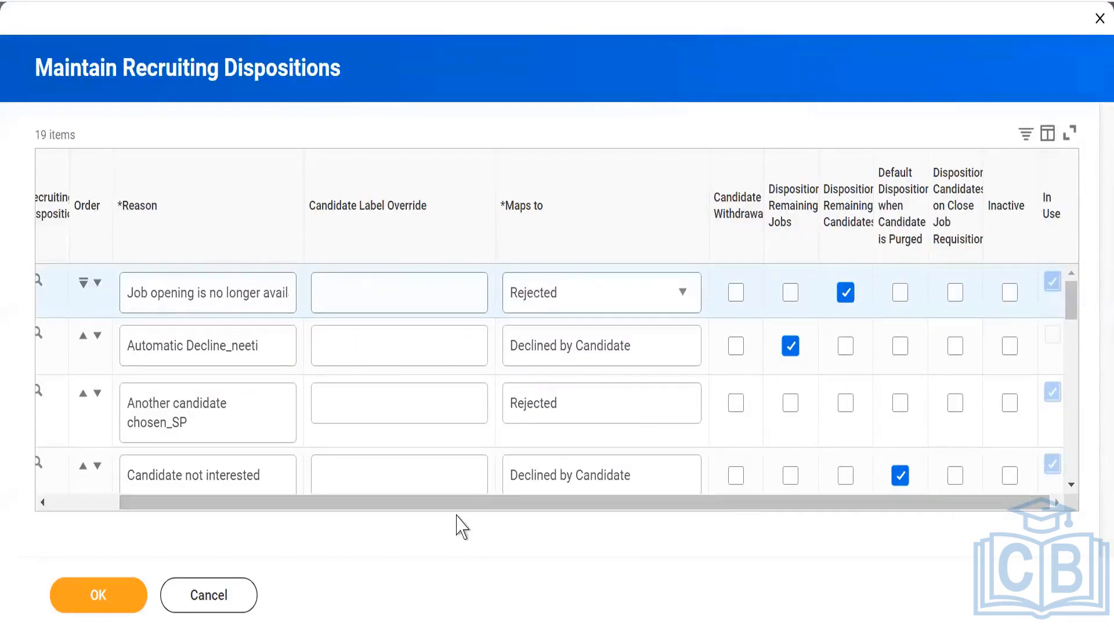
{"action": "scroll", "coordinate": [313, 386], "scroll_direction": "down", "scroll_amount": 2}
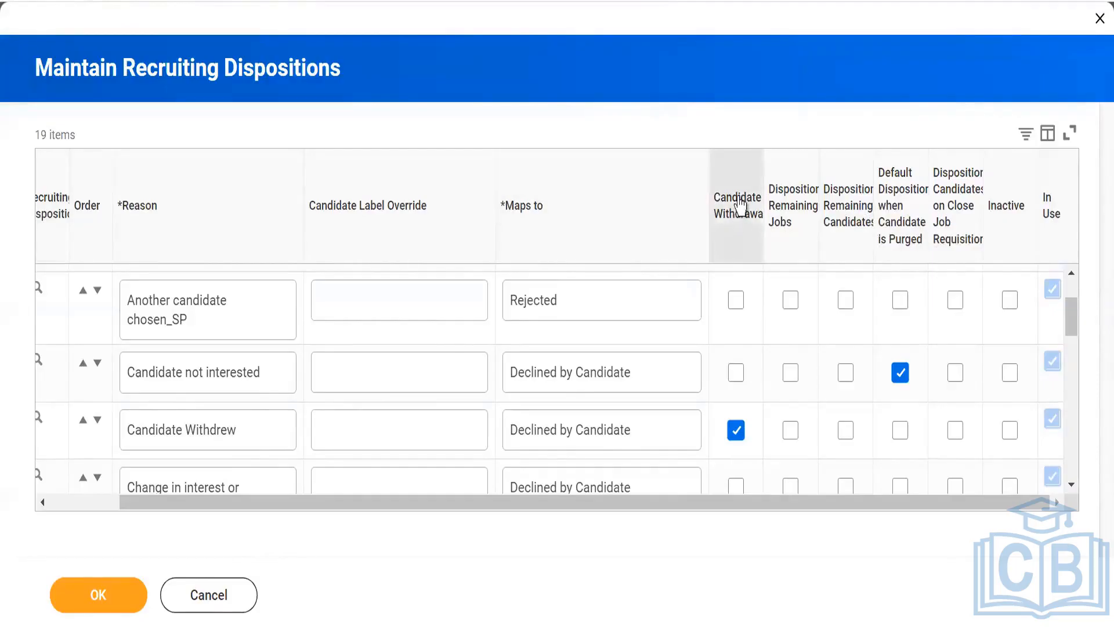
{"action": "mouse_move", "coordinate": [739, 204]}
{"action": "mouse_move", "coordinate": [757, 223]}
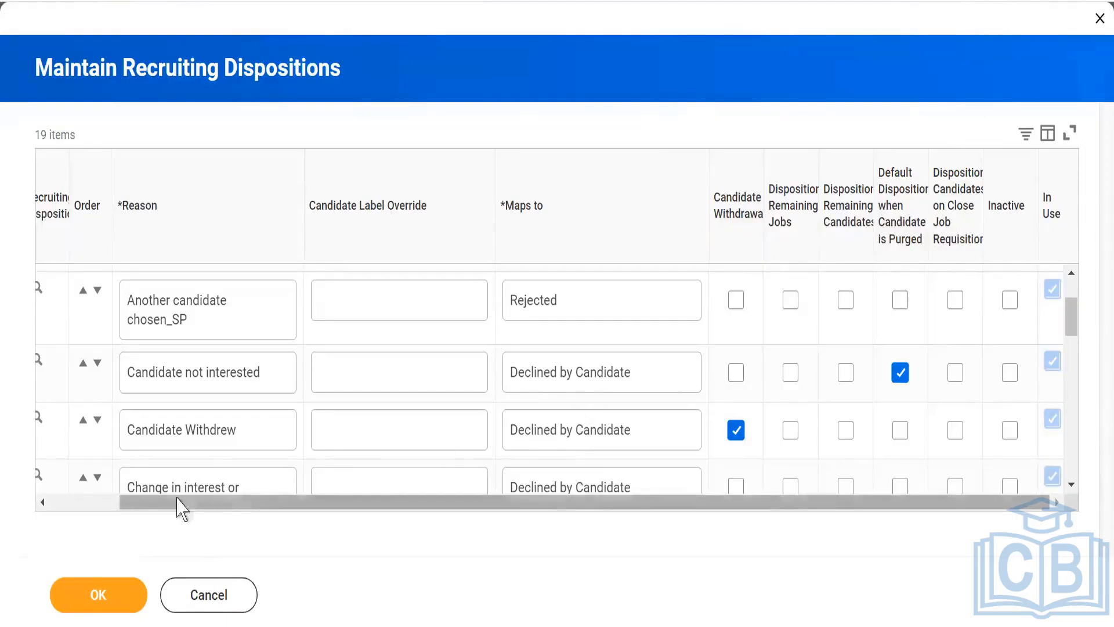
- Add a blank row to the recruiting dispositions and remove it again
{"action": "left_click_drag", "start_coordinate": [131, 501], "coordinate": [59, 474]}
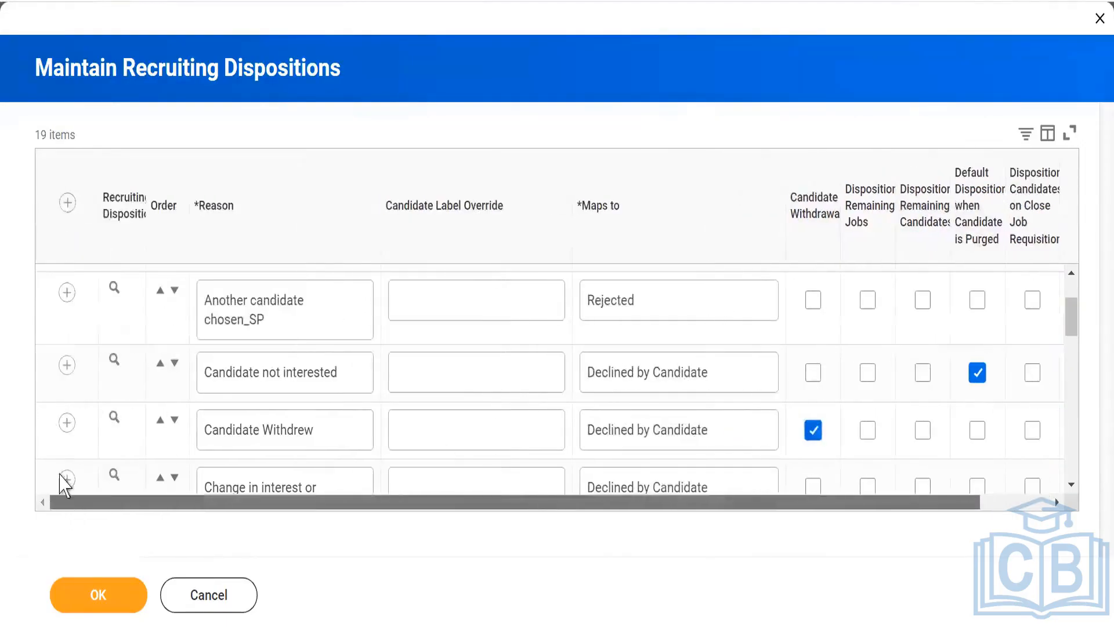
{"action": "left_click", "coordinate": [66, 203]}
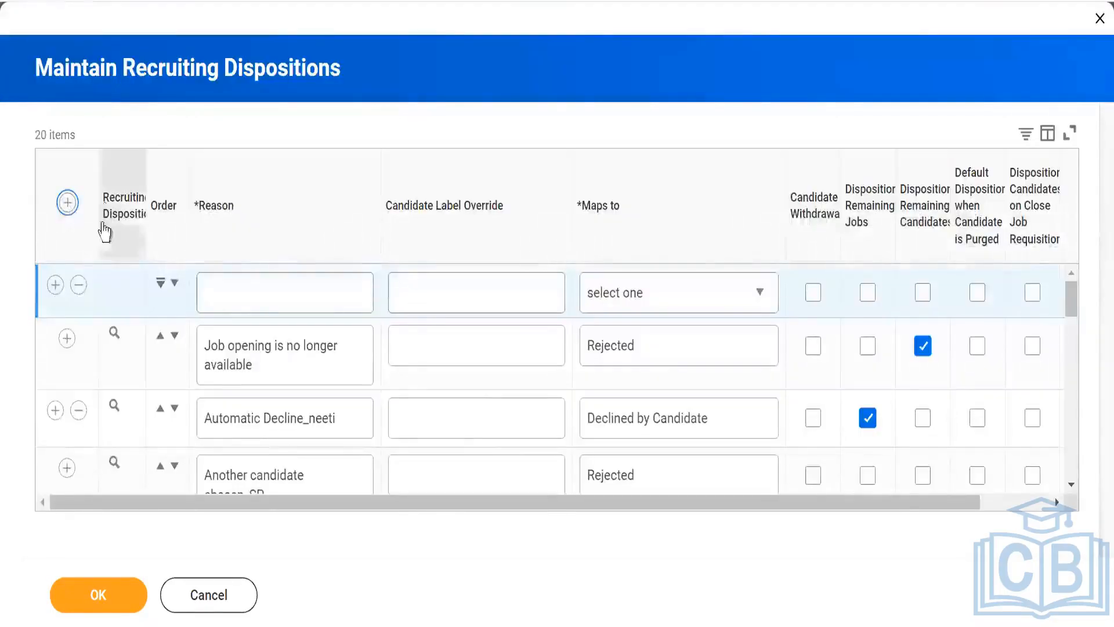
{"action": "left_click", "coordinate": [79, 285]}
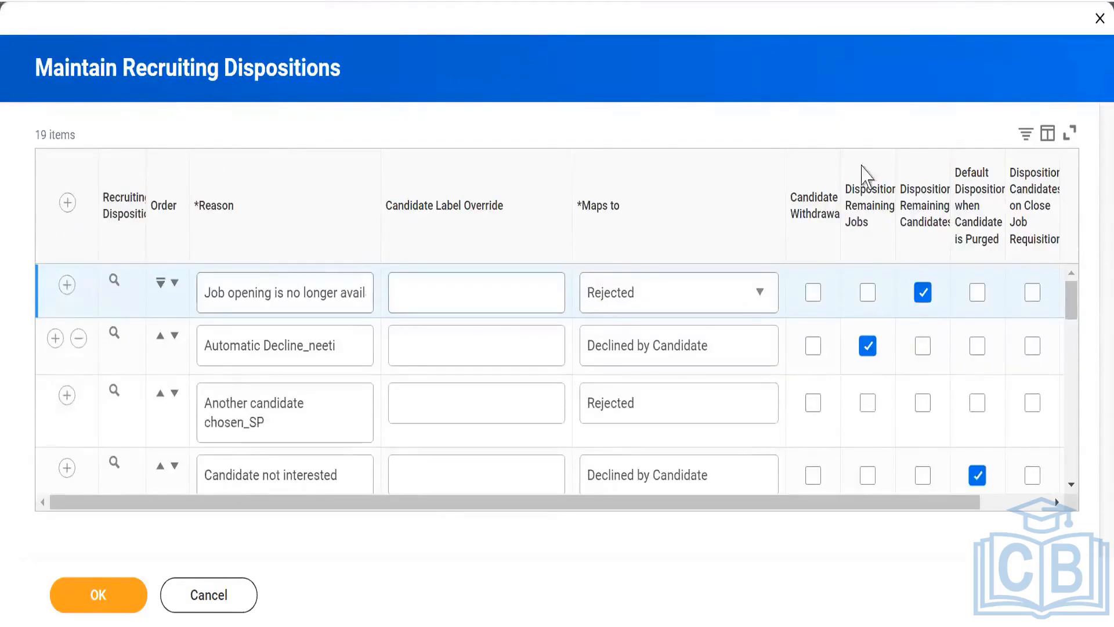
- Examine the option settings of the recruiting dispositions through the Inactive and In Use columns, down to "No show for interview"
{"action": "left_click_drag", "start_coordinate": [945, 514], "coordinate": [1015, 511]}
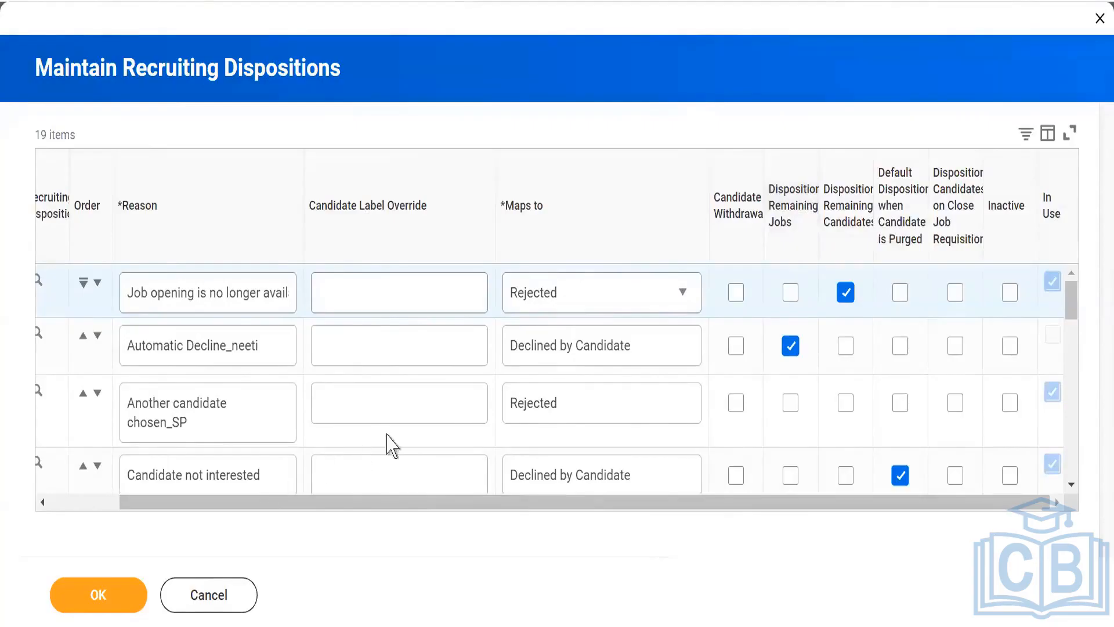
{"action": "left_click", "coordinate": [1071, 484]}
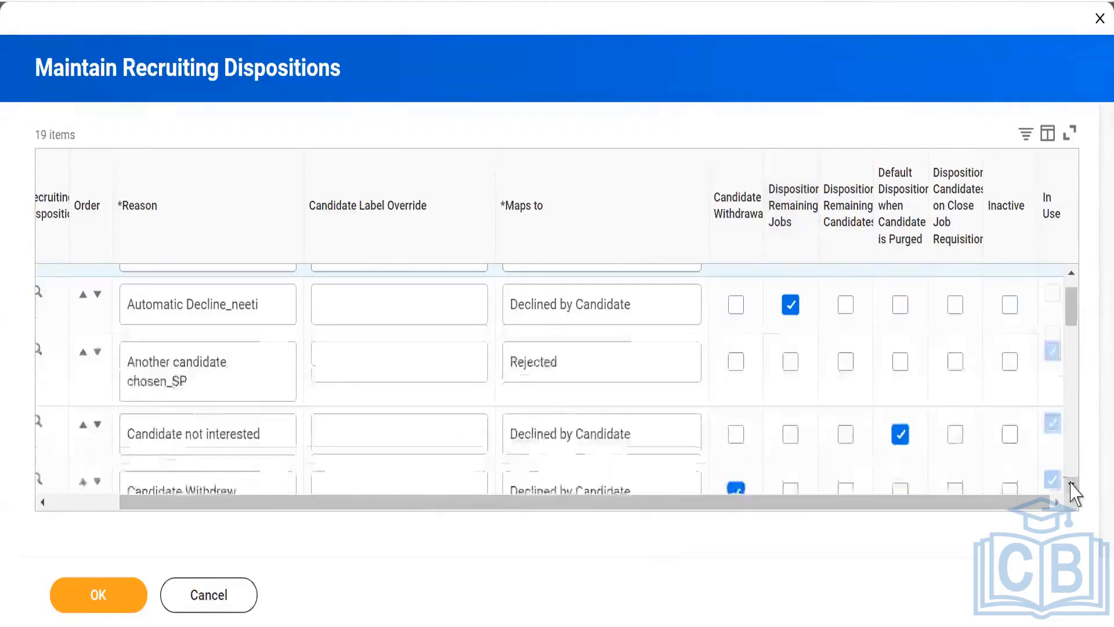
{"action": "left_click", "coordinate": [1071, 484]}
{"action": "left_click", "coordinate": [1071, 484]}
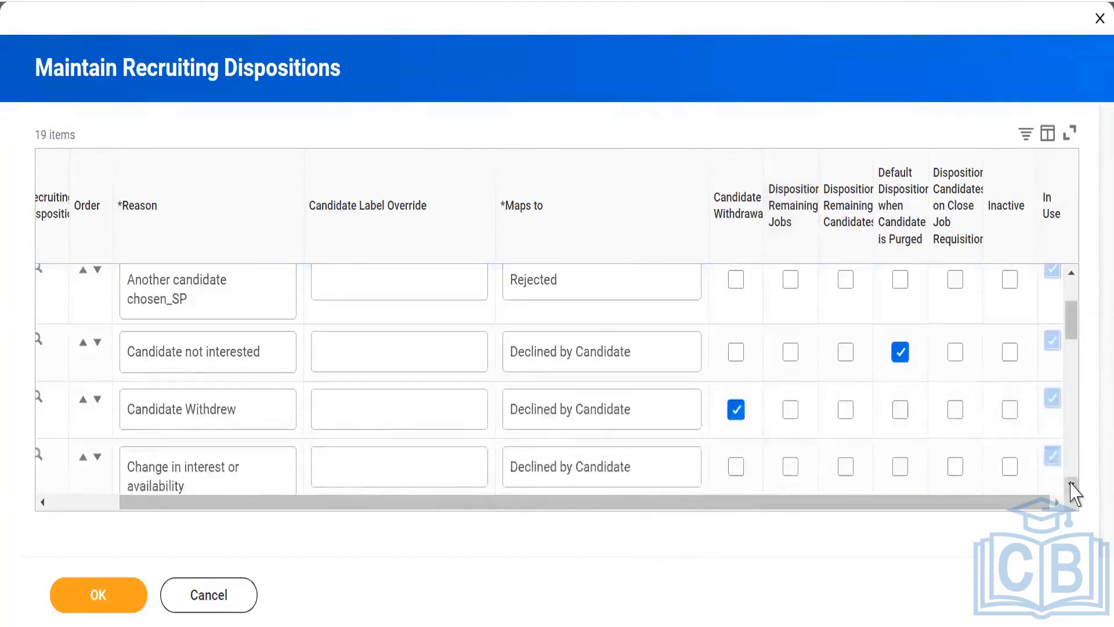
{"action": "left_click", "coordinate": [1070, 483]}
{"action": "left_click", "coordinate": [1071, 484]}
{"action": "left_click", "coordinate": [1071, 486]}
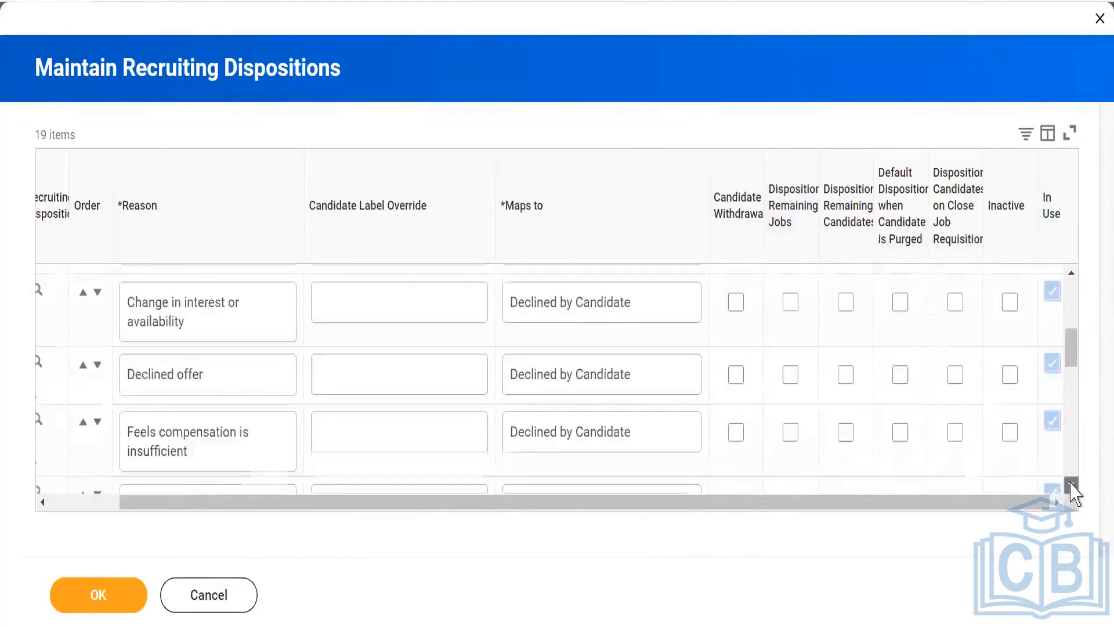
{"action": "left_click", "coordinate": [1072, 486]}
{"action": "left_click", "coordinate": [1071, 486]}
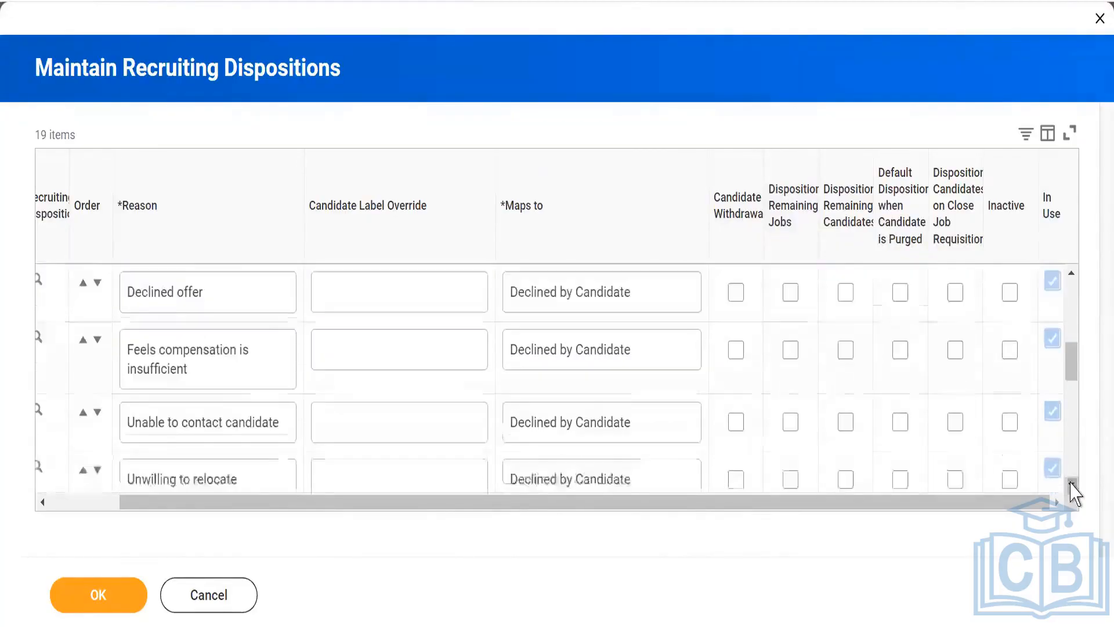
{"action": "left_click", "coordinate": [1072, 486]}
{"action": "left_click", "coordinate": [1072, 486]}
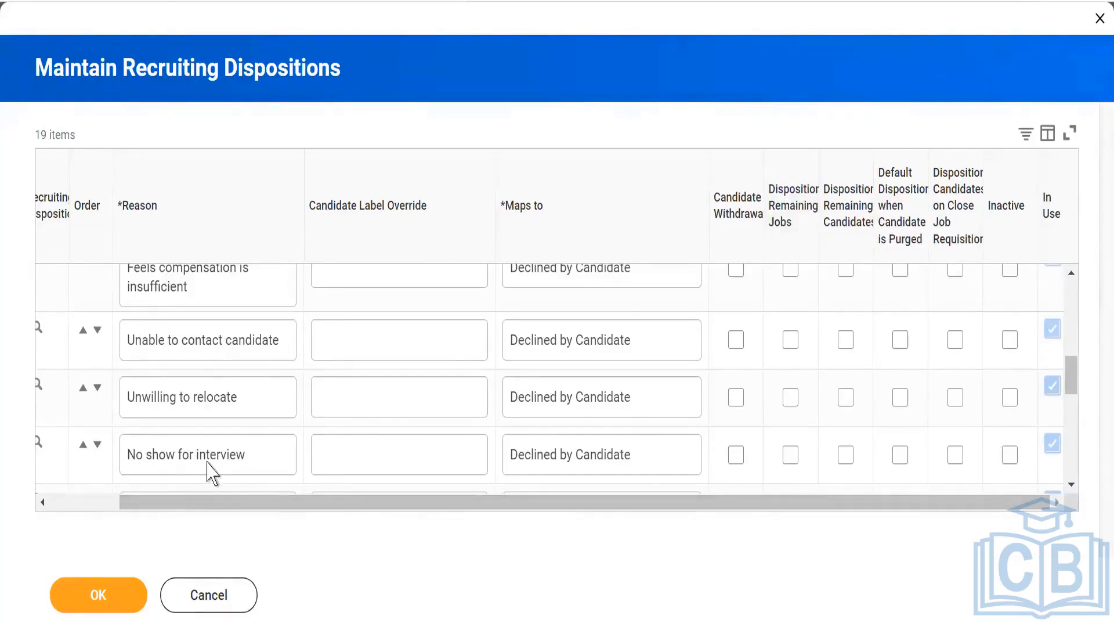
- Add a new row to the recruiting dispositions with the reason "Hired for other job"
{"action": "scroll", "coordinate": [199, 385], "scroll_direction": "up", "scroll_amount": 5}
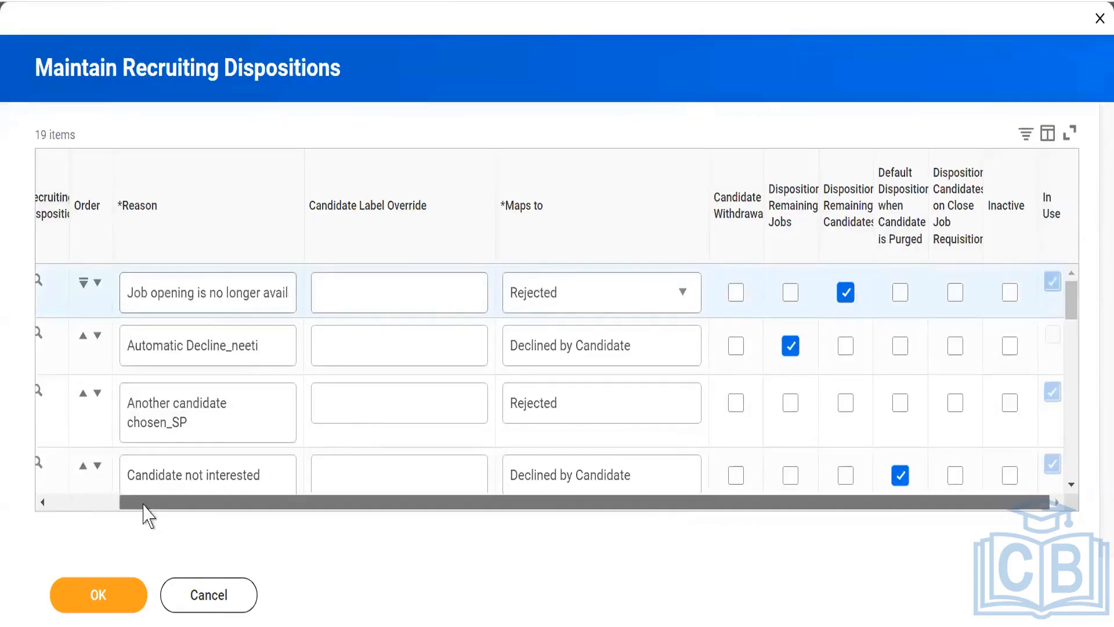
{"action": "left_click_drag", "start_coordinate": [145, 502], "coordinate": [76, 496]}
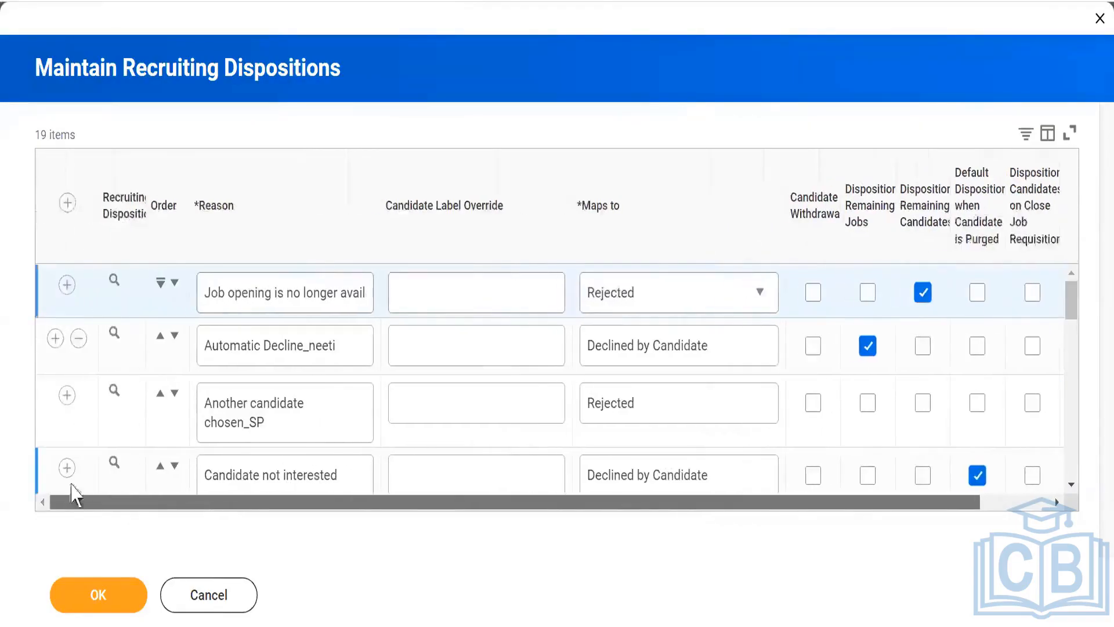
{"action": "left_click", "coordinate": [67, 202]}
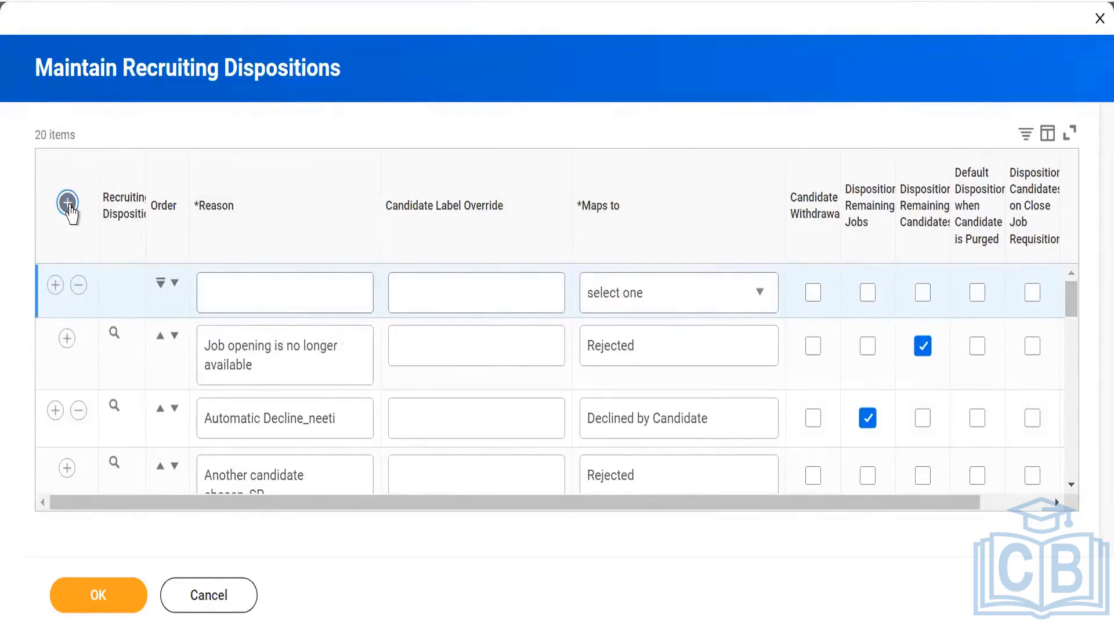
{"action": "left_click", "coordinate": [261, 291]}
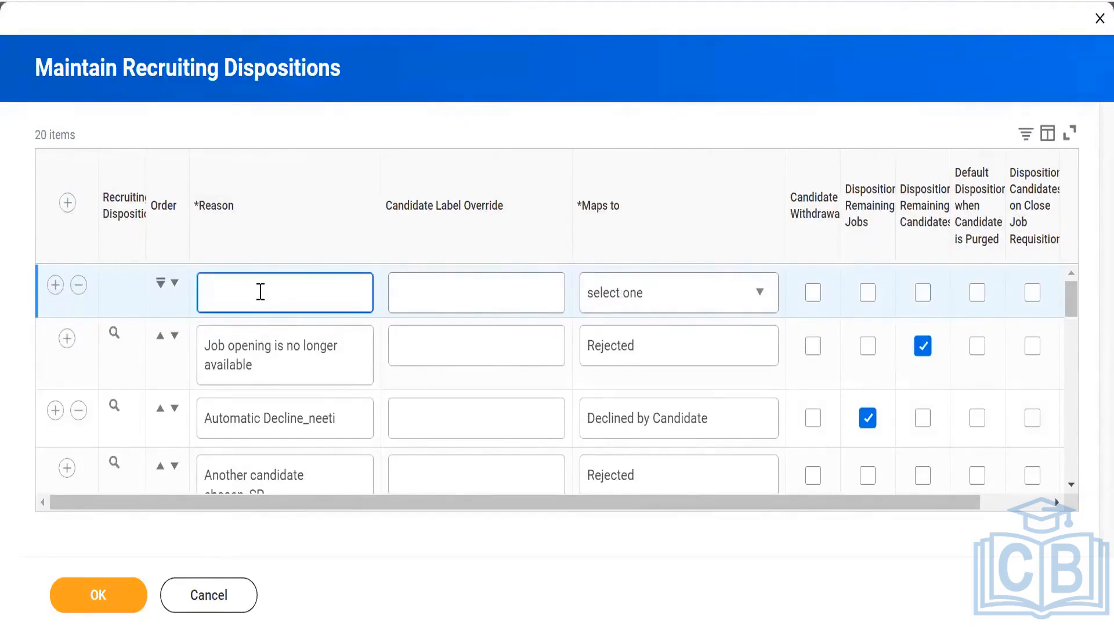
{"action": "type", "text": "Hired for other job"}
- Map the "Hired for other job" disposition to Rejected and enable its Disposition Remaining Jobs option
{"action": "left_click", "coordinate": [748, 299]}
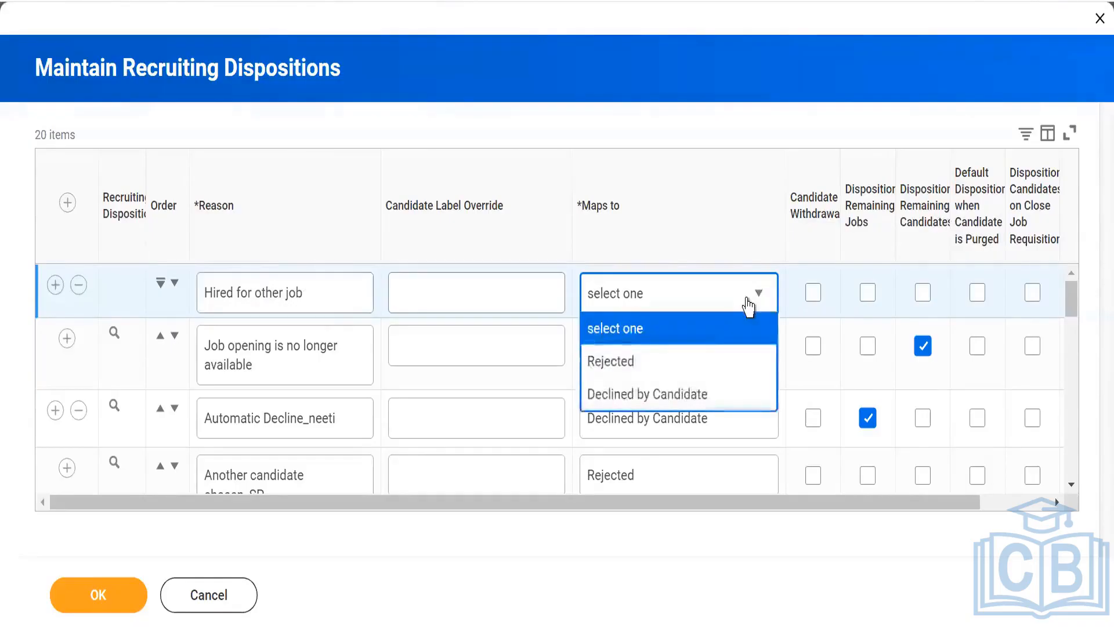
{"action": "left_click", "coordinate": [641, 376]}
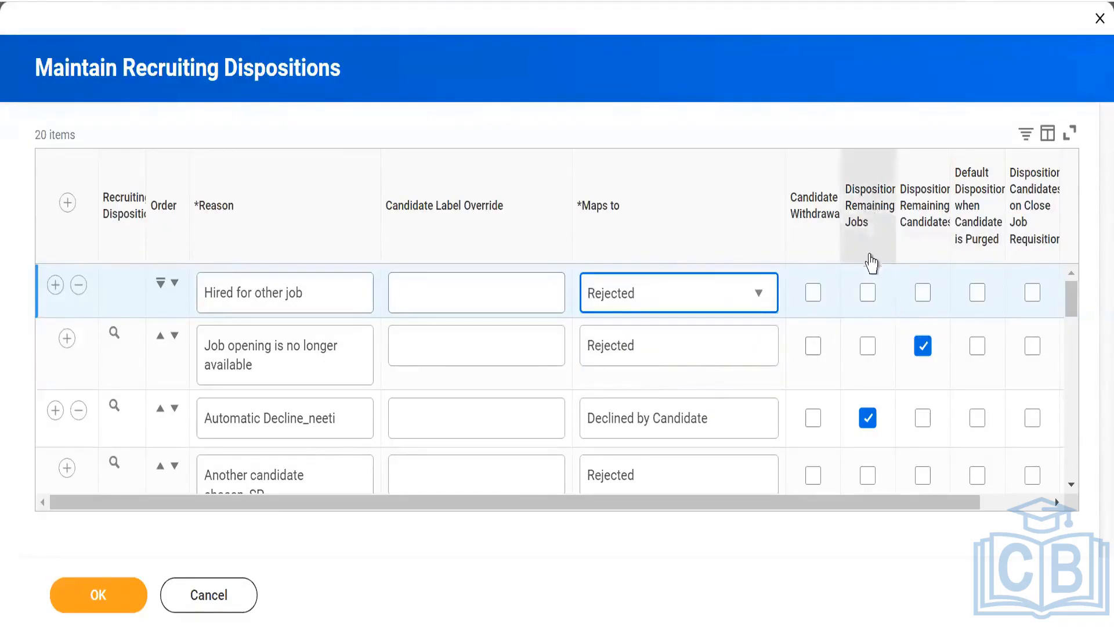
{"action": "left_click", "coordinate": [867, 294]}
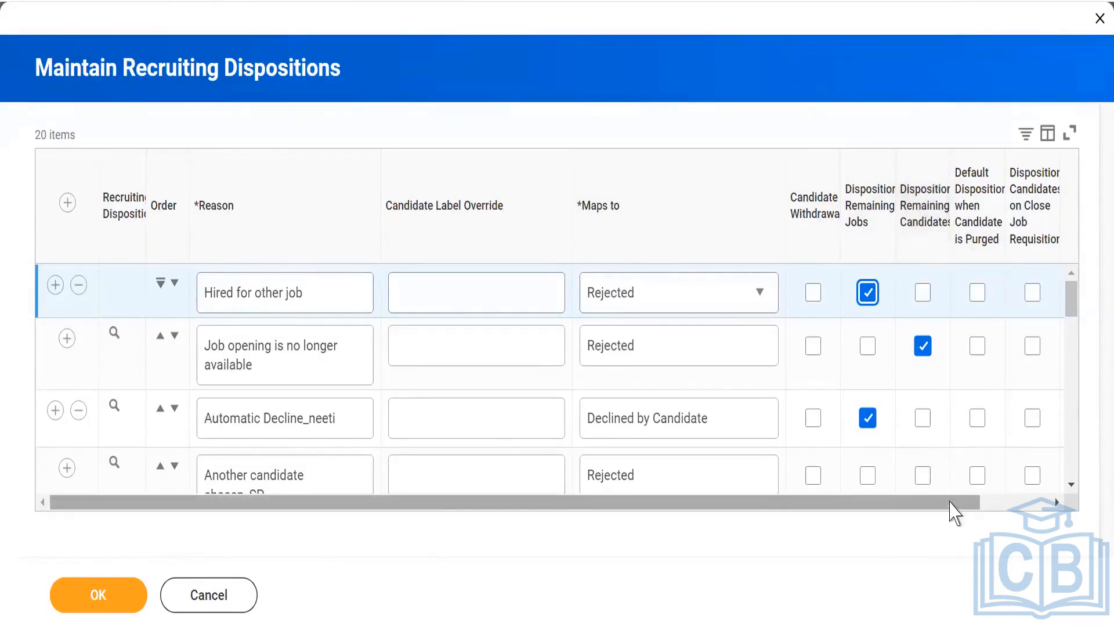
{"action": "left_click_drag", "start_coordinate": [950, 502], "coordinate": [1033, 503]}
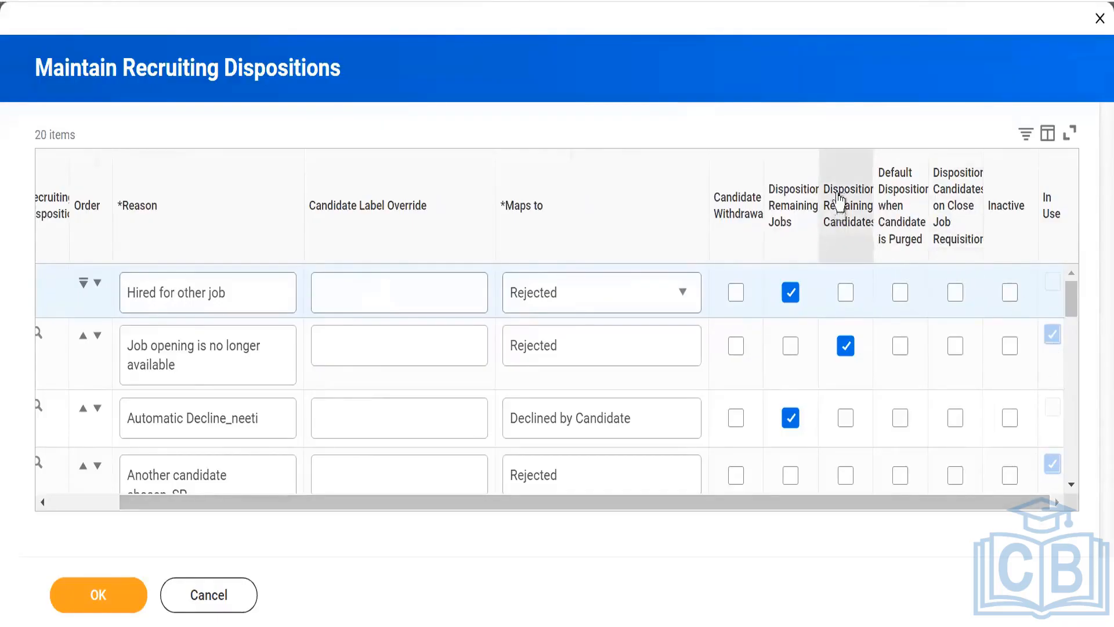
{"action": "mouse_move", "coordinate": [839, 202]}
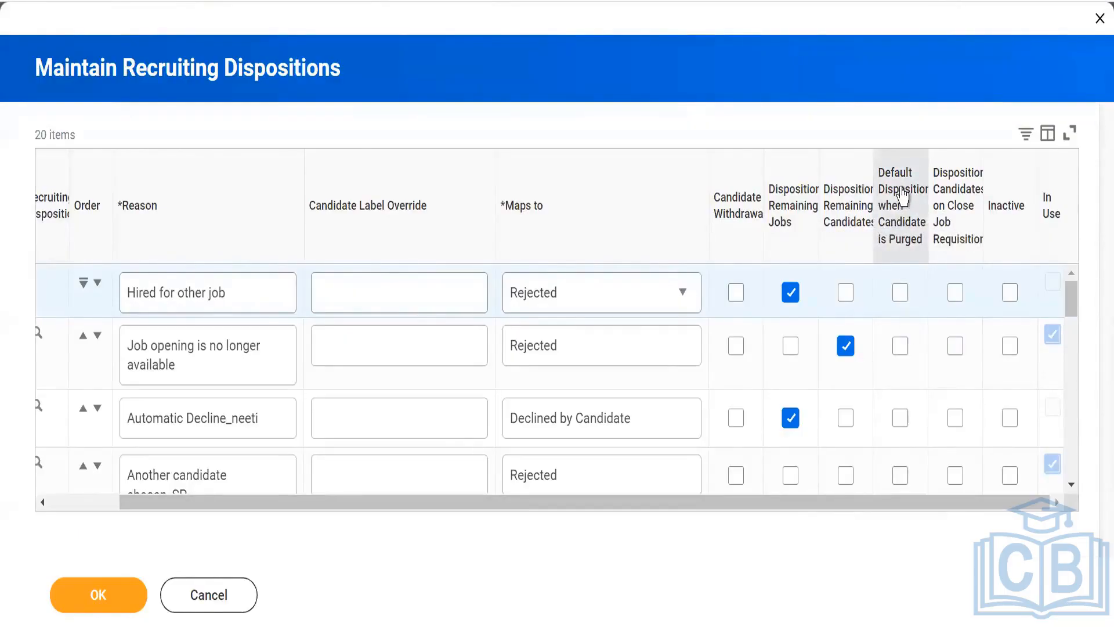
{"action": "mouse_move", "coordinate": [903, 198]}
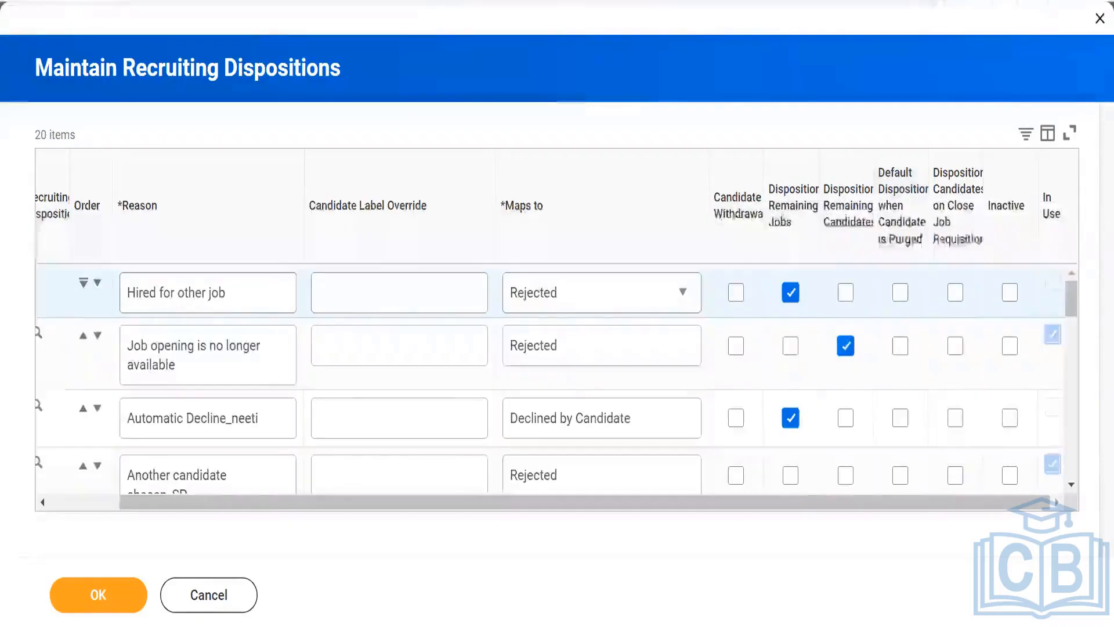
- Duplicate the browser tab and cancel out of Maintain Recruiting Dispositions in the copy
{"action": "right_click", "coordinate": [526, 0]}
{"action": "left_click", "coordinate": [568, 100]}
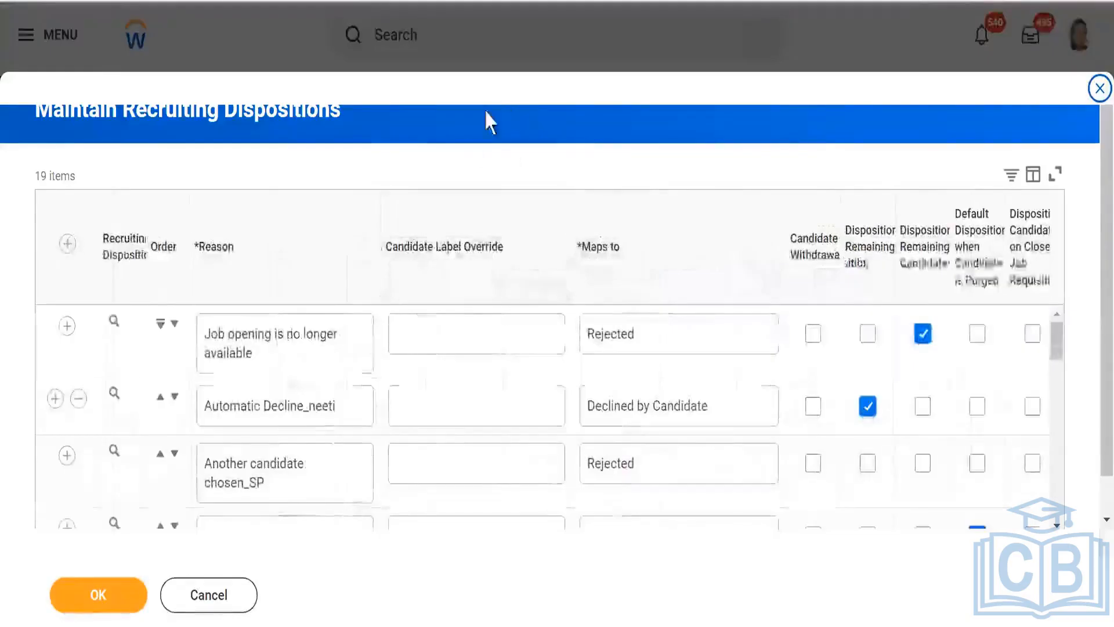
{"action": "left_click", "coordinate": [224, 601]}
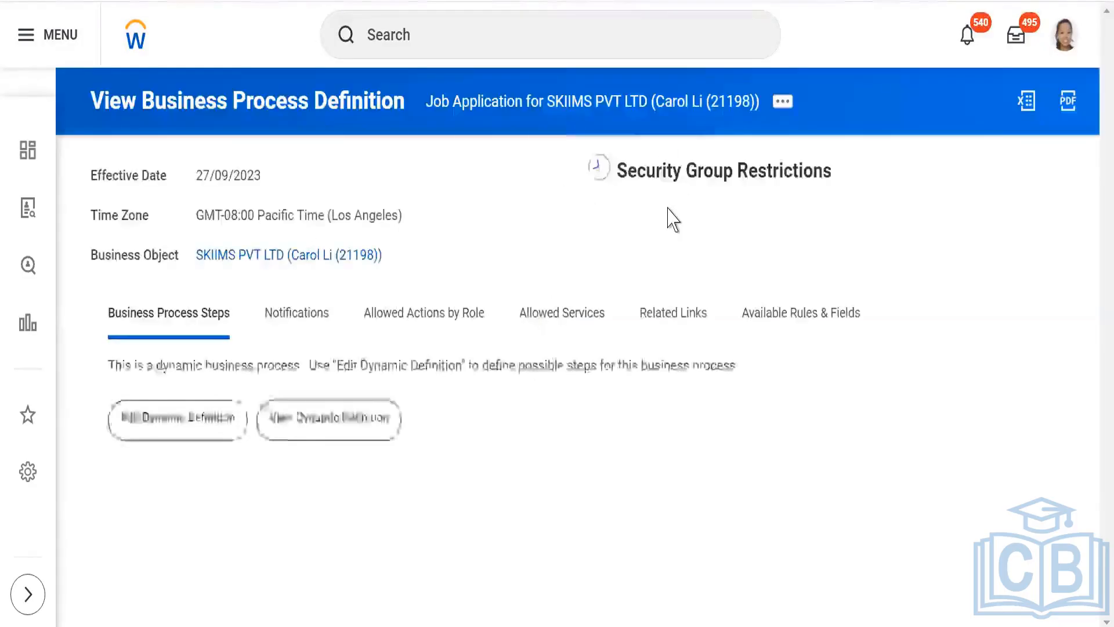
- Find and open the Edit Tenant Setup - Recruiting task and look through its recruiting settings
{"action": "left_click", "coordinate": [513, 43]}
{"action": "type", "text": "edi"}
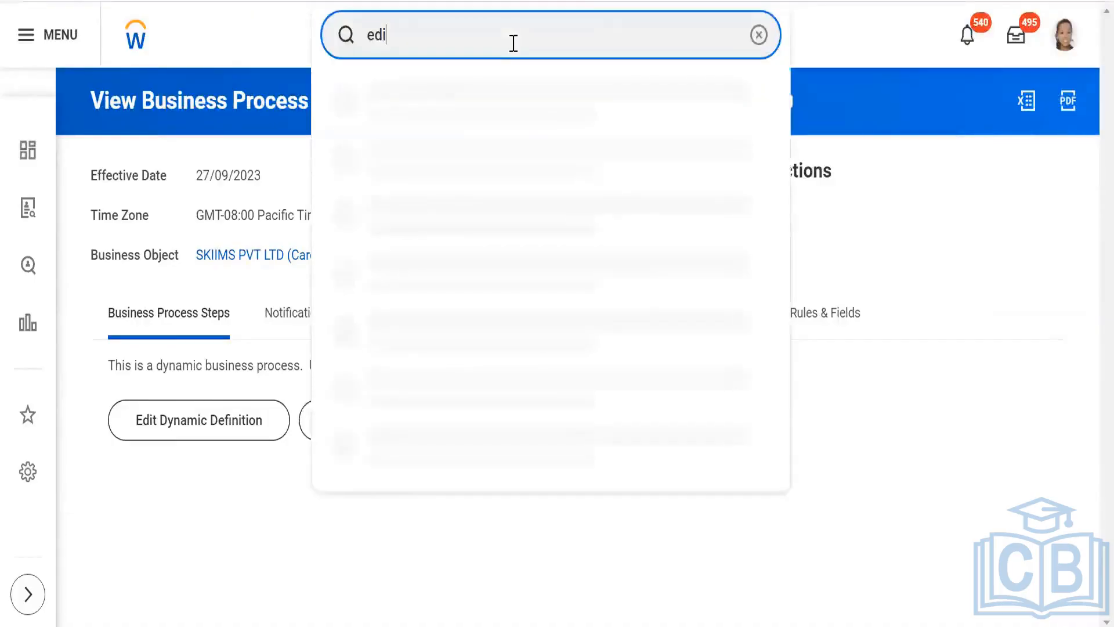
{"action": "type", "text": "t tenant set"}
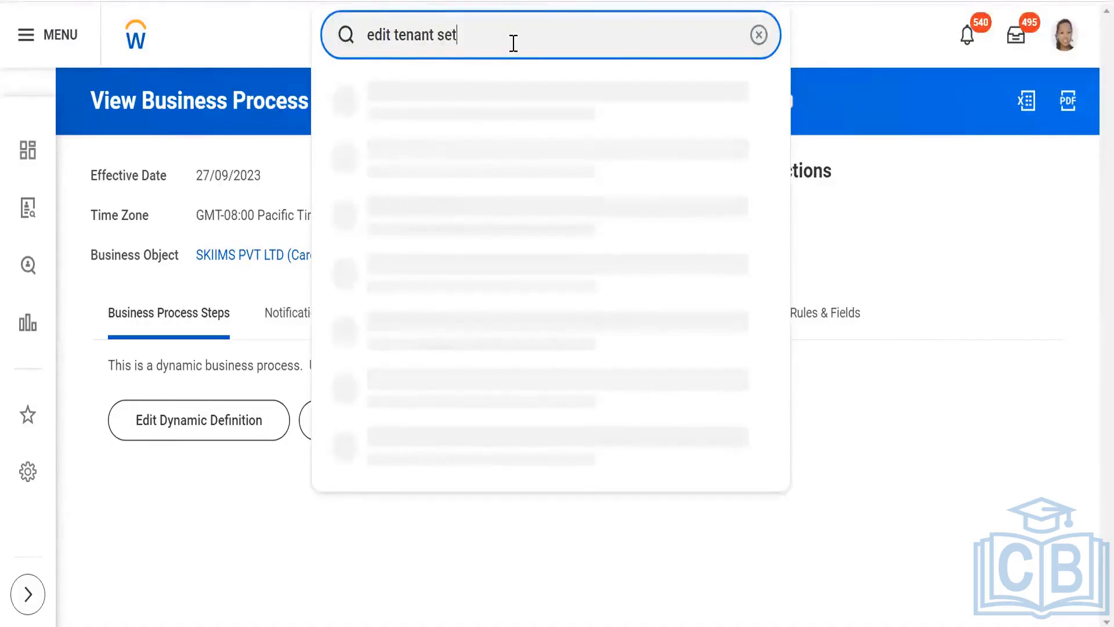
{"action": "type", "text": " up re"}
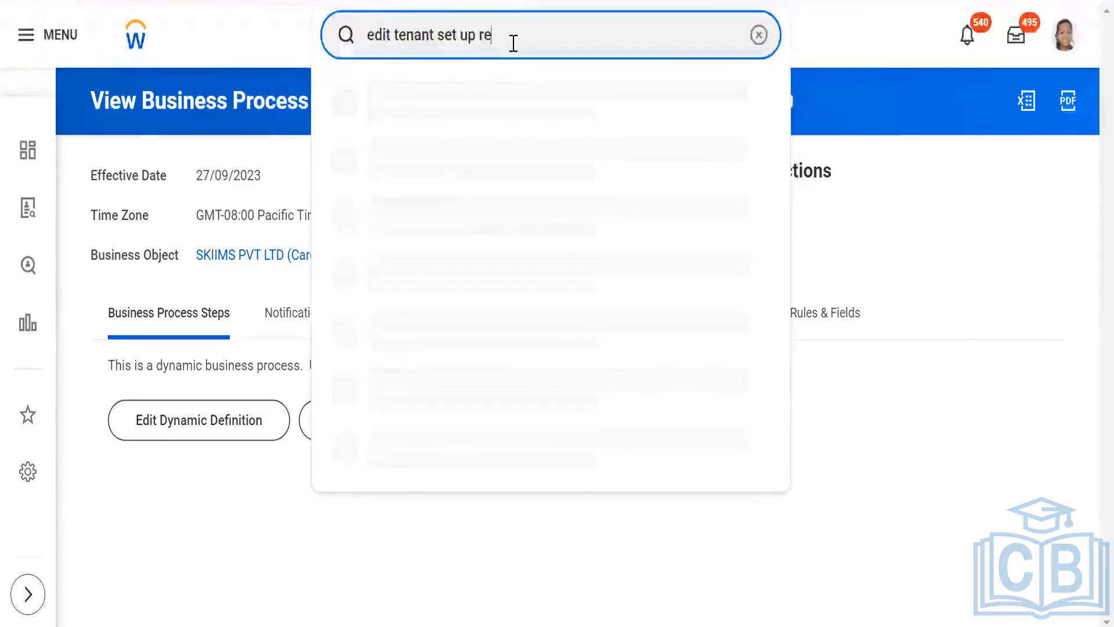
{"action": "type", "text": "cruiting"}
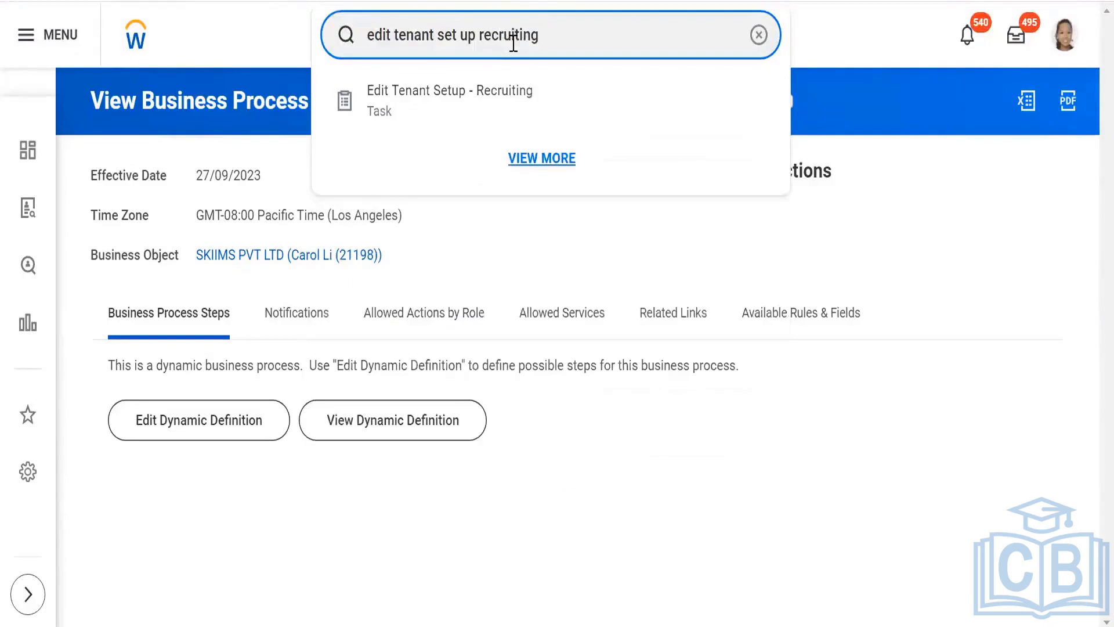
{"action": "left_click", "coordinate": [492, 92]}
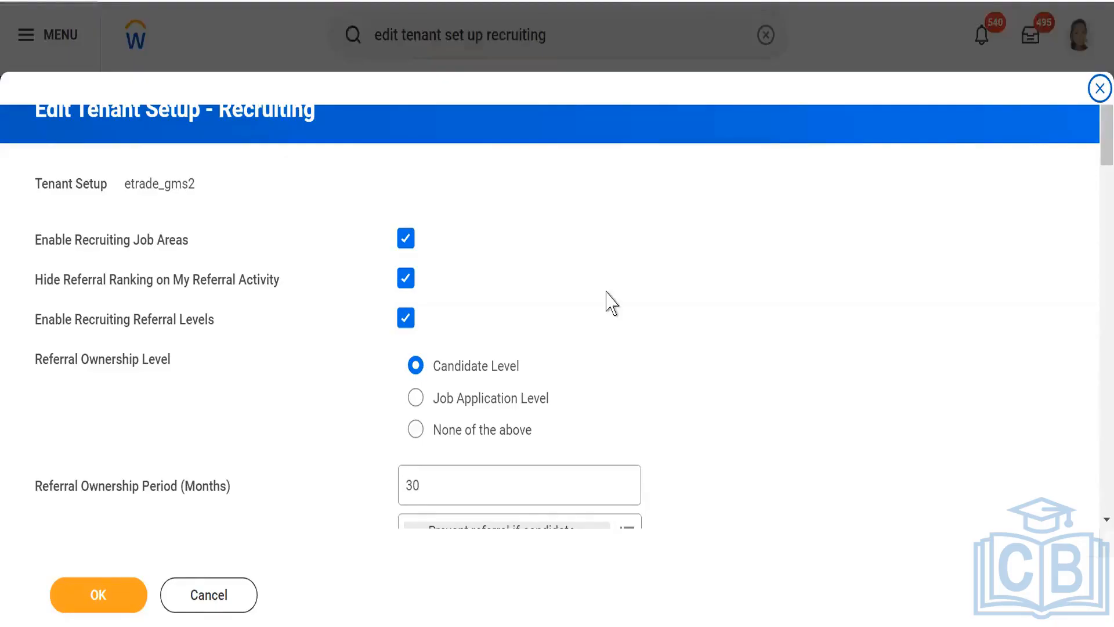
{"action": "scroll", "coordinate": [607, 300], "scroll_direction": "down", "scroll_amount": 3}
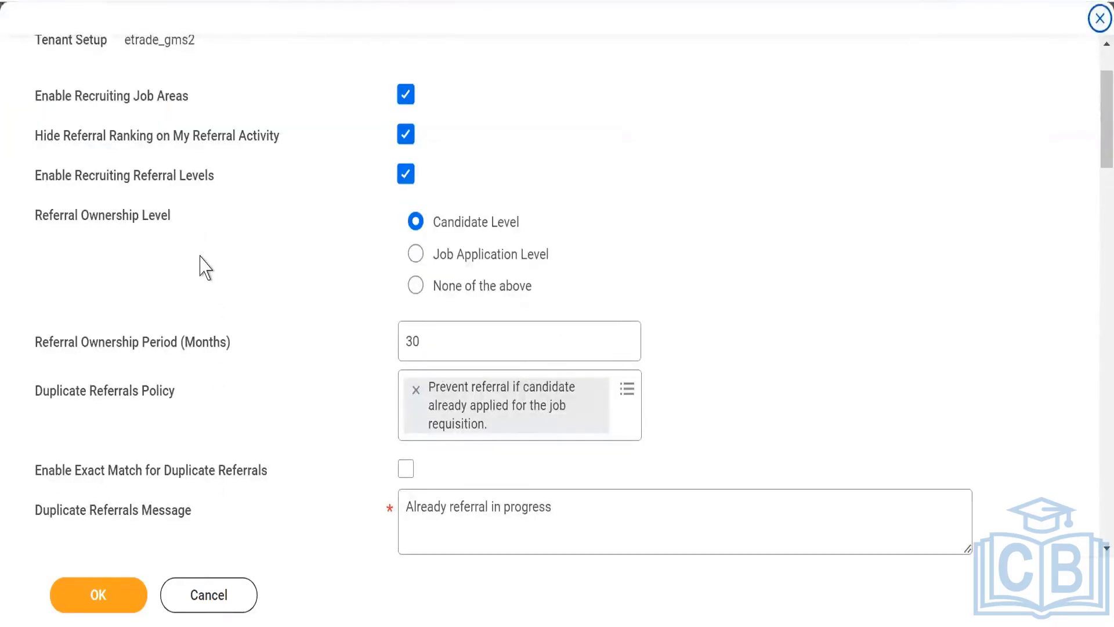
{"action": "scroll", "coordinate": [204, 267], "scroll_direction": "down", "scroll_amount": 4}
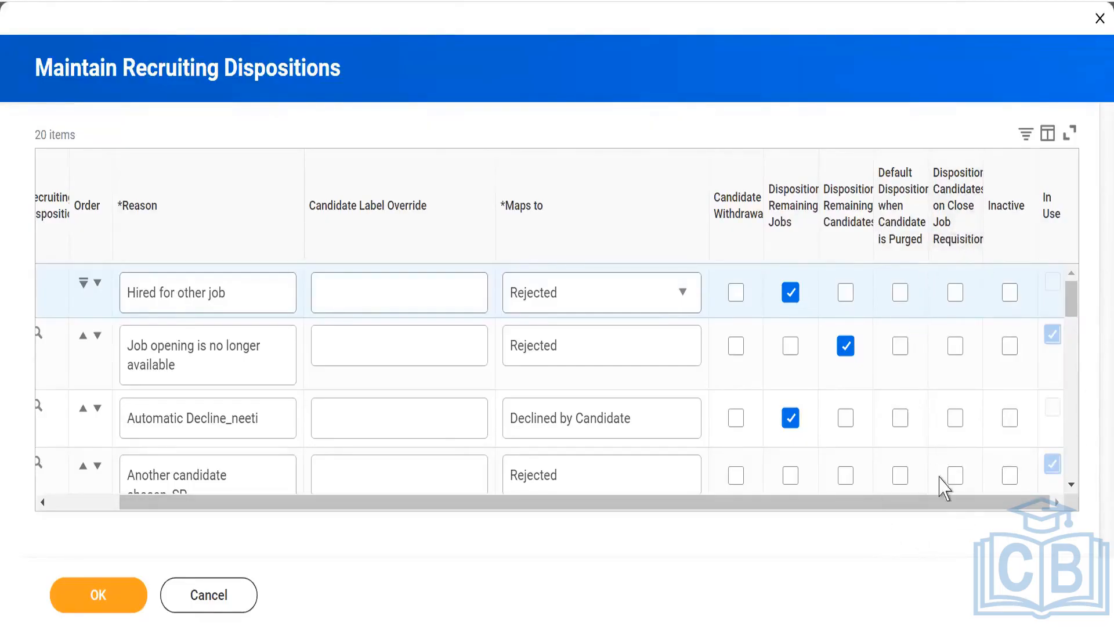
- Try to save the recruiting dispositions, and remove the "Hired for other job" row
{"action": "mouse_move", "coordinate": [972, 219]}
{"action": "left_click", "coordinate": [96, 597]}
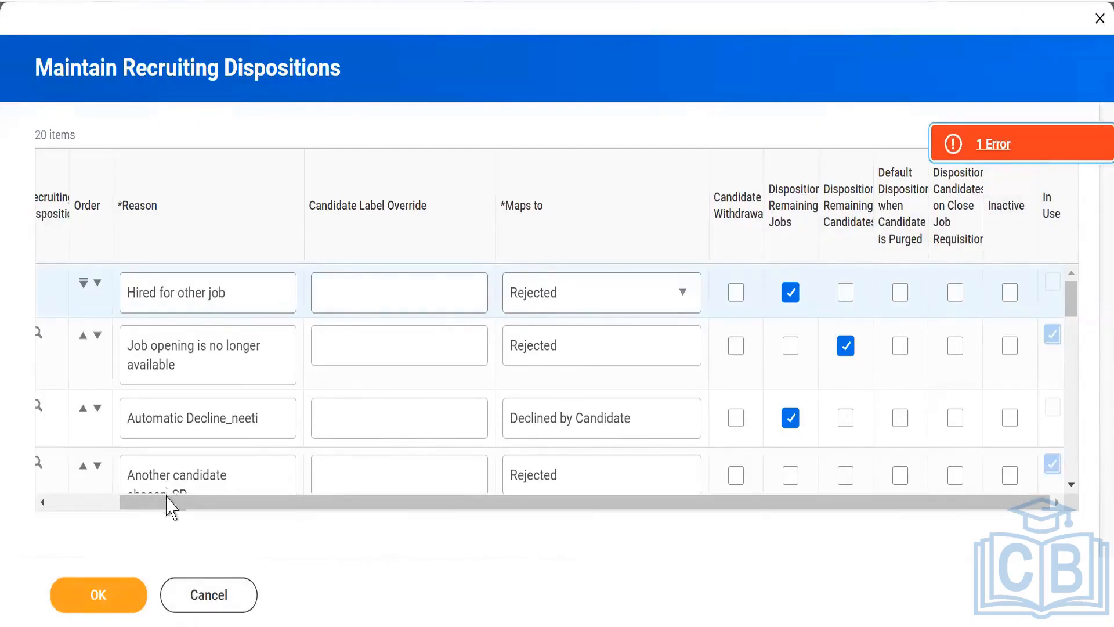
{"action": "left_click_drag", "start_coordinate": [168, 504], "coordinate": [17, 508]}
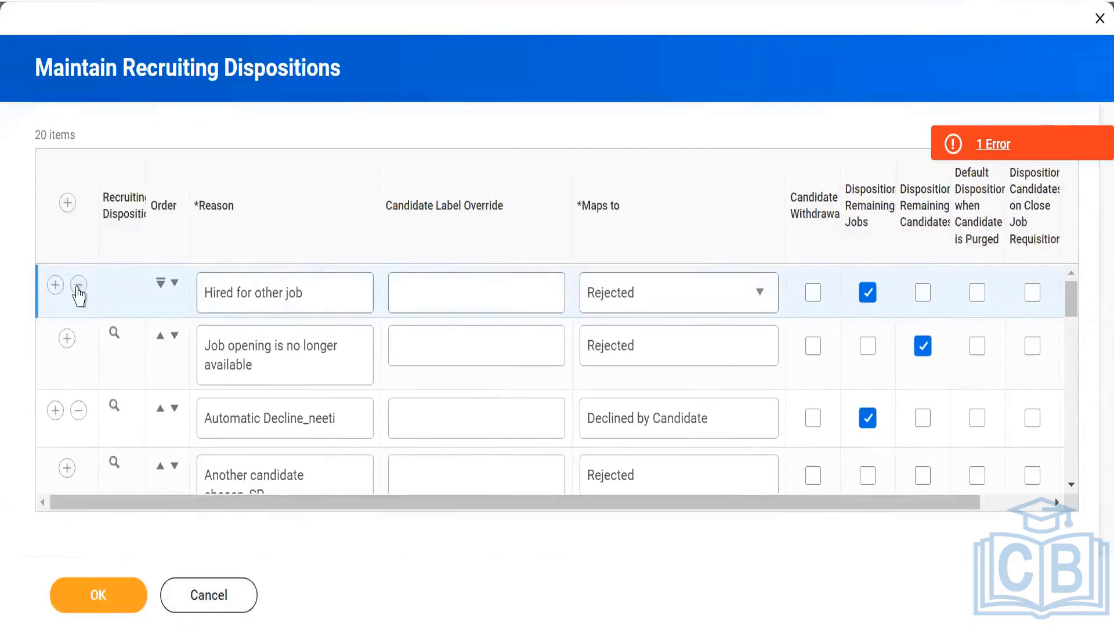
{"action": "left_click", "coordinate": [78, 286]}
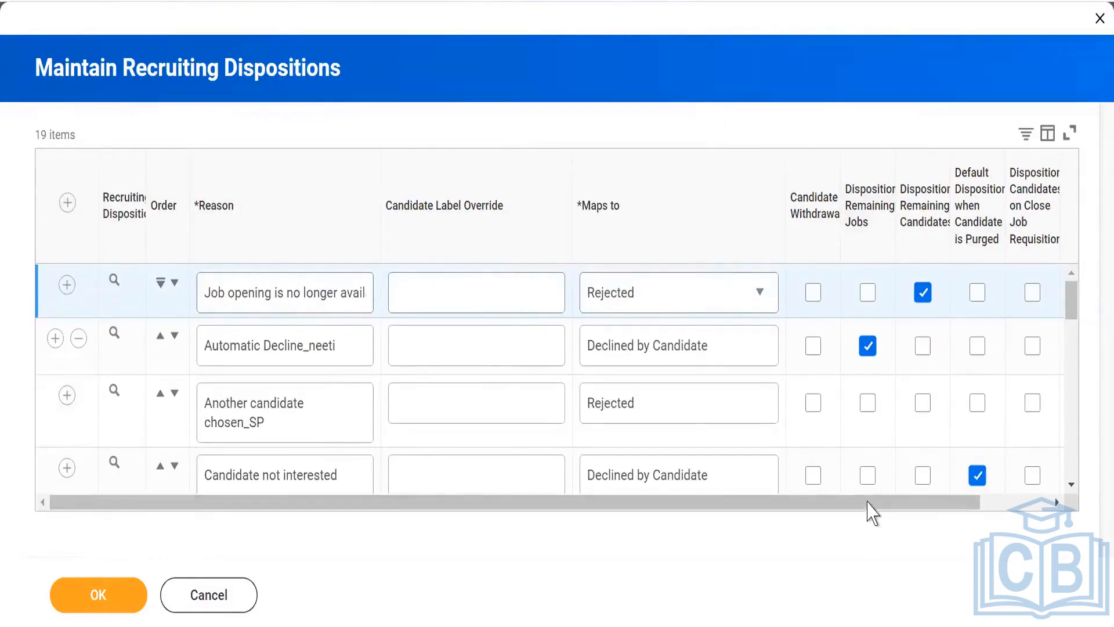
- Examine the disposition option columns through In Use, and exit Maintain Recruiting Dispositions by discarding its changes
{"action": "left_click_drag", "start_coordinate": [895, 510], "coordinate": [991, 508]}
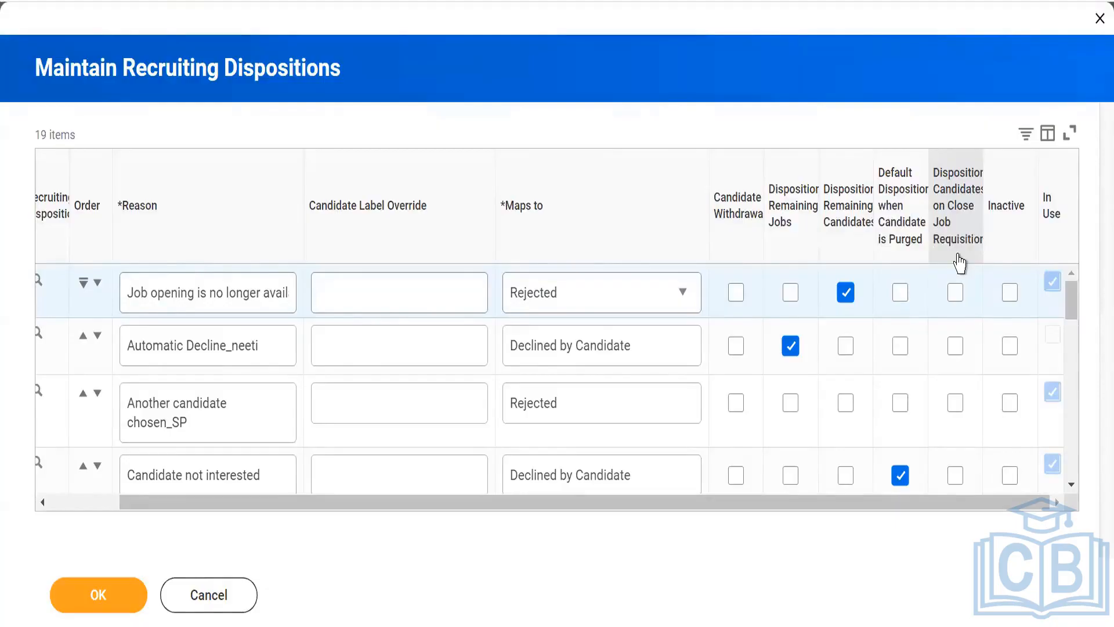
{"action": "mouse_move", "coordinate": [949, 212]}
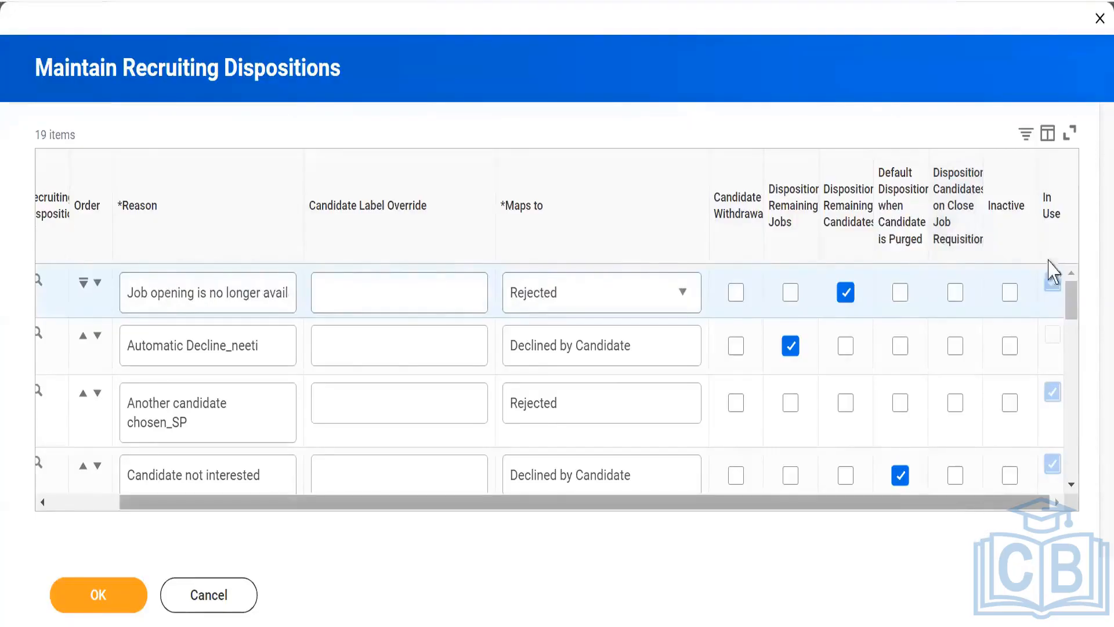
{"action": "left_click_drag", "start_coordinate": [1034, 507], "coordinate": [870, 516]}
{"action": "left_click", "coordinate": [1057, 502]}
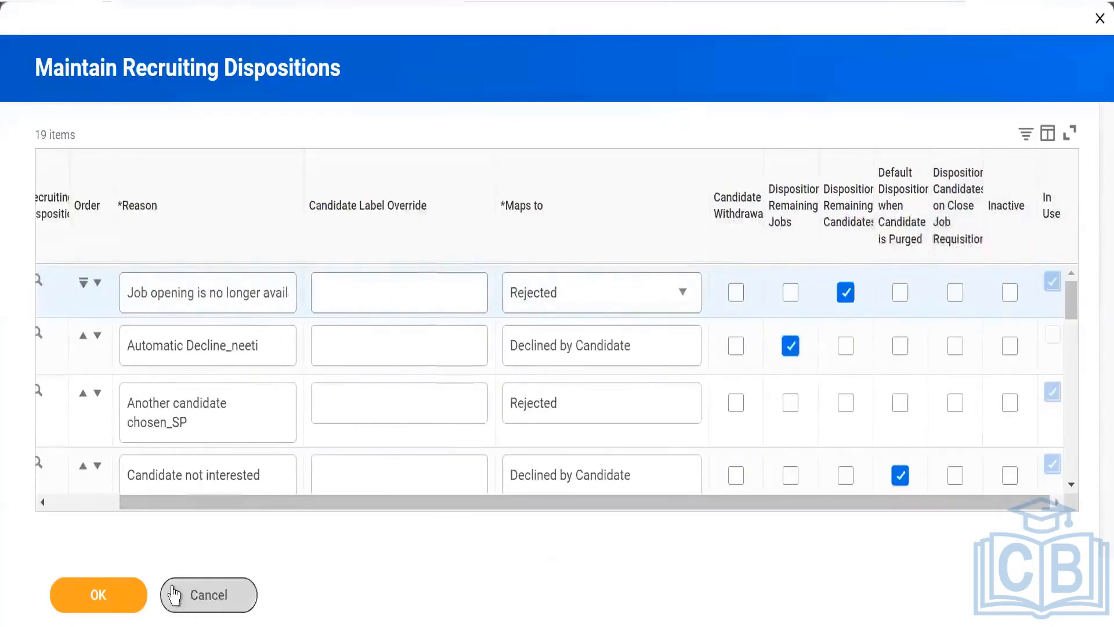
{"action": "left_click", "coordinate": [205, 598]}
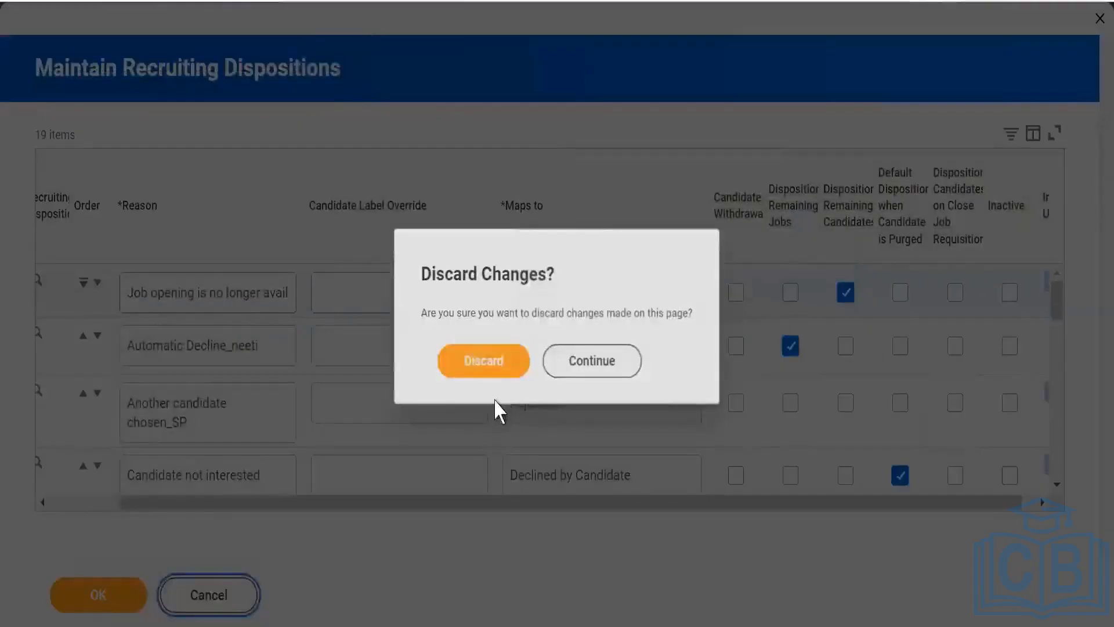
{"action": "left_click", "coordinate": [479, 363]}
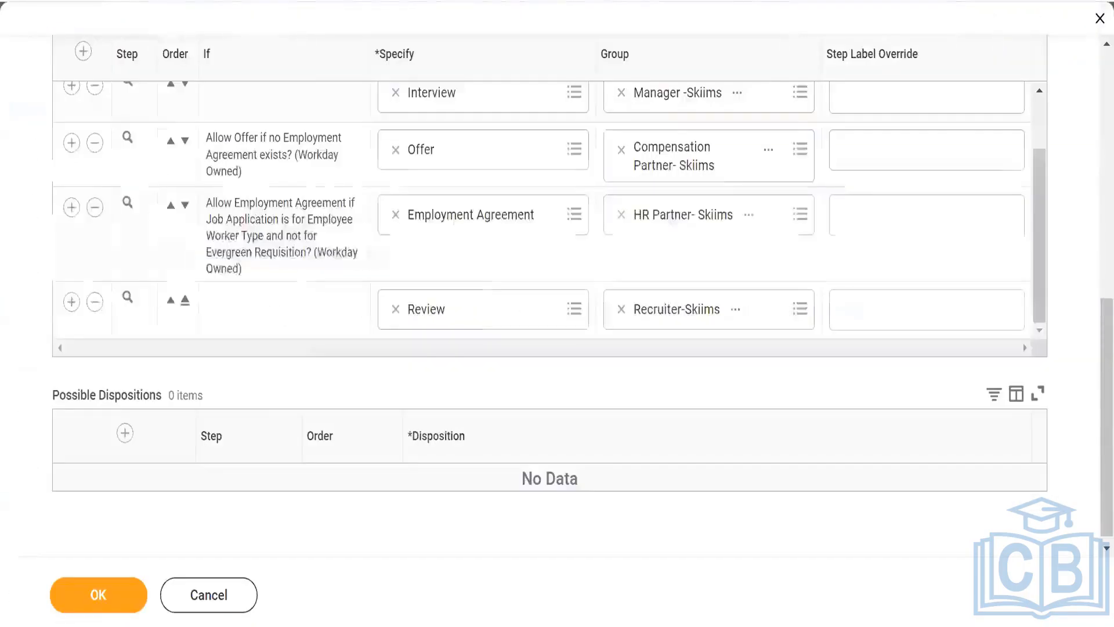
- Switch to the Review stage and set its empty possible disposition row to "Candidate not interested"
{"action": "scroll", "coordinate": [163, 384], "scroll_direction": "up", "scroll_amount": 10}
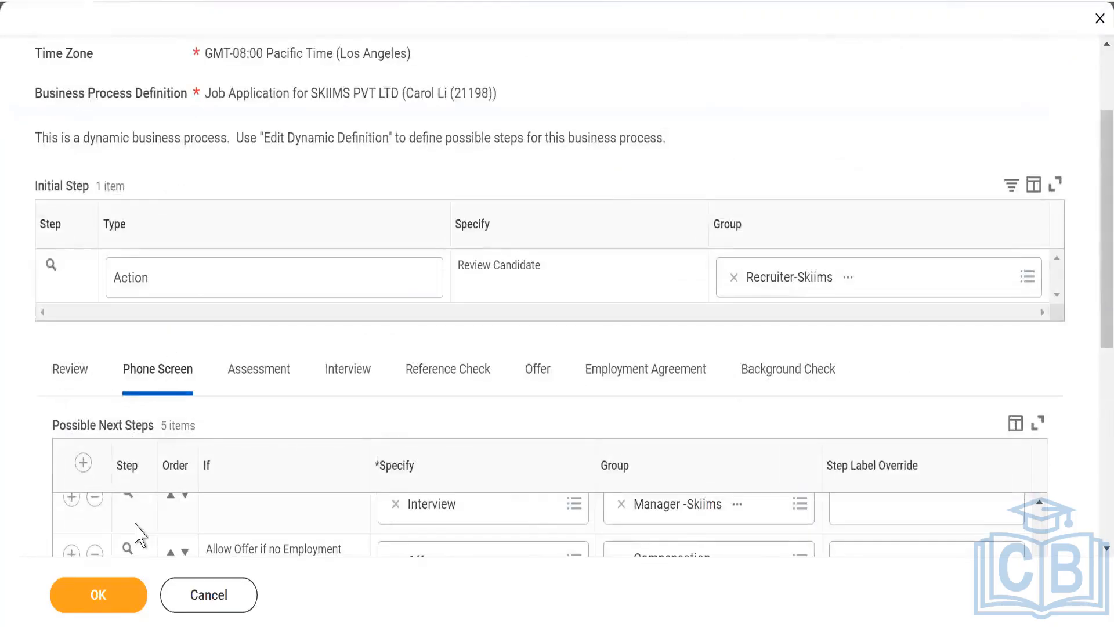
{"action": "scroll", "coordinate": [580, 238], "scroll_direction": "up", "scroll_amount": 3}
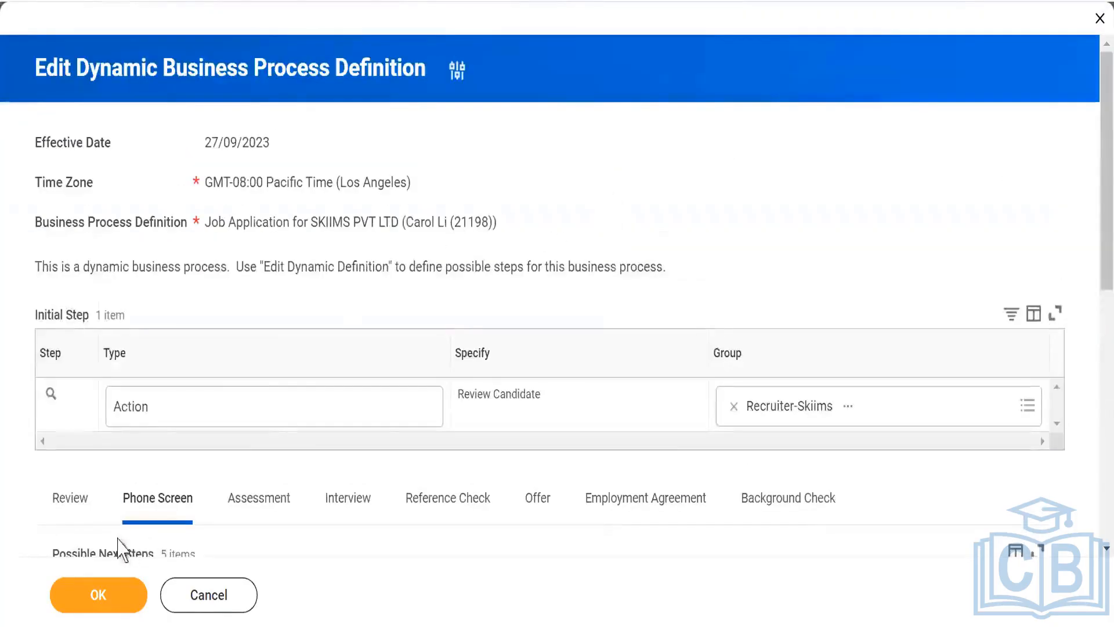
{"action": "scroll", "coordinate": [154, 221], "scroll_direction": "down", "scroll_amount": 10}
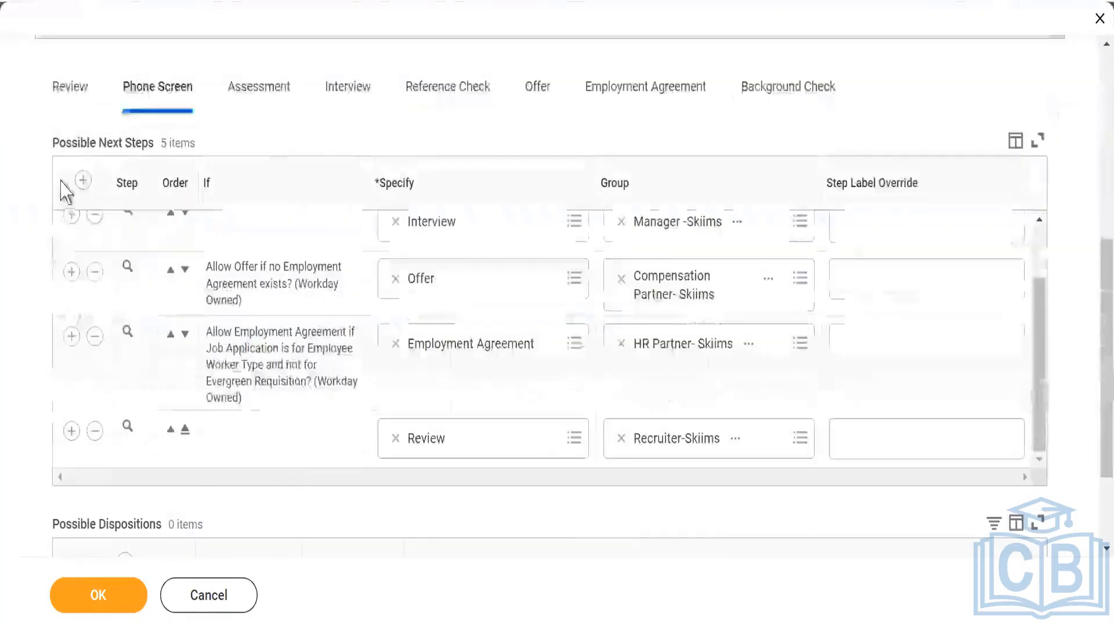
{"action": "left_click", "coordinate": [62, 98]}
{"action": "scroll", "coordinate": [167, 330], "scroll_direction": "down", "scroll_amount": 4}
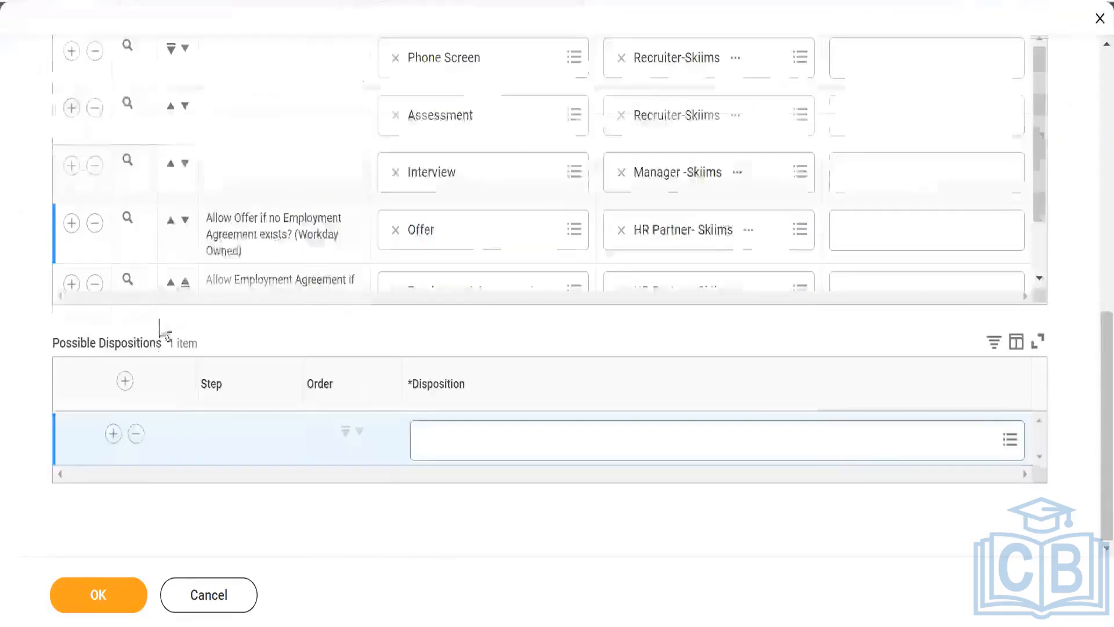
{"action": "scroll", "coordinate": [16, 288], "scroll_direction": "up", "scroll_amount": 7}
{"action": "scroll", "coordinate": [16, 288], "scroll_direction": "up", "scroll_amount": 3}
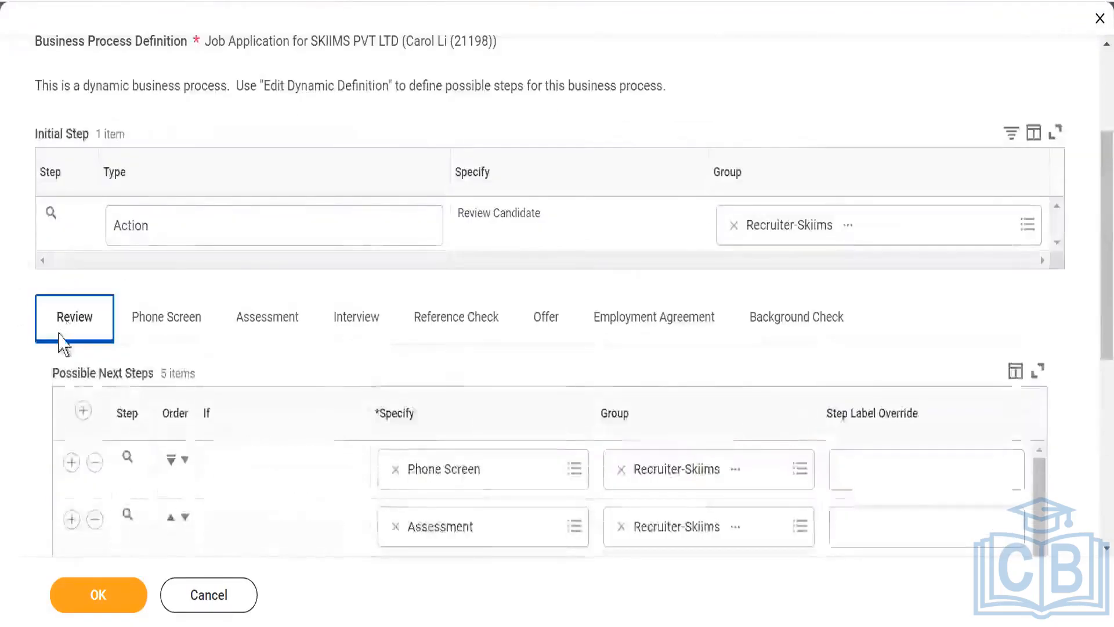
{"action": "scroll", "coordinate": [20, 336], "scroll_direction": "down", "scroll_amount": 10}
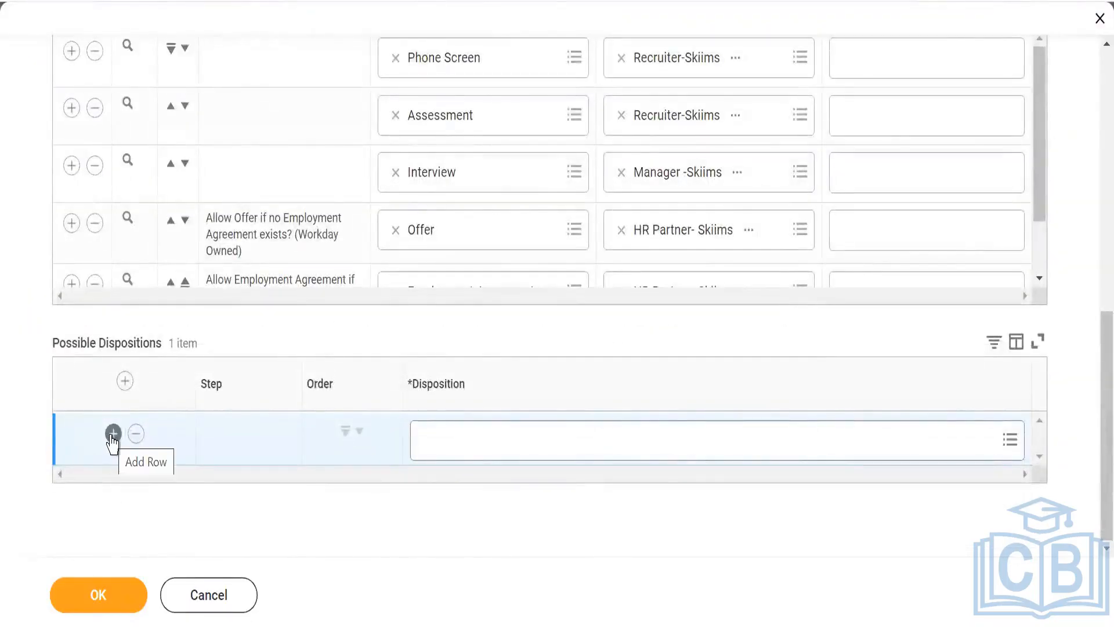
{"action": "left_click", "coordinate": [495, 452]}
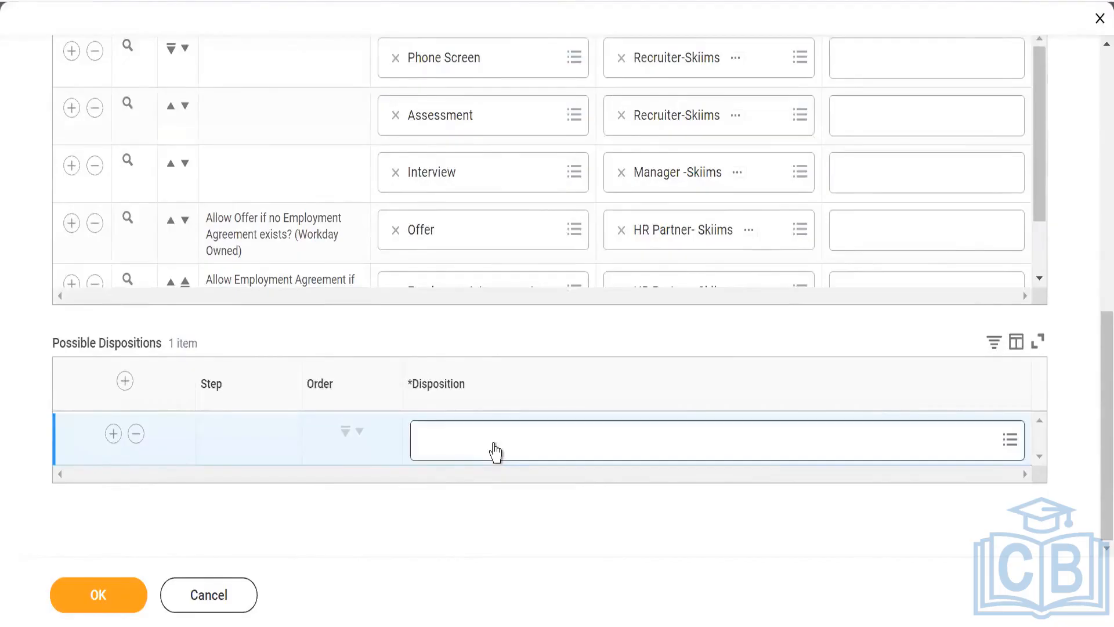
{"action": "left_click", "coordinate": [495, 452]}
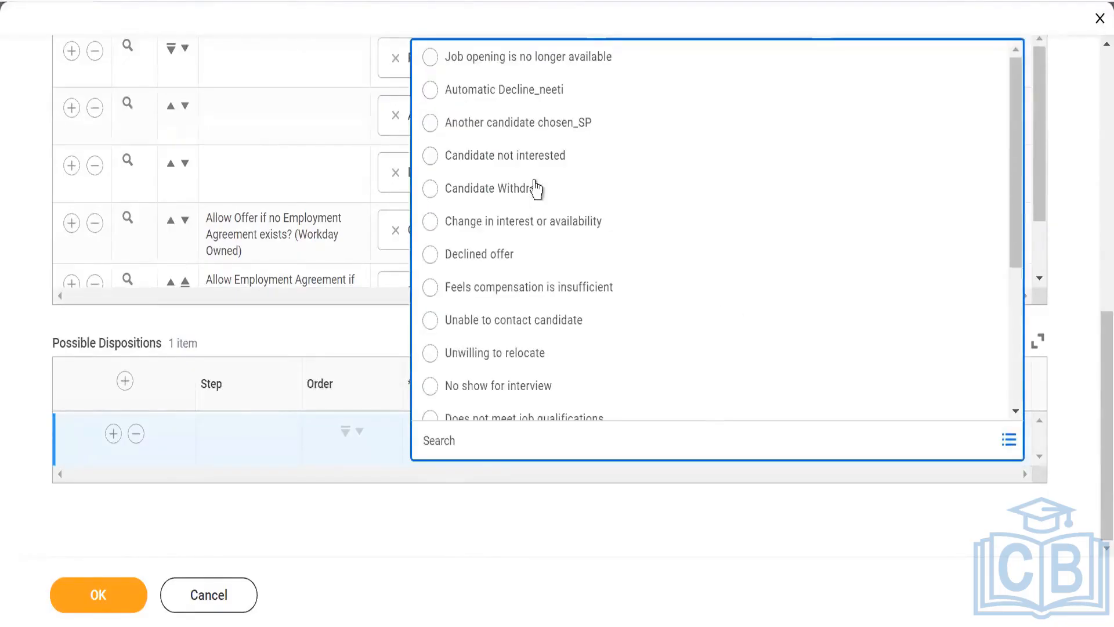
{"action": "left_click", "coordinate": [510, 167]}
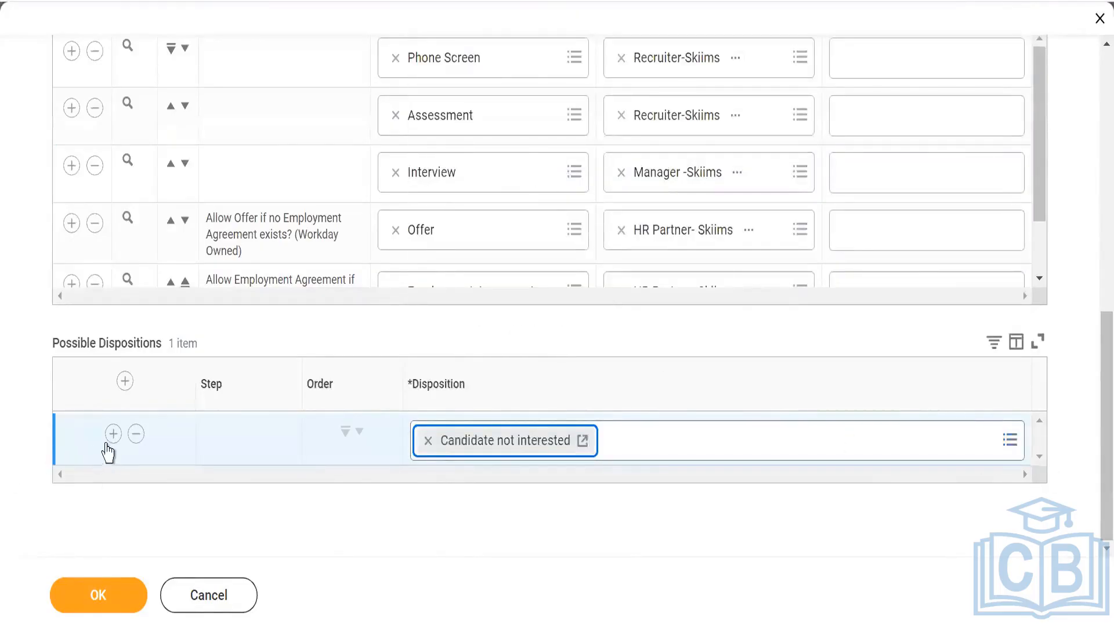
- Add "Poor references" and "Feels compensation is insufficient" as further possible dispositions for the Review stage
{"action": "left_click", "coordinate": [113, 434]}
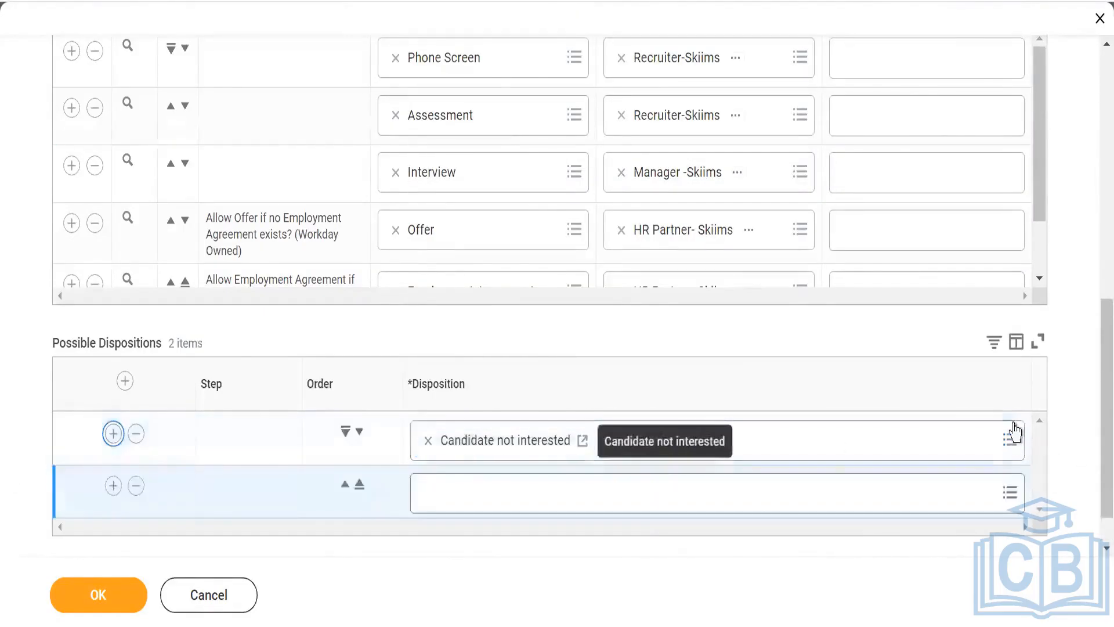
{"action": "scroll", "coordinate": [986, 441], "scroll_direction": "down", "scroll_amount": 1}
{"action": "left_click", "coordinate": [500, 441]}
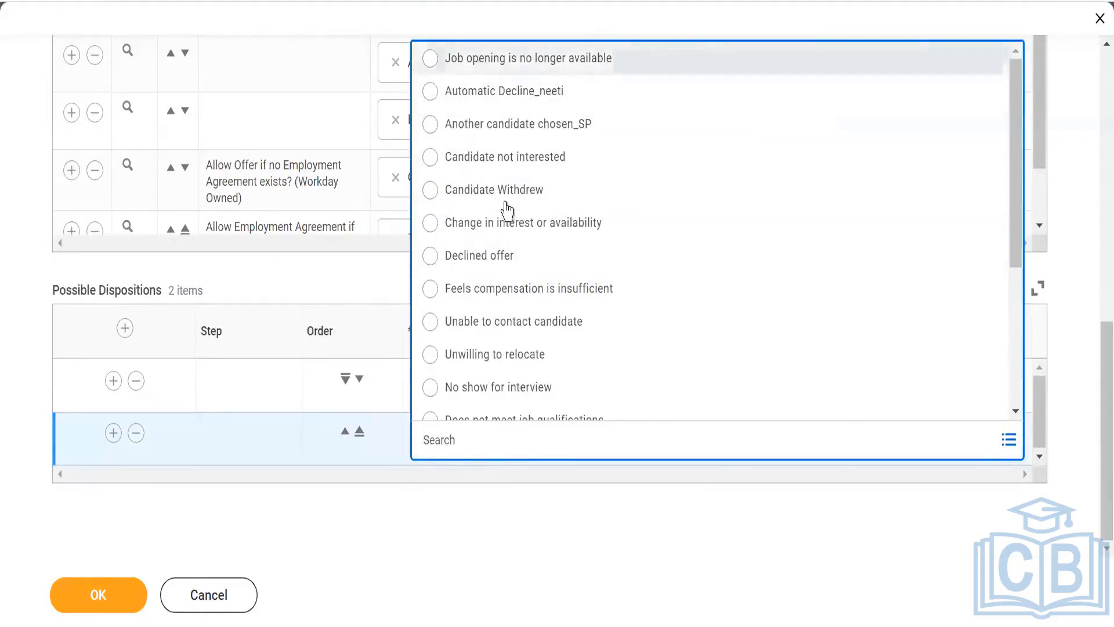
{"action": "scroll", "coordinate": [508, 351], "scroll_direction": "down", "scroll_amount": 3}
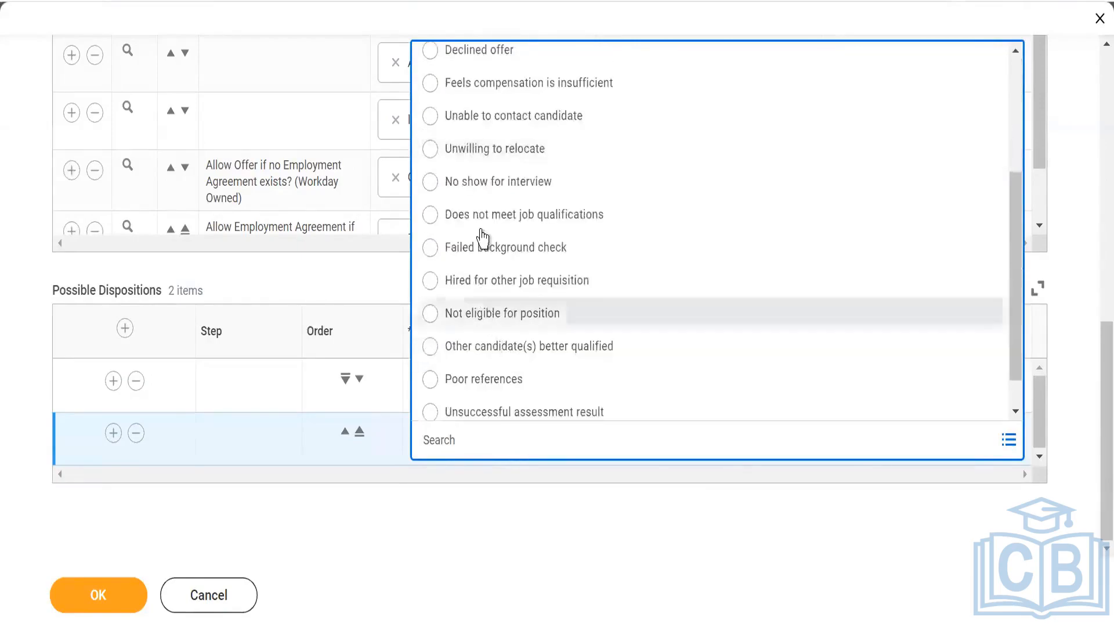
{"action": "left_click", "coordinate": [488, 380]}
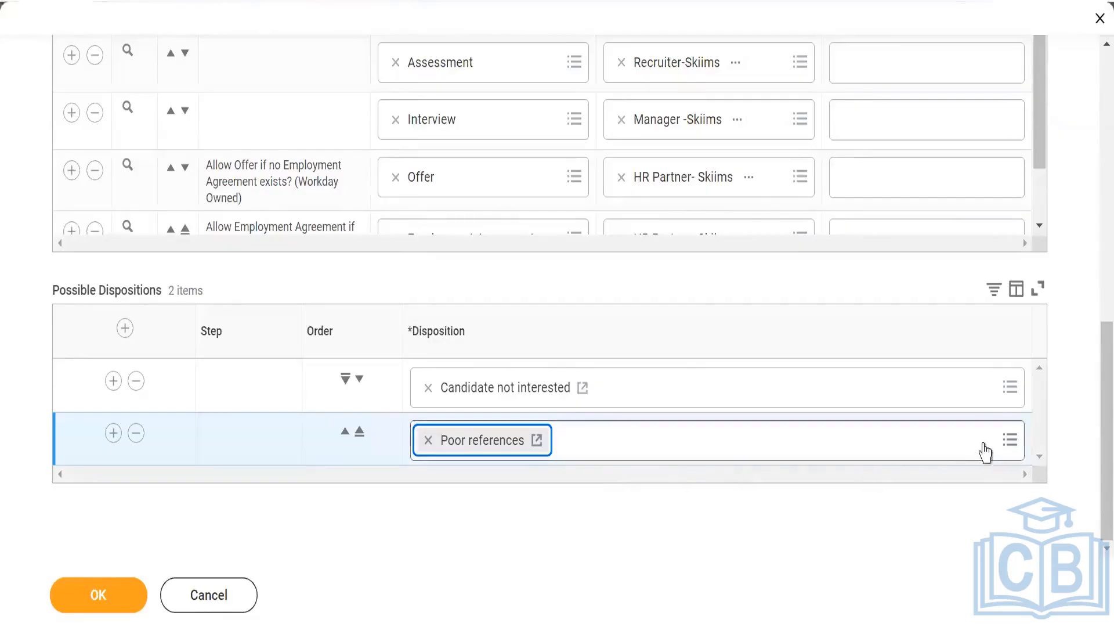
{"action": "left_click", "coordinate": [114, 432]}
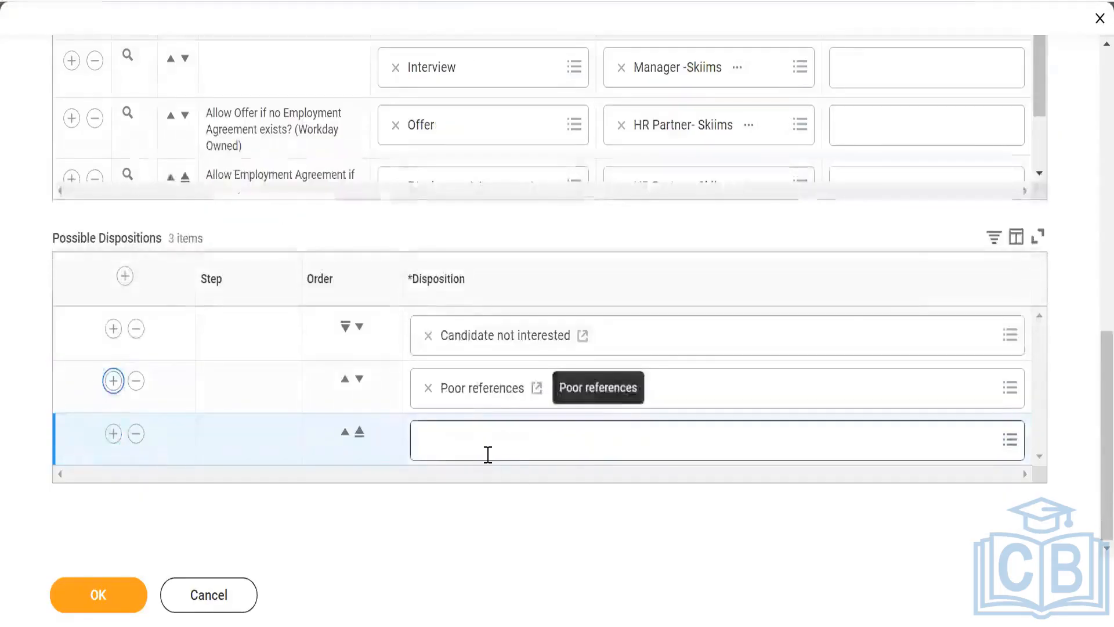
{"action": "left_click", "coordinate": [488, 454]}
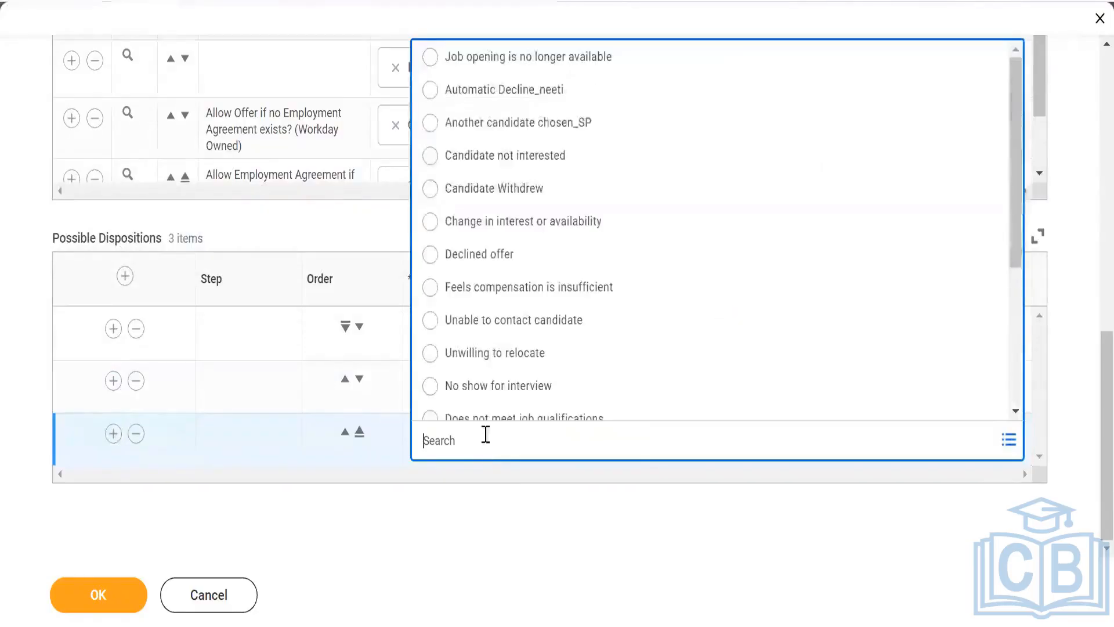
{"action": "left_click", "coordinate": [520, 288]}
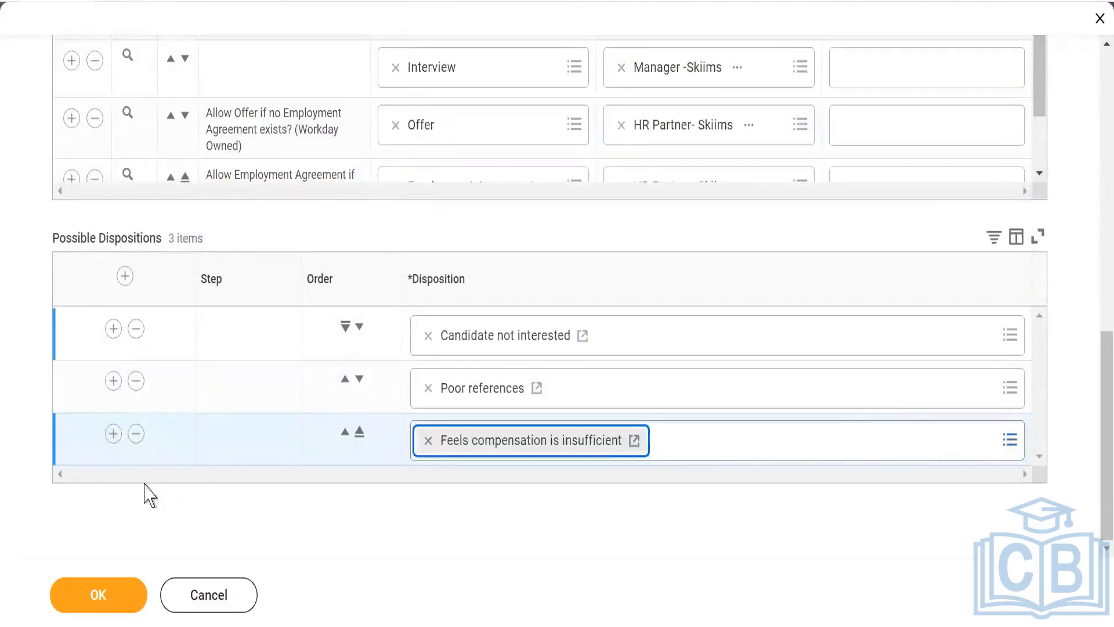
- Add "Unable to contact candidate" at the end of Review's possible dispositions and "Unwilling to relocate" at the start
{"action": "left_click", "coordinate": [113, 434]}
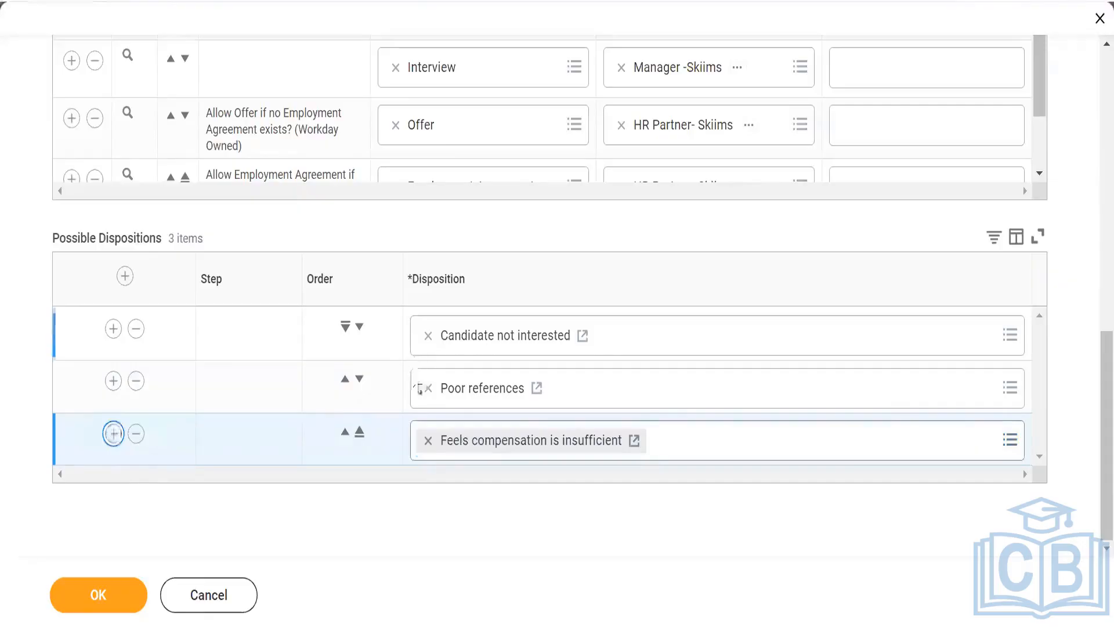
{"action": "scroll", "coordinate": [441, 423], "scroll_direction": "down", "scroll_amount": 1}
{"action": "left_click", "coordinate": [477, 439]}
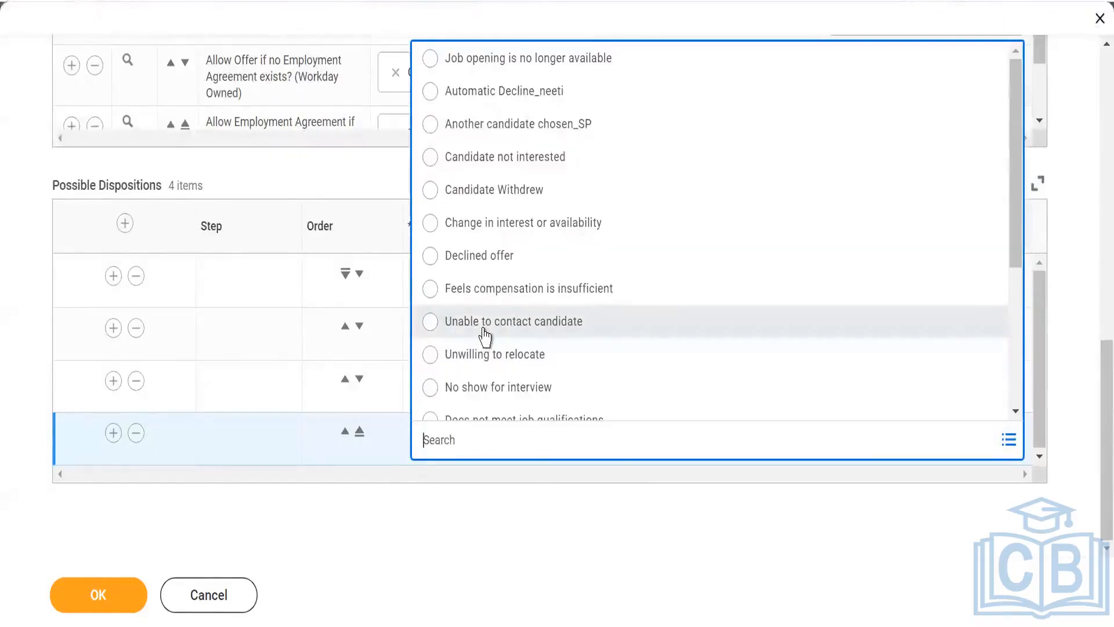
{"action": "left_click", "coordinate": [521, 329]}
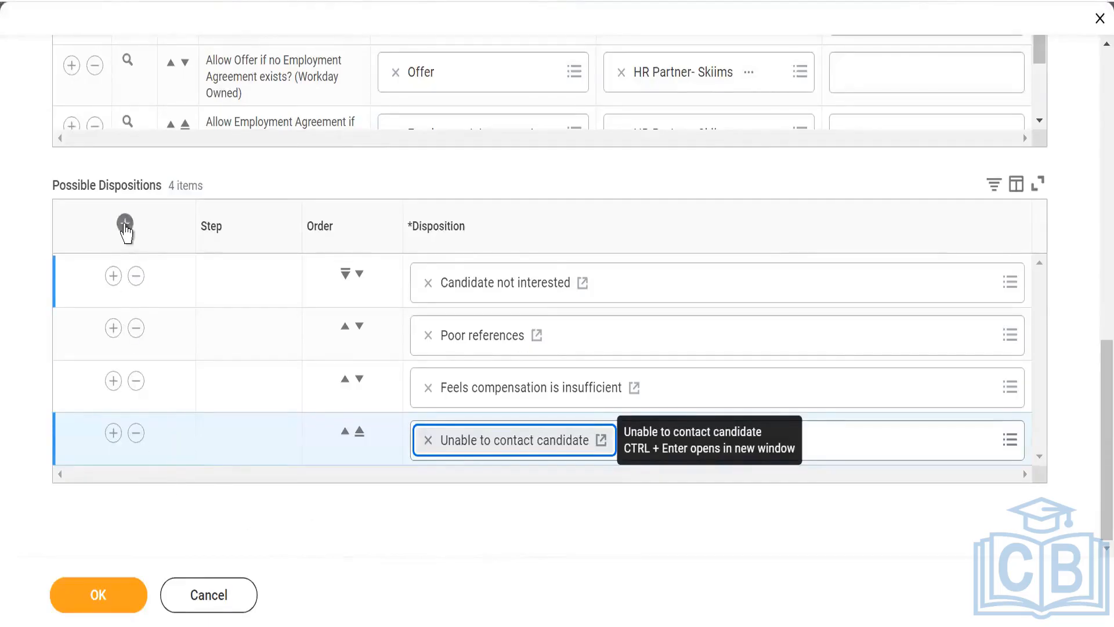
{"action": "left_click", "coordinate": [125, 225]}
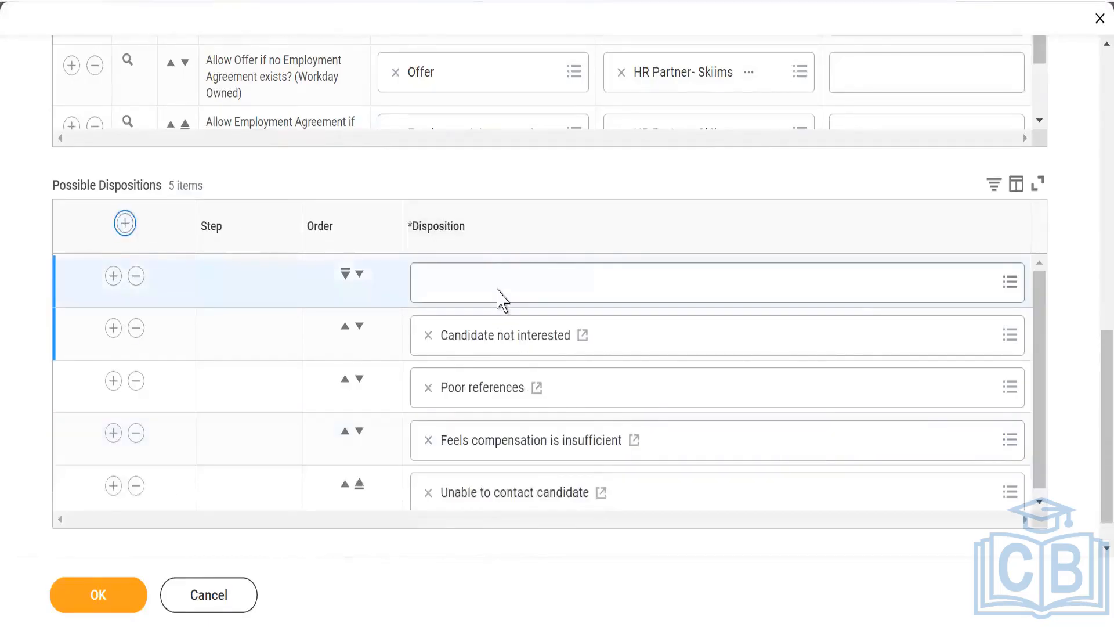
{"action": "left_click", "coordinate": [498, 288]}
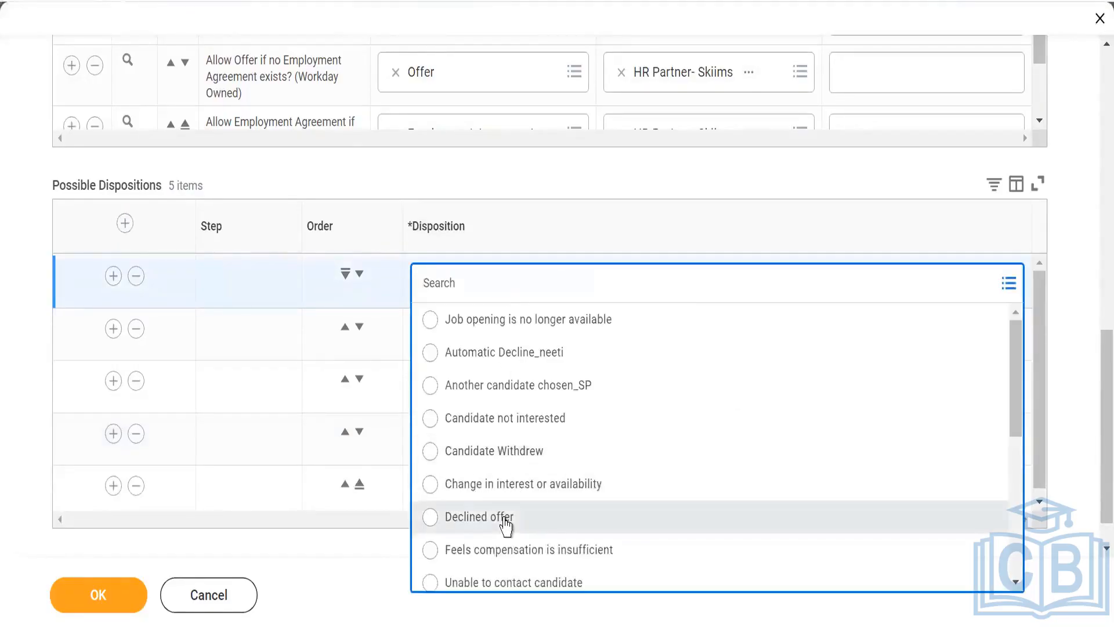
{"action": "scroll", "coordinate": [499, 525], "scroll_direction": "down", "scroll_amount": 2}
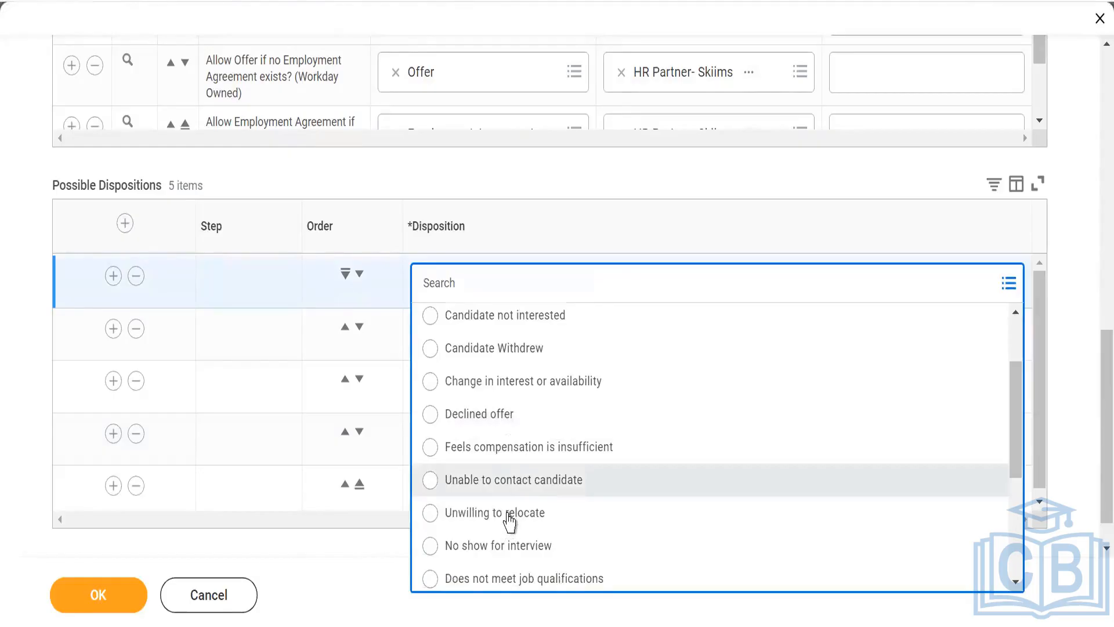
{"action": "left_click", "coordinate": [510, 514]}
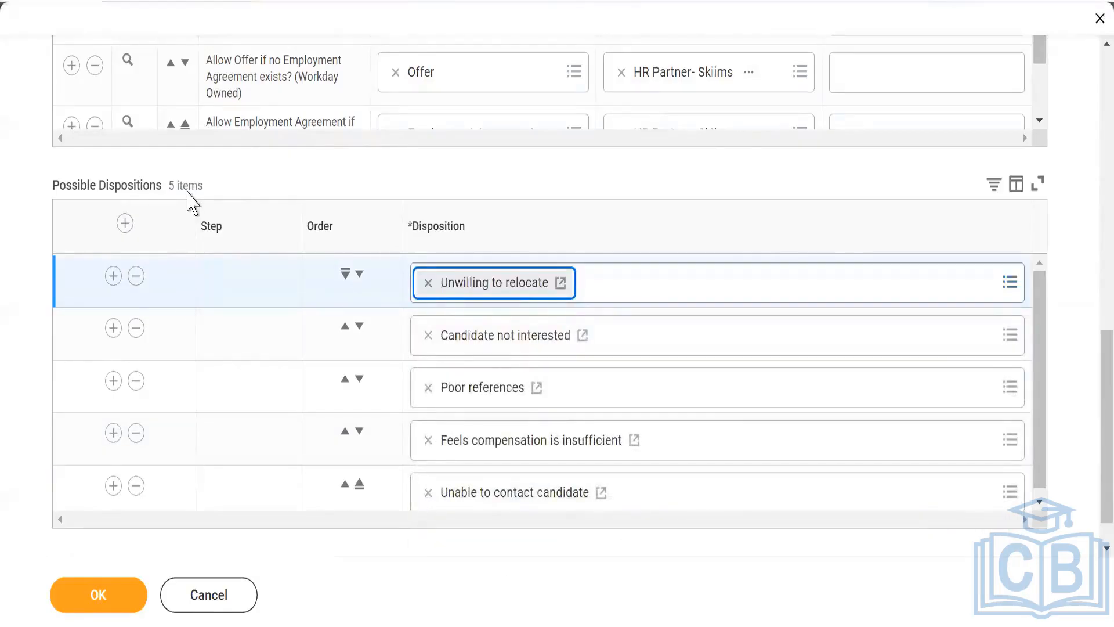
- Switch to the Phone Screen stage and add "Another candidate chosen_SP" as its first possible disposition
{"action": "scroll", "coordinate": [92, 307], "scroll_direction": "up", "scroll_amount": 5}
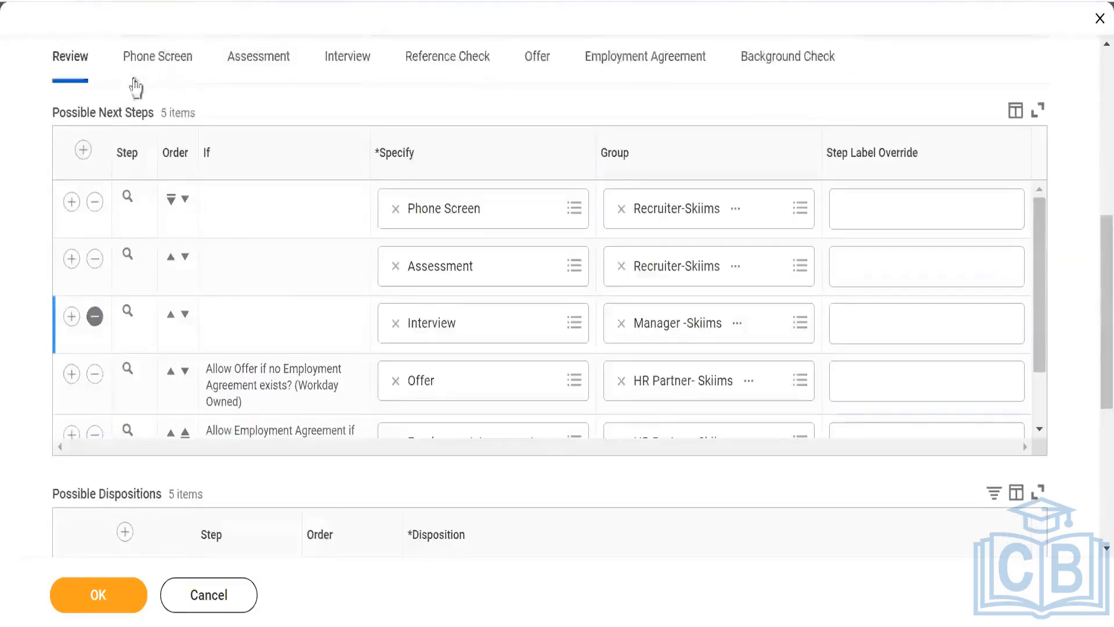
{"action": "left_click", "coordinate": [148, 57]}
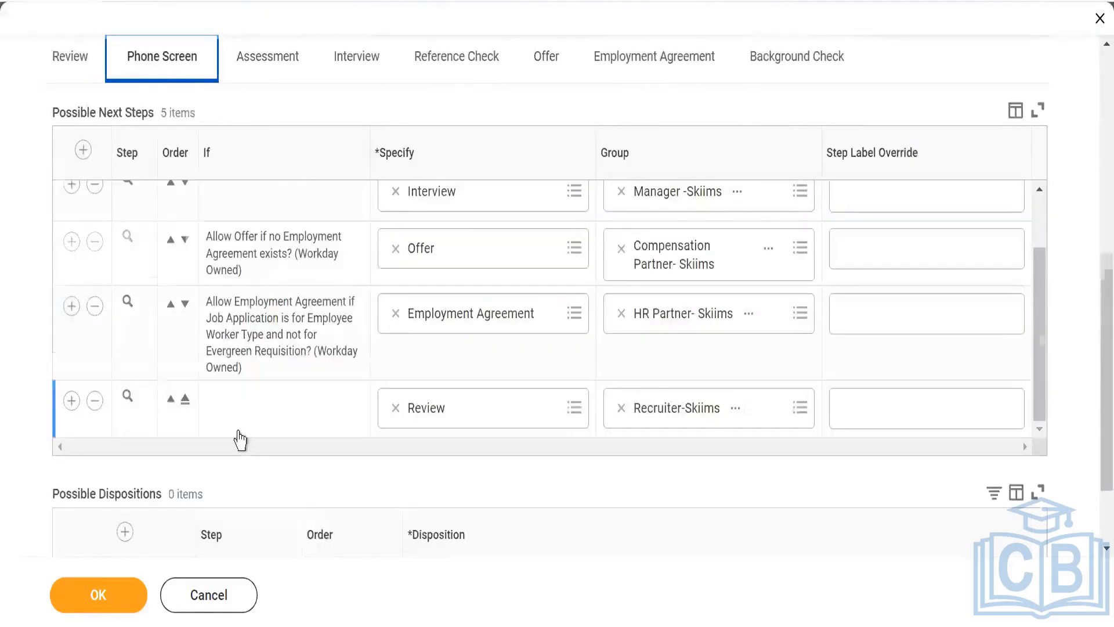
{"action": "scroll", "coordinate": [236, 440], "scroll_direction": "down", "scroll_amount": 2}
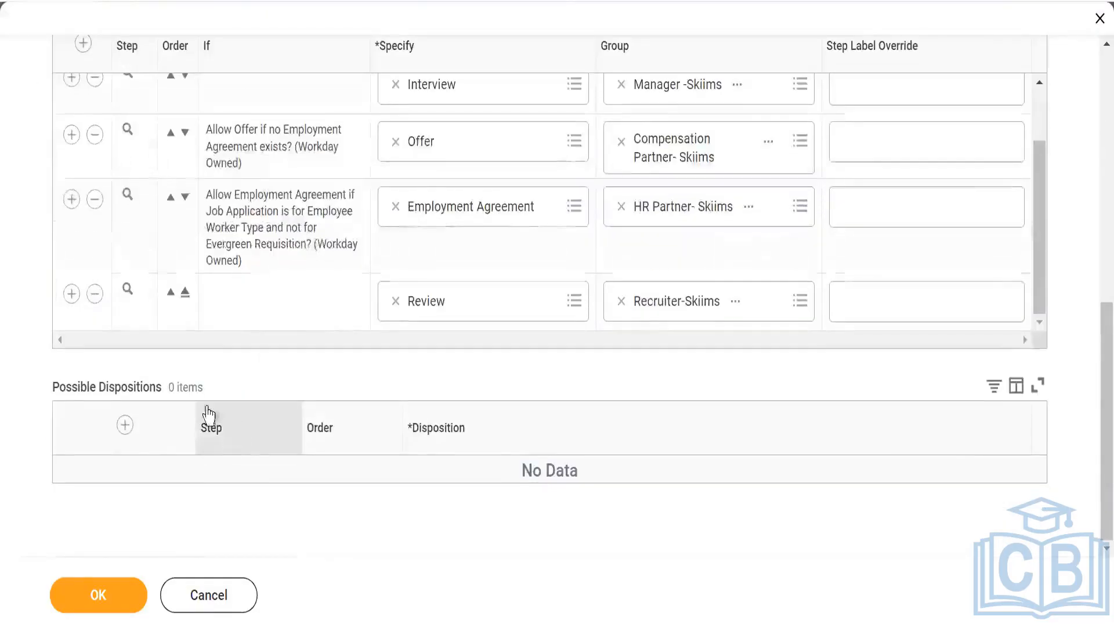
{"action": "left_click", "coordinate": [125, 424]}
{"action": "left_click", "coordinate": [525, 501]}
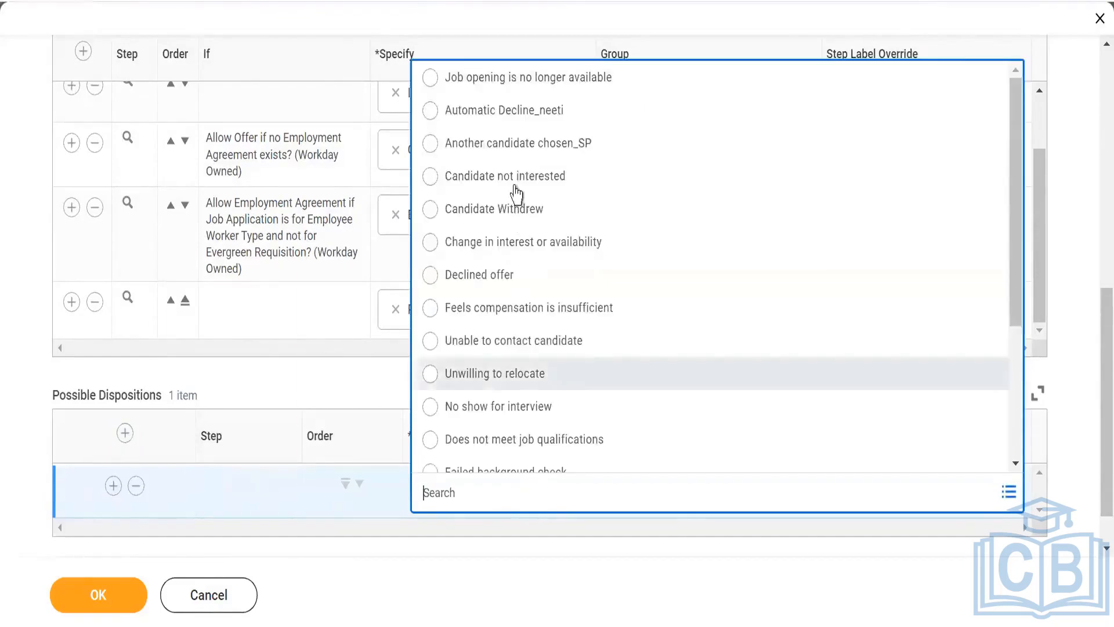
{"action": "left_click", "coordinate": [515, 144]}
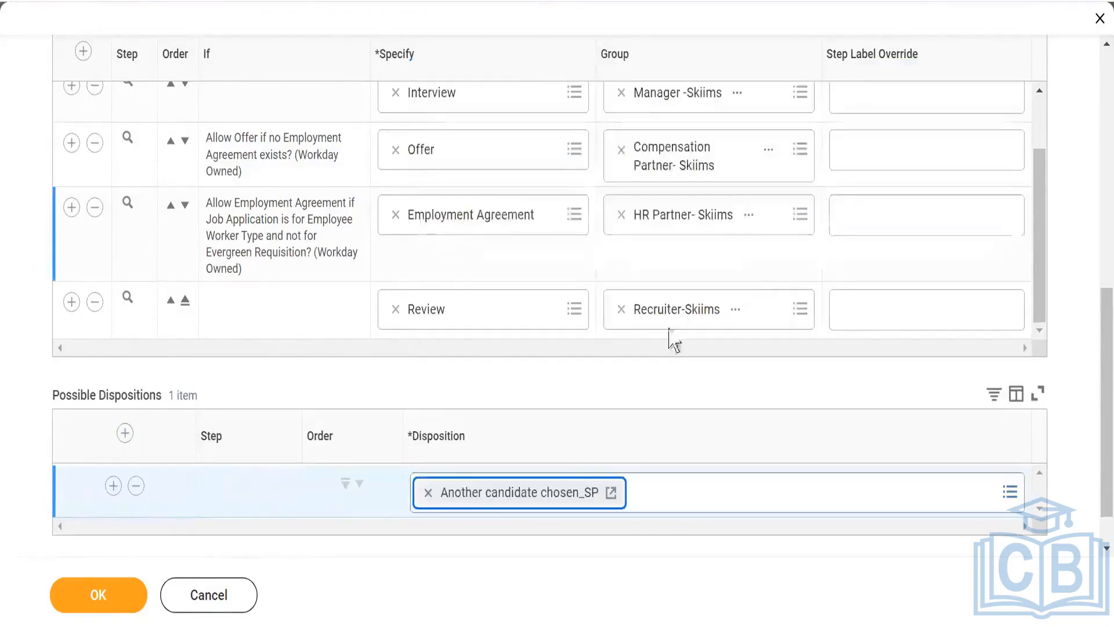
- Add "No show for interview" and "Does not meet job qualifications" to the Phone Screen stage's possible dispositions
{"action": "left_click", "coordinate": [113, 486]}
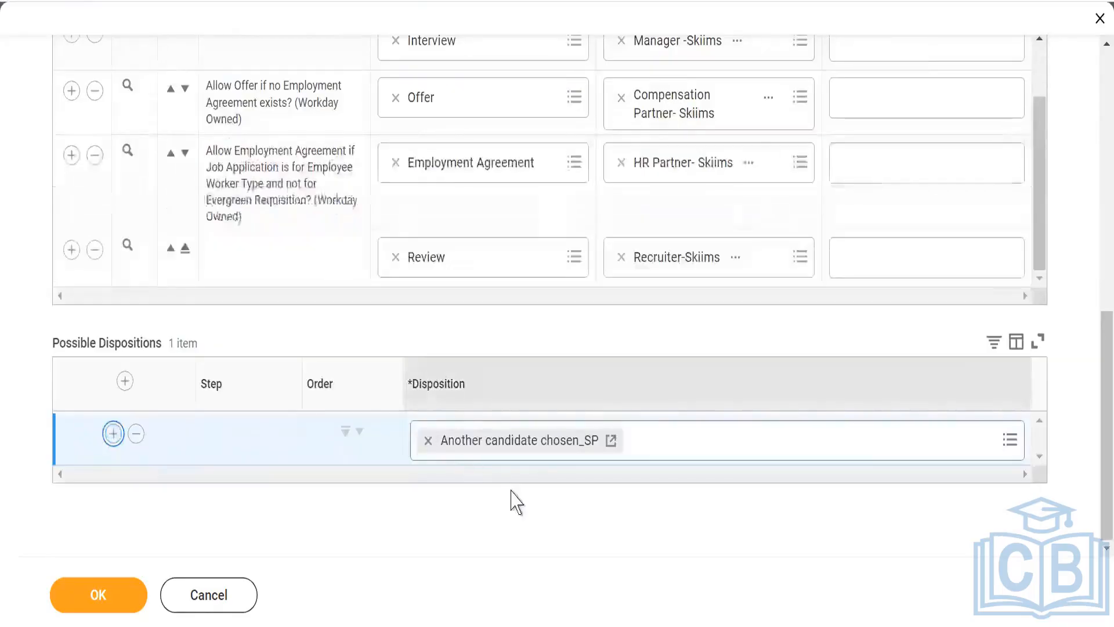
{"action": "left_click", "coordinate": [485, 447]}
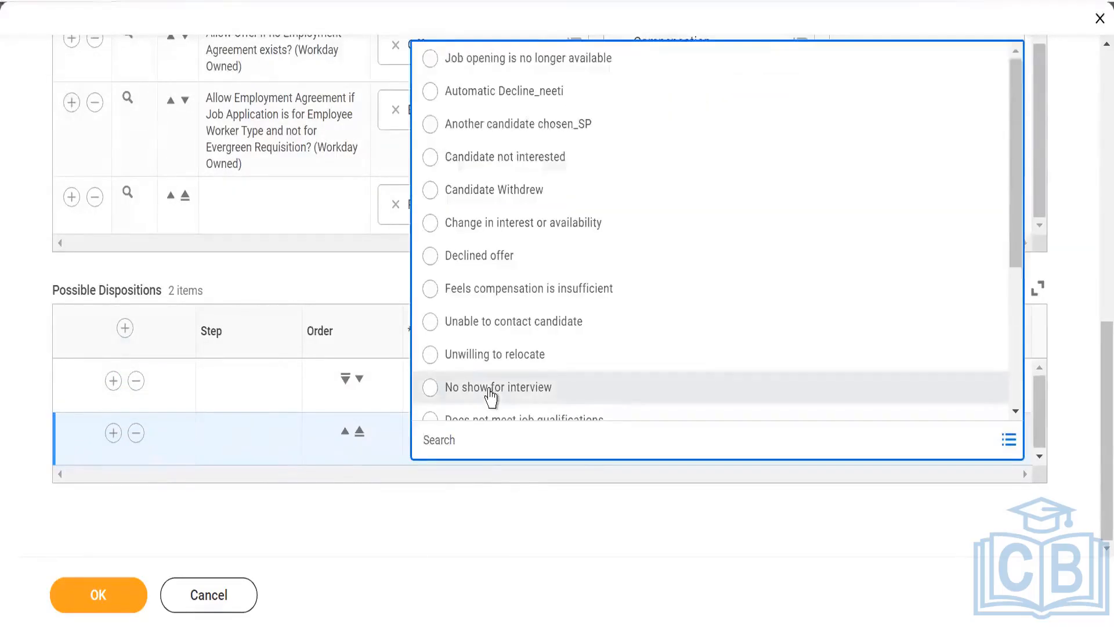
{"action": "left_click", "coordinate": [491, 388]}
{"action": "left_click", "coordinate": [115, 436]}
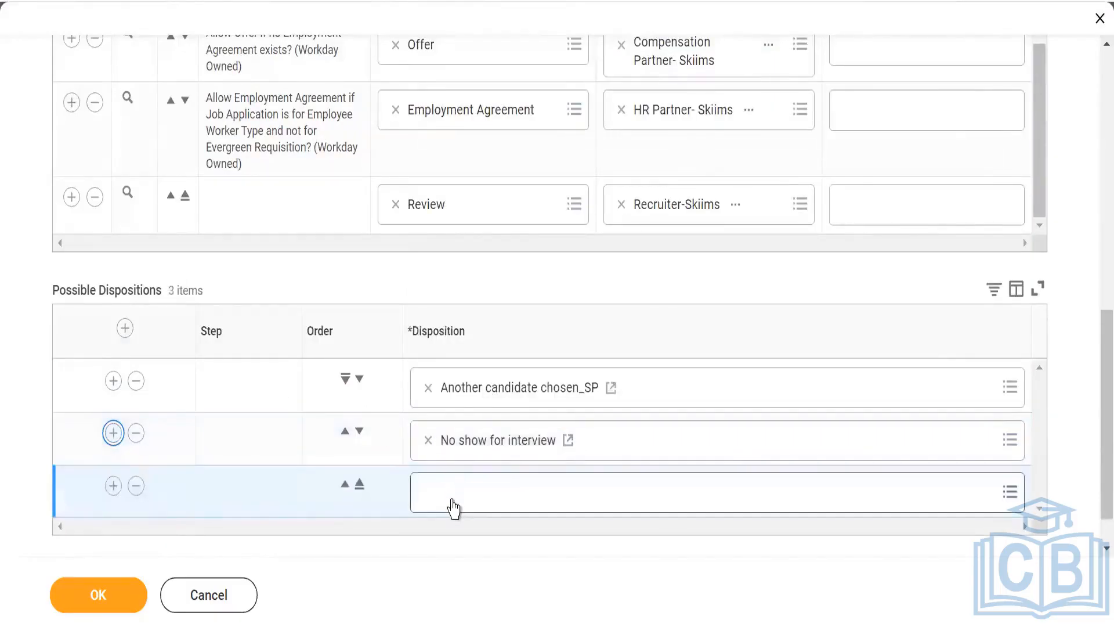
{"action": "left_click", "coordinate": [452, 494]}
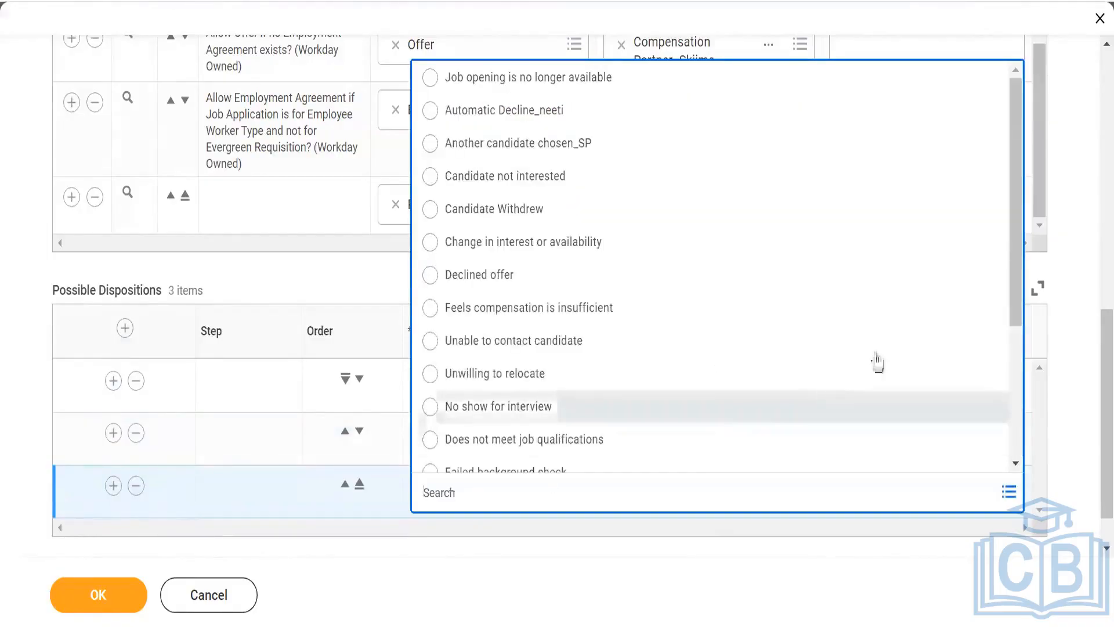
{"action": "left_click_drag", "start_coordinate": [1020, 200], "coordinate": [1018, 174]}
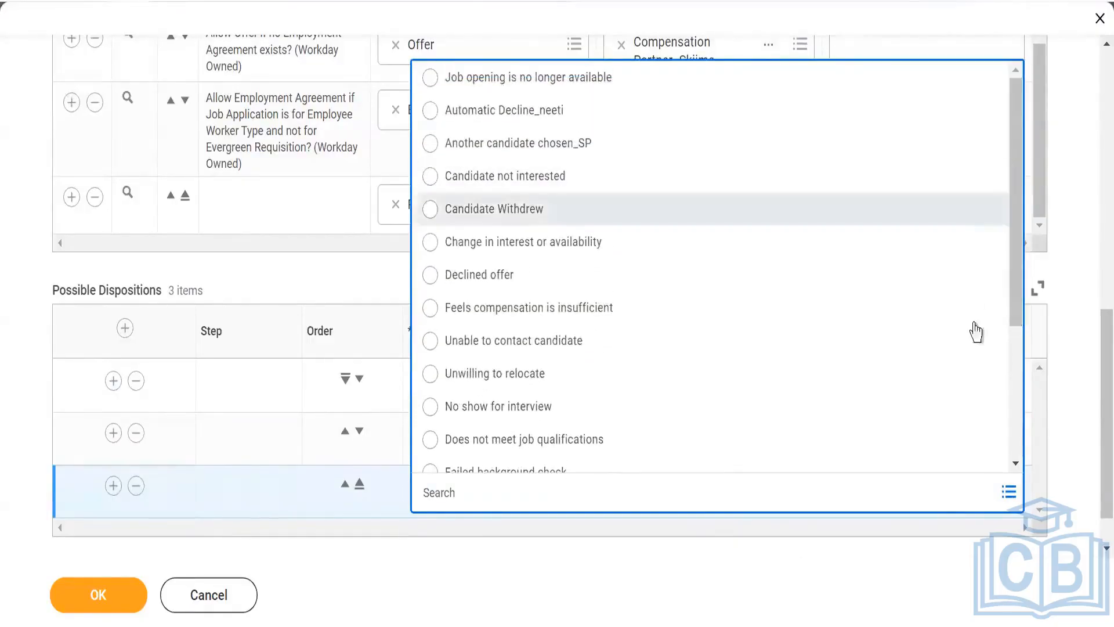
{"action": "left_click", "coordinate": [563, 445]}
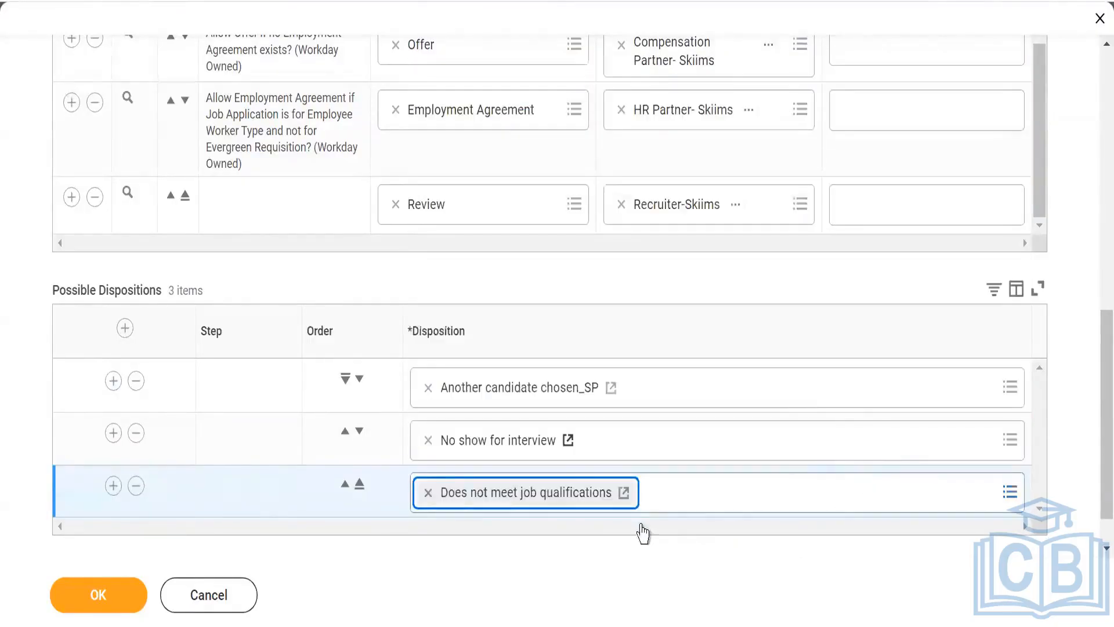
- Add "Not eligible for position" and "Poor references" to the end of the Phone Screen stage's possible dispositions
{"action": "left_click", "coordinate": [112, 490]}
{"action": "scroll", "coordinate": [347, 290], "scroll_direction": "down", "scroll_amount": 1}
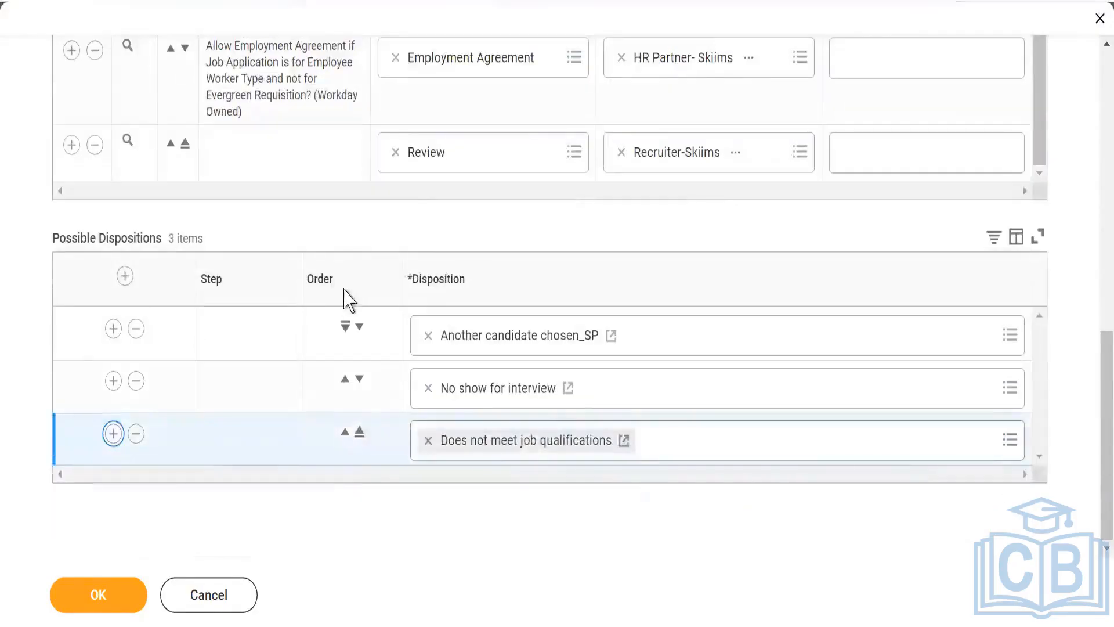
{"action": "scroll", "coordinate": [326, 311], "scroll_direction": "down", "scroll_amount": 1}
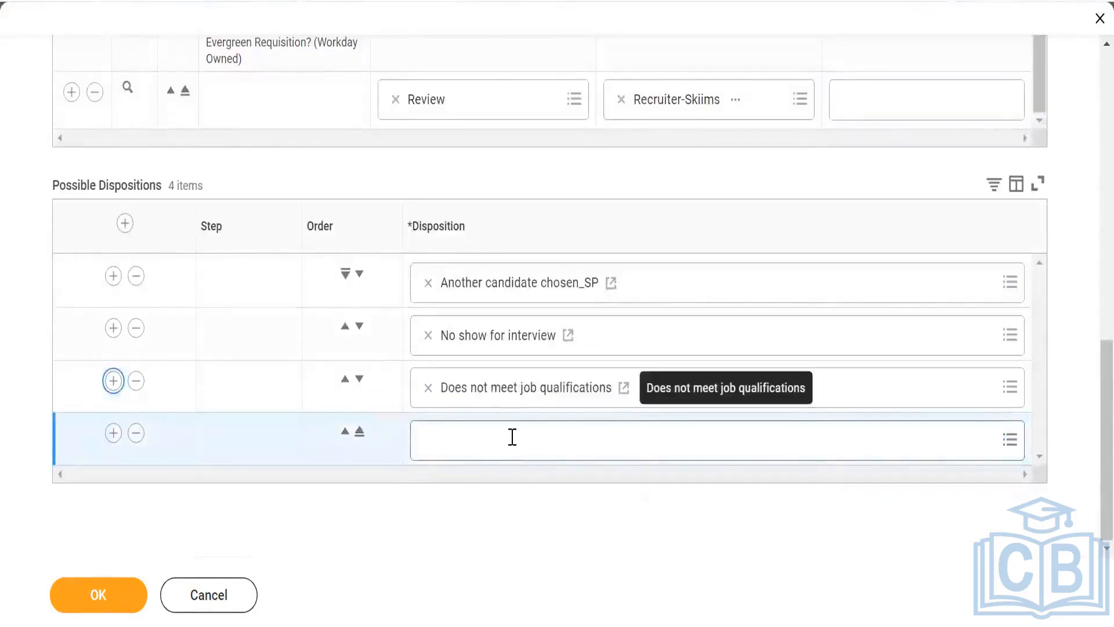
{"action": "left_click", "coordinate": [512, 437]}
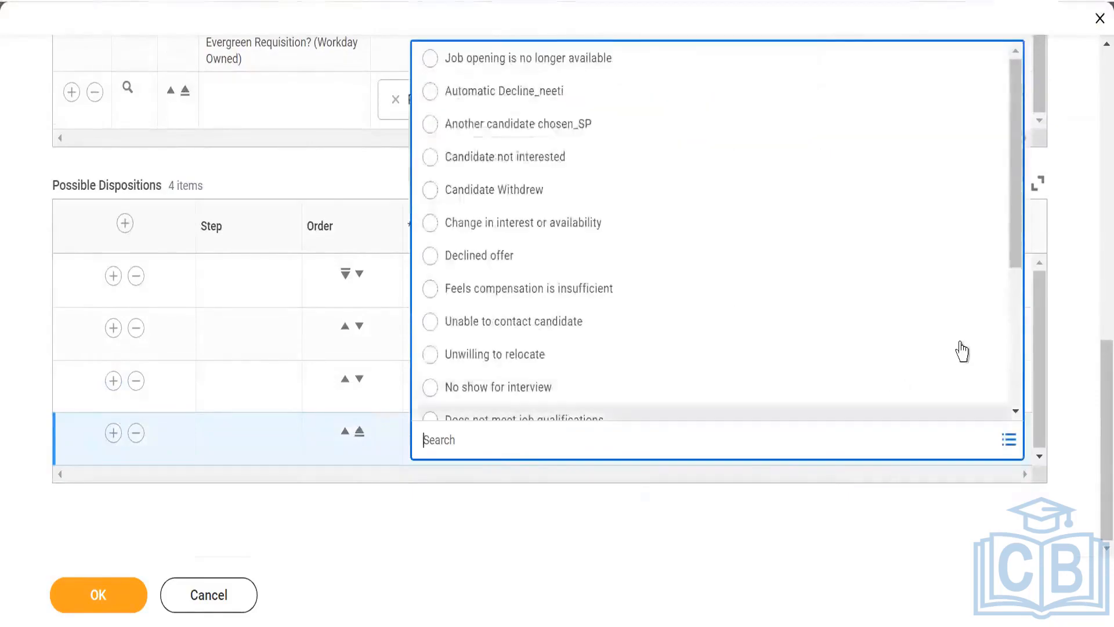
{"action": "left_click_drag", "start_coordinate": [1012, 226], "coordinate": [1017, 356]}
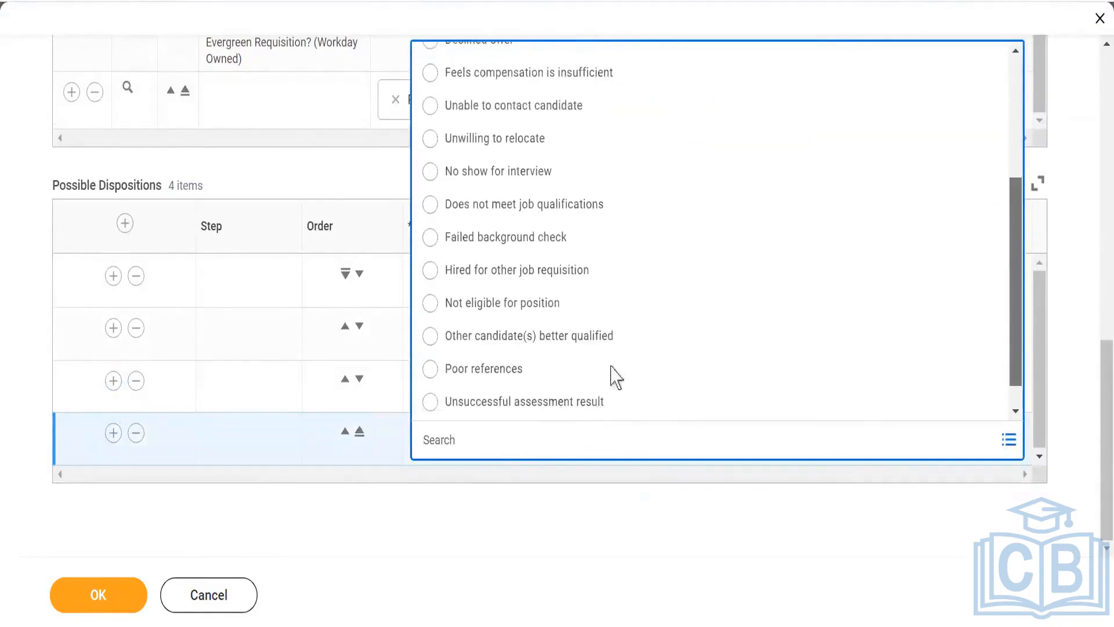
{"action": "left_click", "coordinate": [532, 308]}
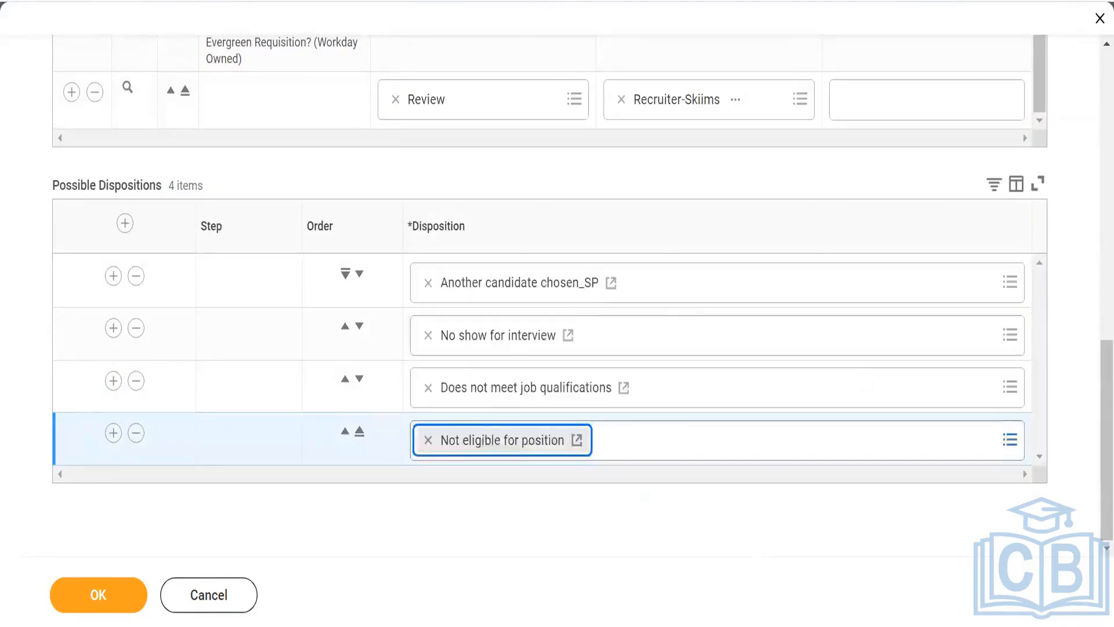
{"action": "left_click", "coordinate": [113, 433]}
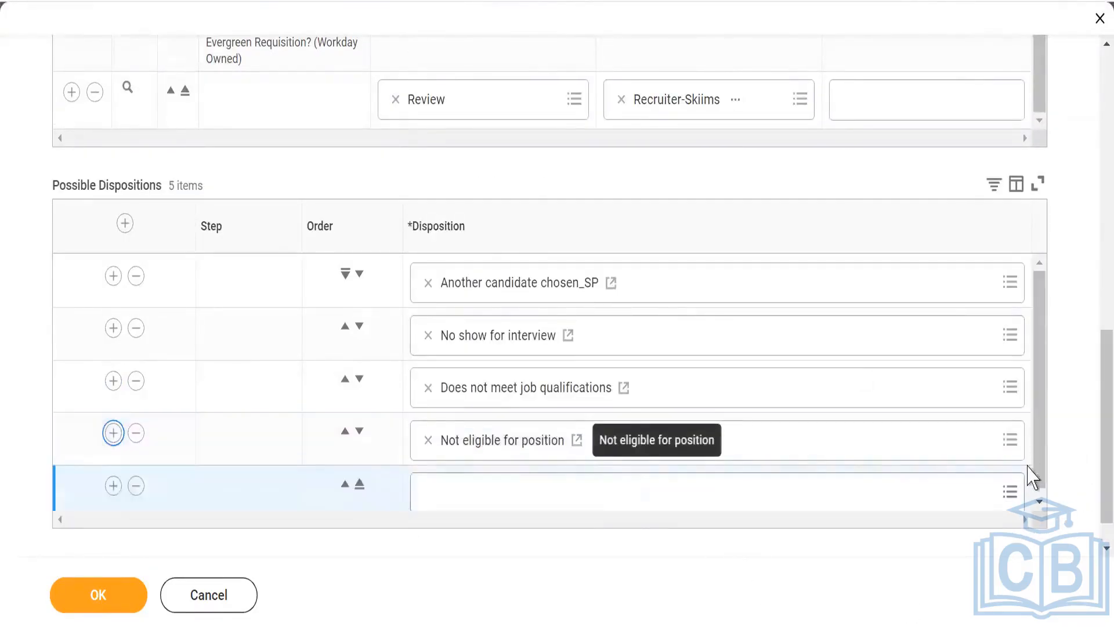
{"action": "left_click", "coordinate": [567, 502]}
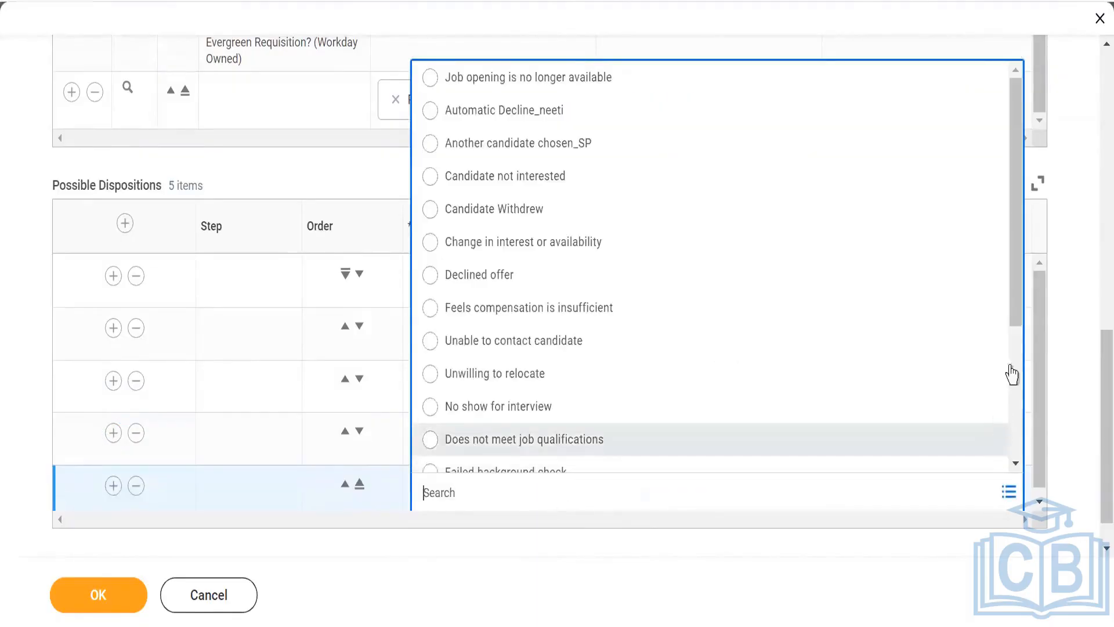
{"action": "left_click_drag", "start_coordinate": [1019, 311], "coordinate": [753, 467]}
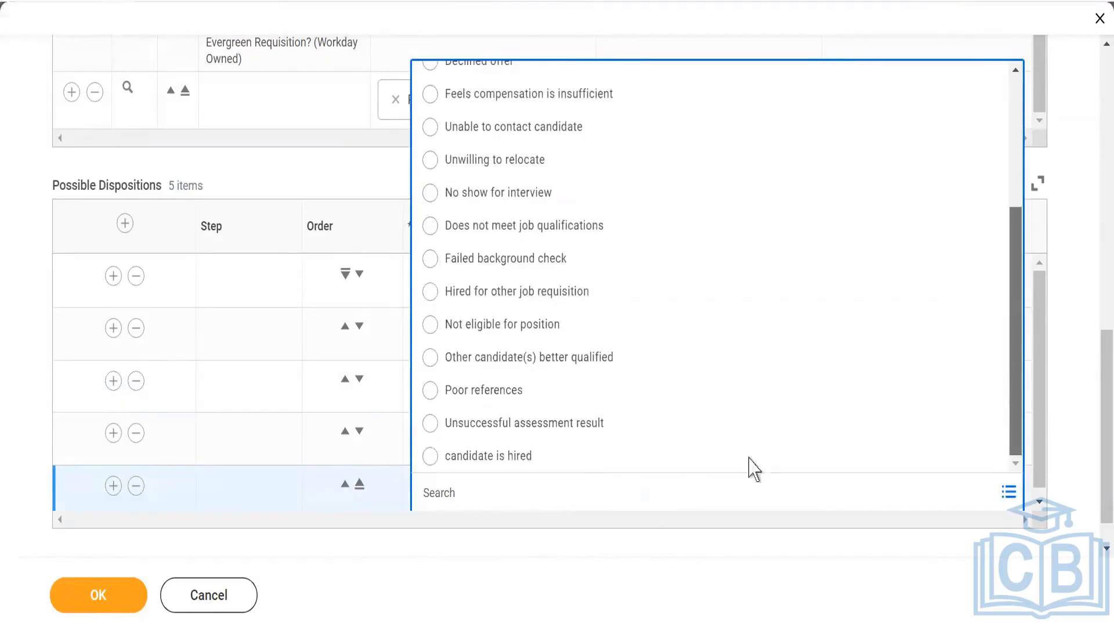
{"action": "left_click", "coordinate": [473, 390]}
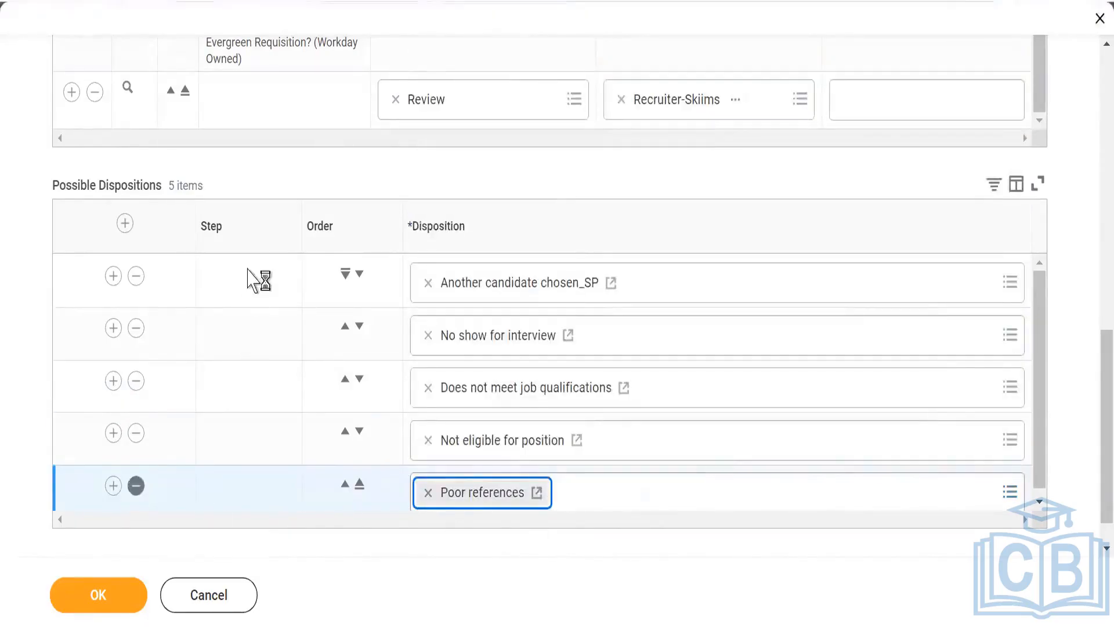
- Switch to the Assessment stage and add "Other candidate(s) better qualified" as its first possible disposition
{"action": "scroll", "coordinate": [249, 274], "scroll_direction": "up", "scroll_amount": 5}
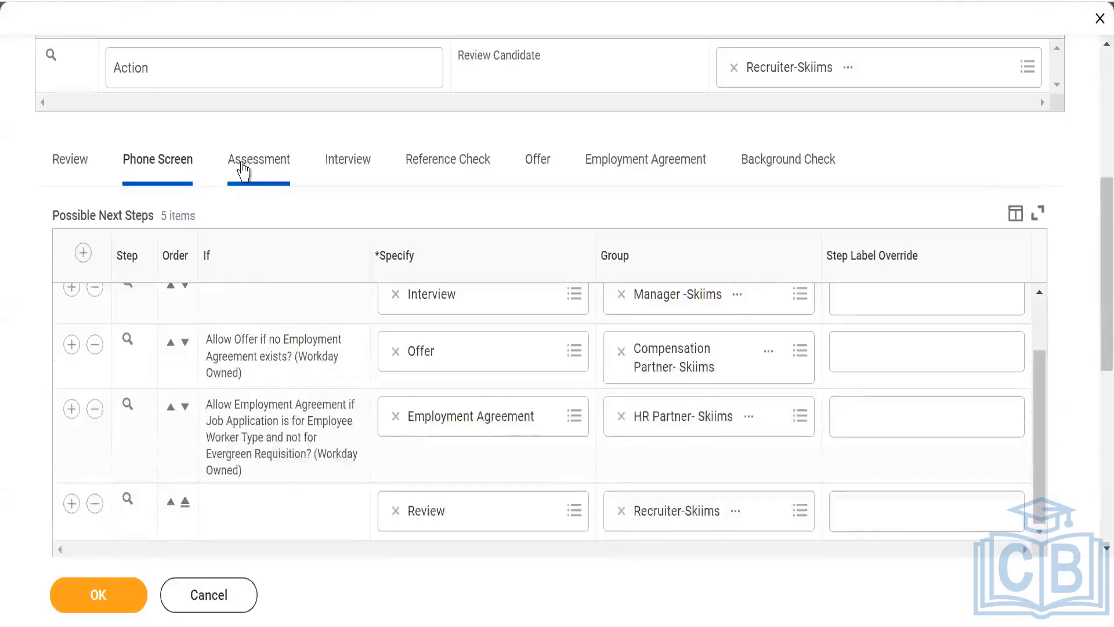
{"action": "left_click", "coordinate": [266, 174]}
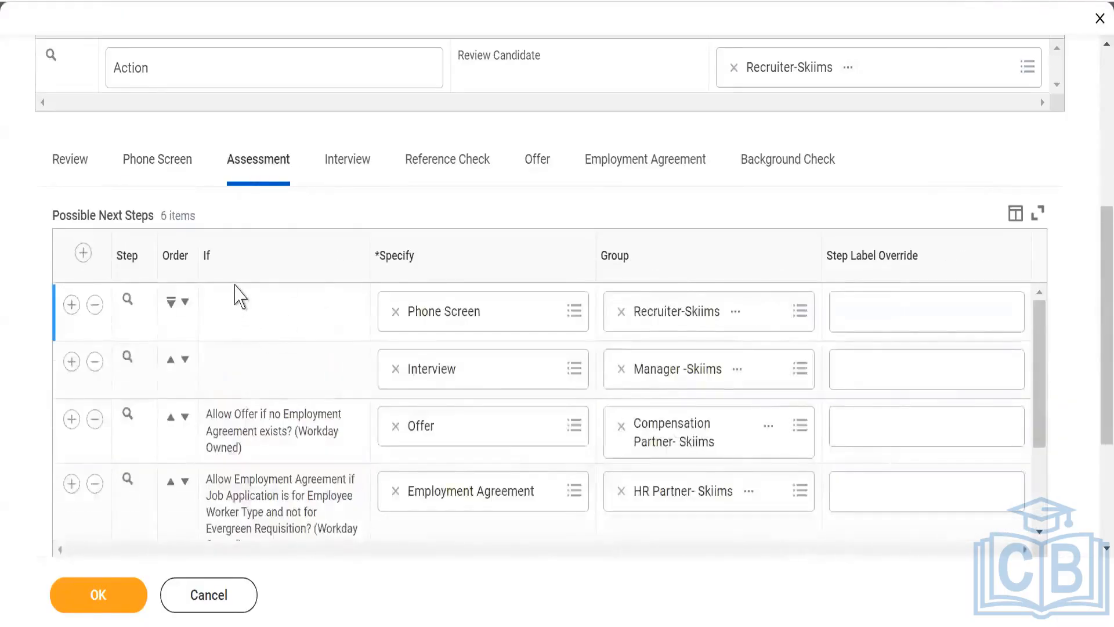
{"action": "scroll", "coordinate": [174, 348], "scroll_direction": "down", "scroll_amount": 3}
{"action": "scroll", "coordinate": [23, 371], "scroll_direction": "down", "scroll_amount": 4}
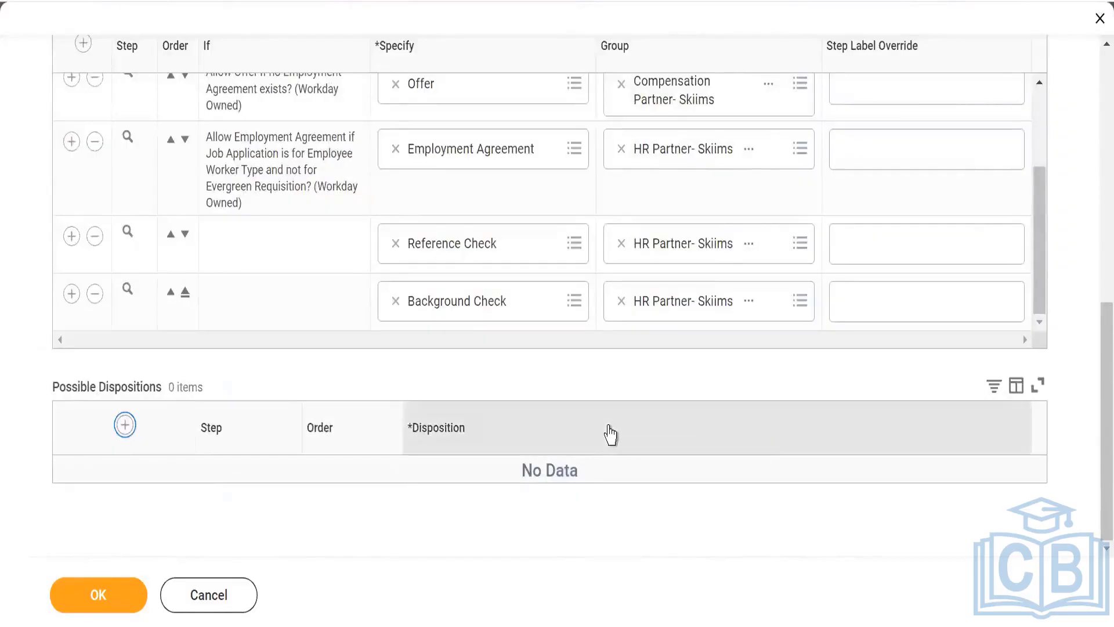
{"action": "left_click", "coordinate": [557, 450]}
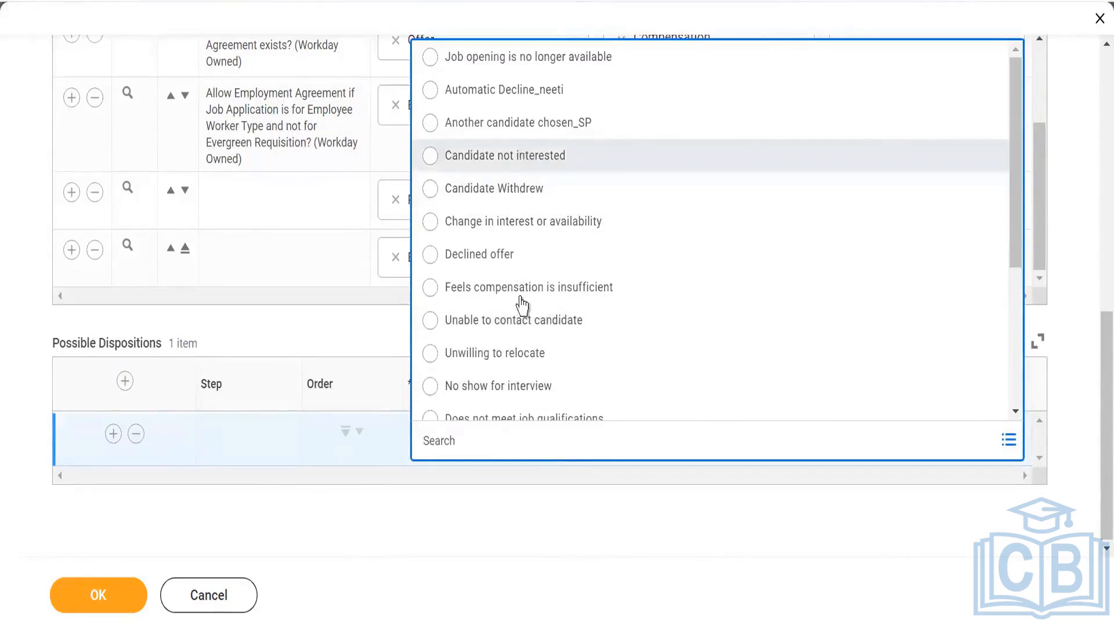
{"action": "scroll", "coordinate": [521, 317], "scroll_direction": "down", "scroll_amount": 4}
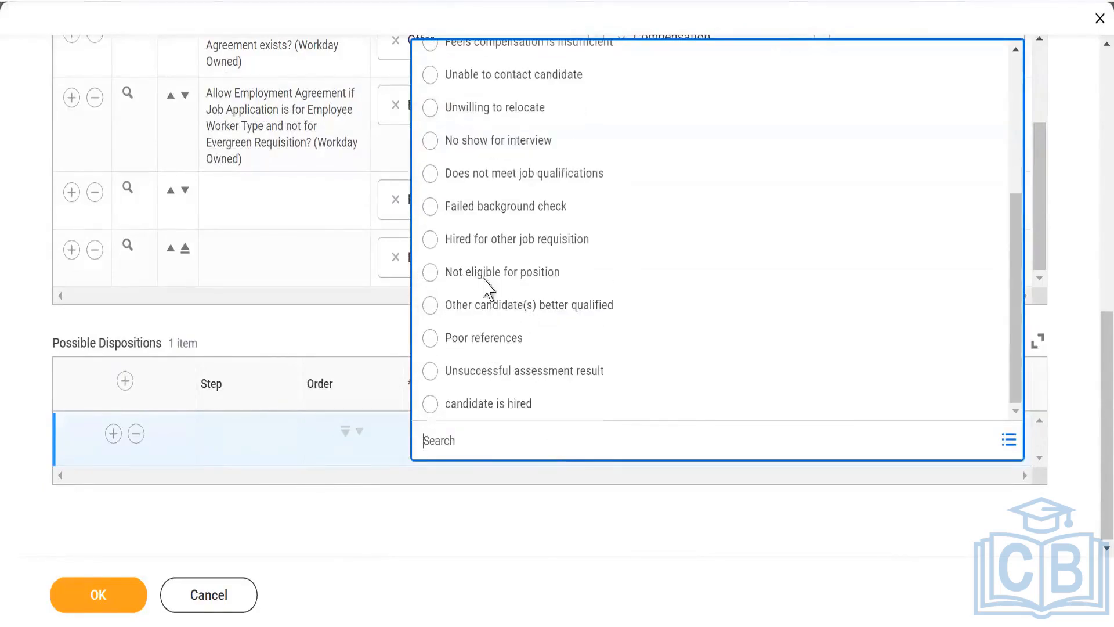
{"action": "left_click", "coordinate": [506, 306]}
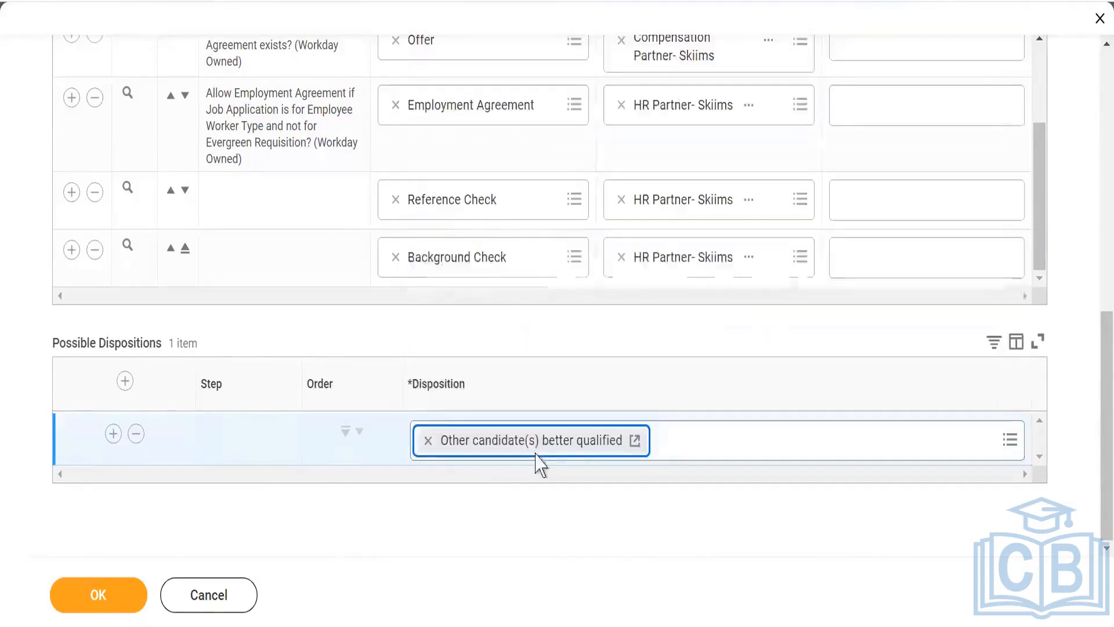
- Add "Does not meet job qualifications" and "Unsuccessful assessment result" to the Assessment stage's possible dispositions
{"action": "left_click", "coordinate": [114, 435]}
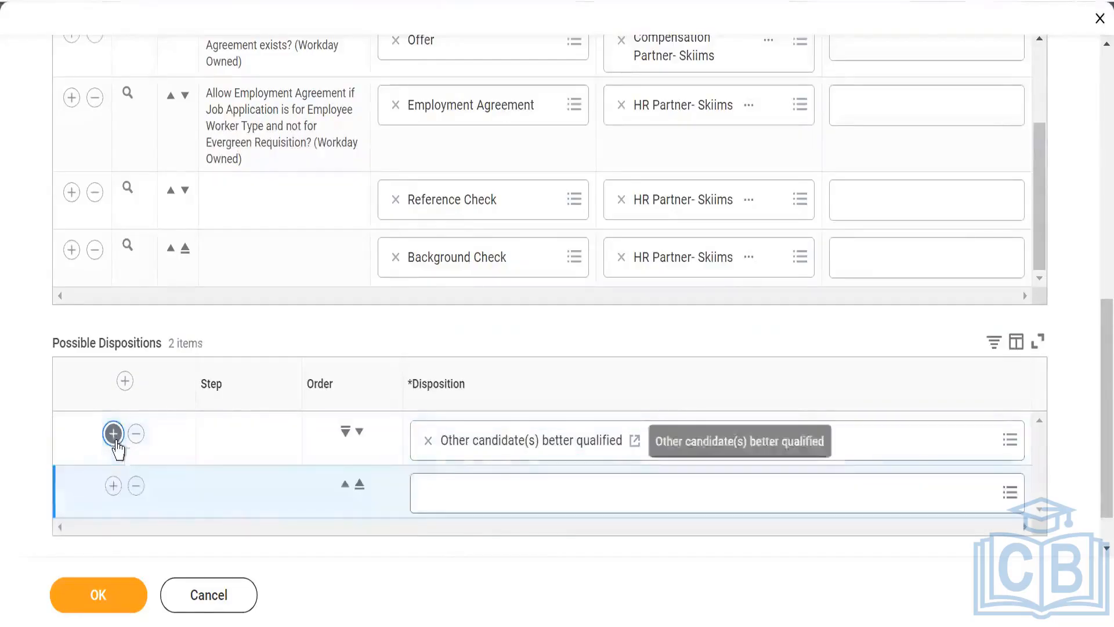
{"action": "left_click", "coordinate": [508, 484]}
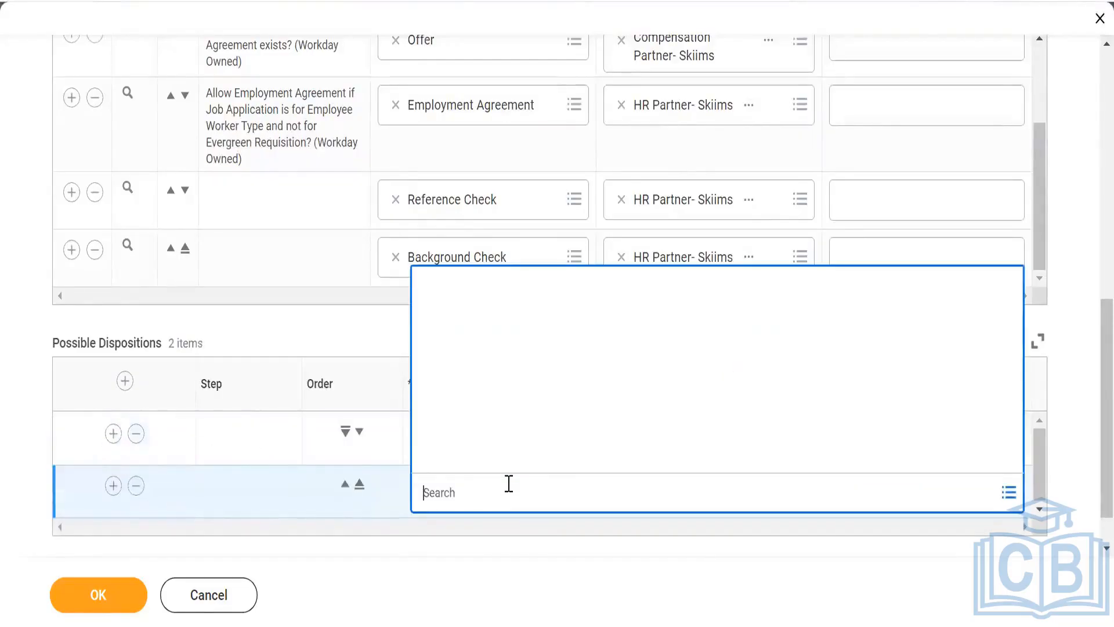
{"action": "scroll", "coordinate": [531, 422], "scroll_direction": "down", "scroll_amount": 3}
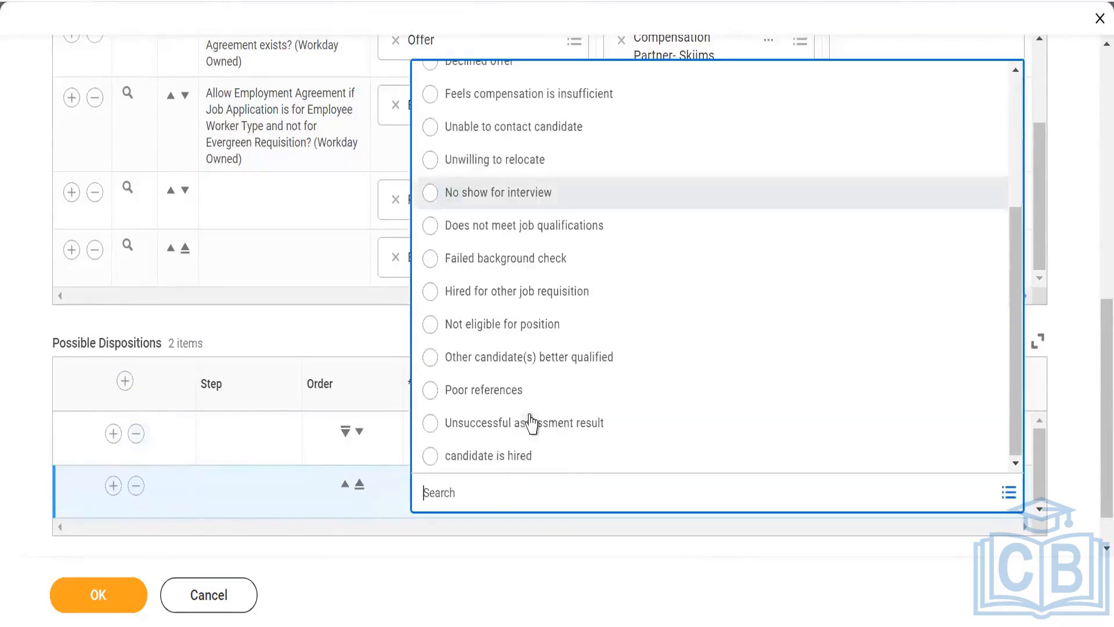
{"action": "left_click", "coordinate": [516, 229]}
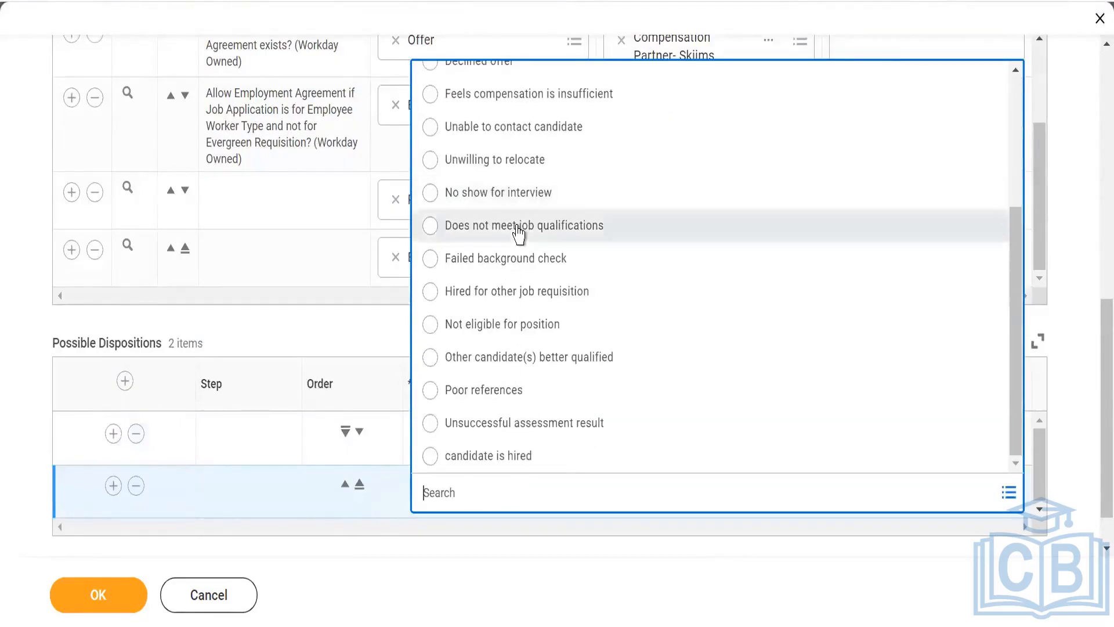
{"action": "left_click", "coordinate": [112, 486]}
{"action": "scroll", "coordinate": [524, 475], "scroll_direction": "down", "scroll_amount": 1}
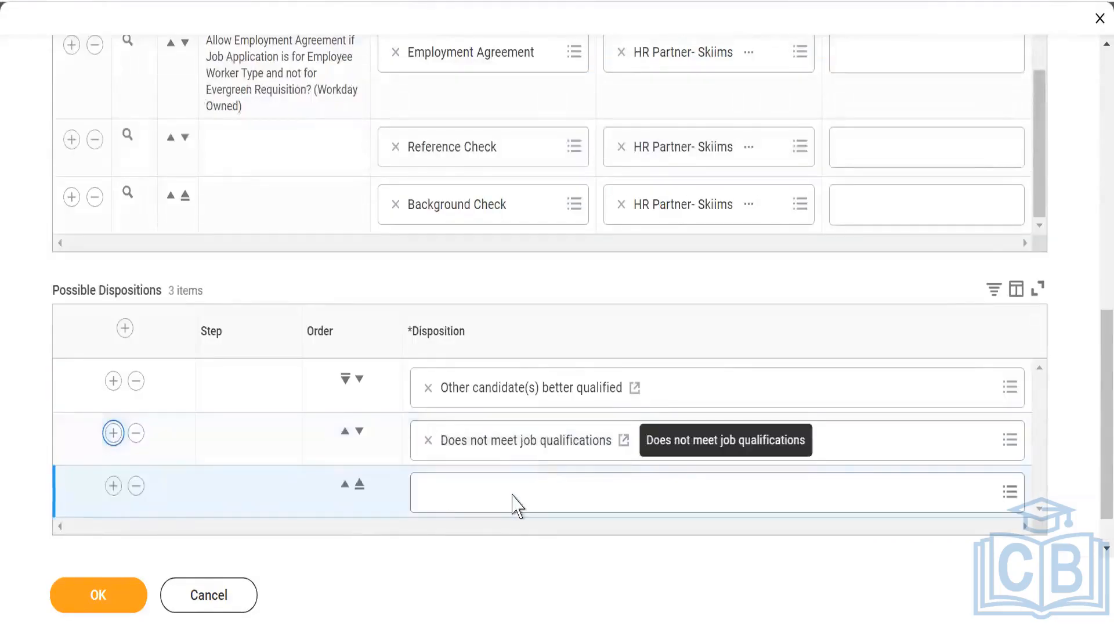
{"action": "left_click", "coordinate": [512, 493]}
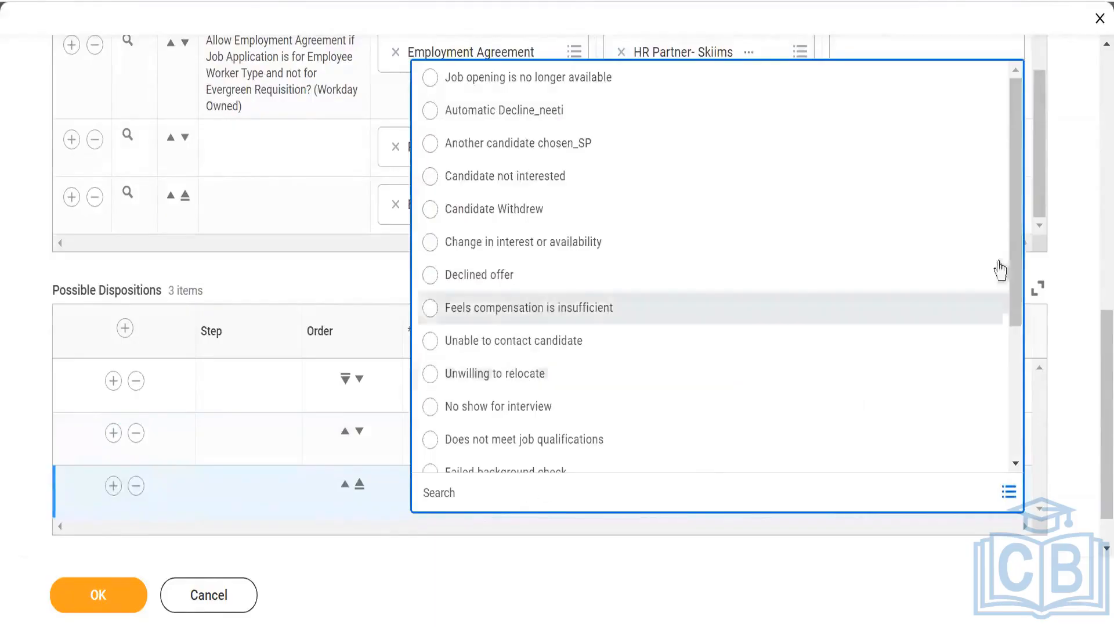
{"action": "scroll", "coordinate": [1017, 273], "scroll_direction": "down", "scroll_amount": 5}
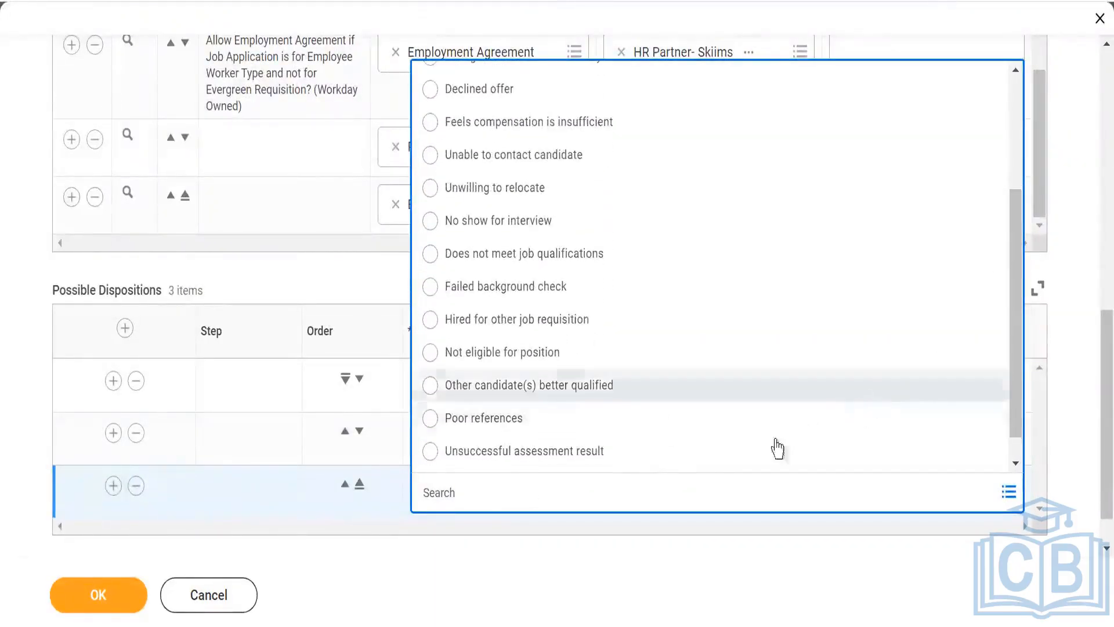
{"action": "left_click", "coordinate": [579, 459]}
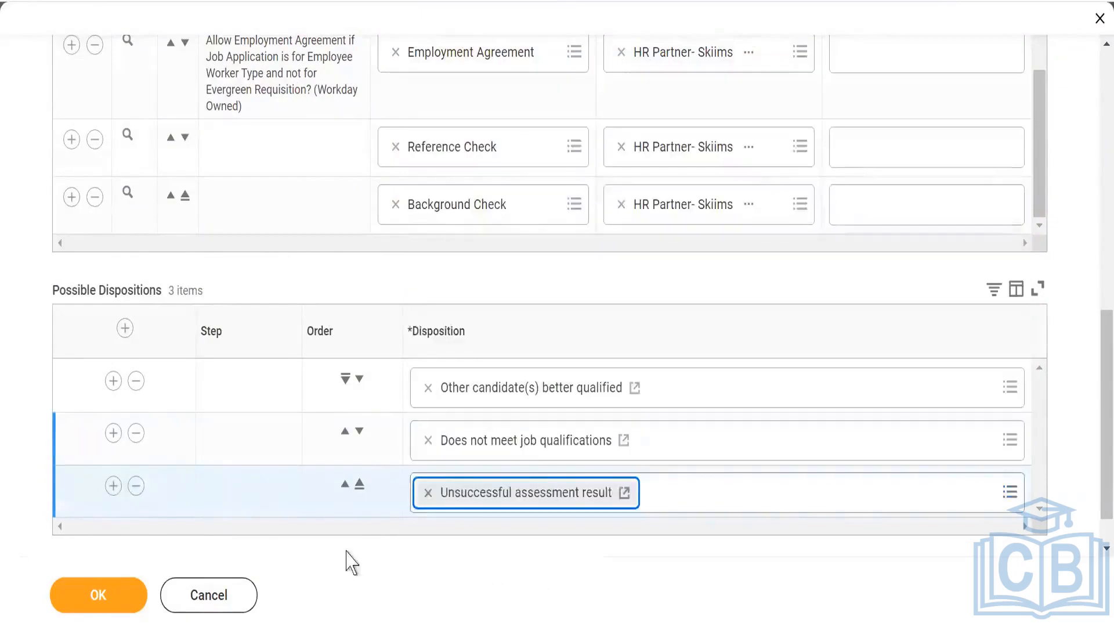
- Add "No show for interview" and "Change in interest or availability" as further possible dispositions for the Assessment stage
{"action": "left_click", "coordinate": [113, 486]}
{"action": "scroll", "coordinate": [243, 410], "scroll_direction": "down", "scroll_amount": 2}
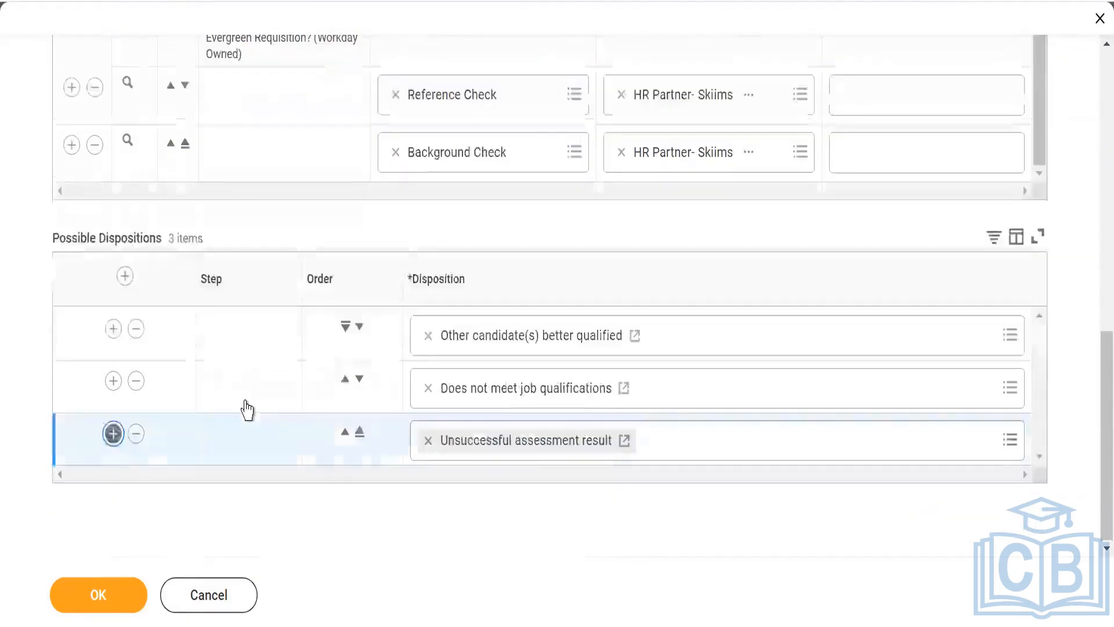
{"action": "left_click", "coordinate": [498, 440]}
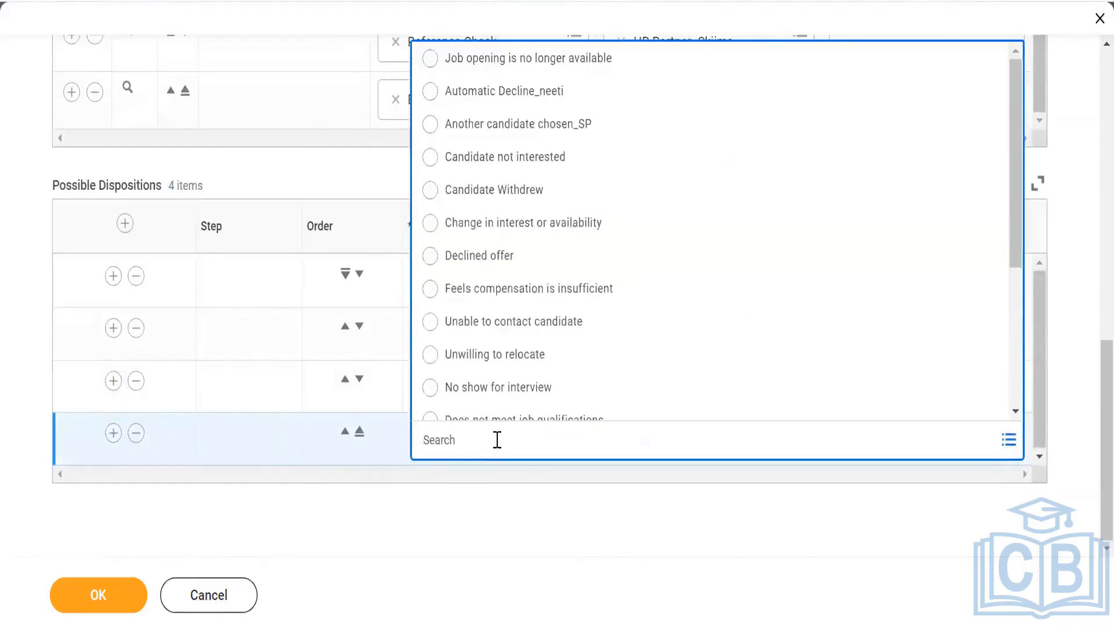
{"action": "left_click", "coordinate": [514, 390]}
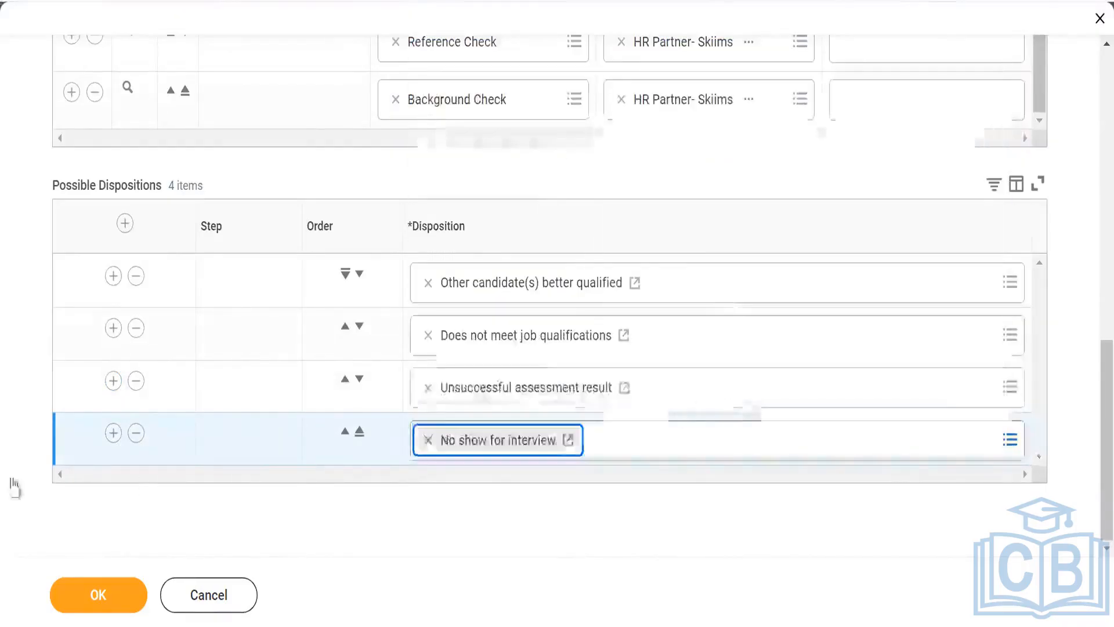
{"action": "left_click", "coordinate": [113, 439]}
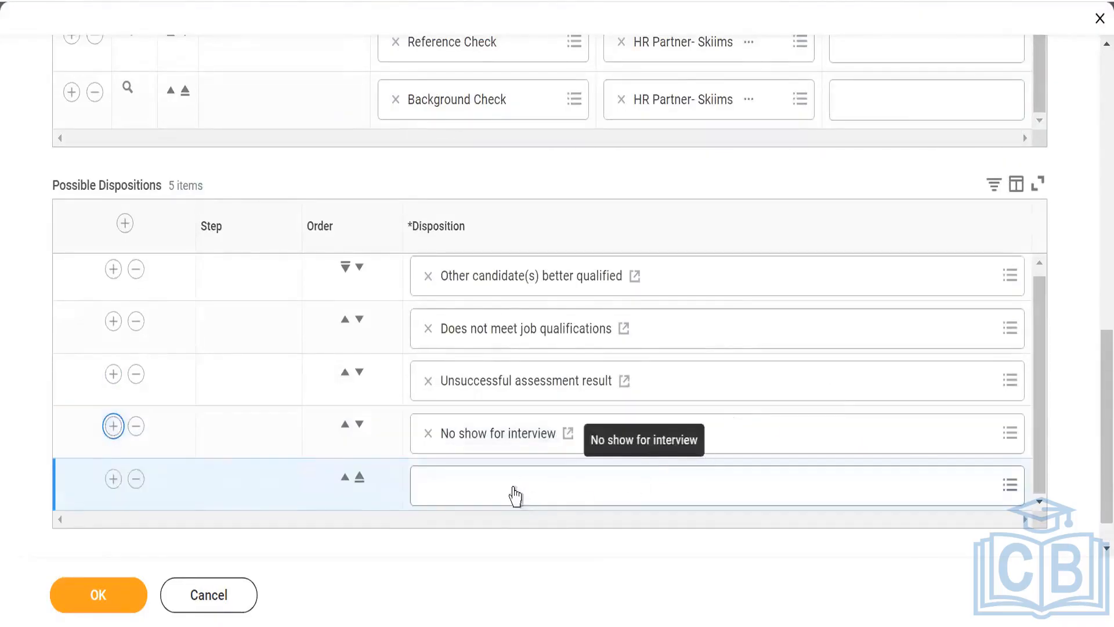
{"action": "left_click", "coordinate": [516, 495]}
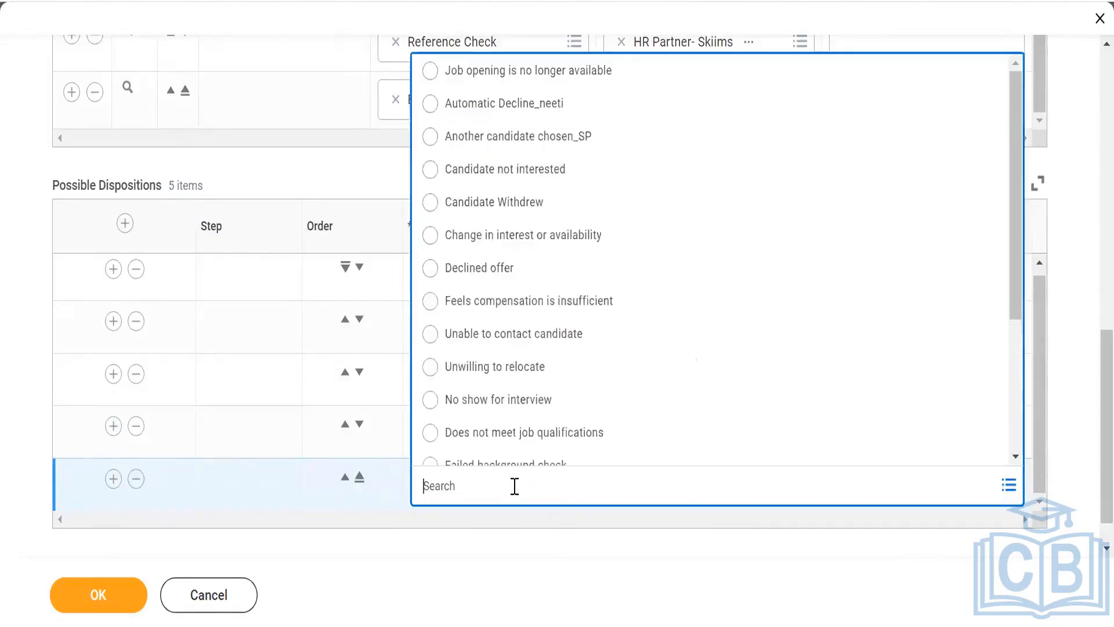
{"action": "left_click", "coordinate": [742, 242]}
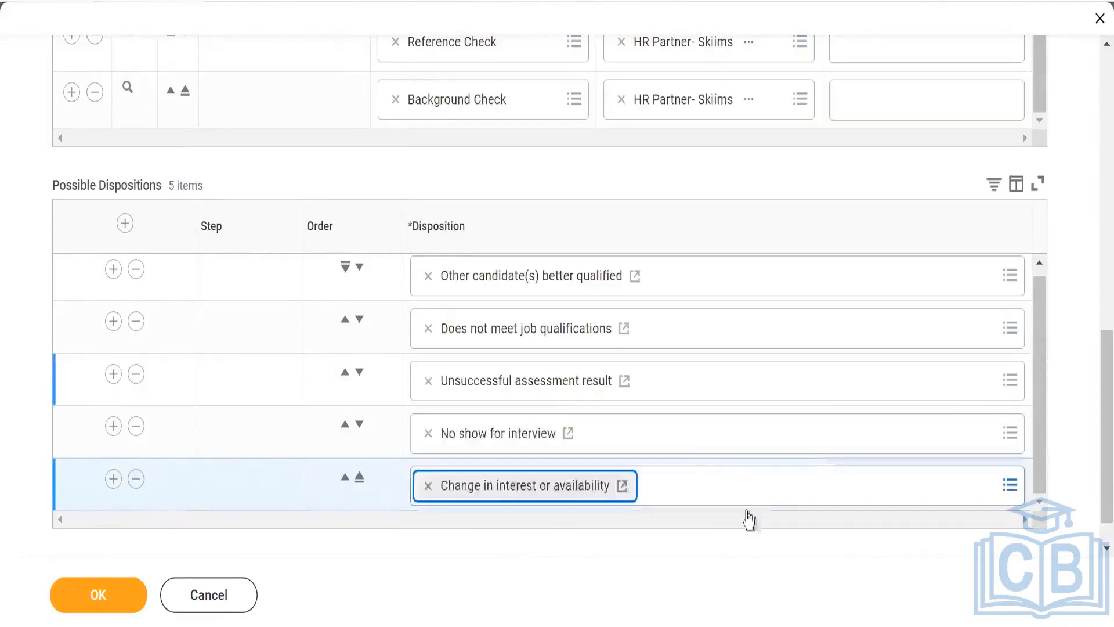
- Switch to the Interview stage and add "Candidate not interested" as its first possible disposition
{"action": "scroll", "coordinate": [230, 371], "scroll_direction": "up", "scroll_amount": 1}
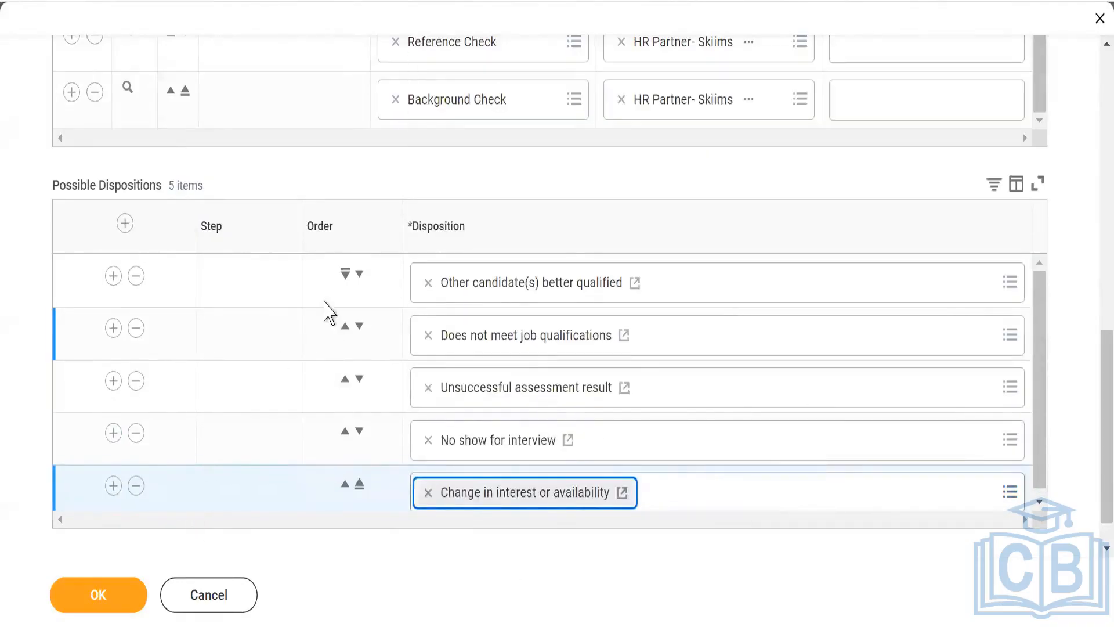
{"action": "scroll", "coordinate": [278, 362], "scroll_direction": "up", "scroll_amount": 10}
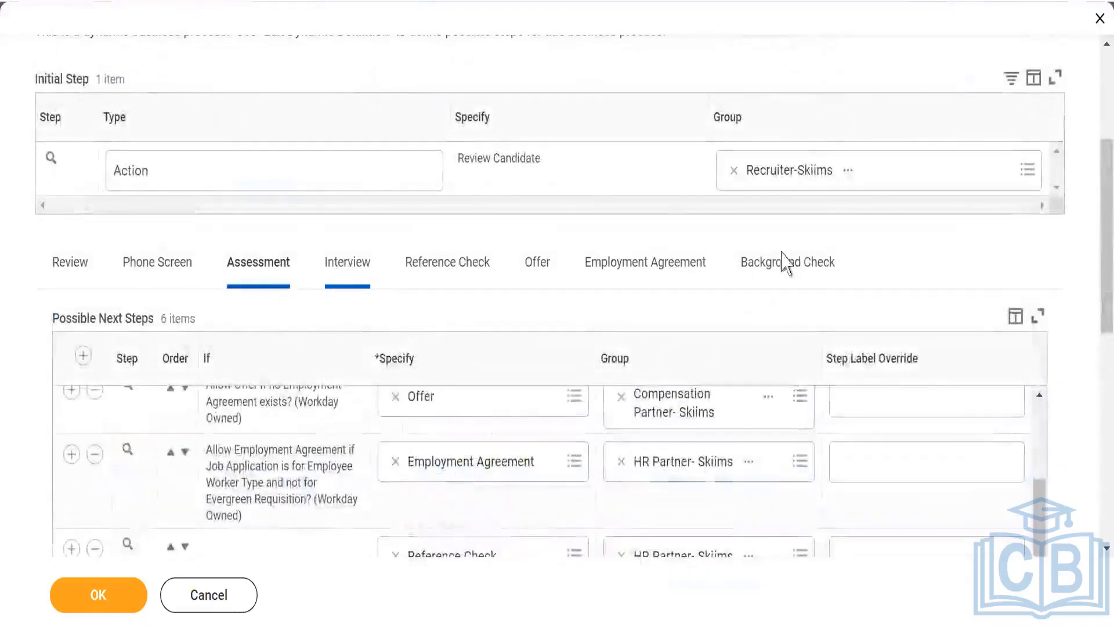
{"action": "scroll", "coordinate": [859, 260], "scroll_direction": "down", "scroll_amount": 1}
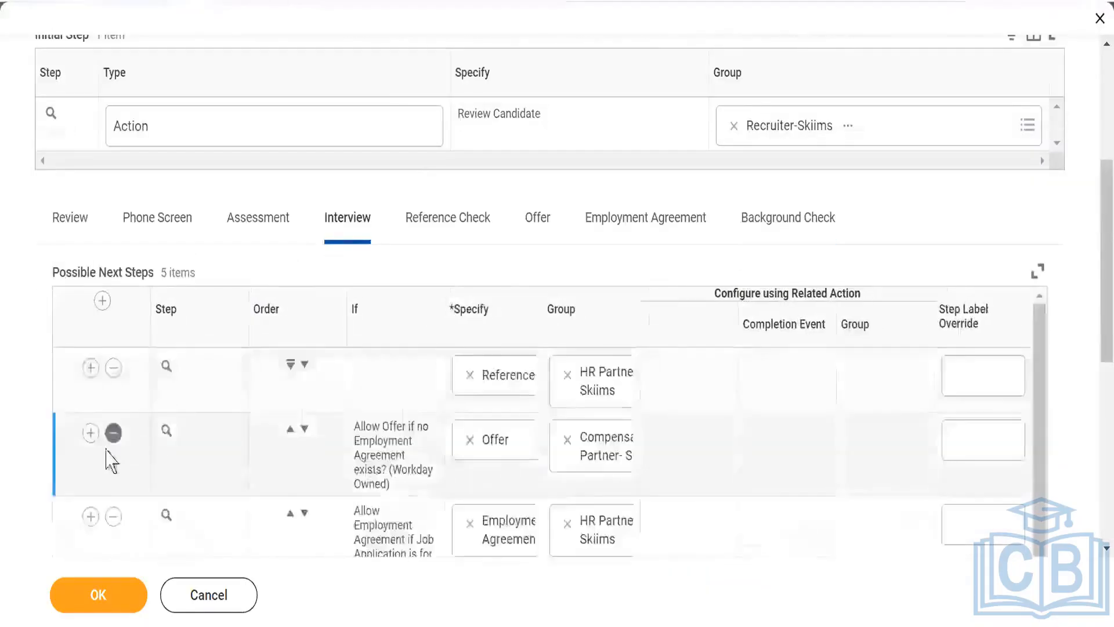
{"action": "scroll", "coordinate": [26, 405], "scroll_direction": "down", "scroll_amount": 7}
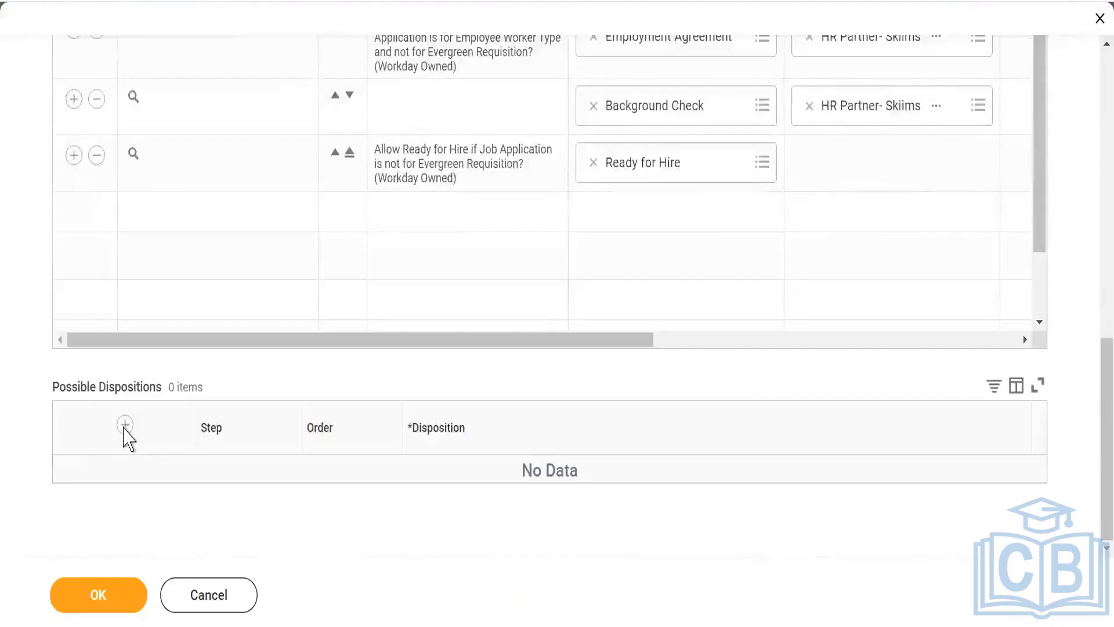
{"action": "left_click", "coordinate": [124, 424]}
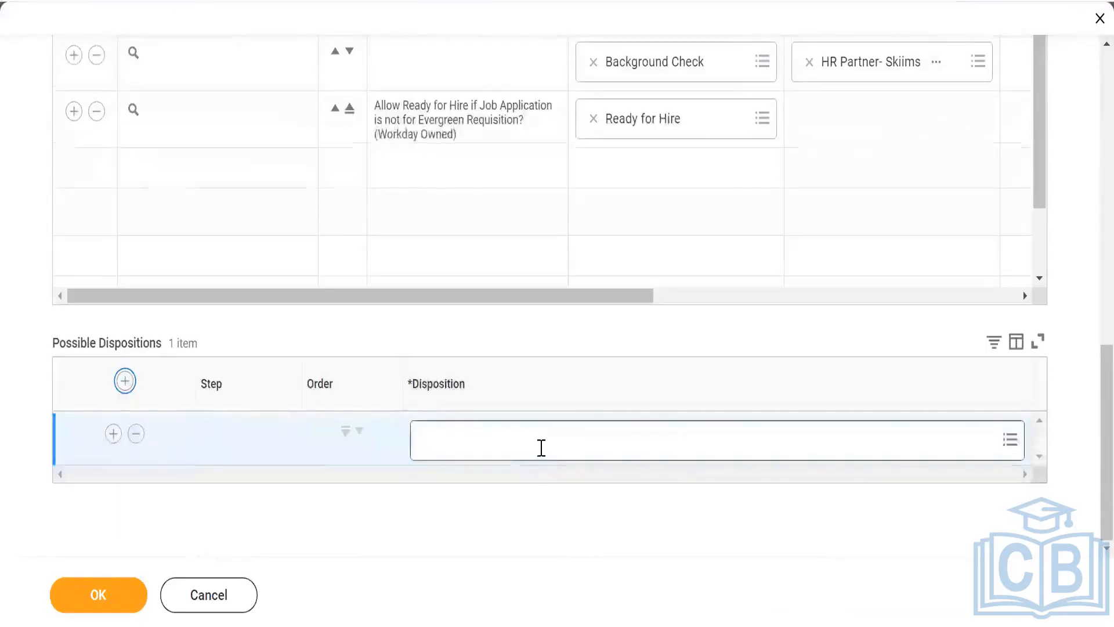
{"action": "left_click", "coordinate": [542, 448]}
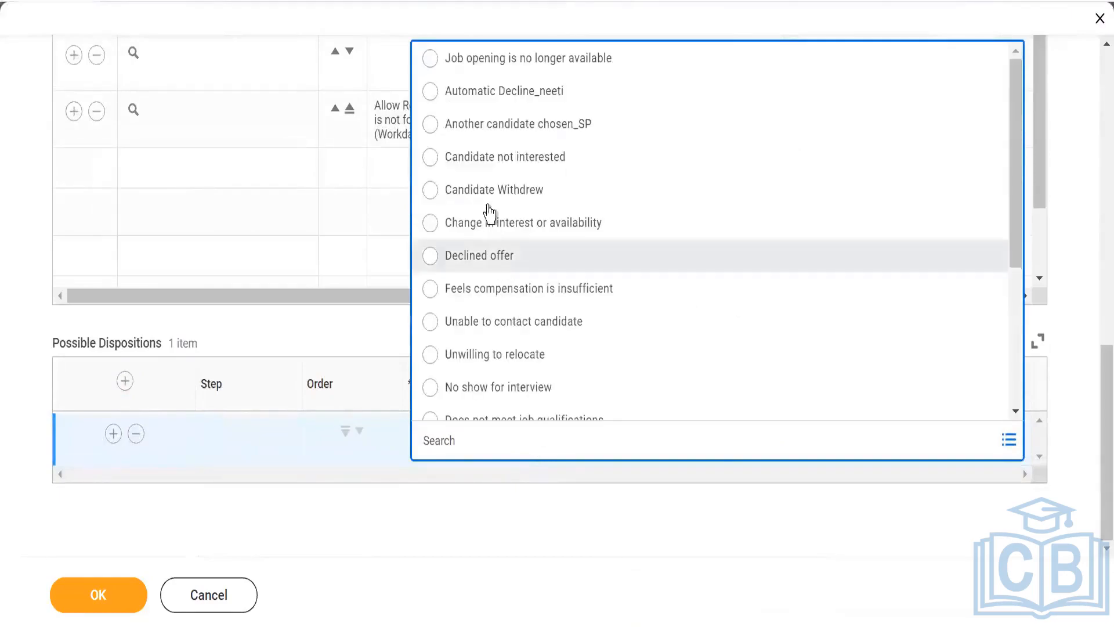
{"action": "left_click", "coordinate": [606, 156]}
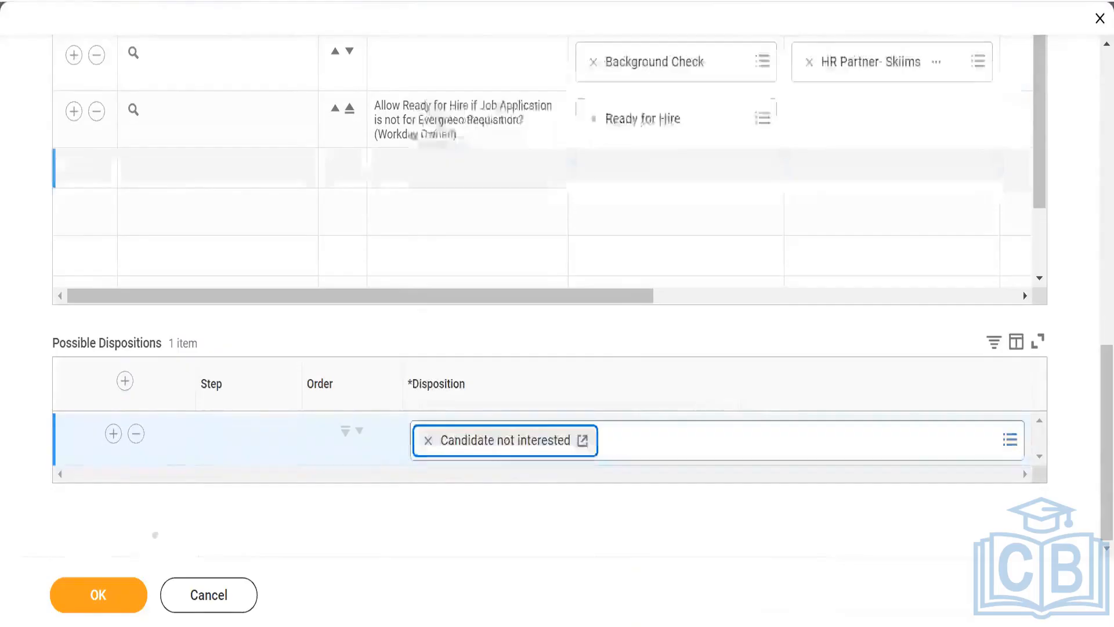
- Add "No show for interview" as the second possible disposition for the Interview stage
{"action": "left_click", "coordinate": [113, 435]}
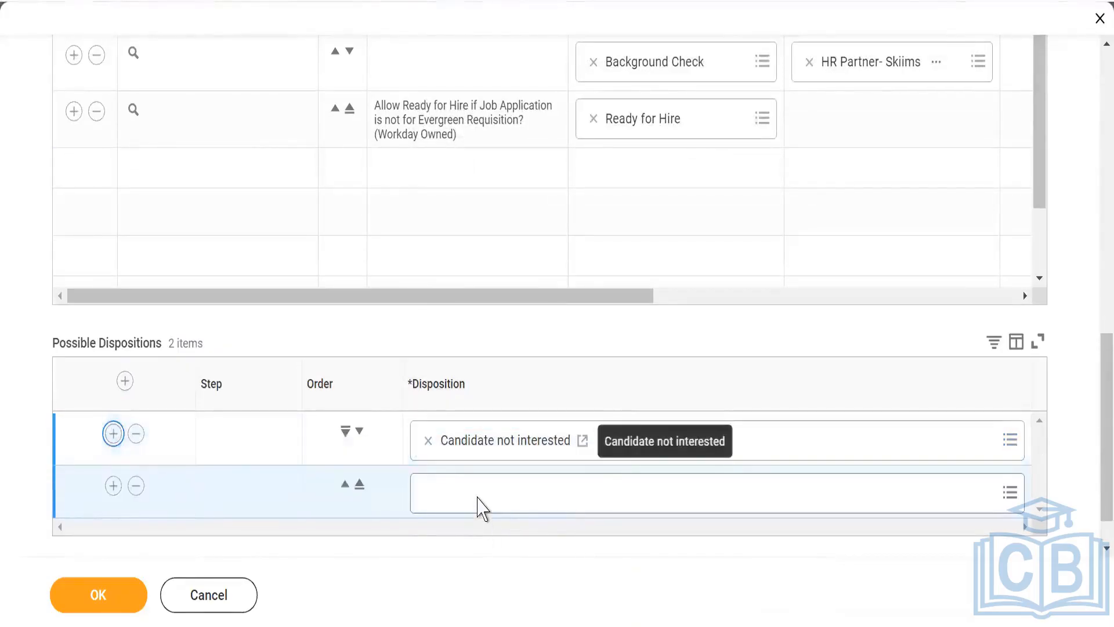
{"action": "left_click", "coordinate": [478, 497]}
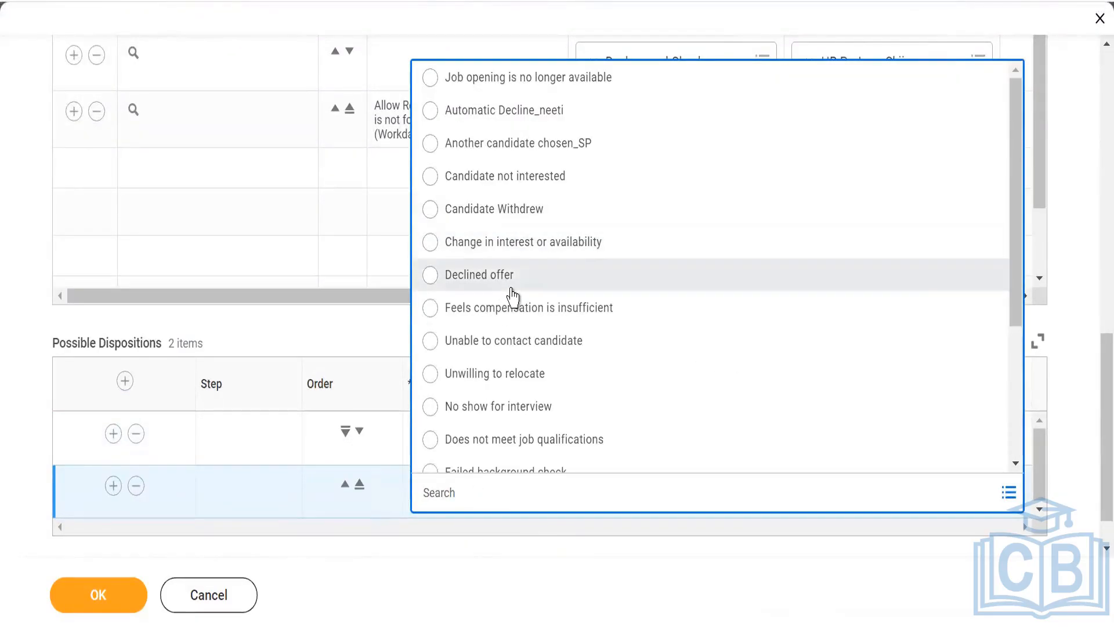
{"action": "scroll", "coordinate": [513, 298], "scroll_direction": "down", "scroll_amount": 3}
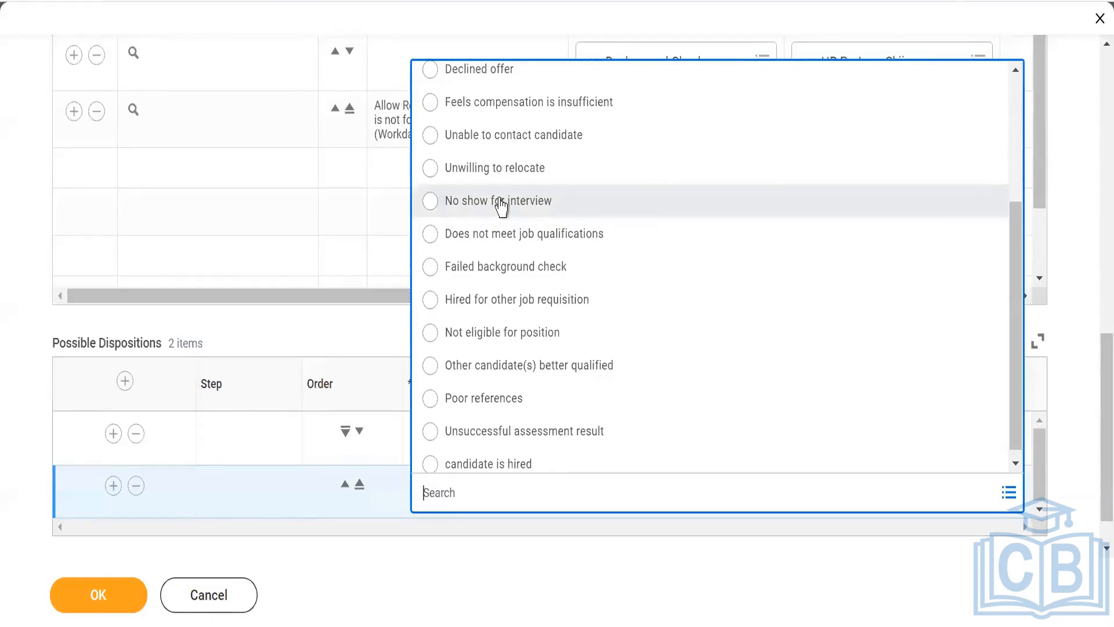
{"action": "left_click", "coordinate": [501, 201]}
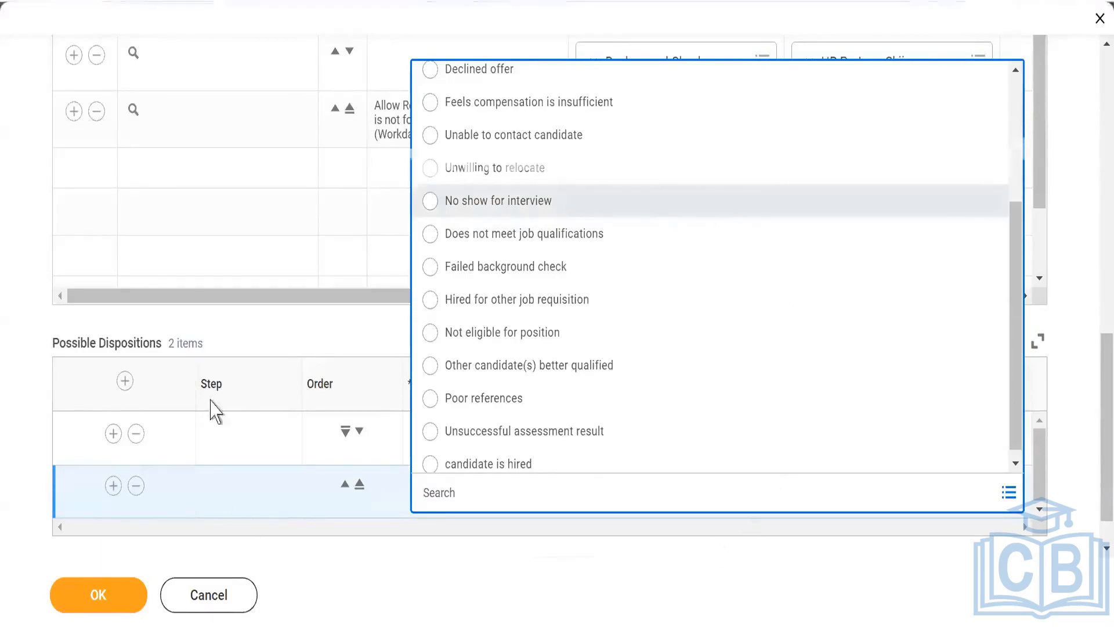
{"action": "scroll", "coordinate": [22, 313], "scroll_direction": "down", "scroll_amount": 1}
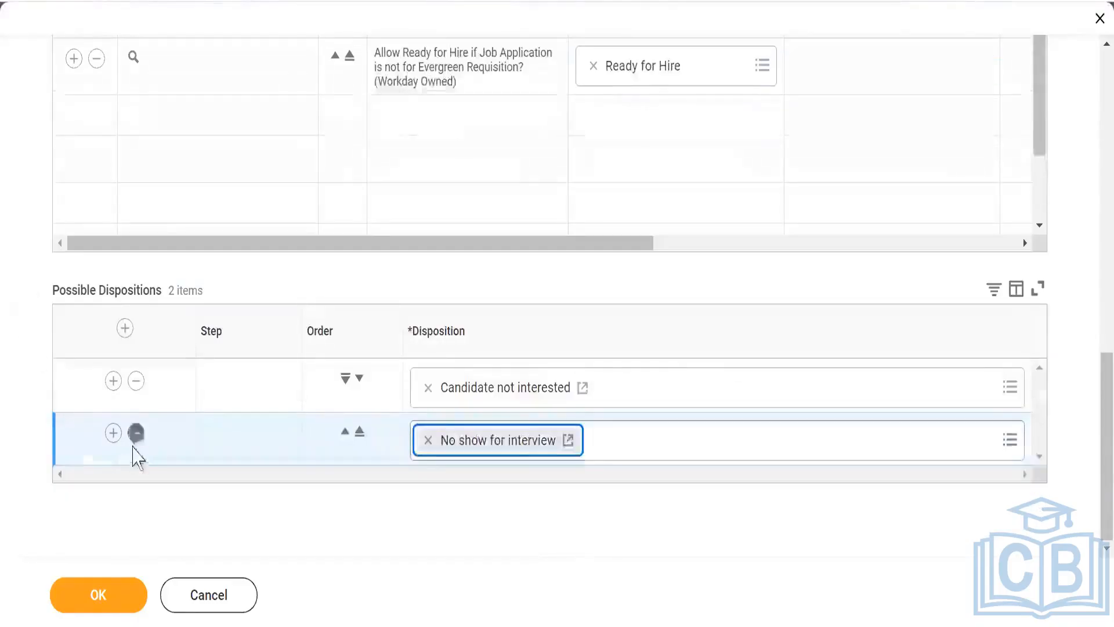
- Add "Unwilling to relocate", "Change in interest or availability" and "Unsuccessful assessment result" to the Interview stage and save the definition
{"action": "left_click", "coordinate": [113, 433]}
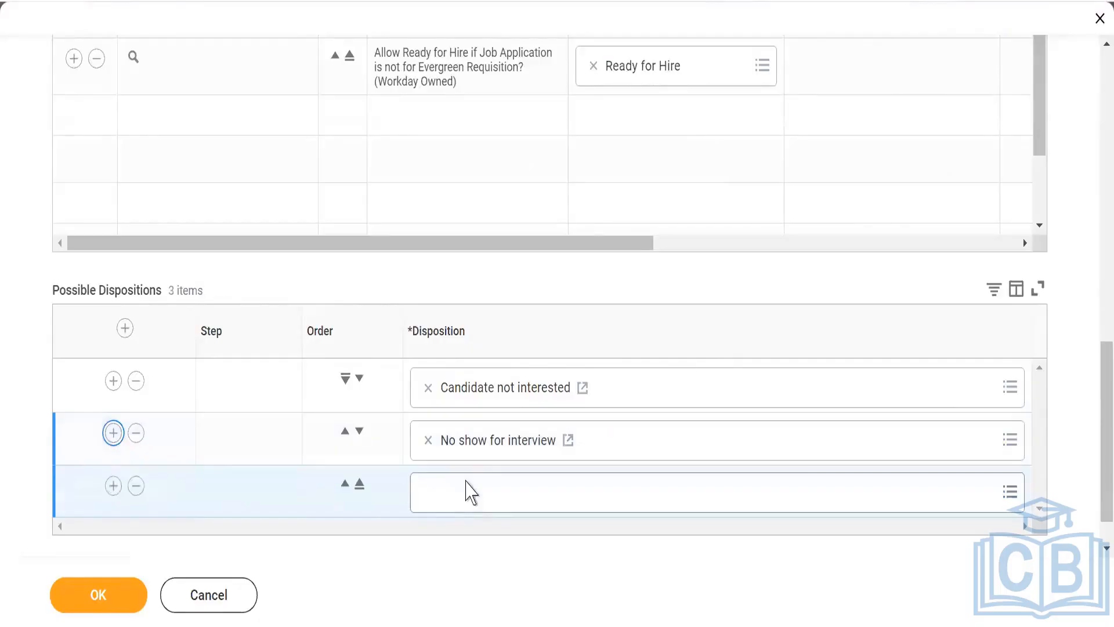
{"action": "left_click", "coordinate": [468, 496]}
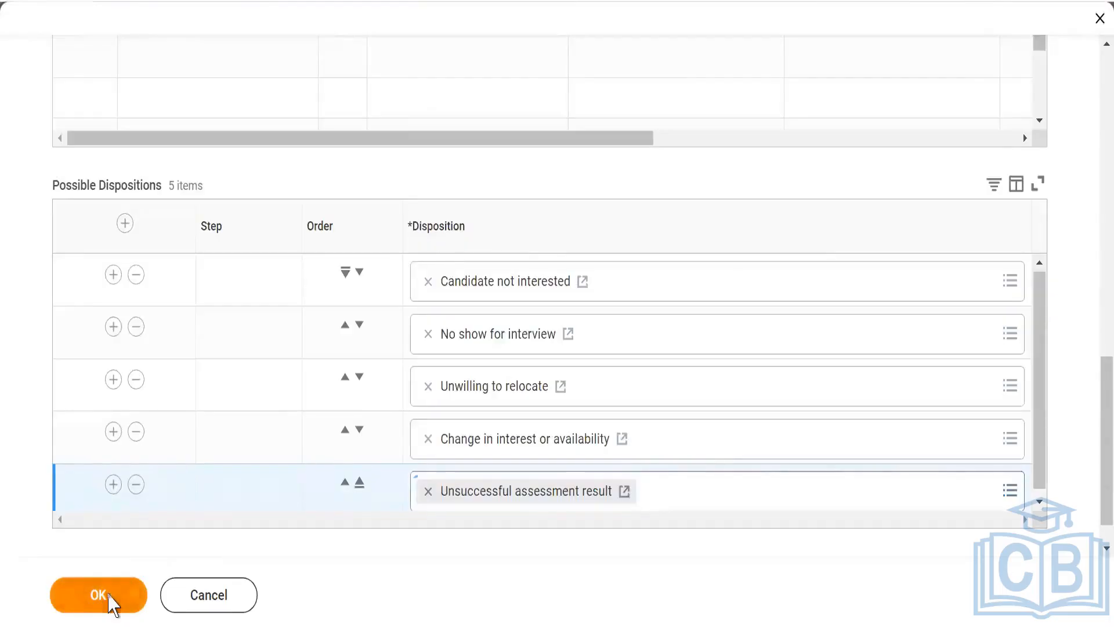
{"action": "left_click", "coordinate": [100, 595]}
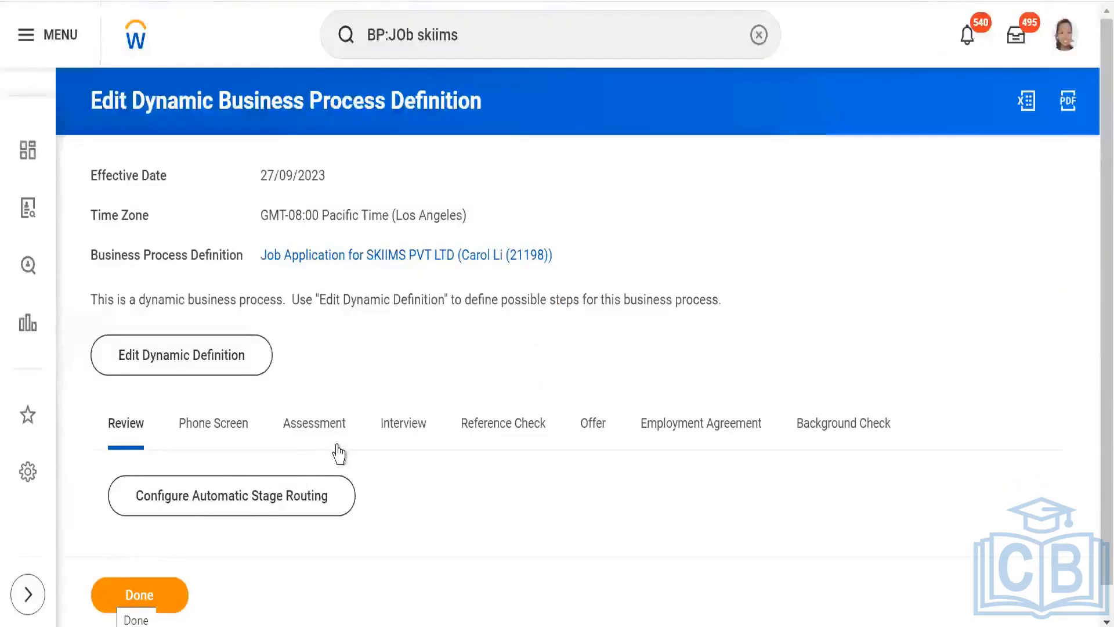
- Reopen the Job Application dynamic definition for editing with the effective date 27/09/2023
{"action": "left_click", "coordinate": [232, 355]}
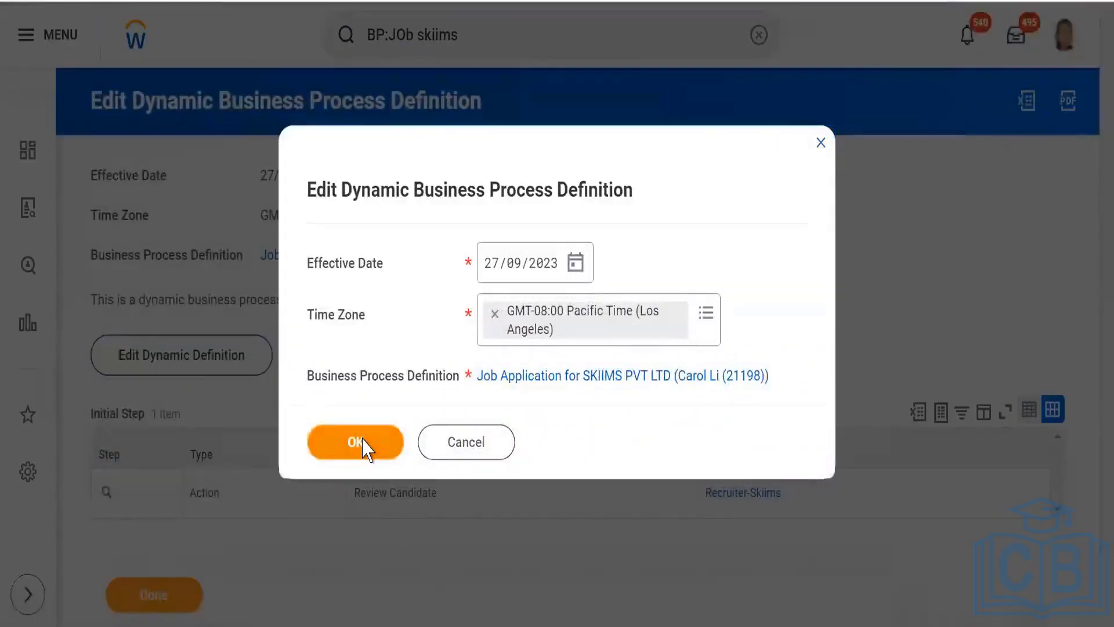
{"action": "left_click", "coordinate": [363, 447]}
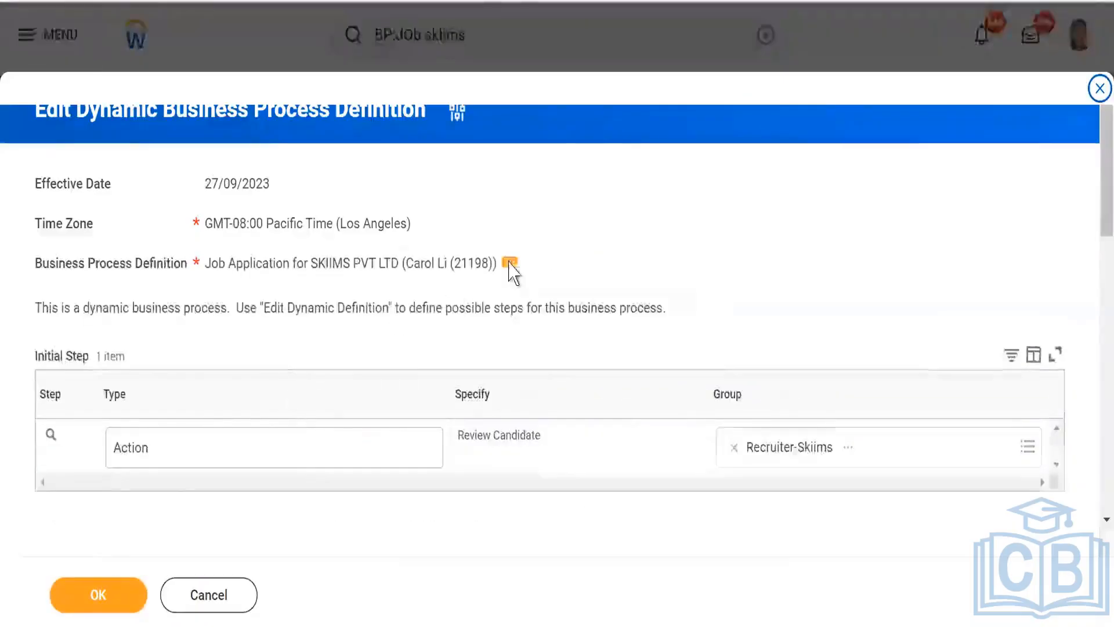
{"action": "scroll", "coordinate": [510, 270], "scroll_direction": "down", "scroll_amount": 10}
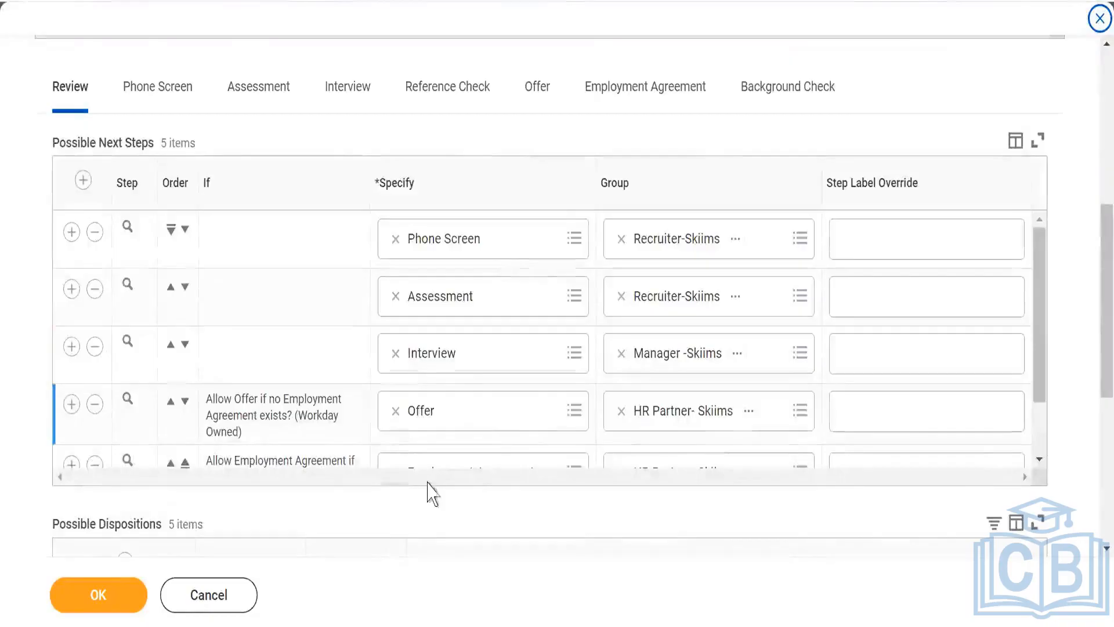
- Review the possible next steps and dispositions saved for the Review, Assessment and Interview stages
{"action": "left_click_drag", "start_coordinate": [1044, 361], "coordinate": [1049, 281]}
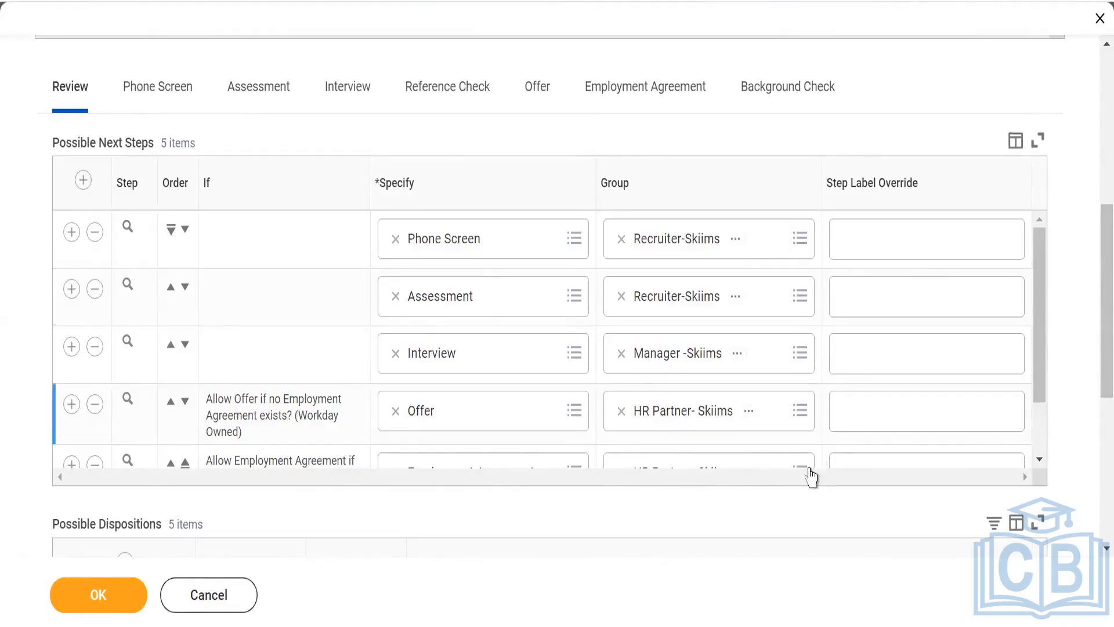
{"action": "scroll", "coordinate": [12, 443], "scroll_direction": "down", "scroll_amount": 2}
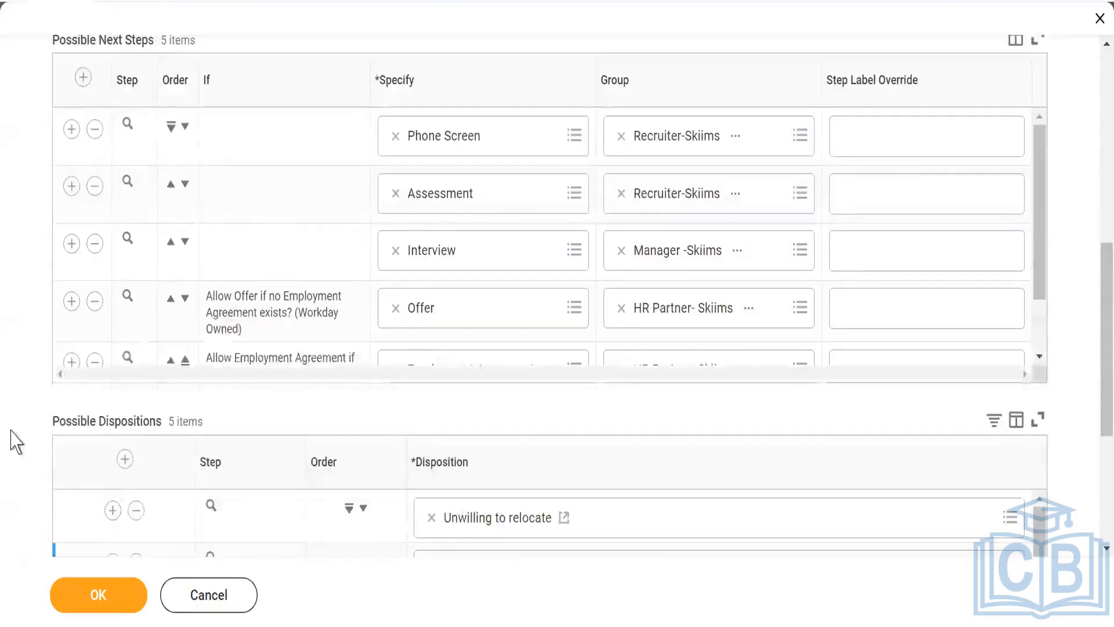
{"action": "scroll", "coordinate": [13, 430], "scroll_direction": "down", "scroll_amount": 2}
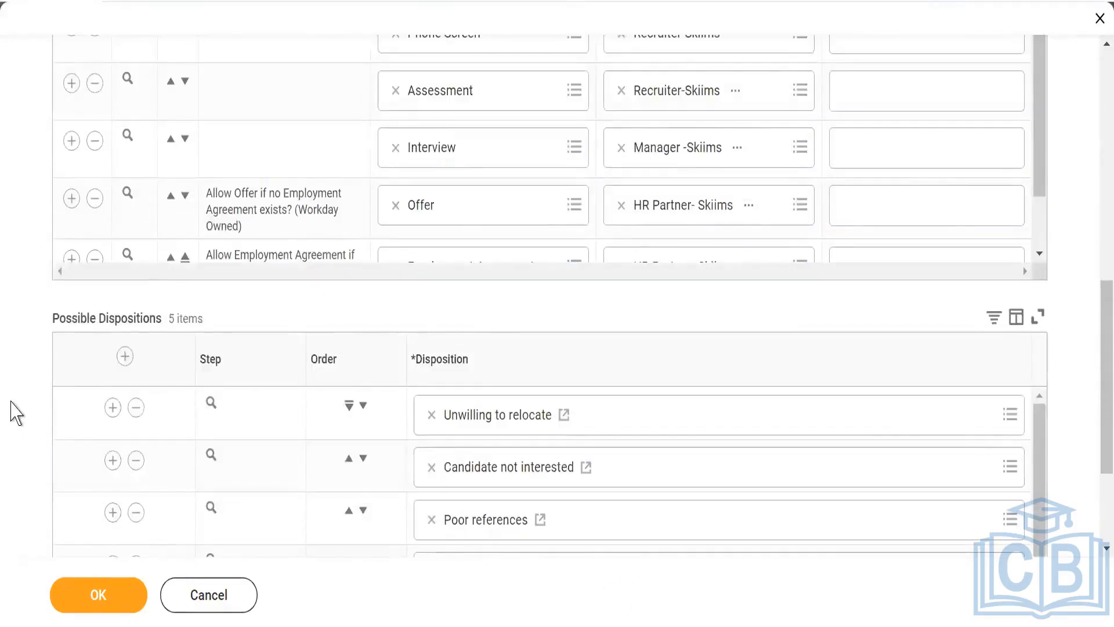
{"action": "scroll", "coordinate": [12, 403], "scroll_direction": "down", "scroll_amount": 3}
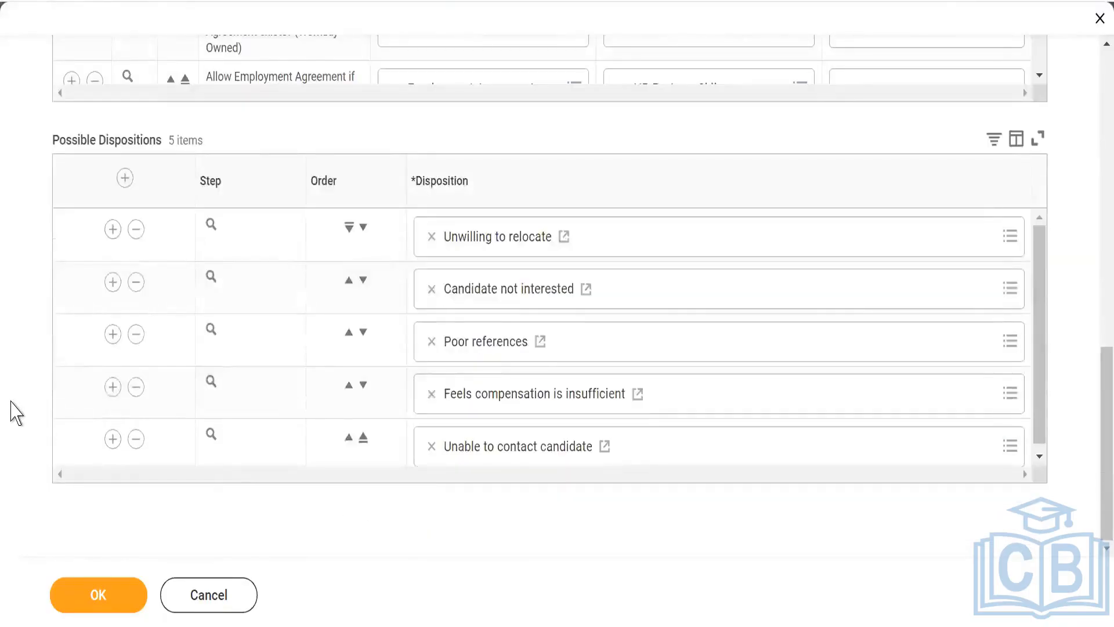
{"action": "scroll", "coordinate": [10, 378], "scroll_direction": "up", "scroll_amount": 7}
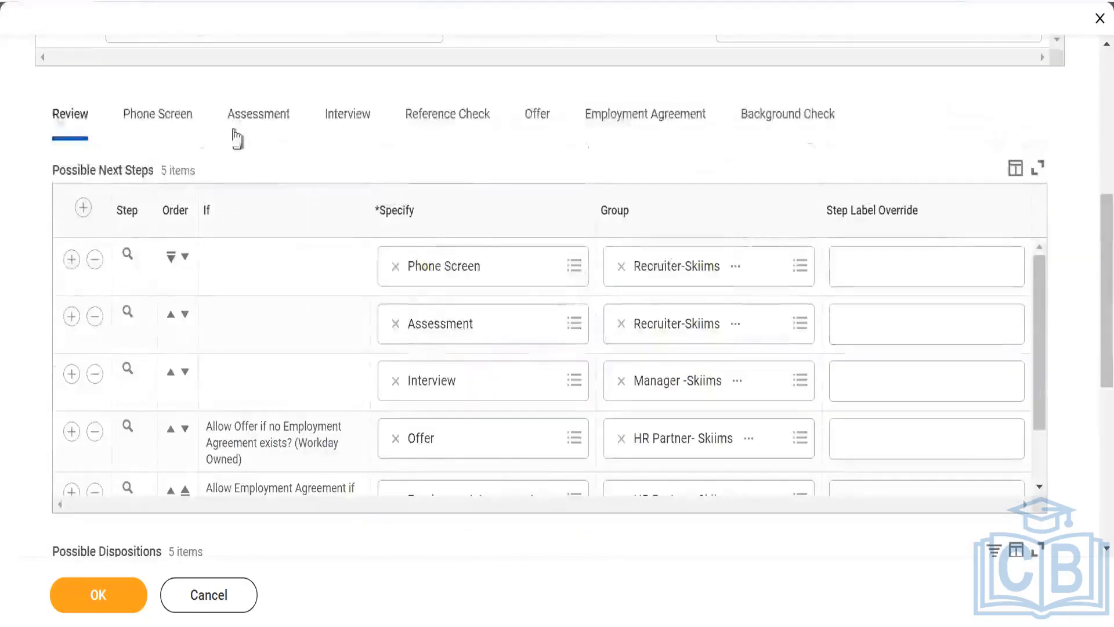
{"action": "left_click", "coordinate": [268, 119]}
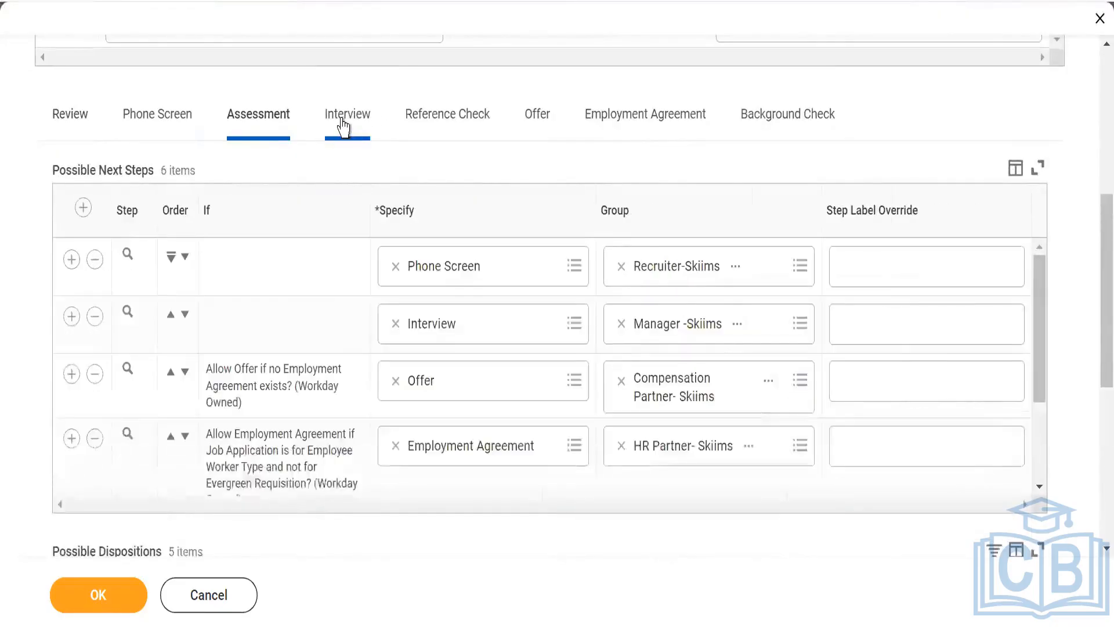
{"action": "left_click", "coordinate": [343, 120]}
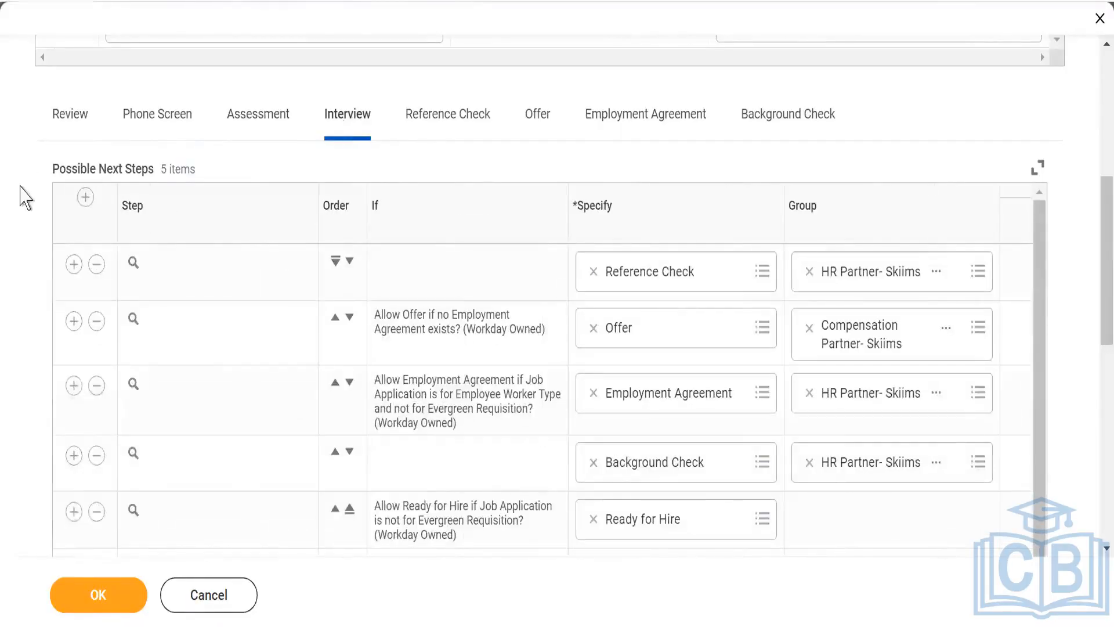
{"action": "scroll", "coordinate": [16, 211], "scroll_direction": "down", "scroll_amount": 8}
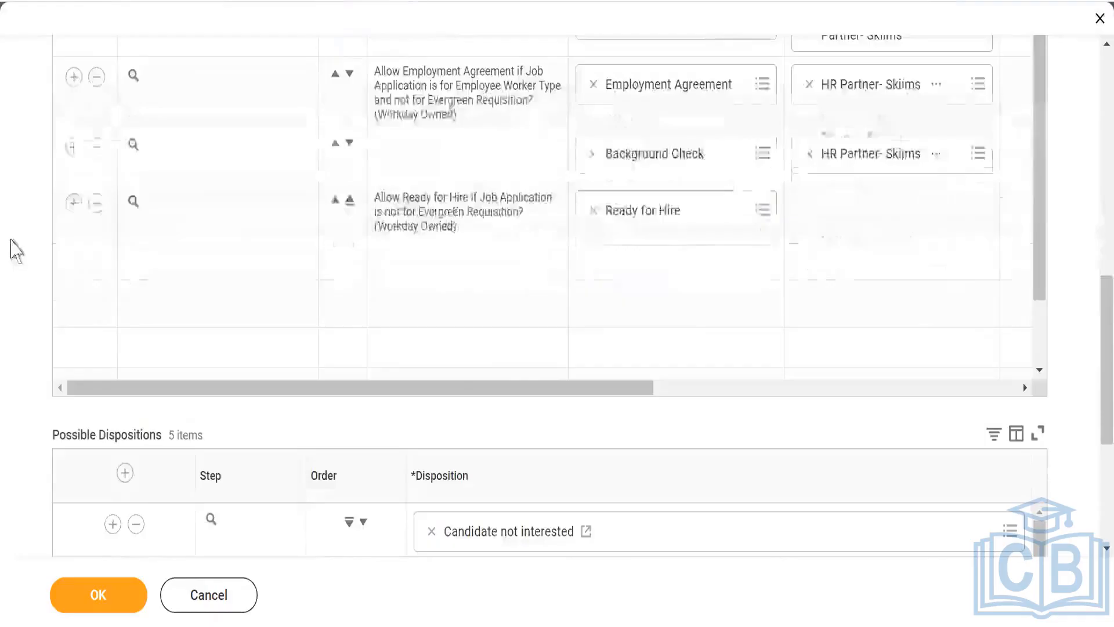
{"action": "scroll", "coordinate": [16, 258], "scroll_direction": "up", "scroll_amount": 8}
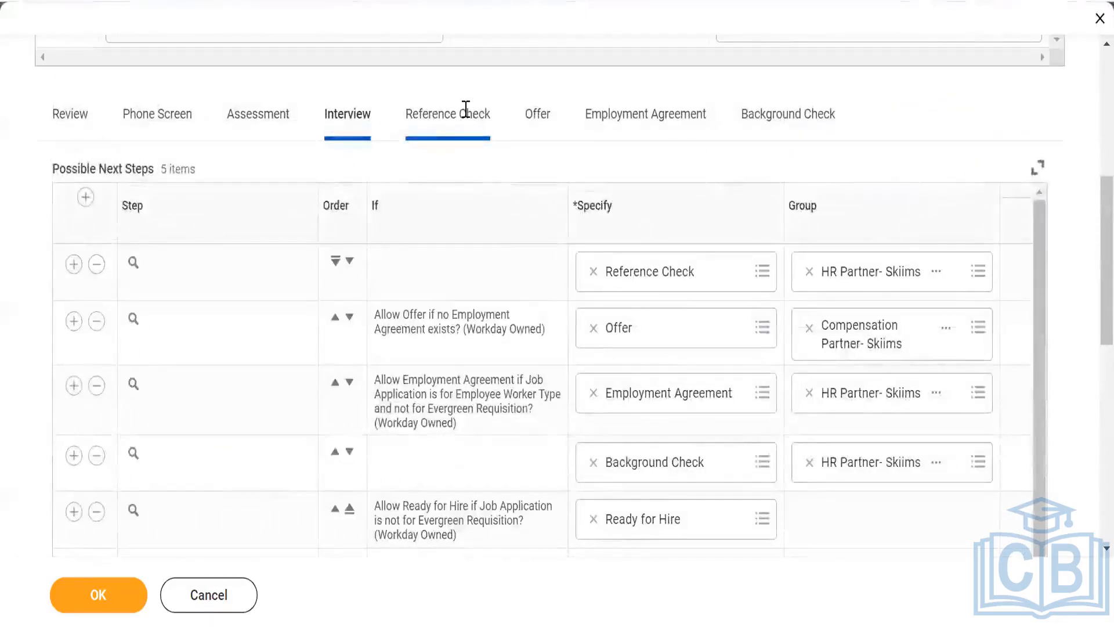
- Switch to the Reference Check stage, add "Declined offer" as its first possible disposition and try to add another row
{"action": "left_click", "coordinate": [467, 120]}
{"action": "scroll", "coordinate": [15, 297], "scroll_direction": "down", "scroll_amount": 2}
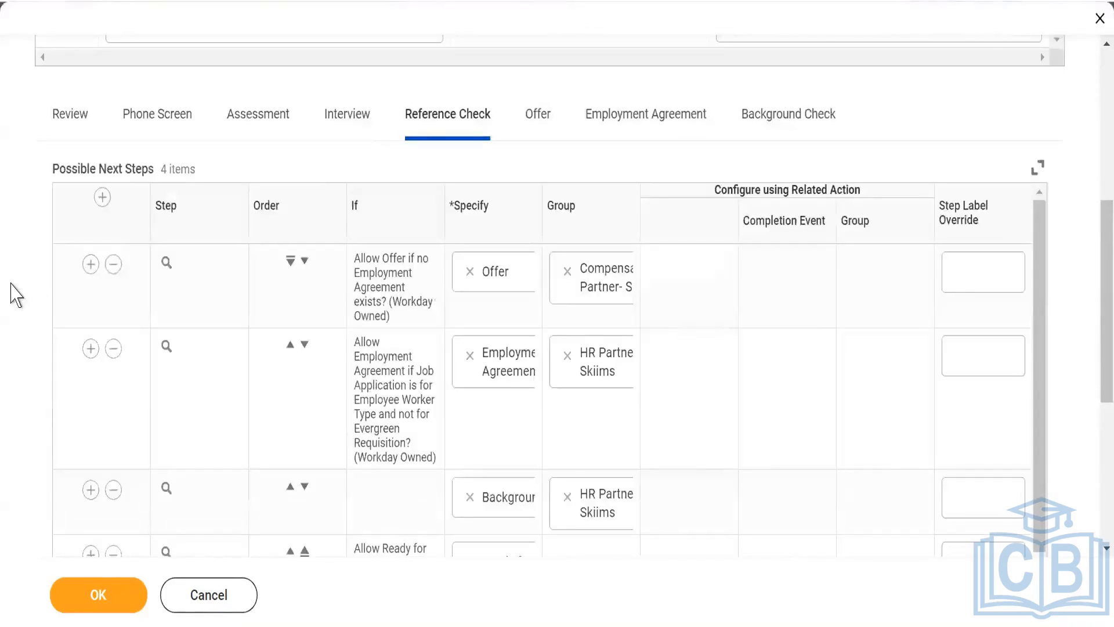
{"action": "scroll", "coordinate": [15, 257], "scroll_direction": "down", "scroll_amount": 6}
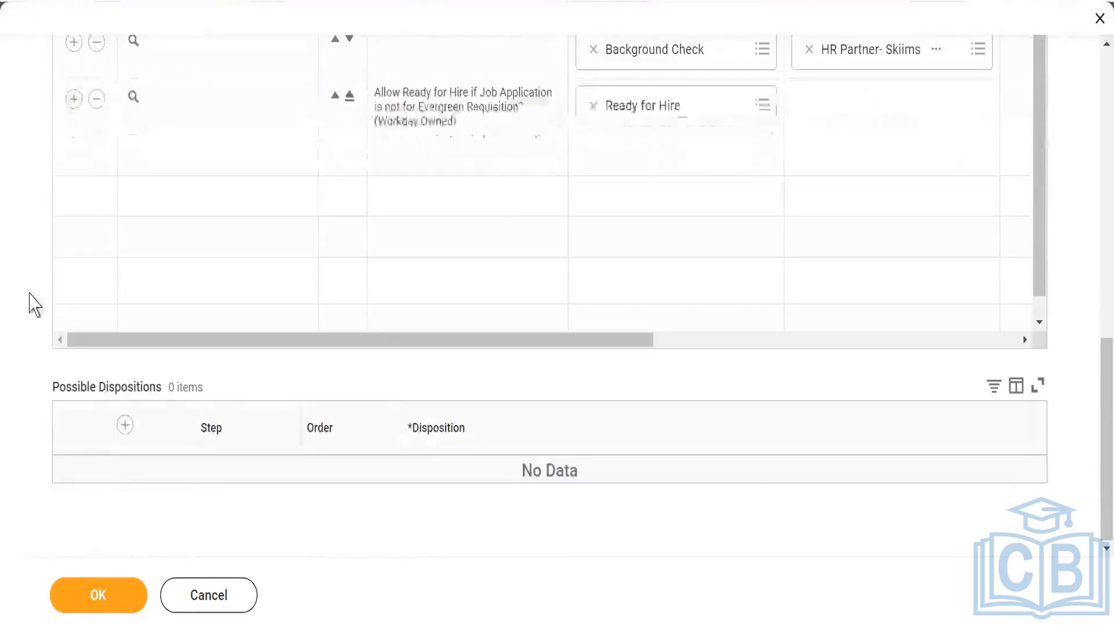
{"action": "left_click", "coordinate": [125, 425]}
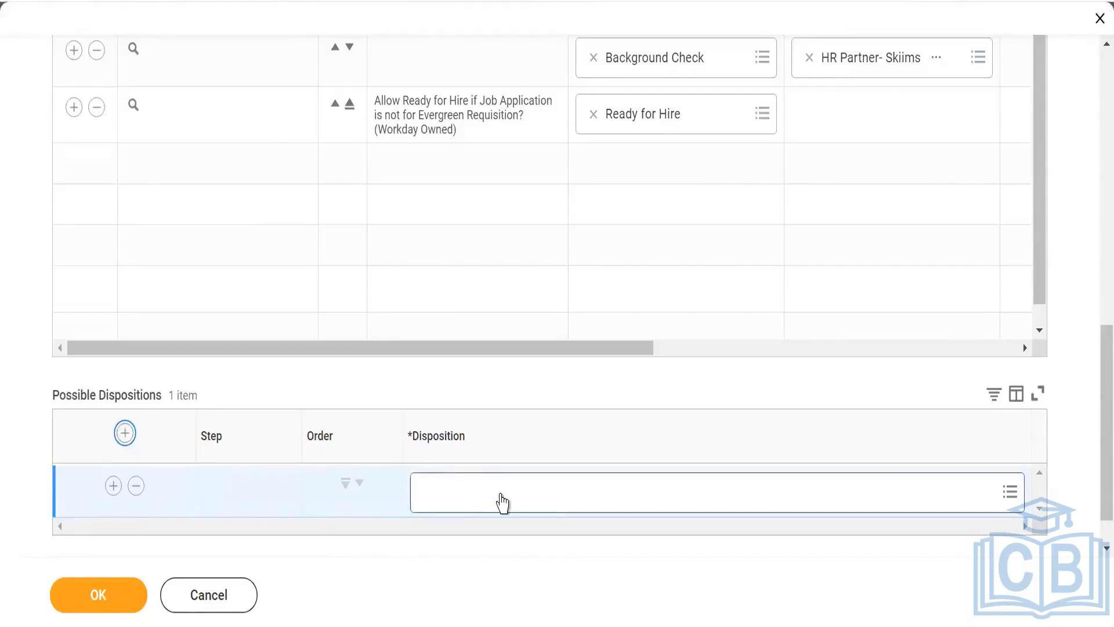
{"action": "left_click", "coordinate": [502, 493]}
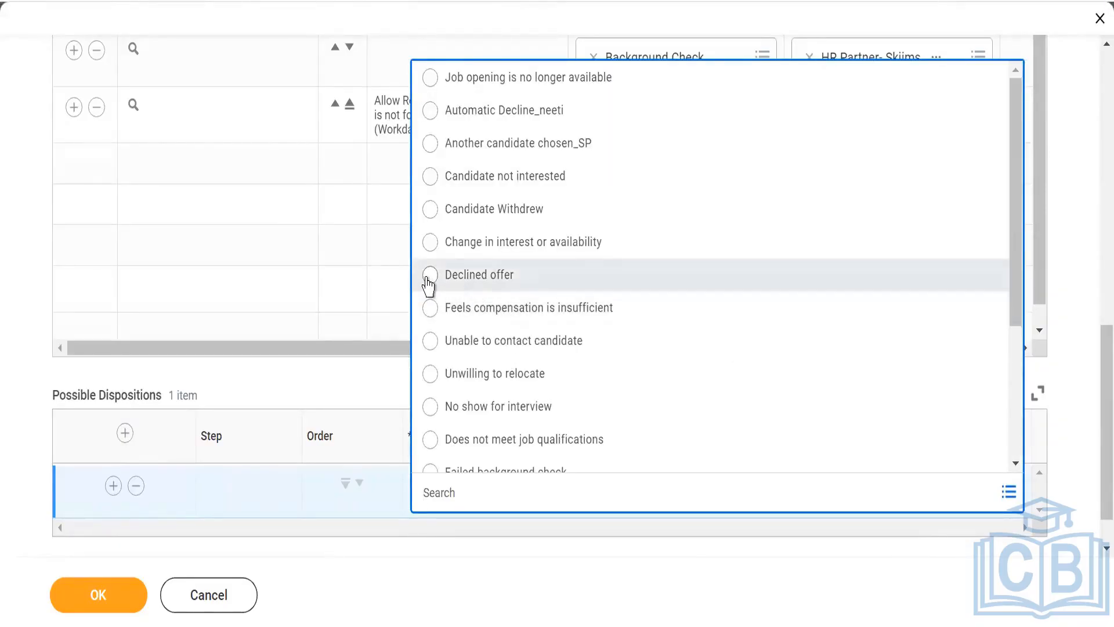
{"action": "left_click", "coordinate": [429, 276]}
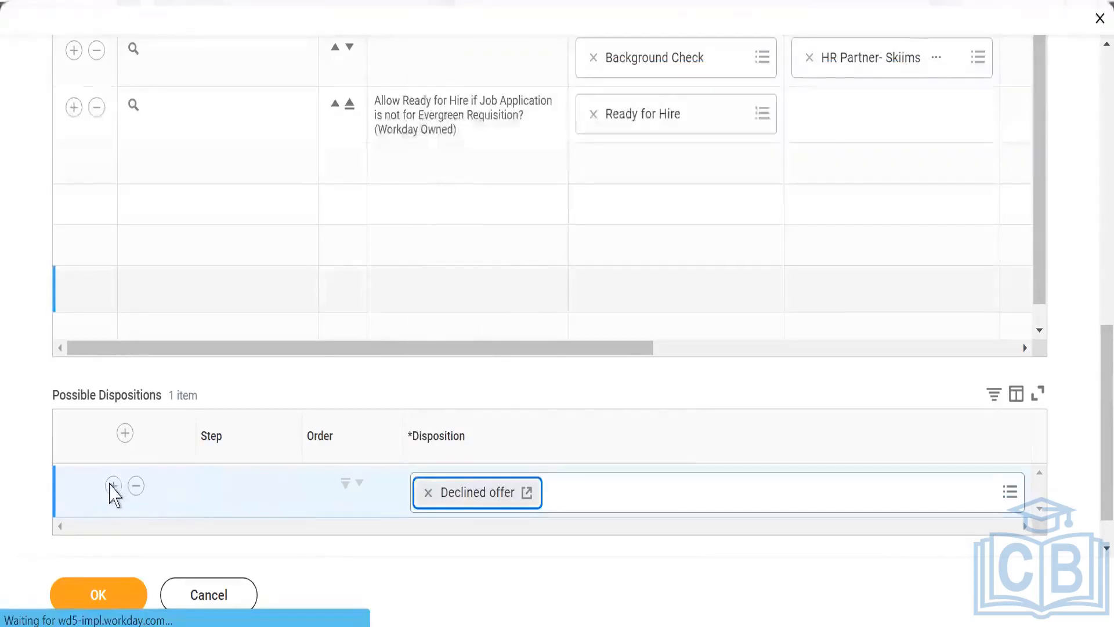
{"action": "left_click", "coordinate": [111, 485]}
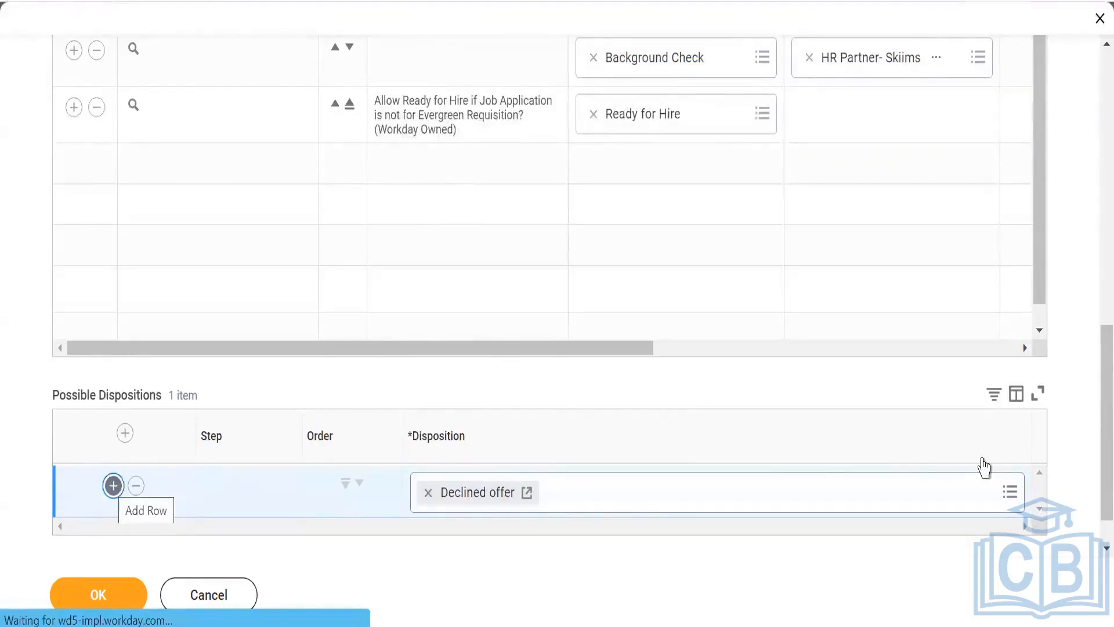
{"action": "scroll", "coordinate": [873, 429], "scroll_direction": "down", "scroll_amount": 1}
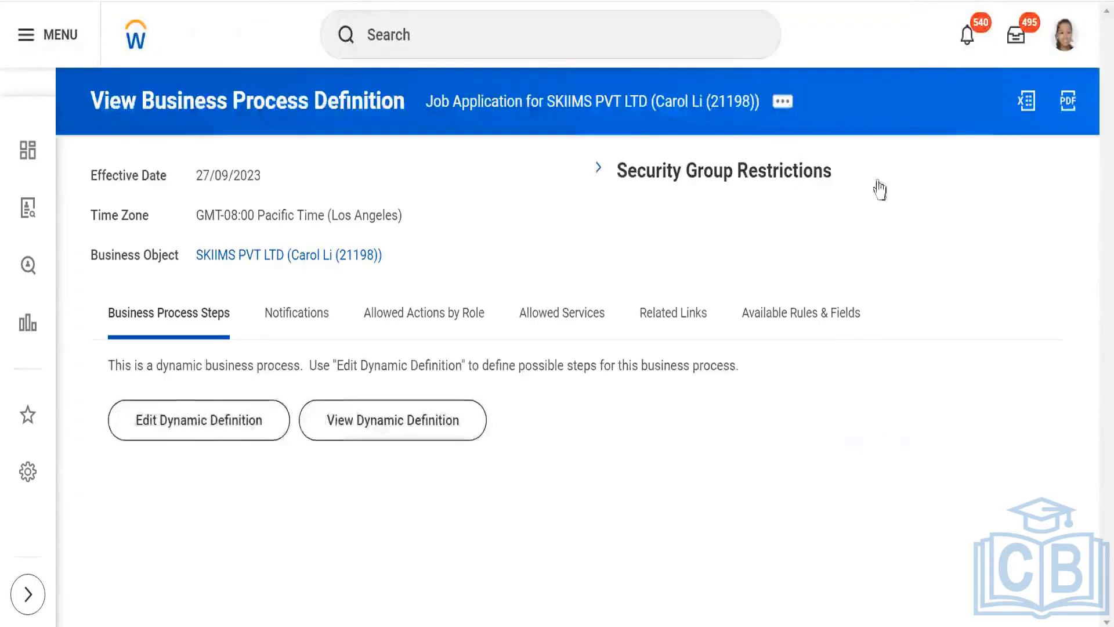
- Open the Job Application dynamic definition for editing with effective date 27/09/2023 and go to the Reference Check stage
{"action": "left_click", "coordinate": [168, 425]}
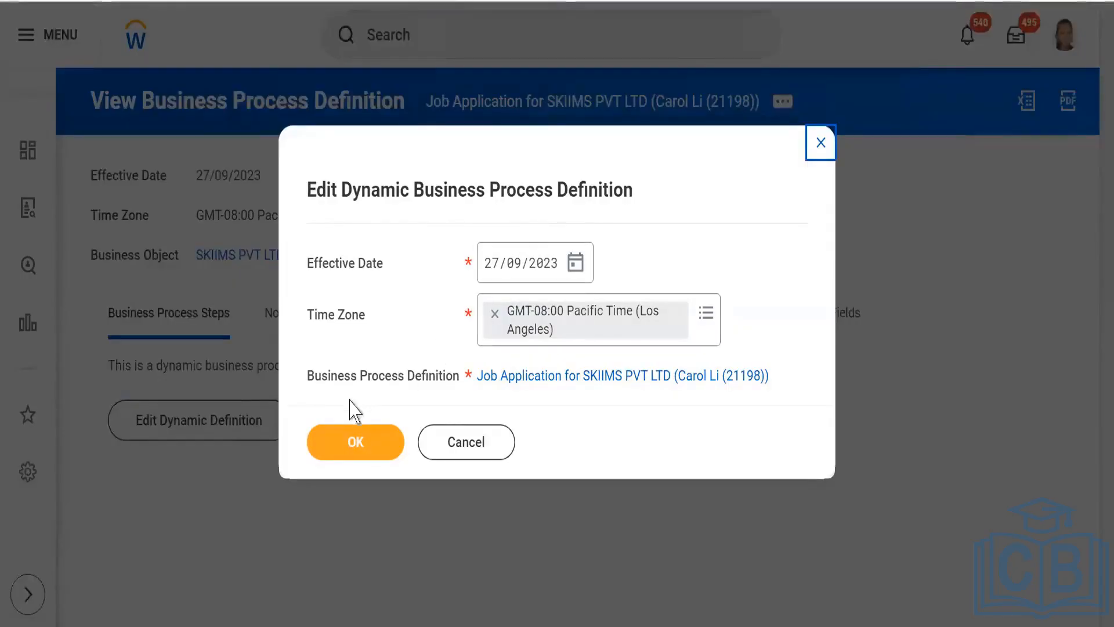
{"action": "left_click", "coordinate": [352, 440]}
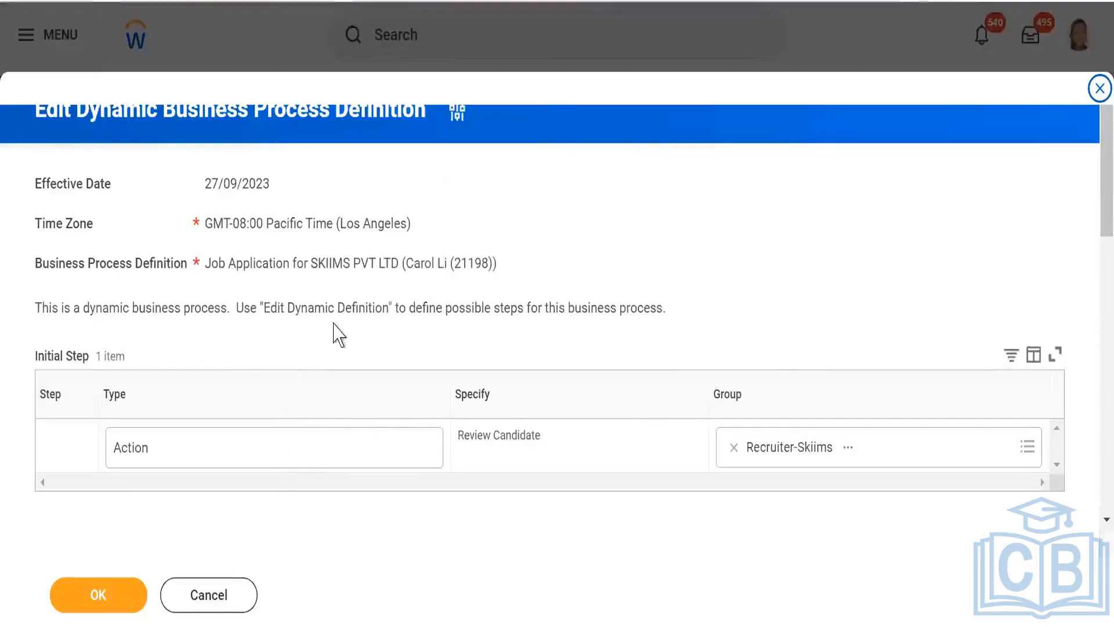
{"action": "scroll", "coordinate": [335, 330], "scroll_direction": "down", "scroll_amount": 5}
{"action": "scroll", "coordinate": [325, 240], "scroll_direction": "down", "scroll_amount": 1}
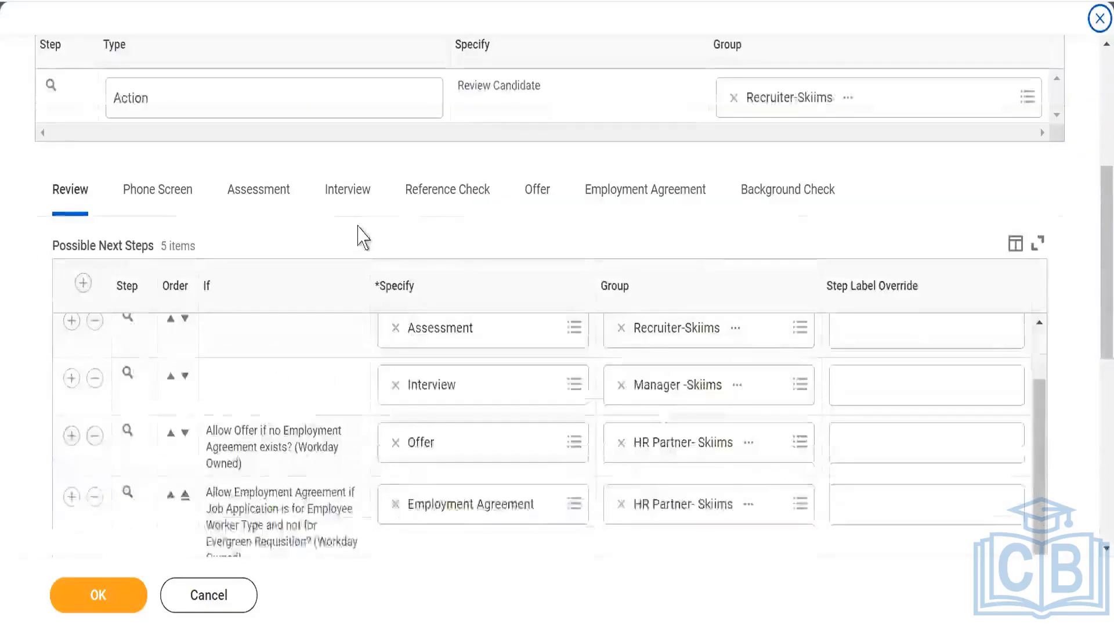
{"action": "left_click", "coordinate": [440, 204]}
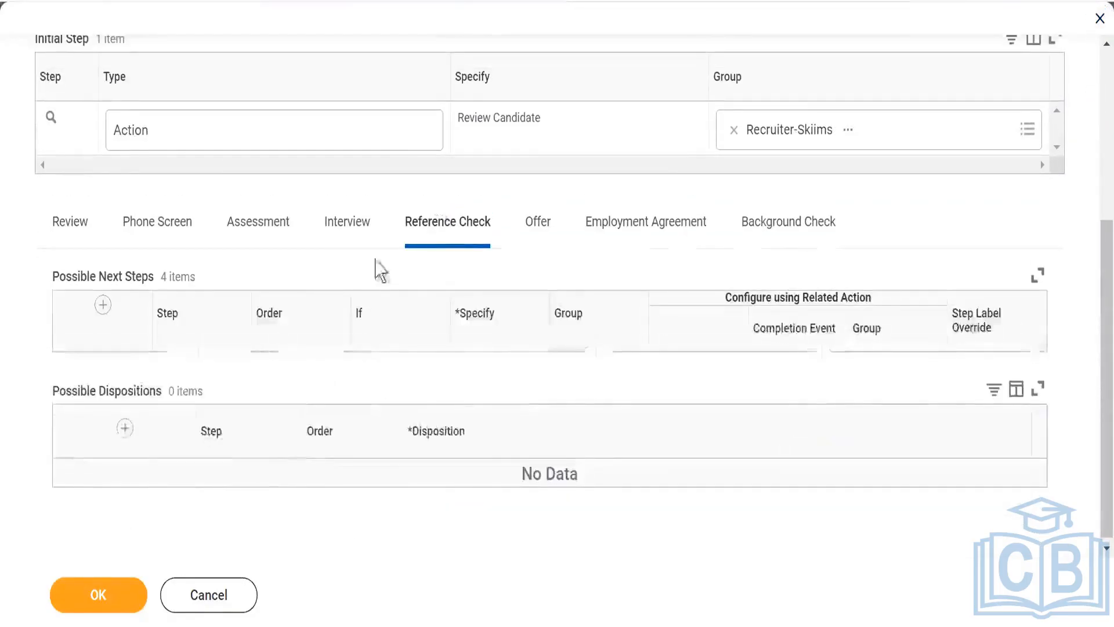
- Add "Candidate Withdrew" as the first possible disposition of the Reference Check stage
{"action": "scroll", "coordinate": [203, 337], "scroll_direction": "down", "scroll_amount": 5}
{"action": "scroll", "coordinate": [203, 336], "scroll_direction": "down", "scroll_amount": 3}
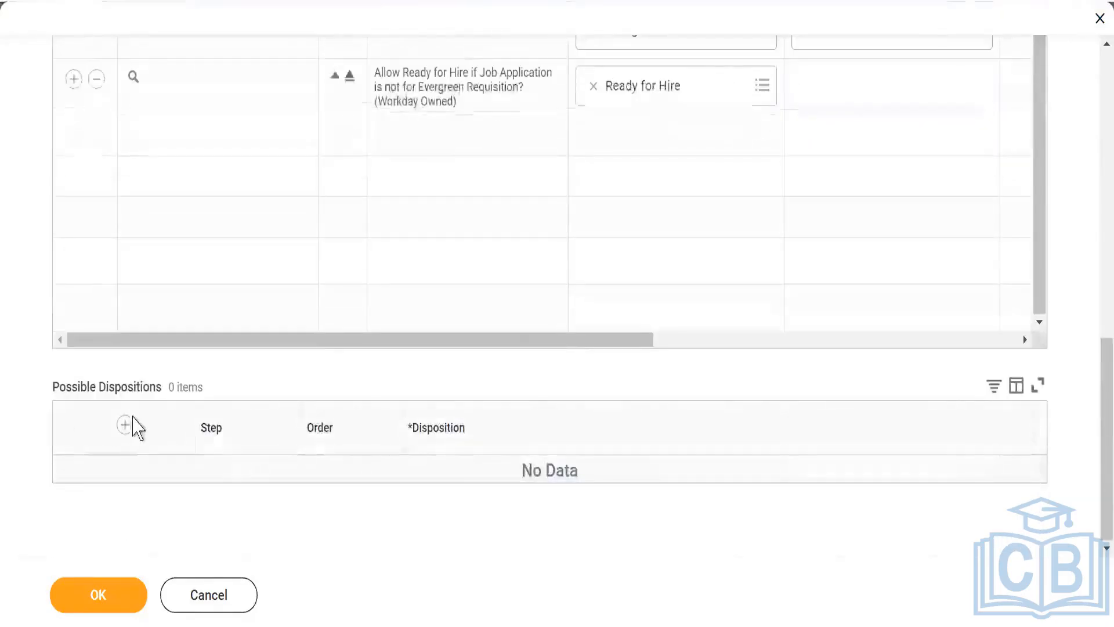
{"action": "left_click", "coordinate": [126, 426]}
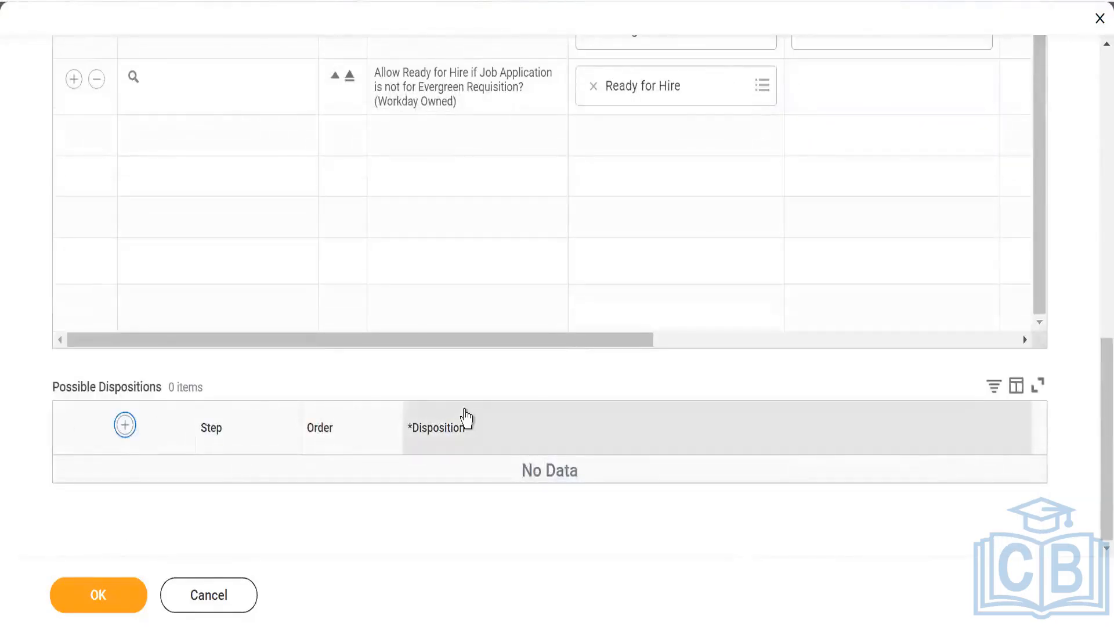
{"action": "scroll", "coordinate": [455, 429], "scroll_direction": "down", "scroll_amount": 1}
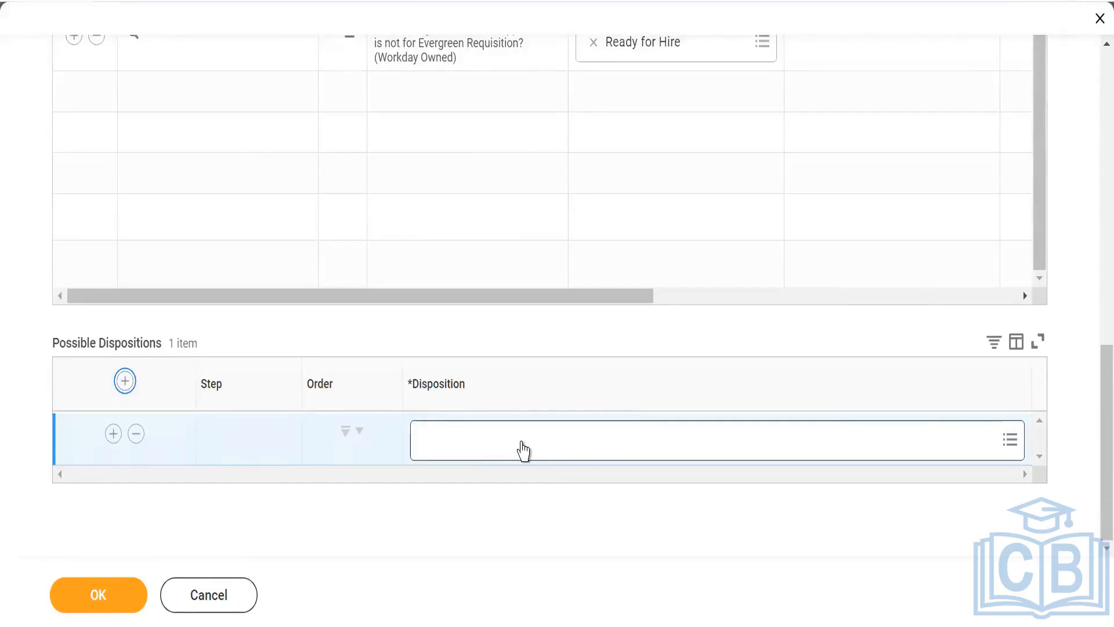
{"action": "left_click", "coordinate": [509, 449]}
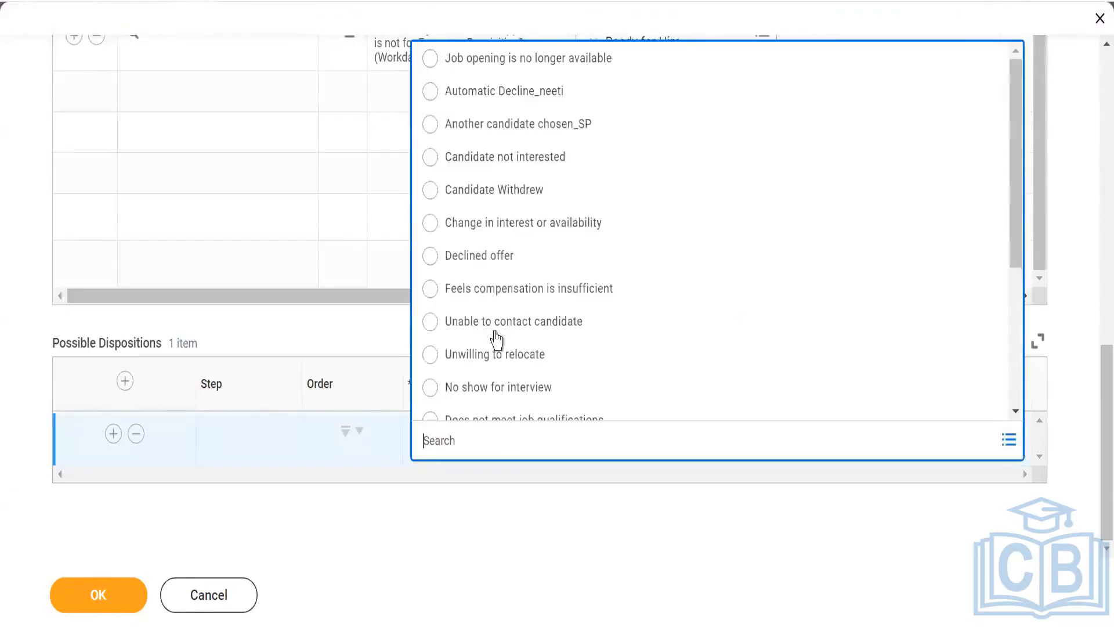
{"action": "left_click", "coordinate": [504, 197]}
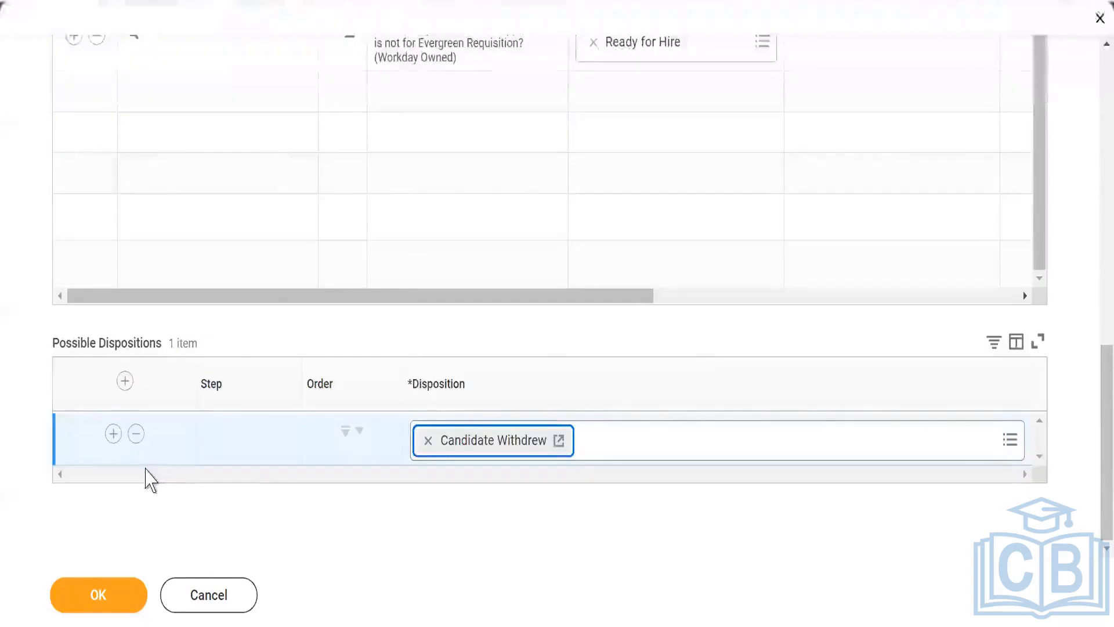
- Add "Not eligible for position" as the second Reference Check disposition and save the dynamic definition
{"action": "left_click", "coordinate": [113, 433]}
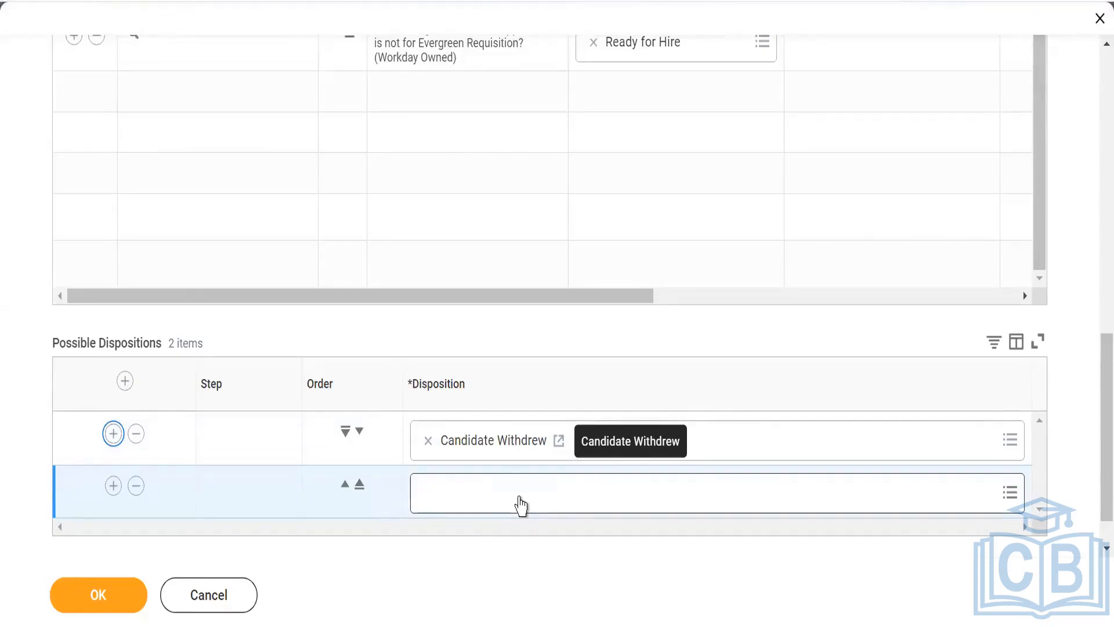
{"action": "left_click", "coordinate": [520, 496]}
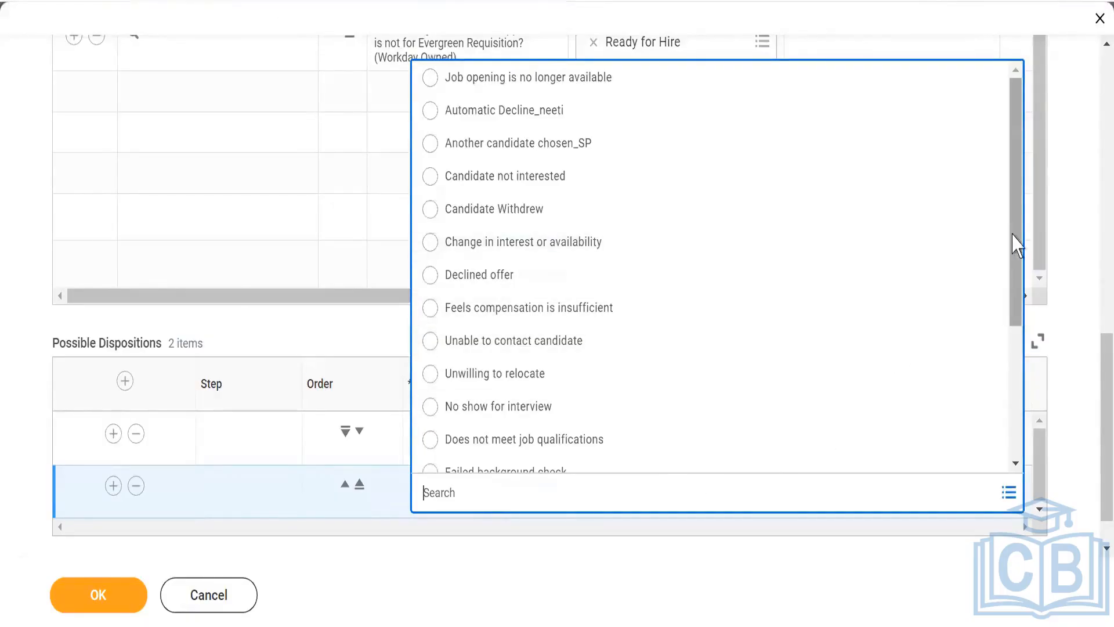
{"action": "left_click_drag", "start_coordinate": [1014, 254], "coordinate": [1021, 427]}
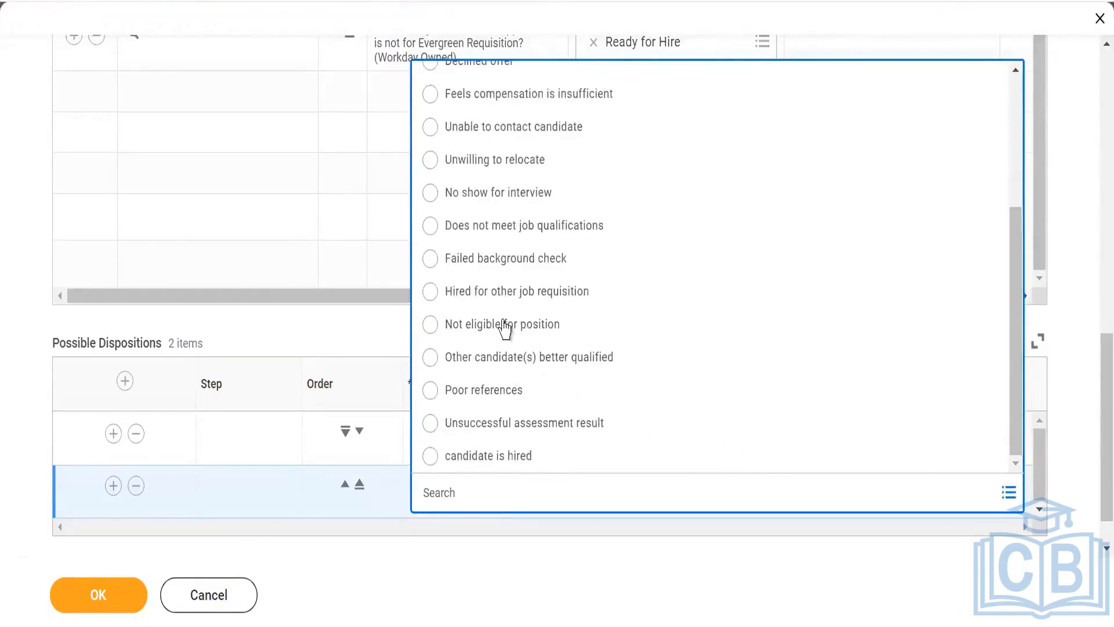
{"action": "left_click", "coordinate": [435, 325]}
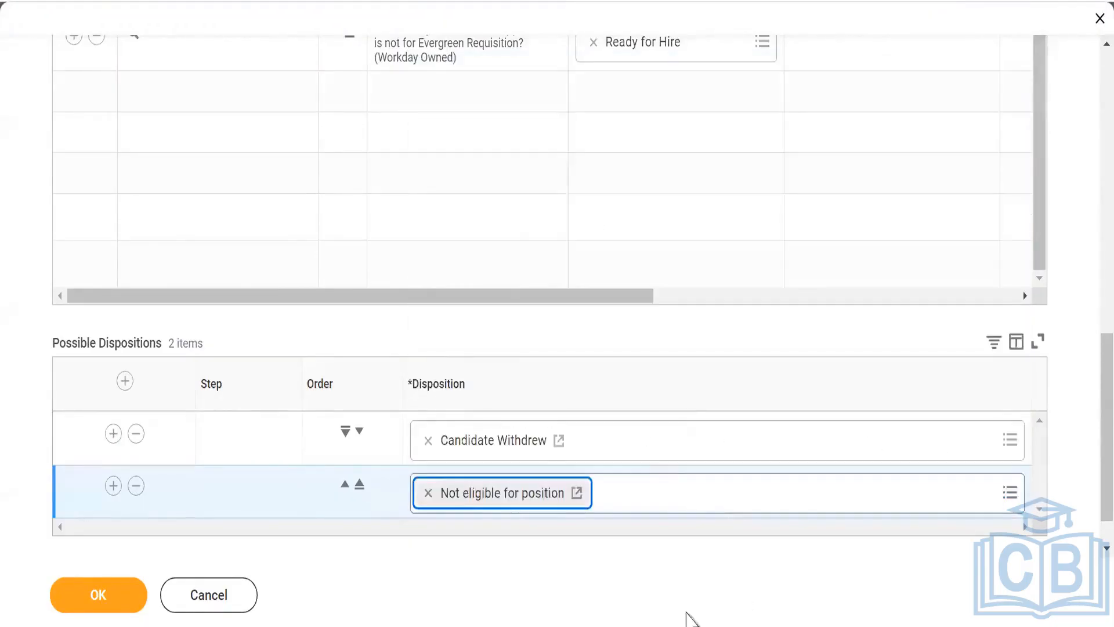
{"action": "left_click", "coordinate": [113, 485]}
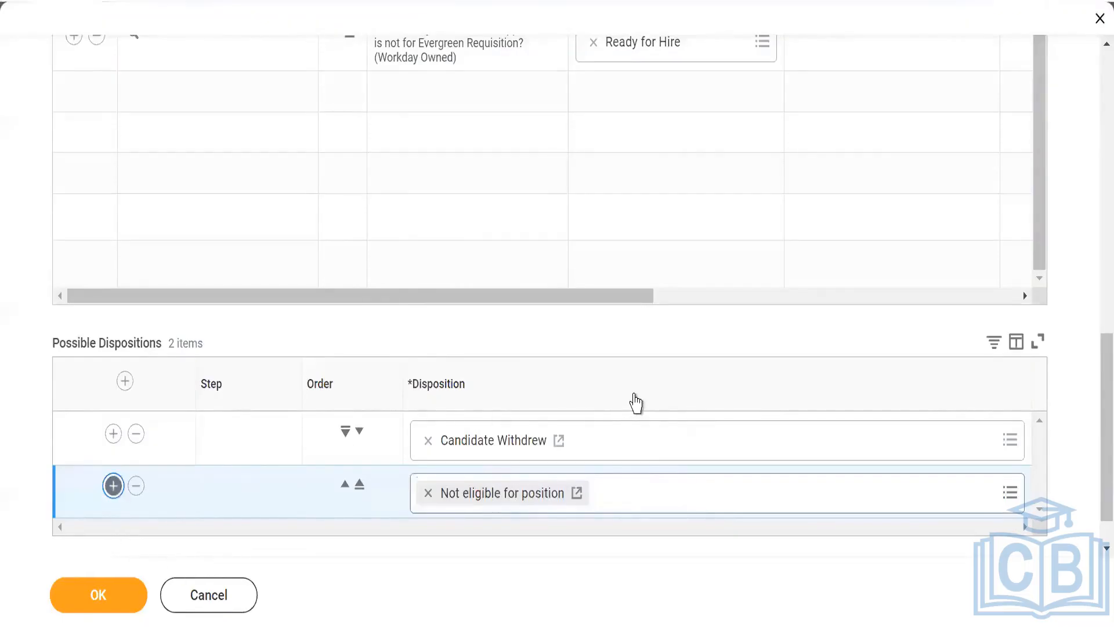
- Review the possible next steps and dispositions saved for the Review stage
{"action": "scroll", "coordinate": [636, 403], "scroll_direction": "down", "scroll_amount": 1}
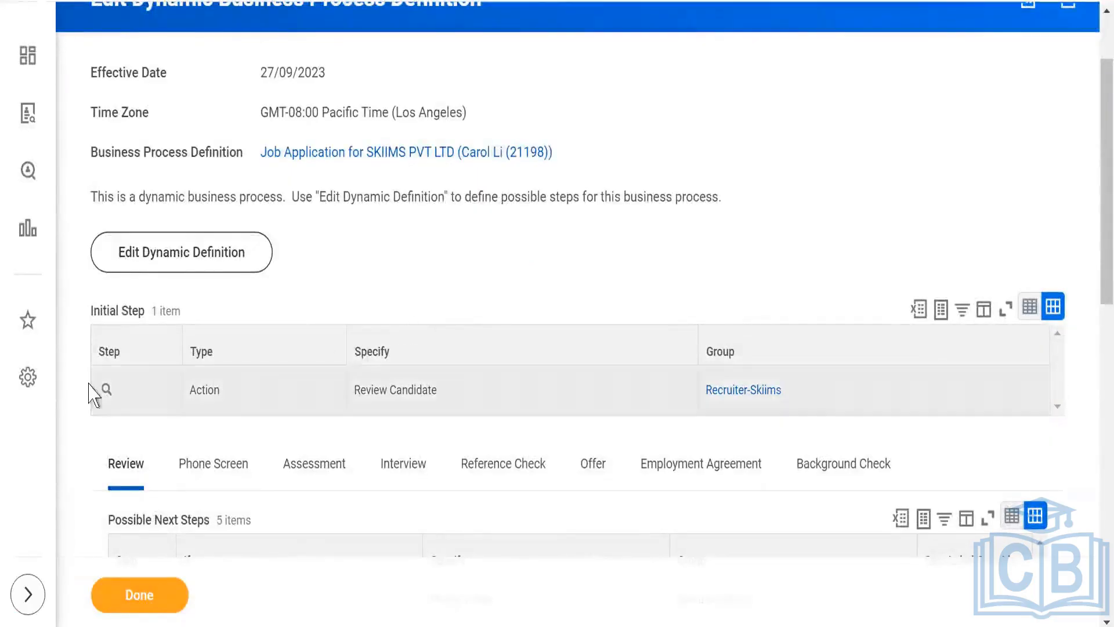
{"action": "scroll", "coordinate": [179, 403], "scroll_direction": "down", "scroll_amount": 5}
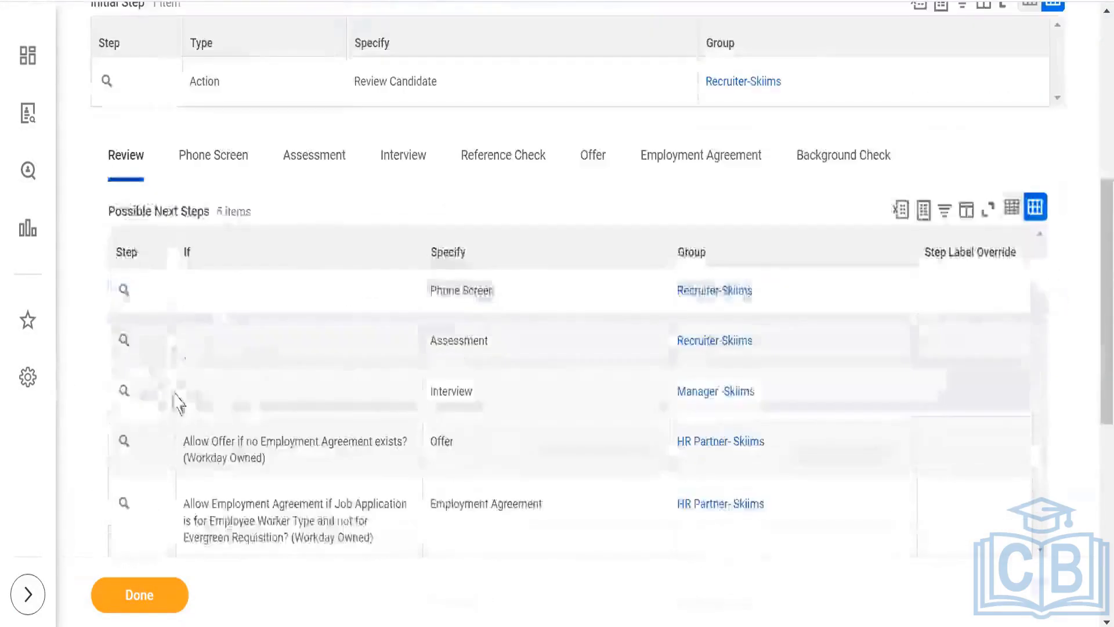
{"action": "scroll", "coordinate": [150, 319], "scroll_direction": "down", "scroll_amount": 2}
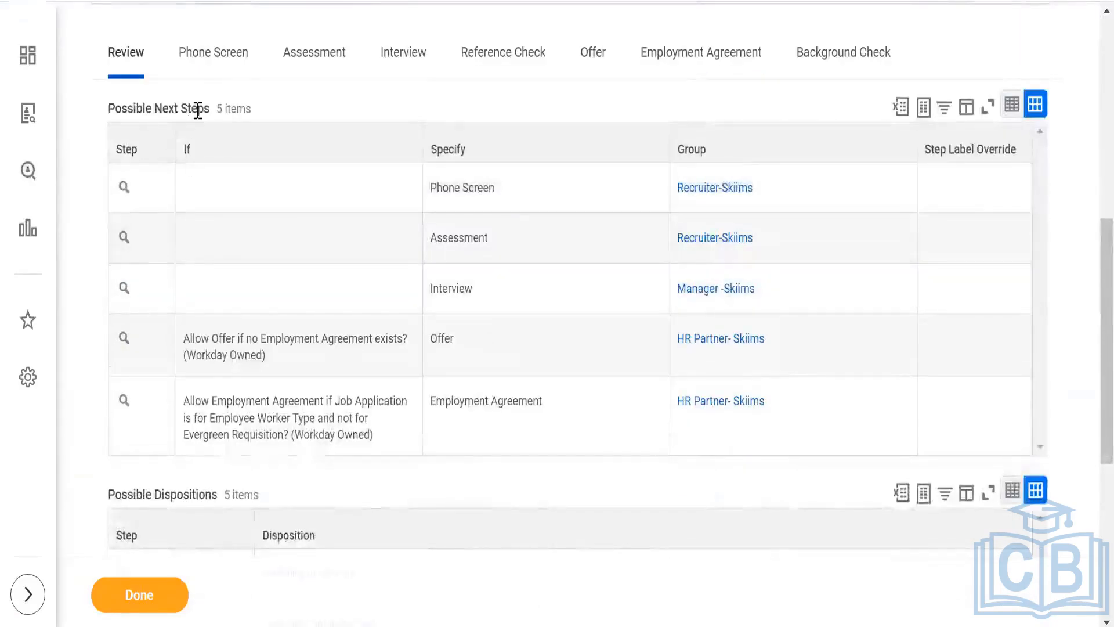
{"action": "scroll", "coordinate": [204, 356], "scroll_direction": "down", "scroll_amount": 5}
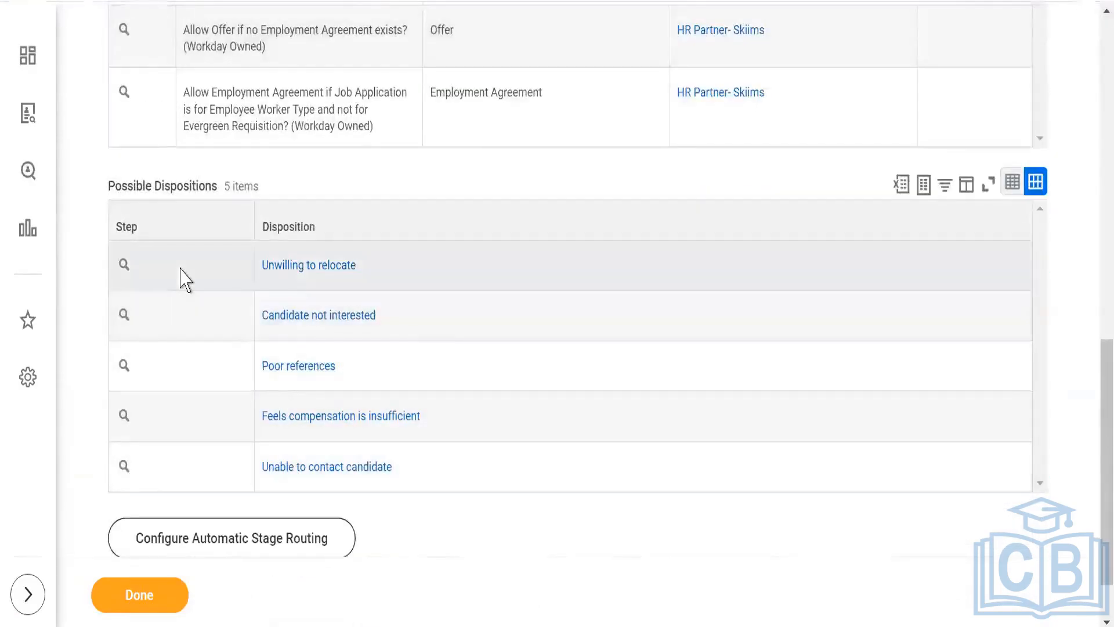
{"action": "scroll", "coordinate": [197, 314], "scroll_direction": "up", "scroll_amount": 7}
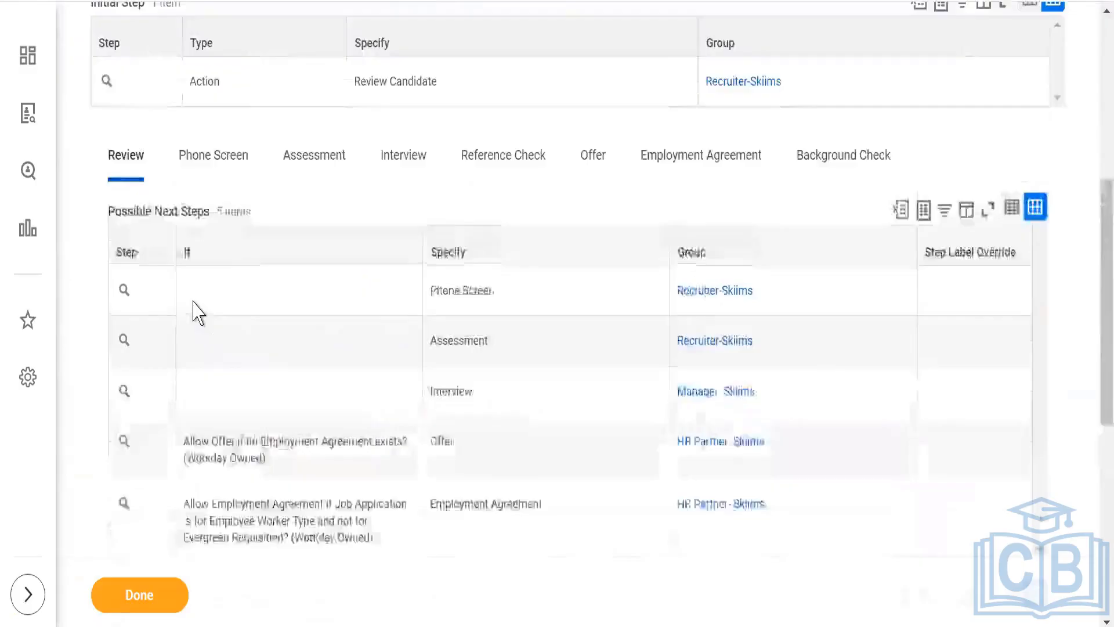
{"action": "scroll", "coordinate": [197, 313], "scroll_direction": "down", "scroll_amount": 5}
{"action": "scroll", "coordinate": [198, 313], "scroll_direction": "down", "scroll_amount": 2}
{"action": "scroll", "coordinate": [193, 311], "scroll_direction": "up", "scroll_amount": 10}
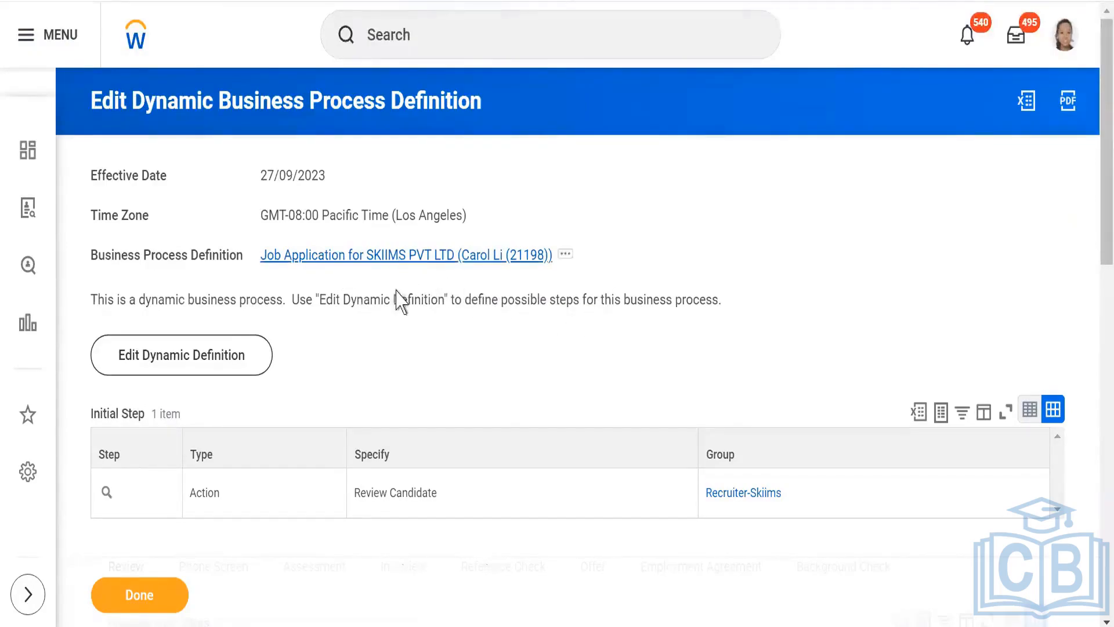
- Search for "BP:skiims" and open the SKIIMS PVT LTD supervisory organization
{"action": "left_click", "coordinate": [463, 38]}
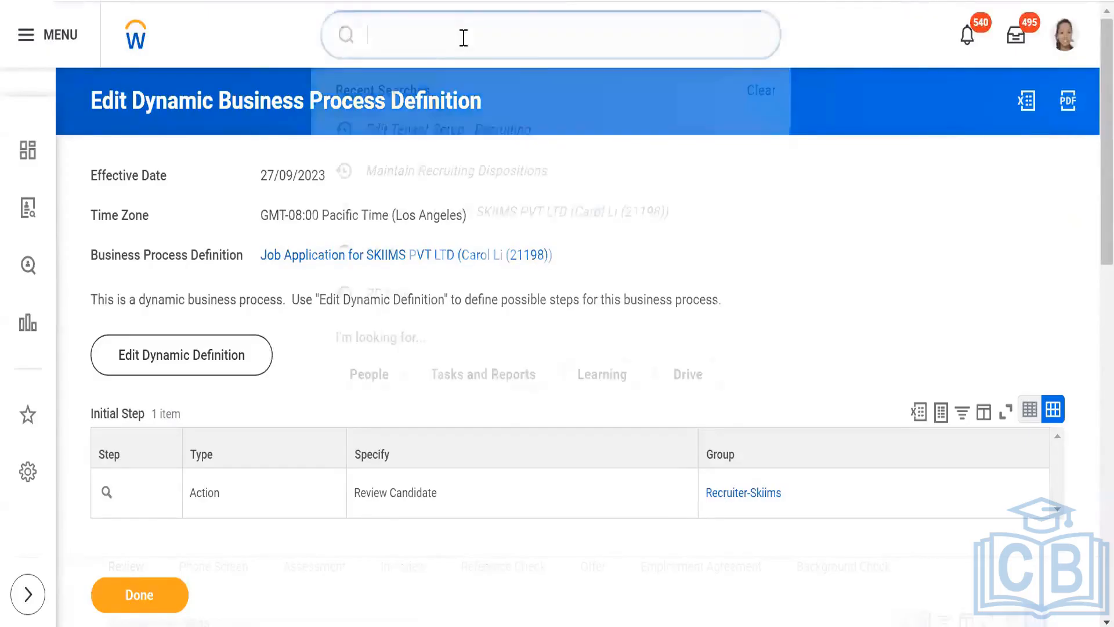
{"action": "type", "text": "BP"}
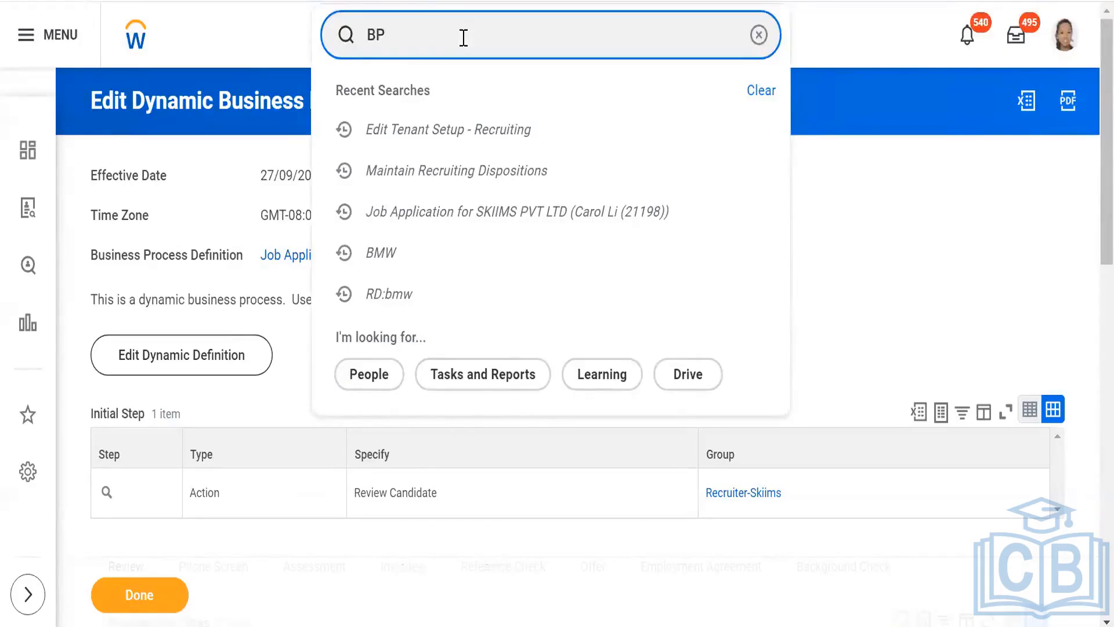
{"action": "type", "text": ":skiims"}
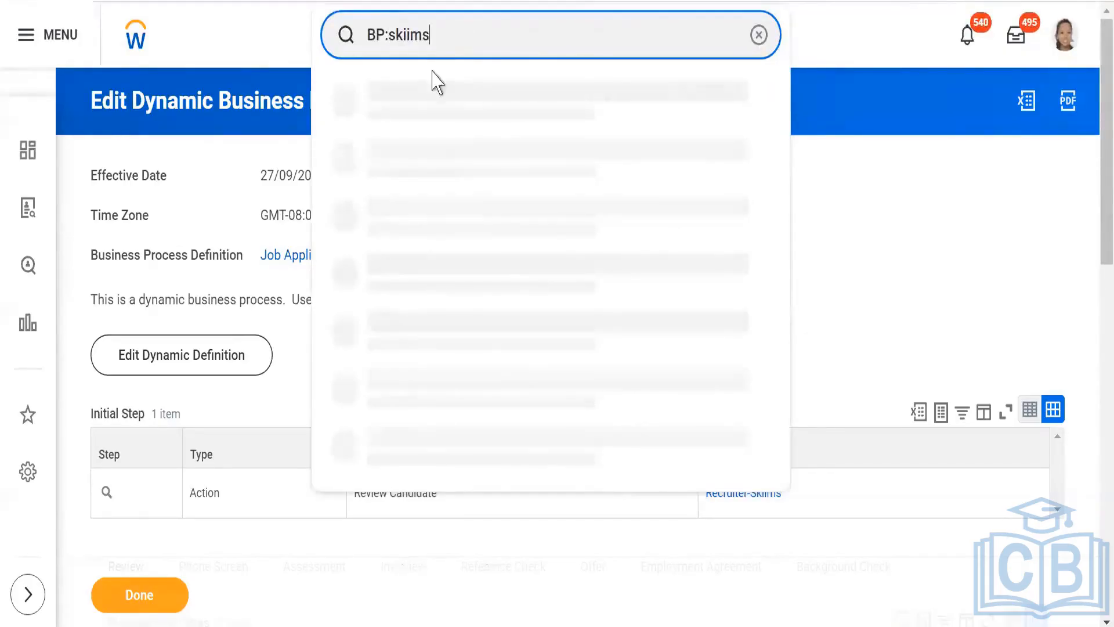
{"action": "left_click", "coordinate": [419, 102]}
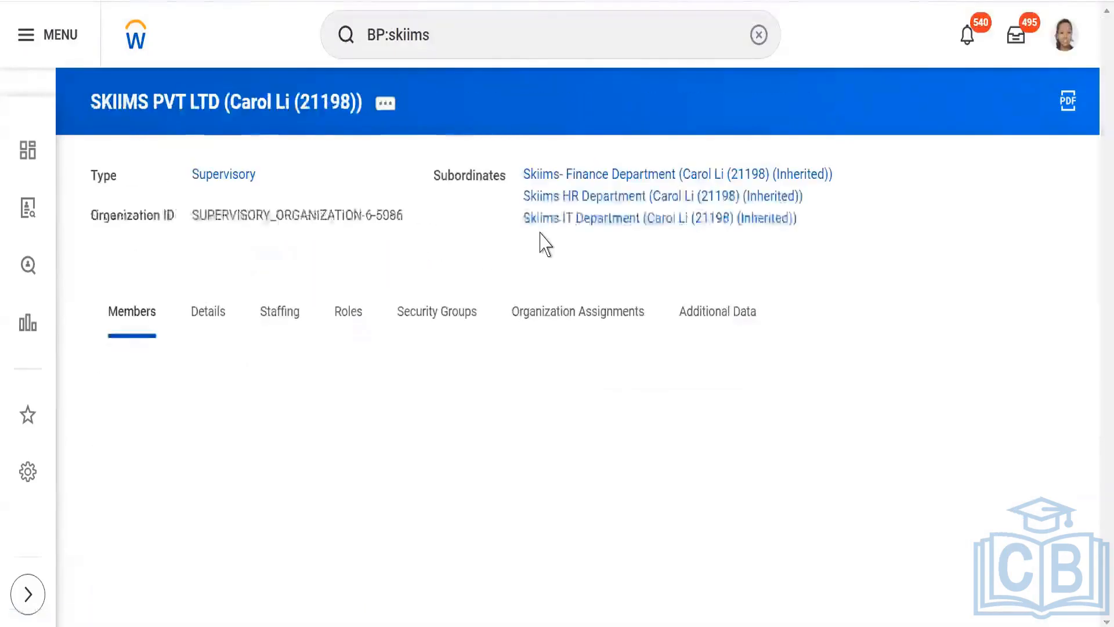
- Start a Create, Copy, or Link Definition for SKIIMS PVT LTD with Review Candidate as the business process type
{"action": "left_click", "coordinate": [387, 104]}
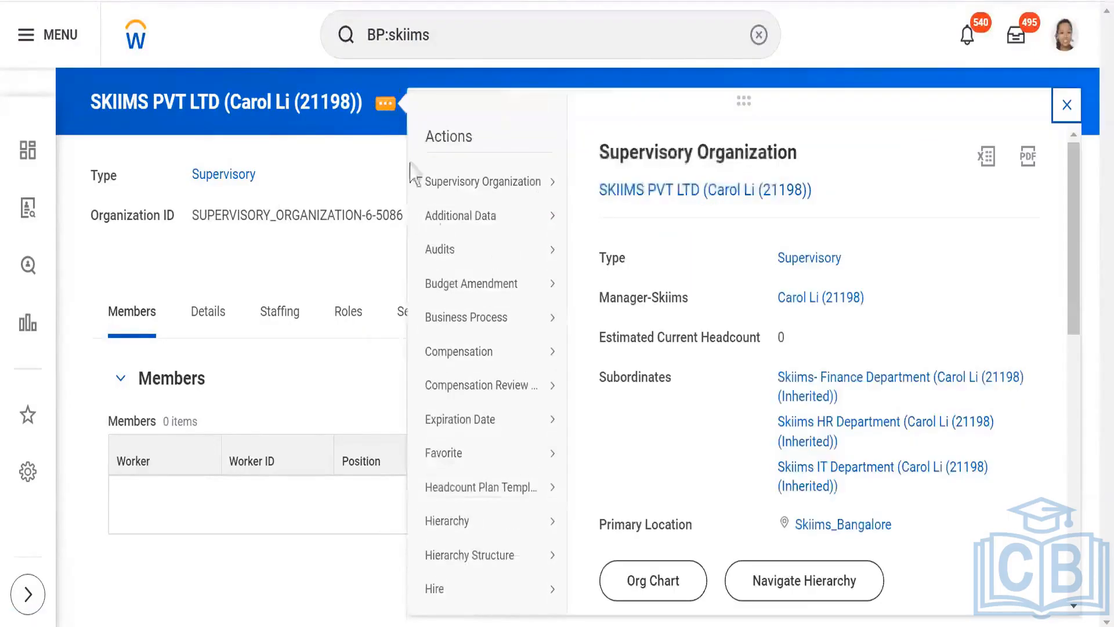
{"action": "mouse_move", "coordinate": [455, 328]}
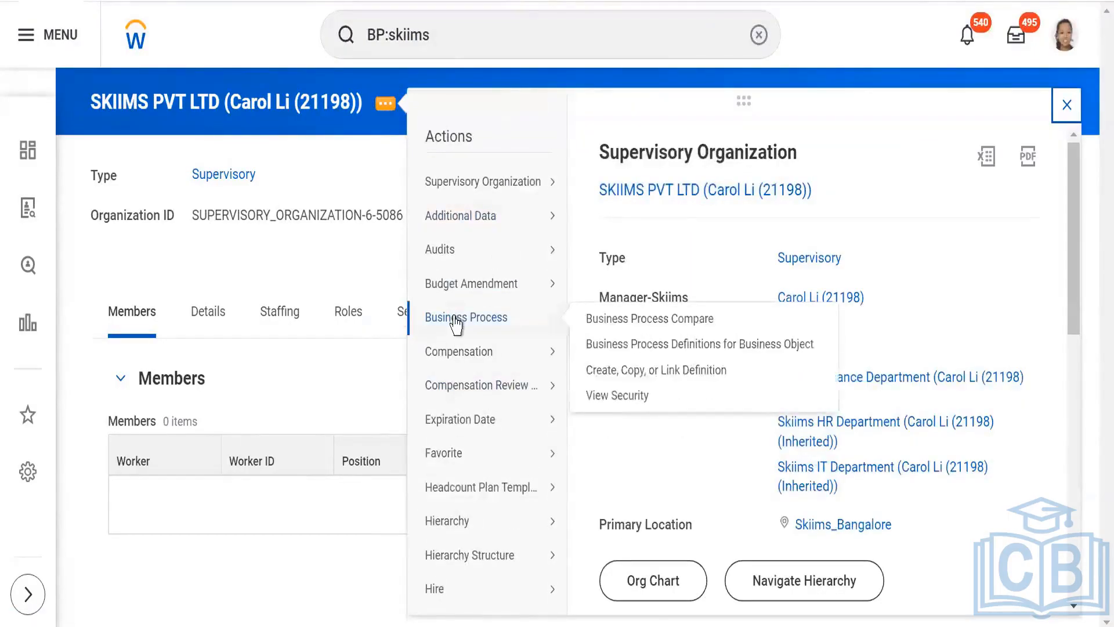
{"action": "left_click", "coordinate": [621, 371]}
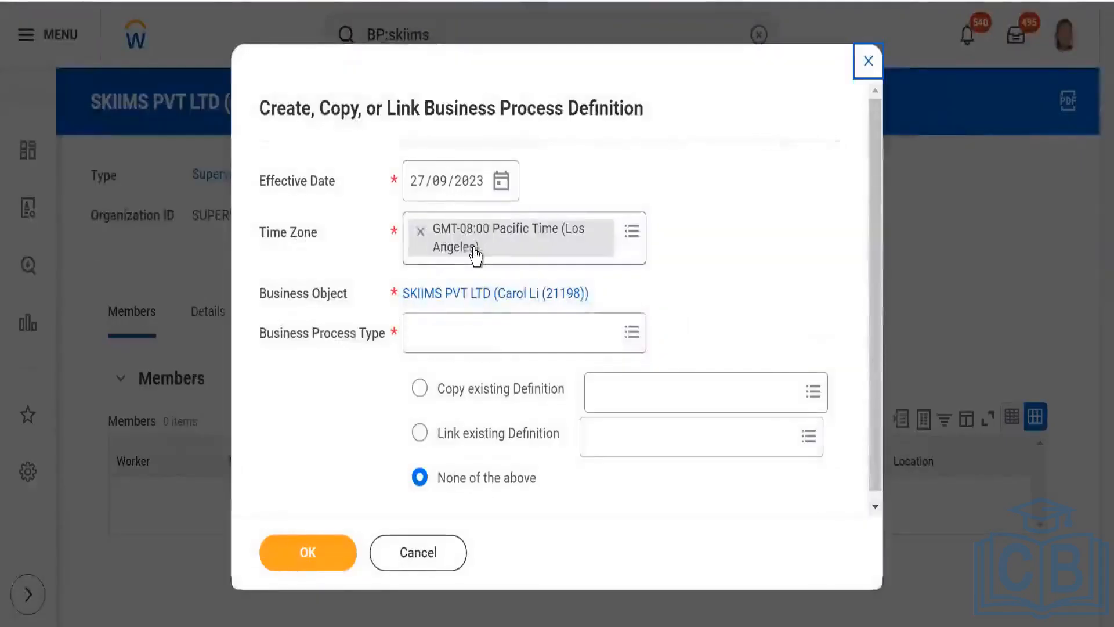
{"action": "left_click", "coordinate": [477, 331]}
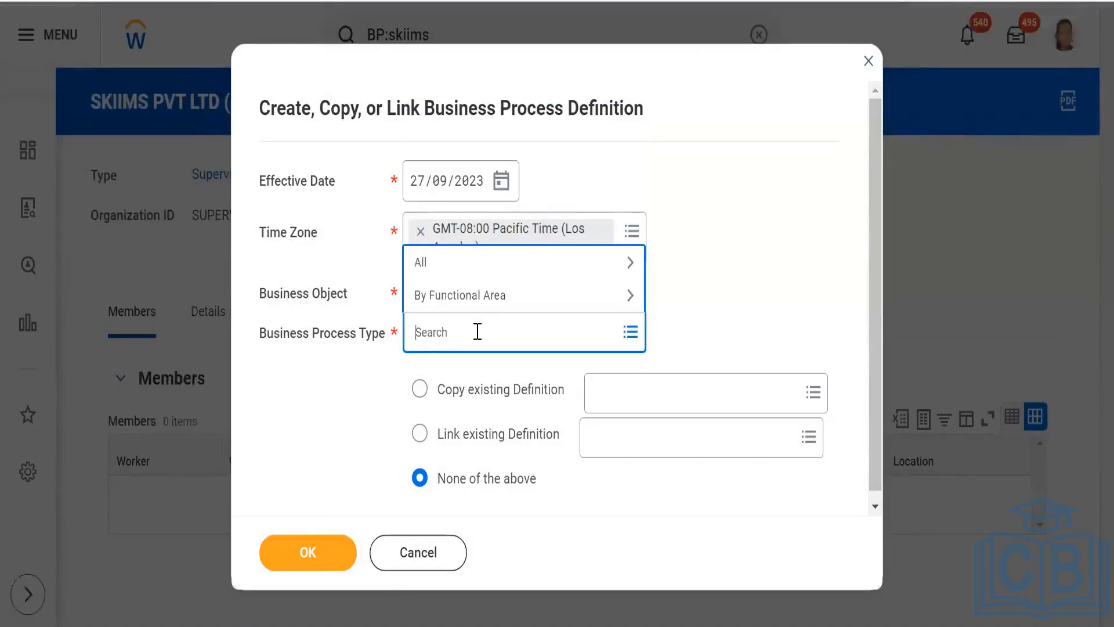
{"action": "type", "text": "revie"}
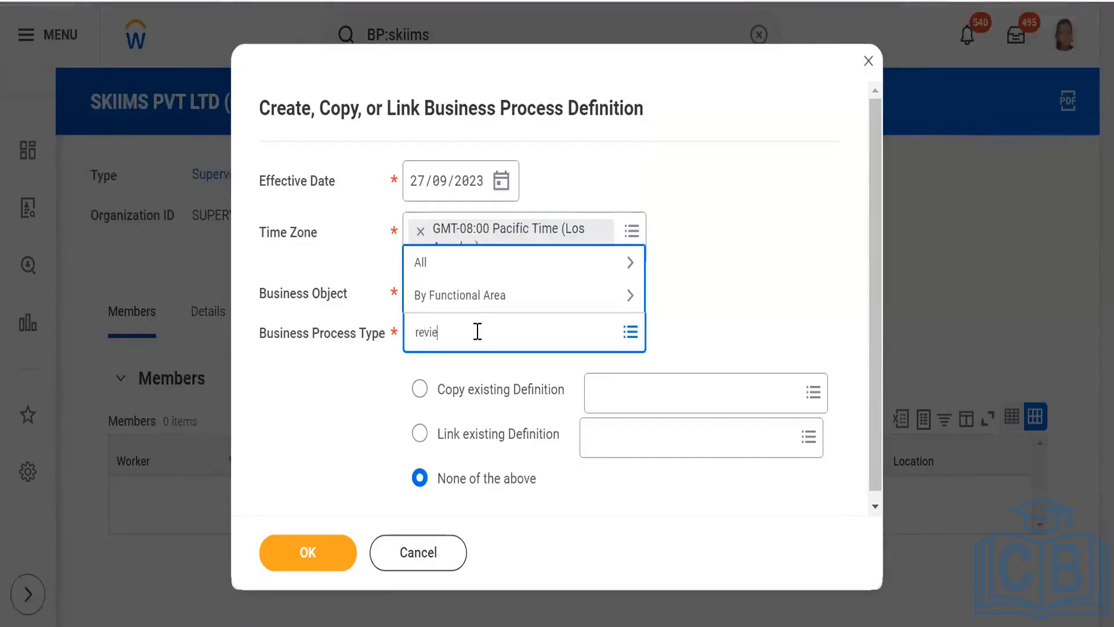
{"action": "type", "text": "w"}
{"action": "key", "text": "Return"}
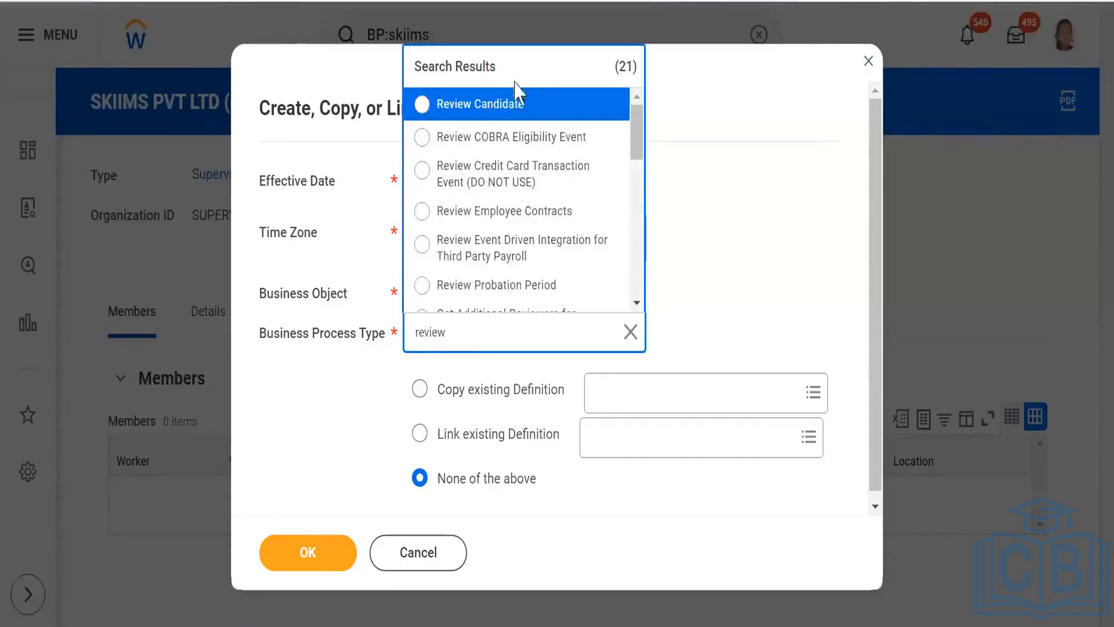
{"action": "left_click", "coordinate": [495, 105]}
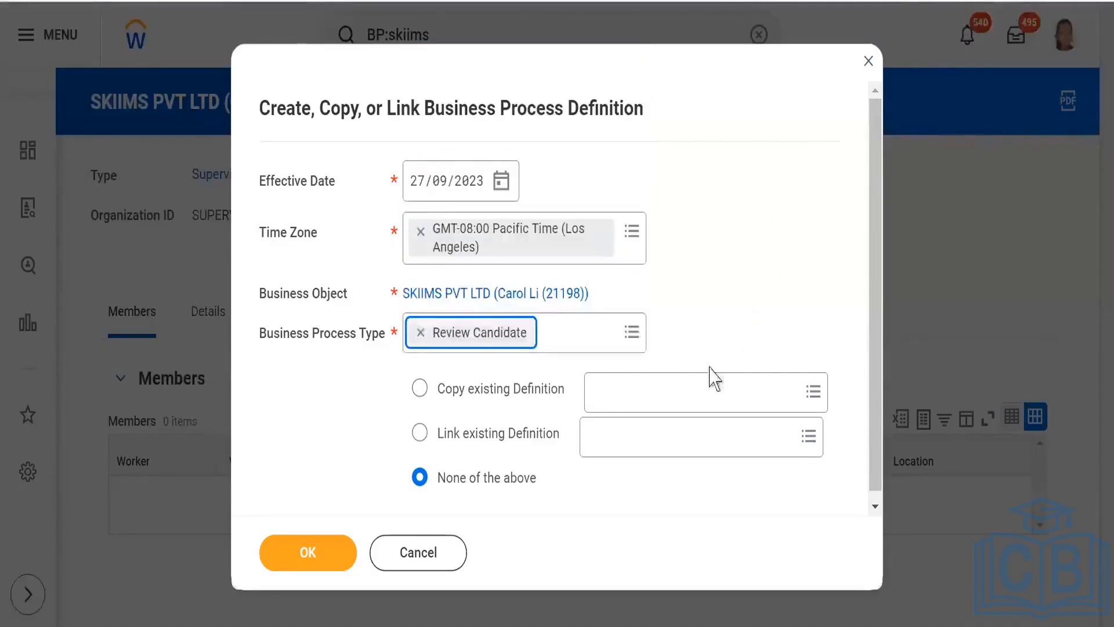
- Choose to copy the existing Review Candidate definition of Magna Info-Tech Private Limited and continue to the new definition's details
{"action": "left_click", "coordinate": [622, 387]}
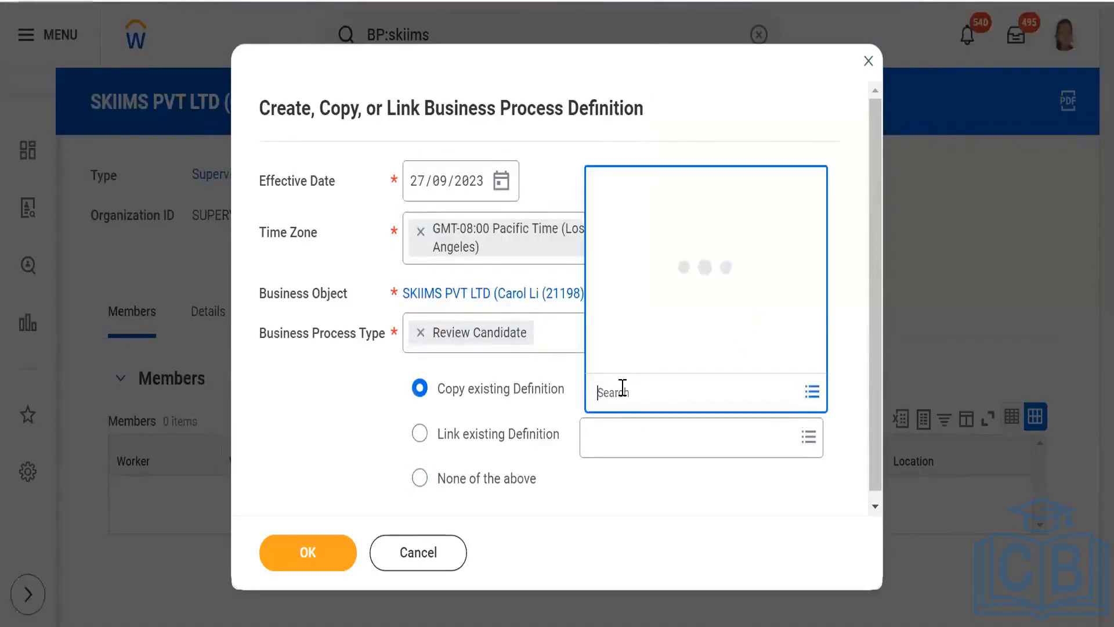
{"action": "type", "text": "magna"}
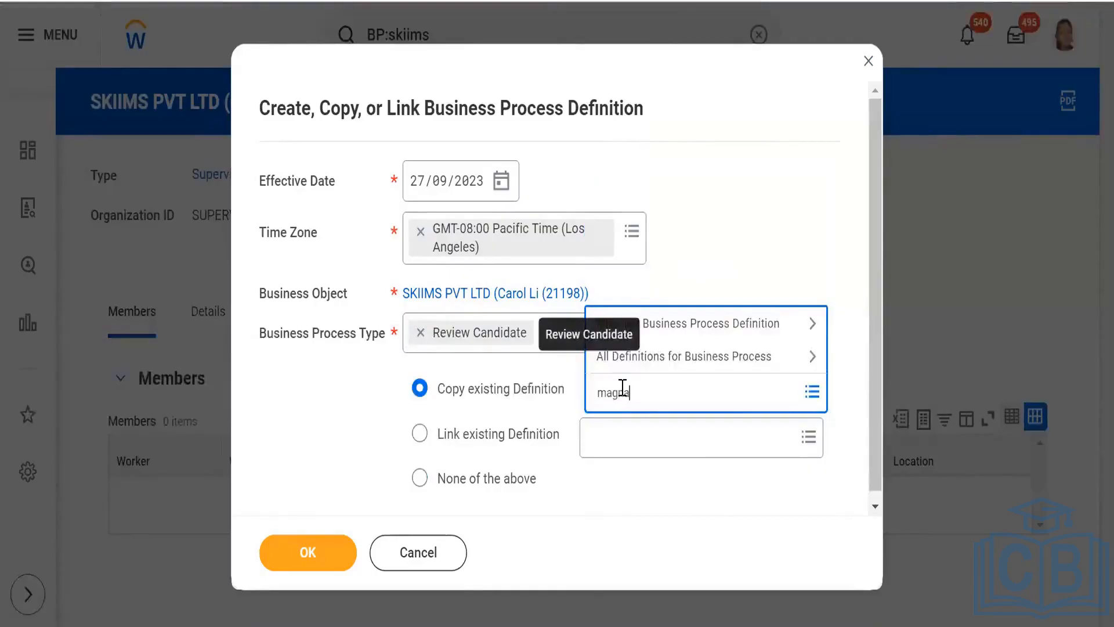
{"action": "key", "text": "Return"}
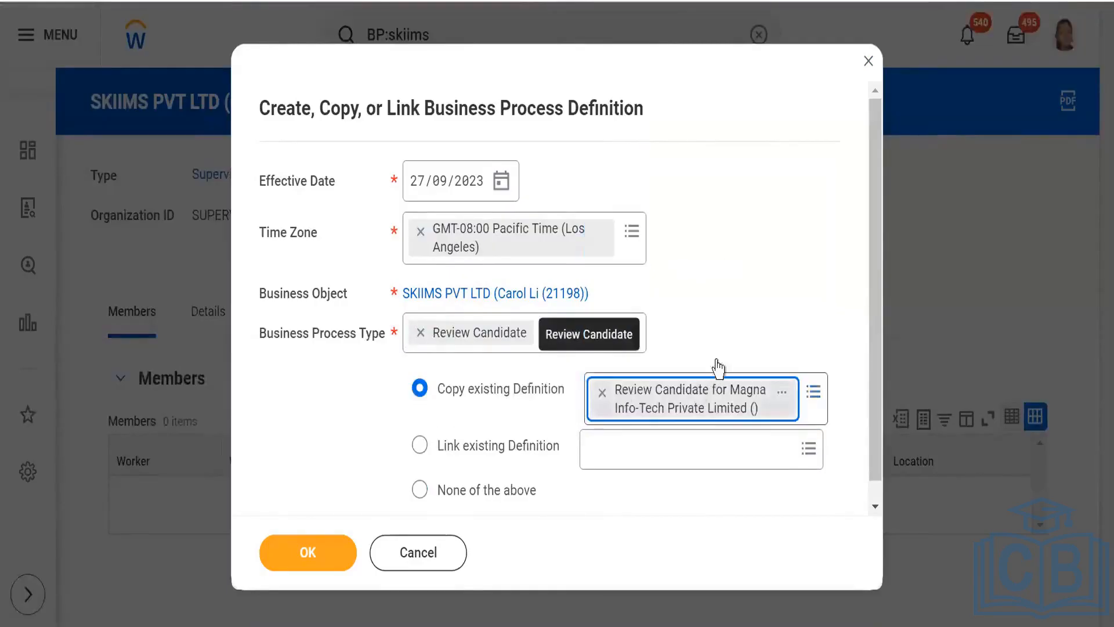
{"action": "left_click", "coordinate": [302, 557]}
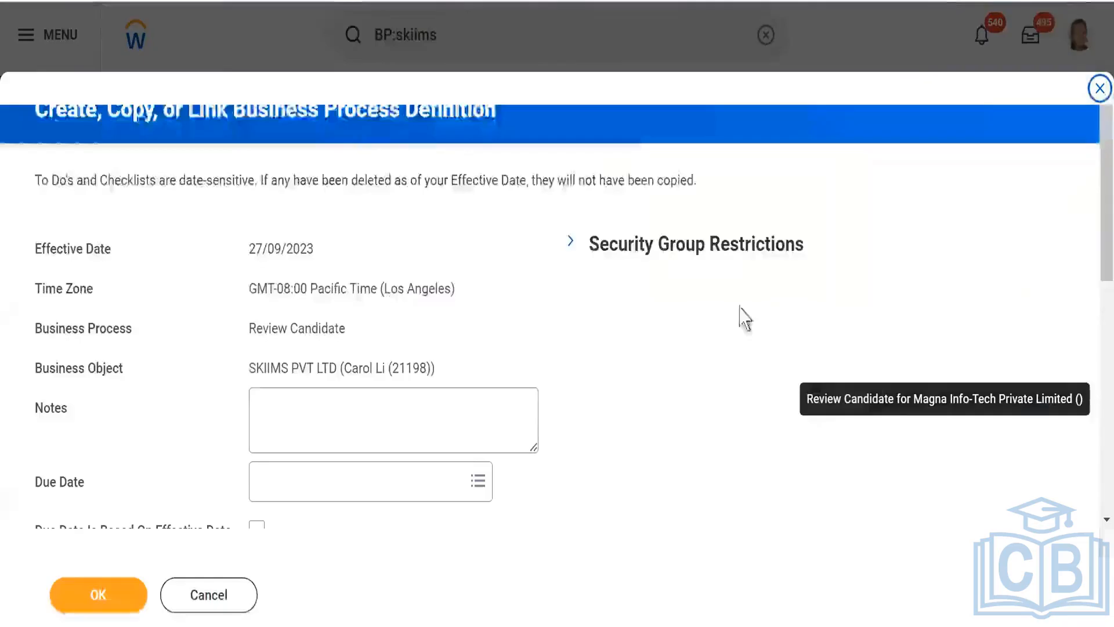
- Check the copied business process steps and save the Review Candidate definition for SKIIMS PVT LTD
{"action": "scroll", "coordinate": [602, 333], "scroll_direction": "down", "scroll_amount": 5}
{"action": "scroll", "coordinate": [601, 334], "scroll_direction": "down", "scroll_amount": 3}
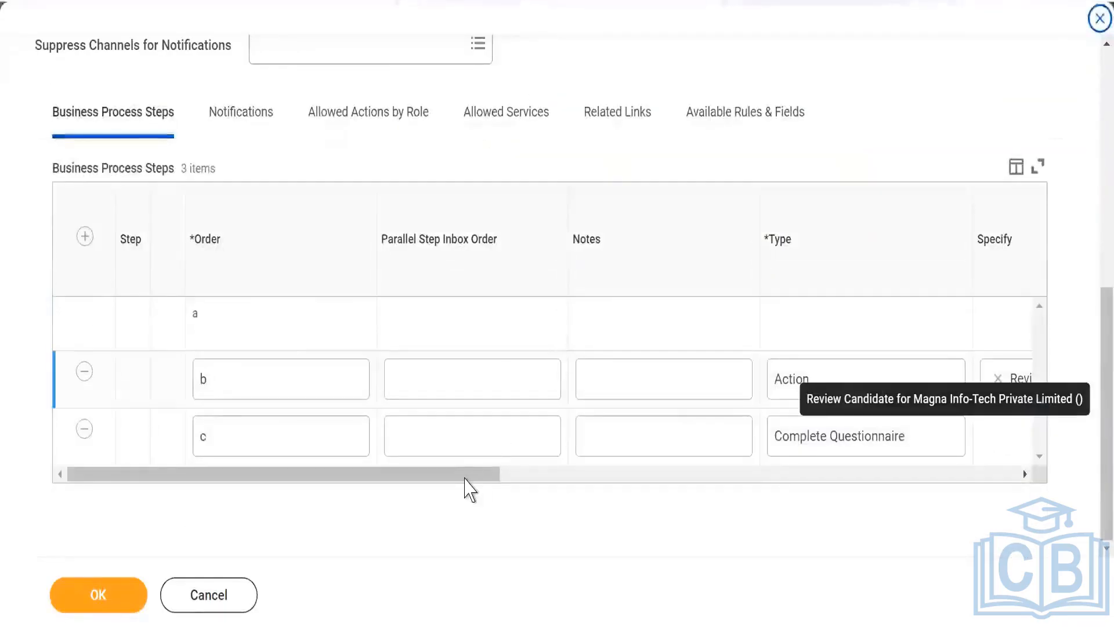
{"action": "left_click_drag", "start_coordinate": [470, 480], "coordinate": [149, 505]}
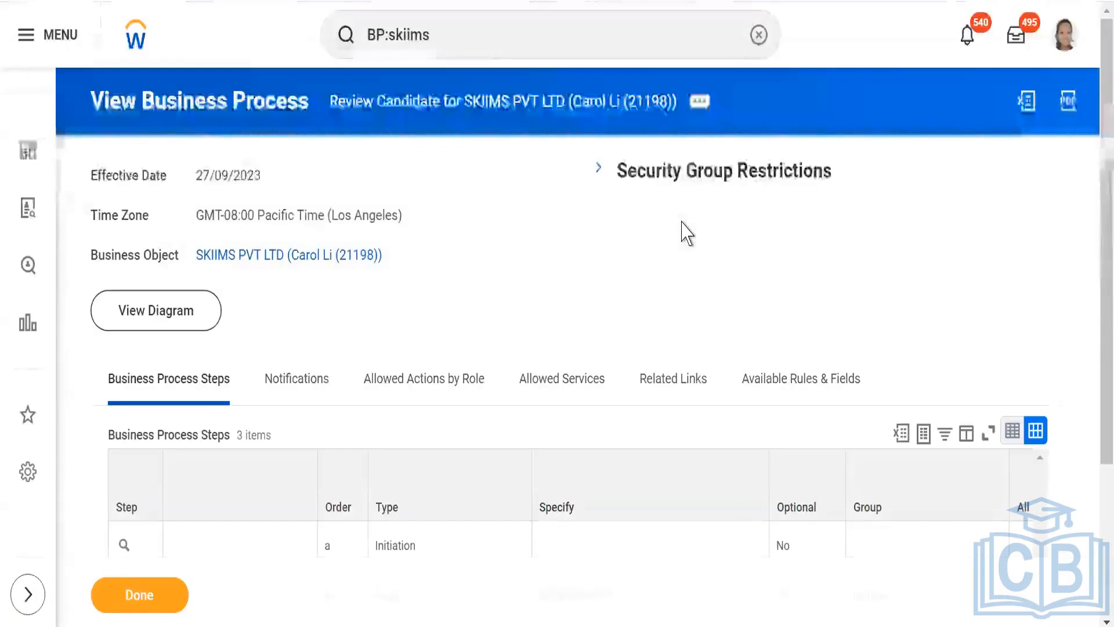
- Review the order, type, specified action and security group of each step in the saved SKIIMS PVT LTD Review Candidate process
{"action": "scroll", "coordinate": [530, 252], "scroll_direction": "down", "scroll_amount": 1}
{"action": "scroll", "coordinate": [531, 252], "scroll_direction": "up", "scroll_amount": 1}
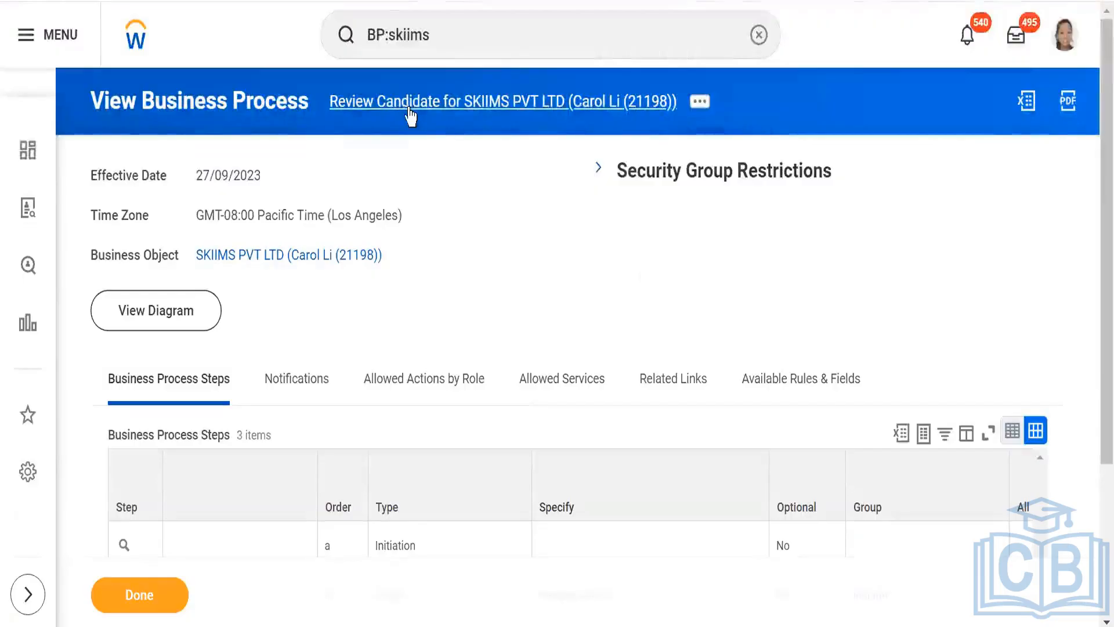
{"action": "scroll", "coordinate": [458, 264], "scroll_direction": "down", "scroll_amount": 3}
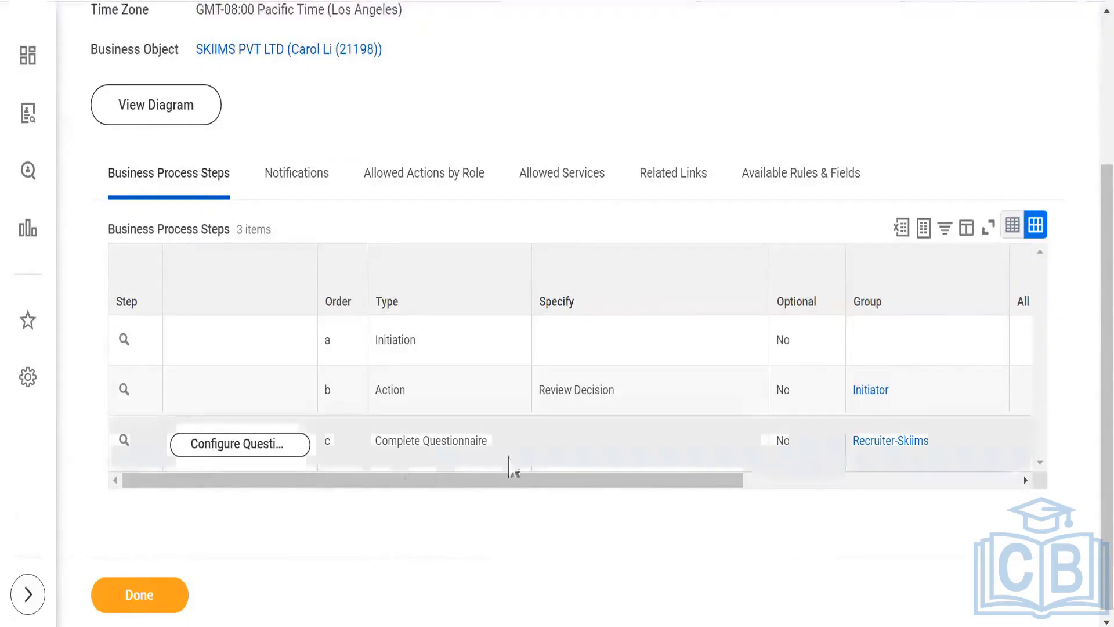
{"action": "mouse_move", "coordinate": [874, 407]}
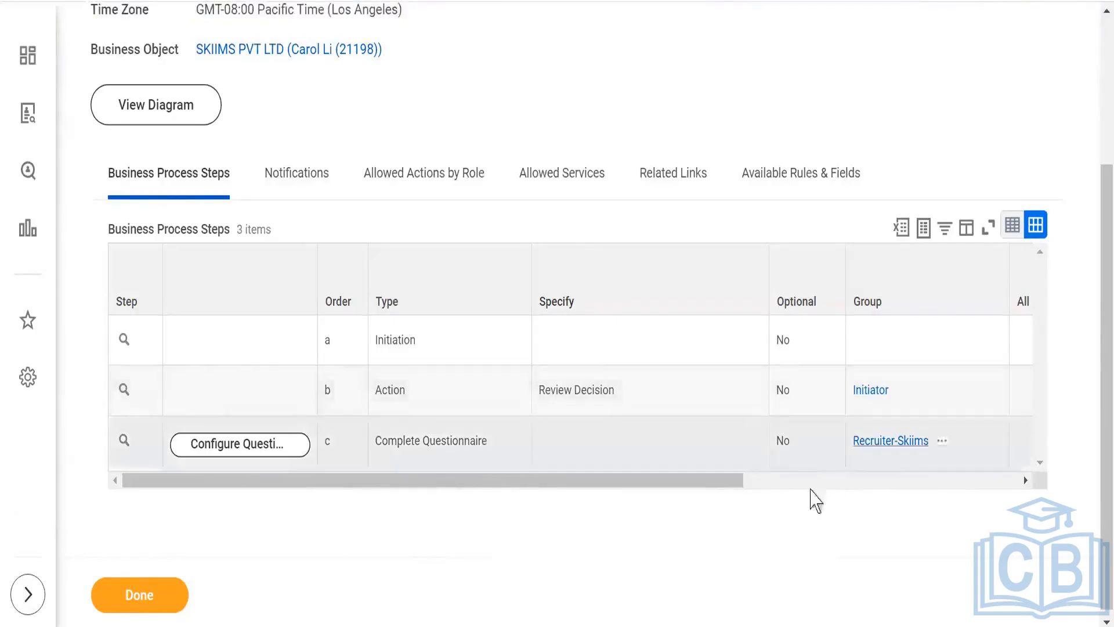
{"action": "left_click_drag", "start_coordinate": [724, 479], "coordinate": [760, 481]}
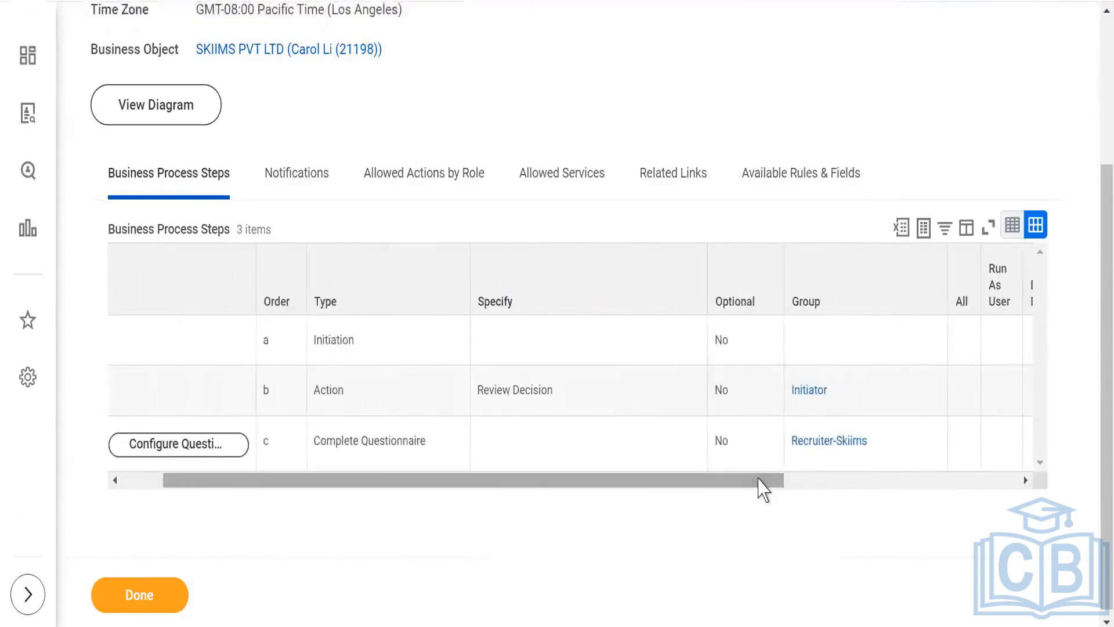
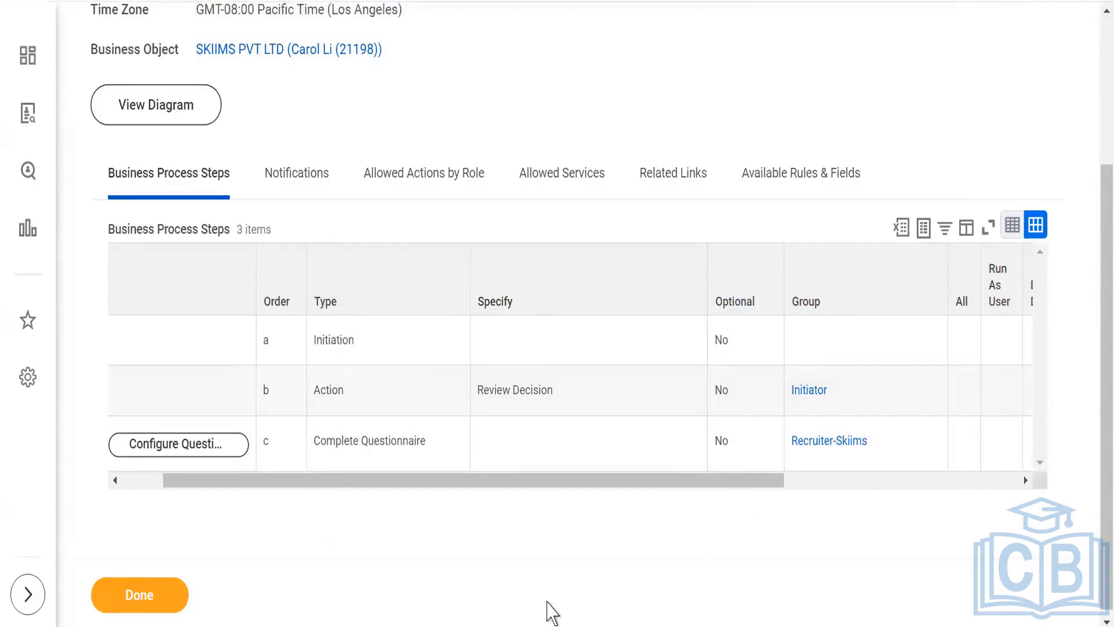
- Open the SKIIMS PVT LTD Review Candidate definition for editing with effective date 27/09/2023 and the Pacific time zone
{"action": "left_click_drag", "start_coordinate": [337, 484], "coordinate": [238, 486]}
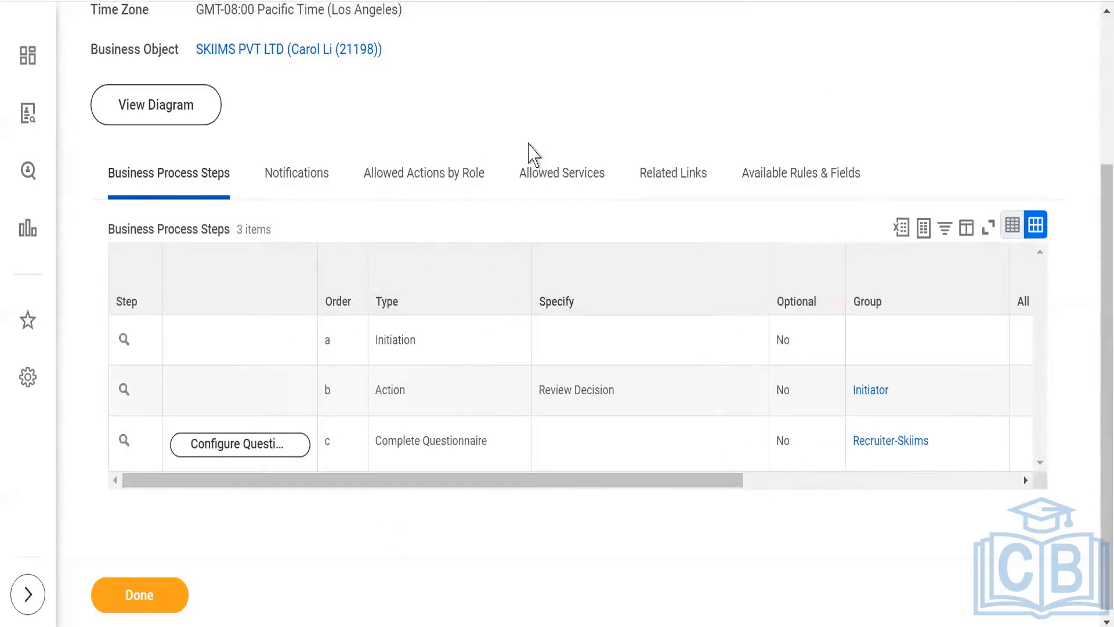
{"action": "scroll", "coordinate": [529, 155], "scroll_direction": "up", "scroll_amount": 4}
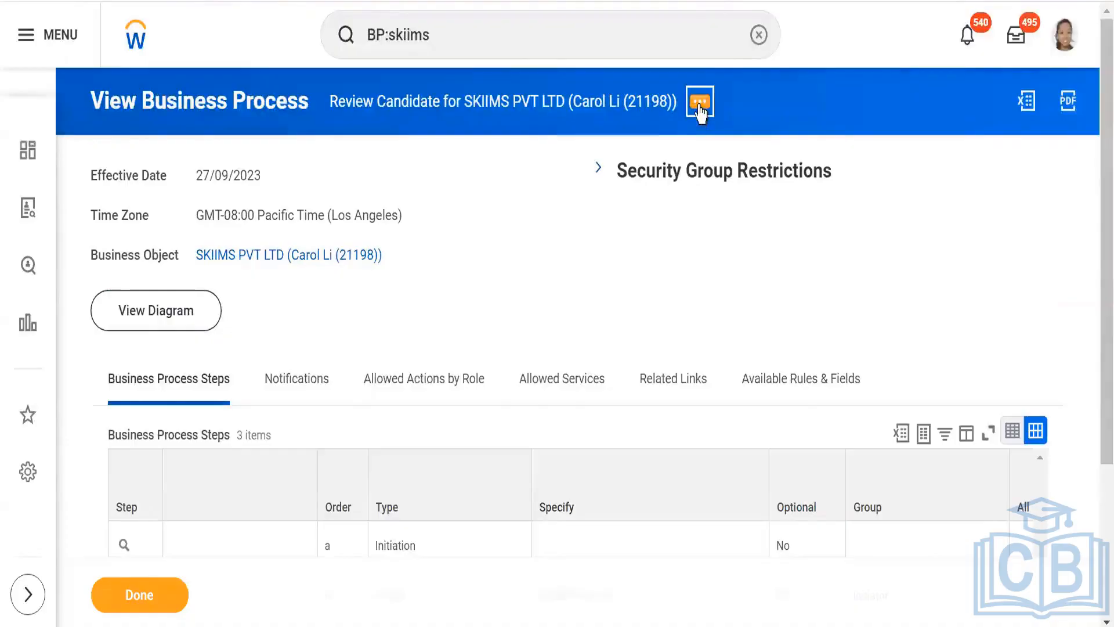
{"action": "left_click", "coordinate": [700, 104]}
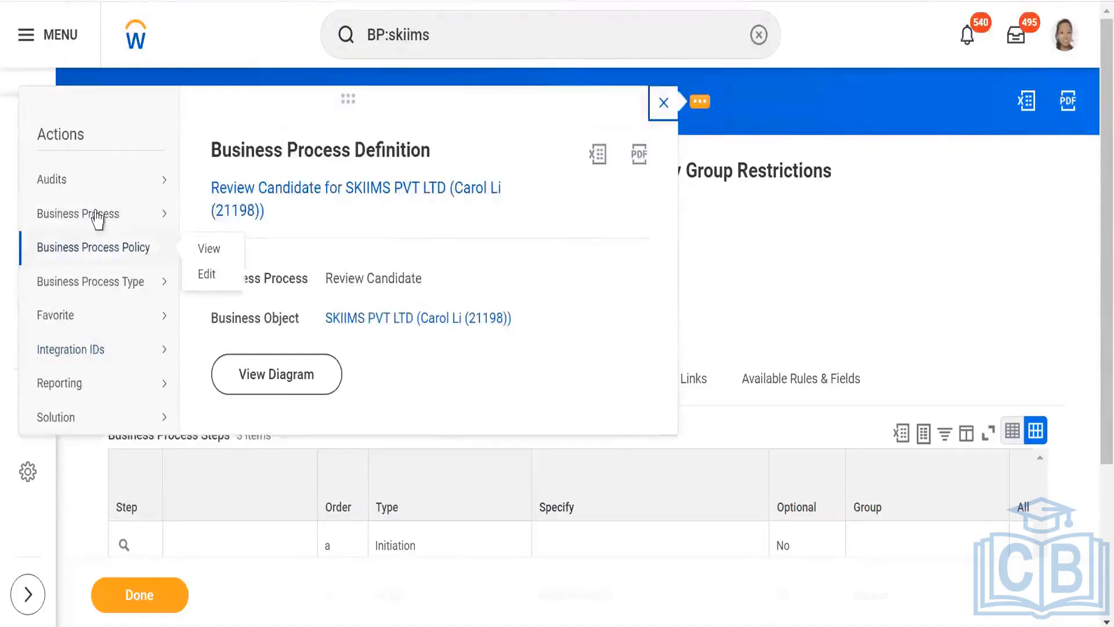
{"action": "mouse_move", "coordinate": [95, 214]}
{"action": "left_click", "coordinate": [209, 268]}
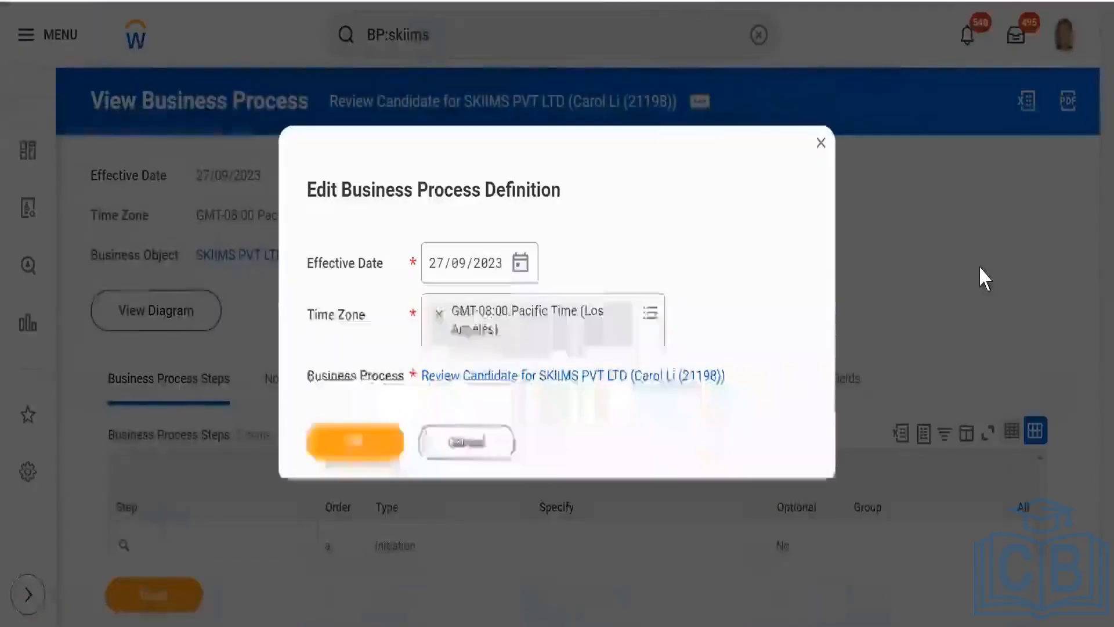
{"action": "left_click", "coordinate": [374, 445]}
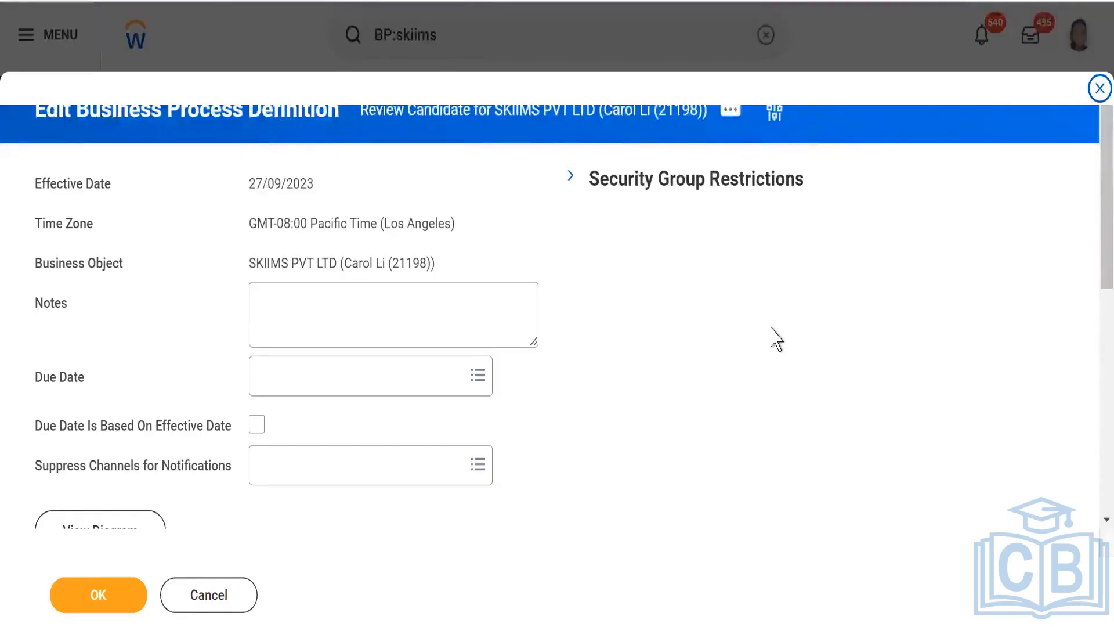
- Add a new business process step with type Action and list the actions that can be specified for it
{"action": "scroll", "coordinate": [771, 328], "scroll_direction": "down", "scroll_amount": 3}
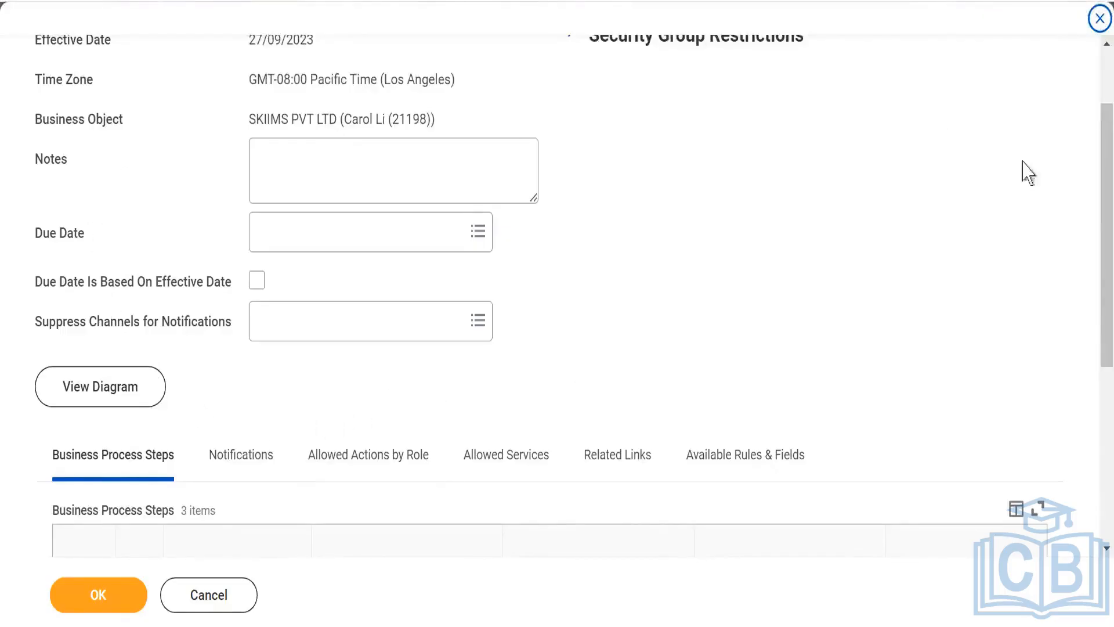
{"action": "scroll", "coordinate": [840, 204], "scroll_direction": "down", "scroll_amount": 6}
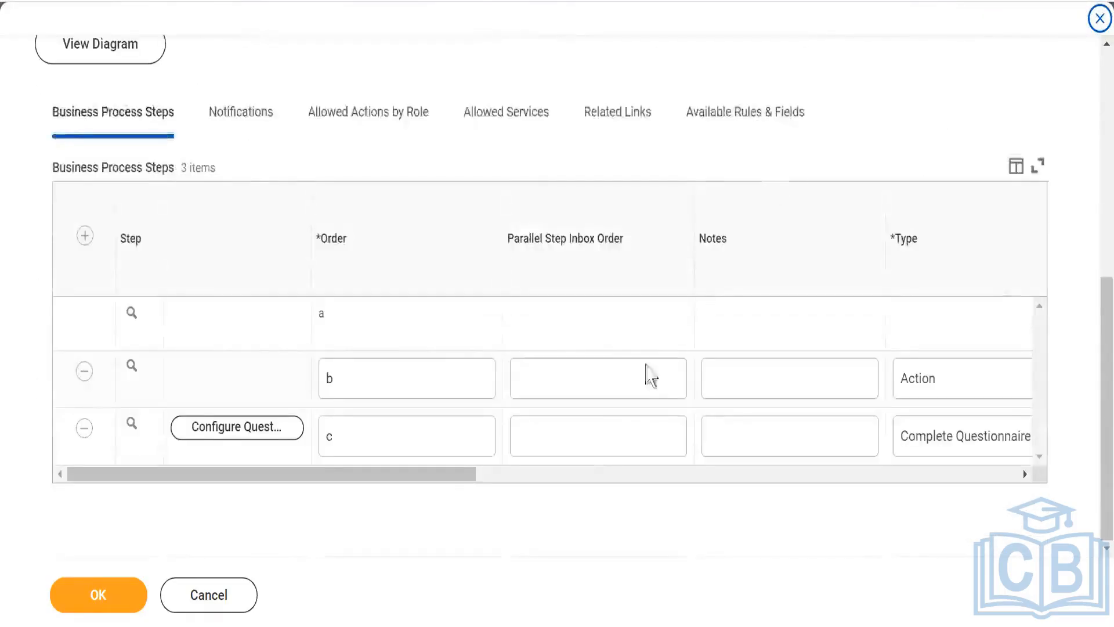
{"action": "left_click_drag", "start_coordinate": [441, 487], "coordinate": [653, 499]}
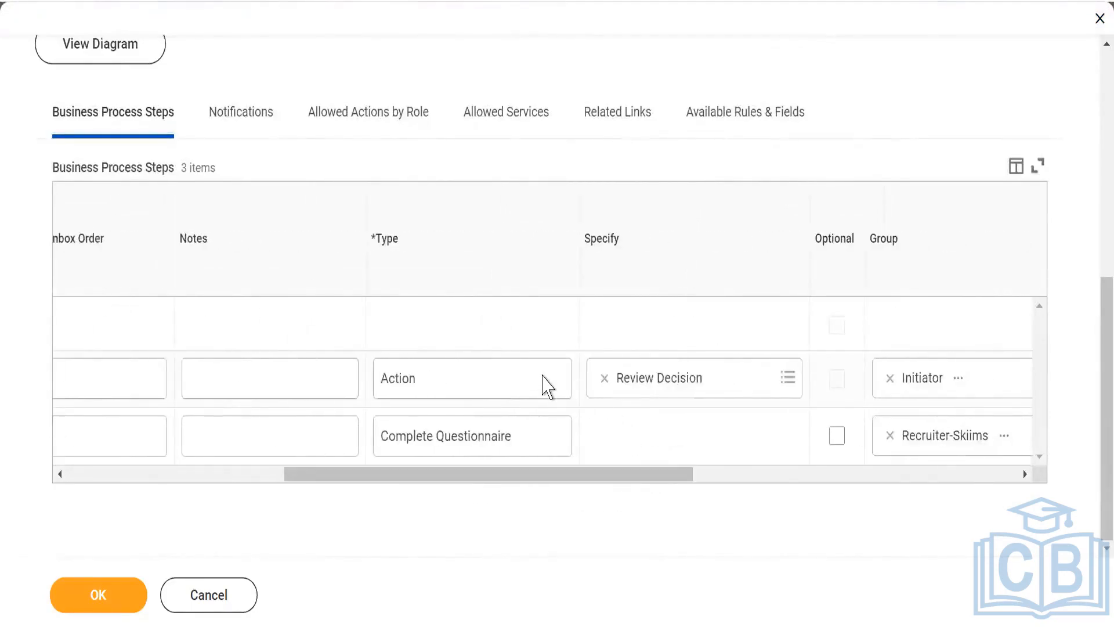
{"action": "left_click_drag", "start_coordinate": [516, 479], "coordinate": [12, 436]}
{"action": "left_click", "coordinate": [84, 241]}
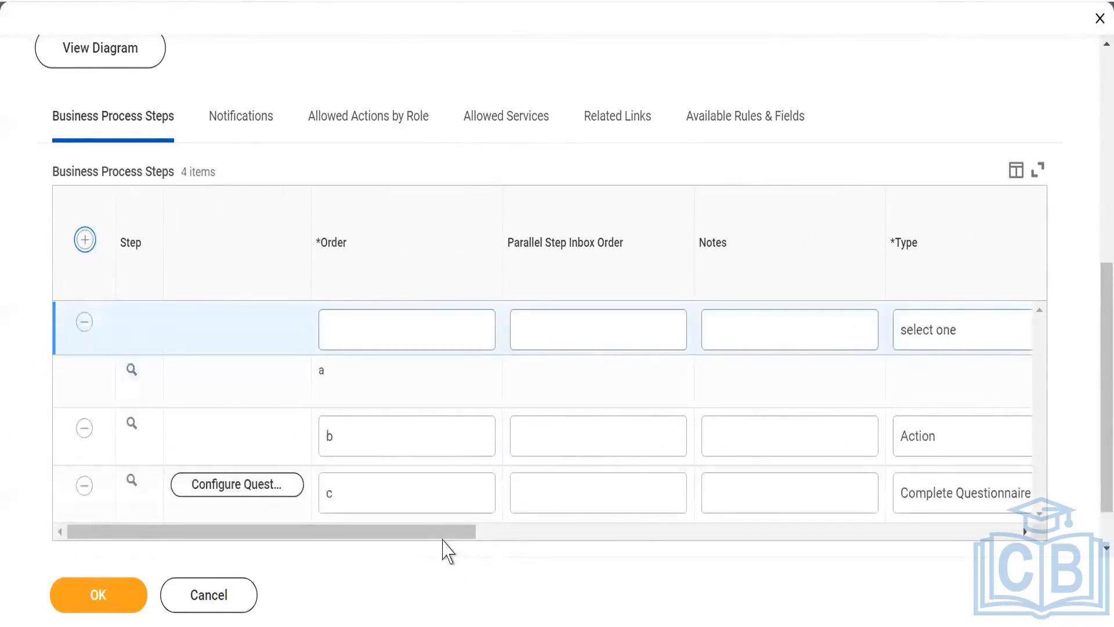
{"action": "left_click_drag", "start_coordinate": [487, 532], "coordinate": [667, 542]}
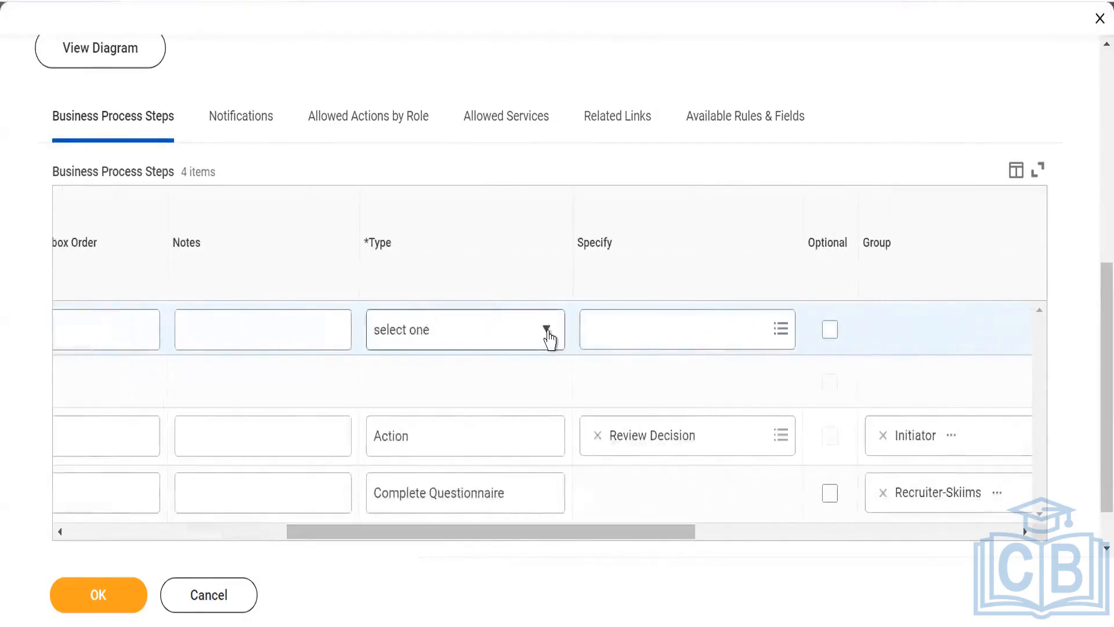
{"action": "left_click", "coordinate": [548, 331]}
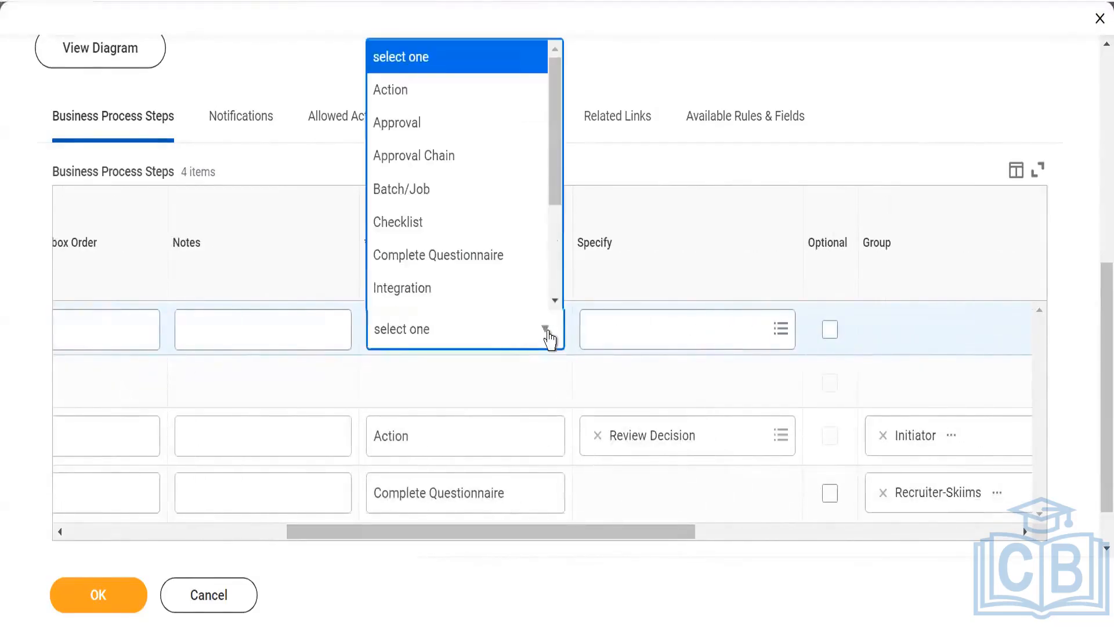
{"action": "left_click", "coordinate": [429, 90]}
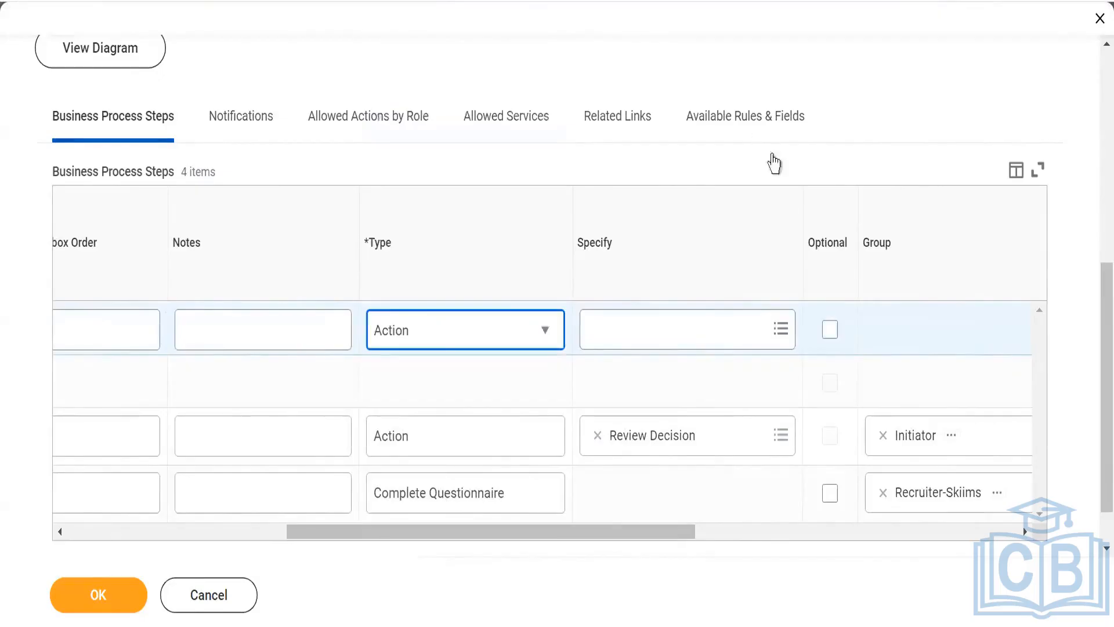
{"action": "left_click", "coordinate": [771, 338]}
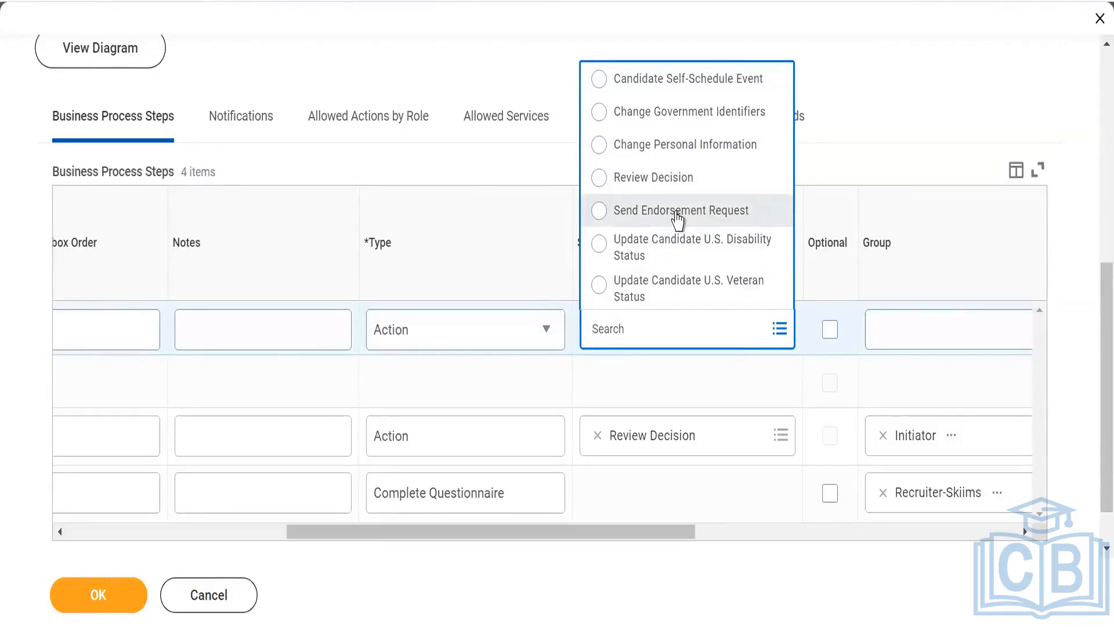
- Change the new step's type to Complete Questionnaire and search its security groups for skiims
{"action": "left_click", "coordinate": [546, 332]}
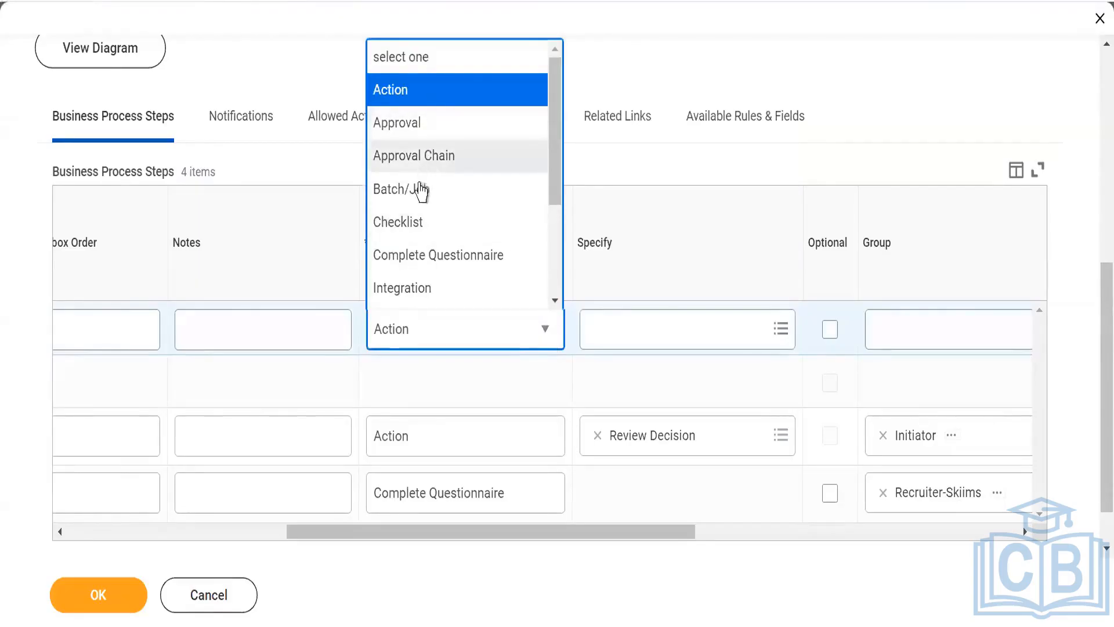
{"action": "left_click", "coordinate": [416, 257]}
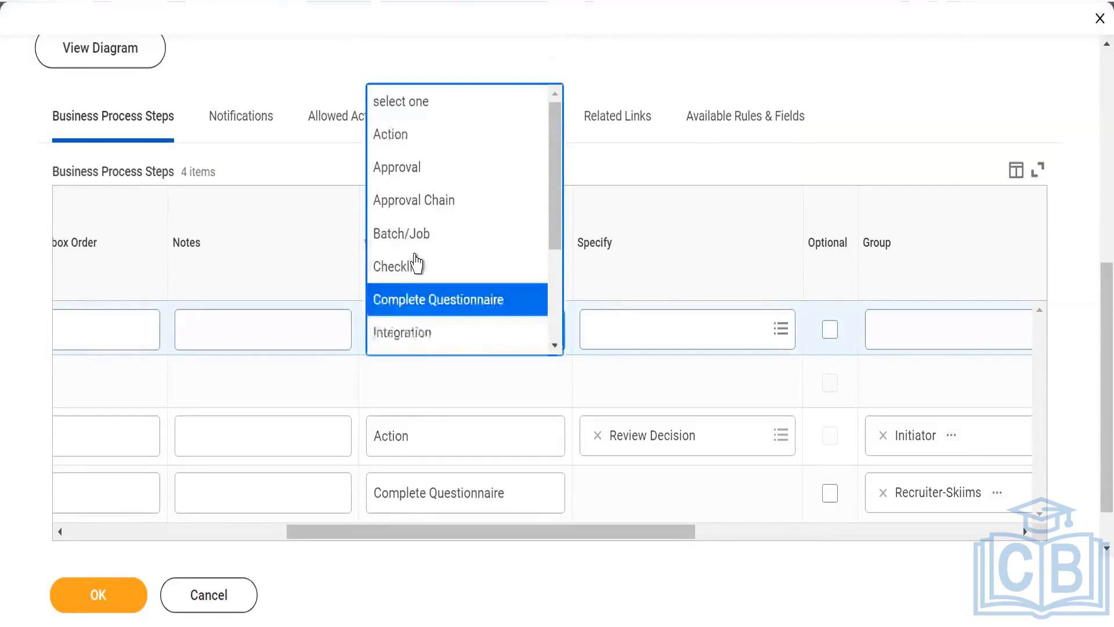
{"action": "left_click", "coordinate": [943, 333]}
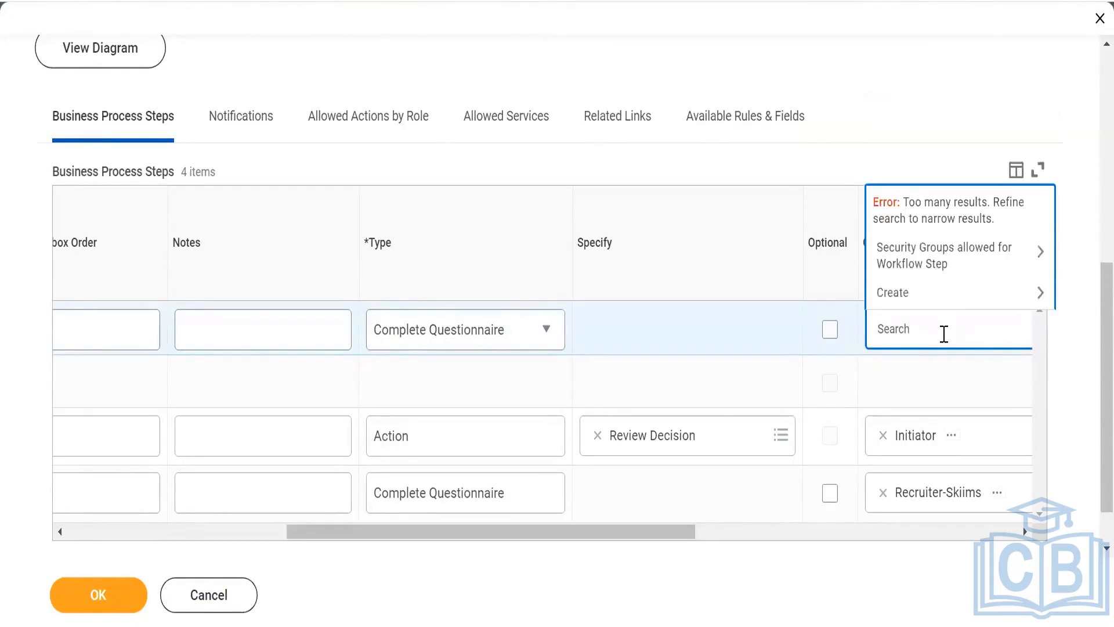
{"action": "type", "text": "skiims"}
{"action": "key", "text": "Return"}
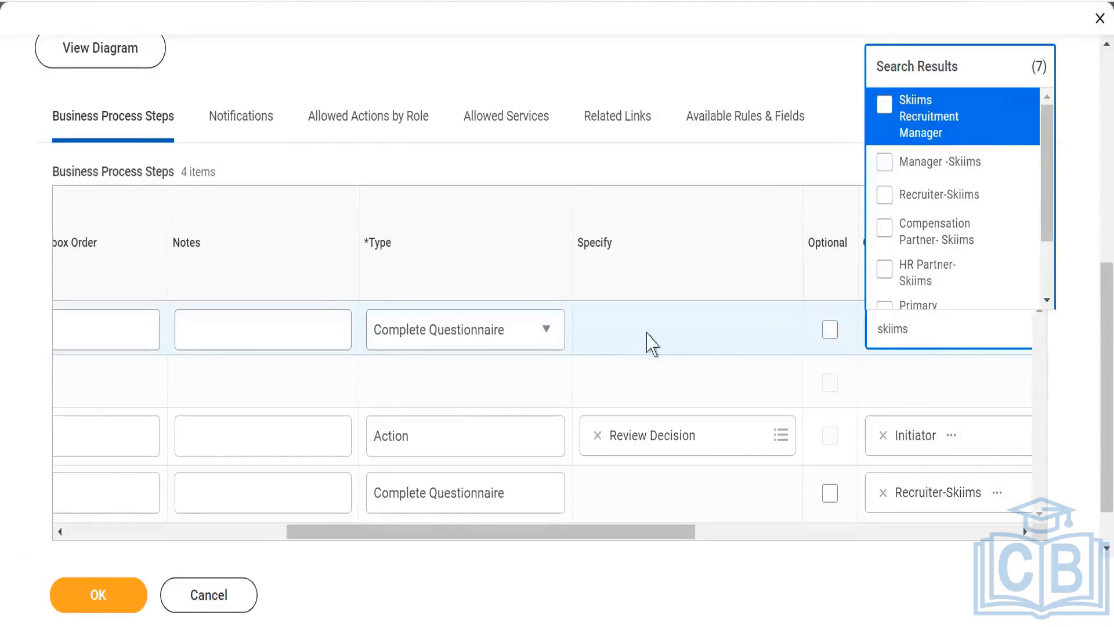
- Check the new Complete Questionnaire step's fields, then remove that unfinished step from the business process
{"action": "left_click_drag", "start_coordinate": [411, 542], "coordinate": [281, 542]}
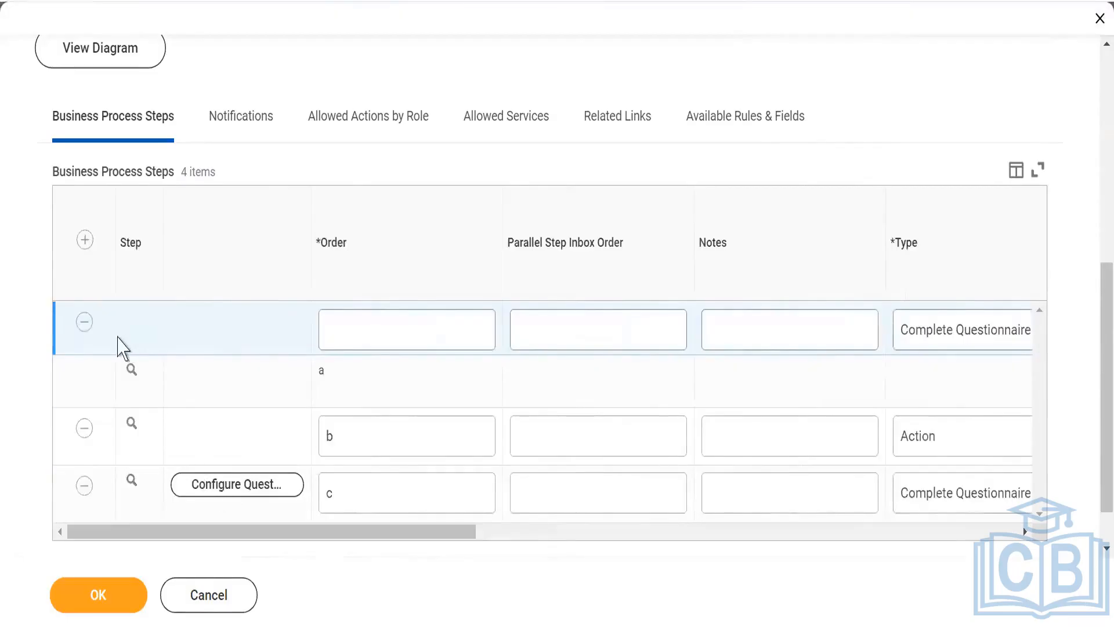
{"action": "left_click_drag", "start_coordinate": [455, 532], "coordinate": [788, 546]}
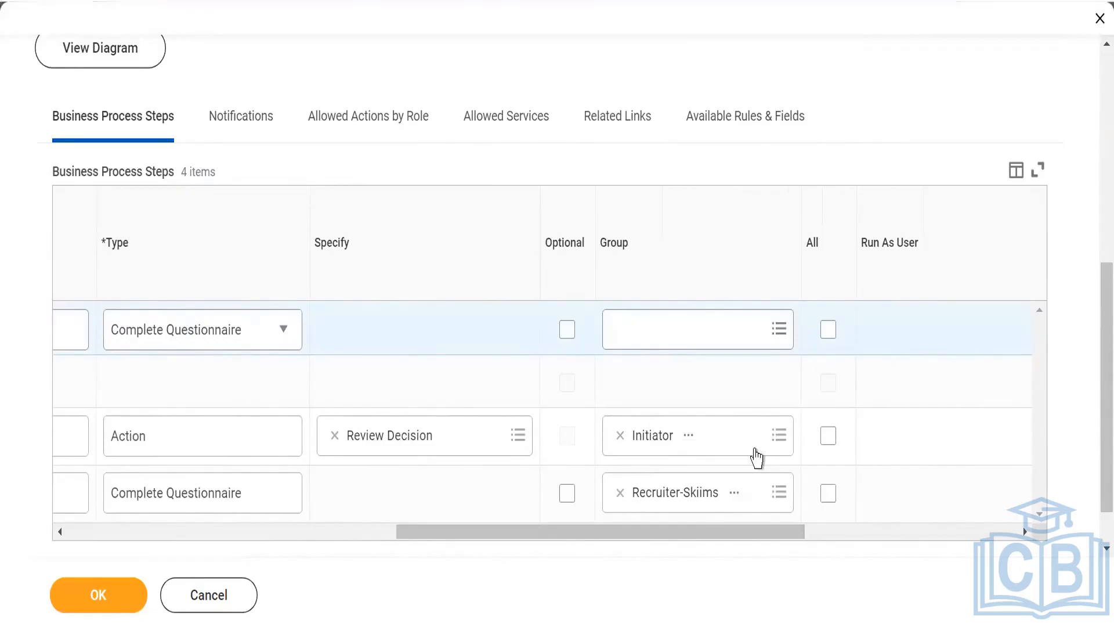
{"action": "left_click_drag", "start_coordinate": [437, 532], "coordinate": [119, 530]}
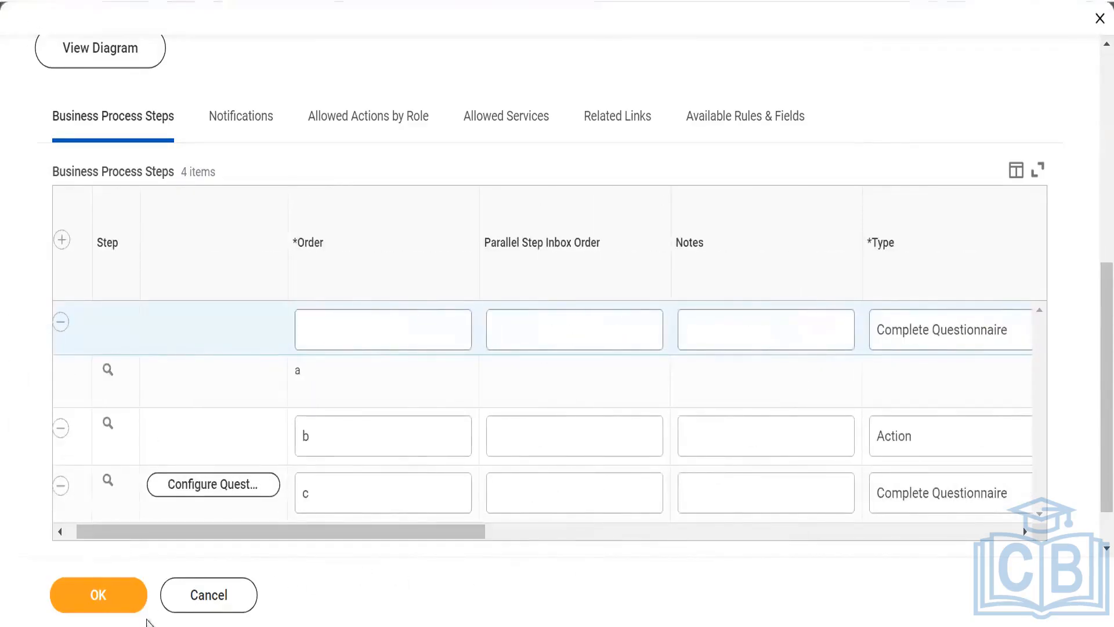
{"action": "left_click_drag", "start_coordinate": [107, 535], "coordinate": [72, 394]}
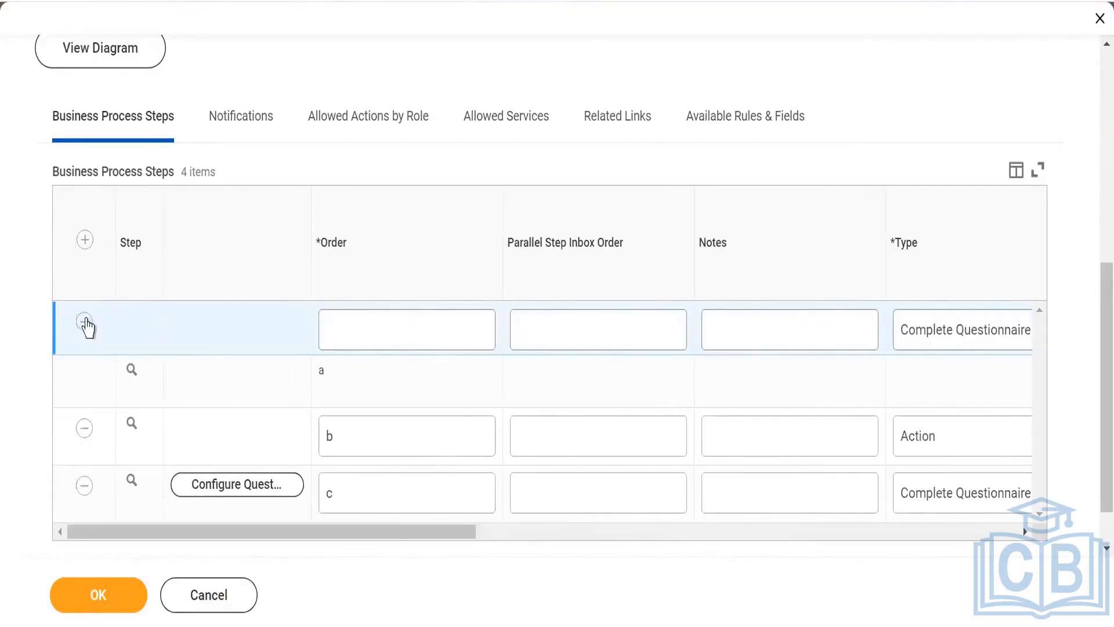
{"action": "left_click", "coordinate": [84, 323]}
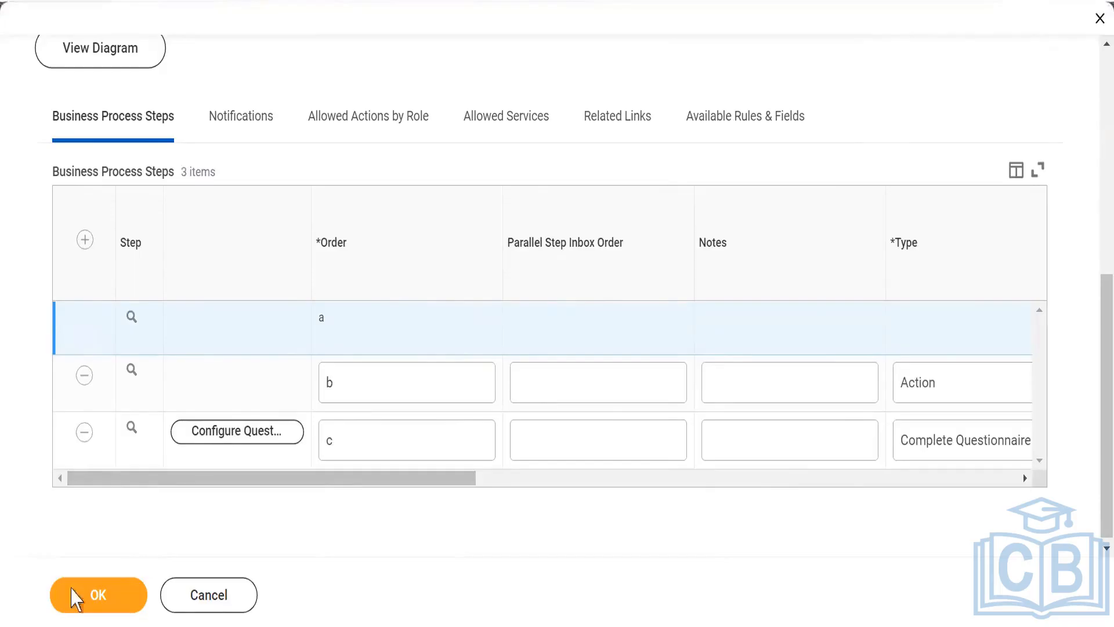
- Save the Review Candidate definition and open the questionnaire configuration of step c, effective 27/09/2023
{"action": "left_click", "coordinate": [92, 596]}
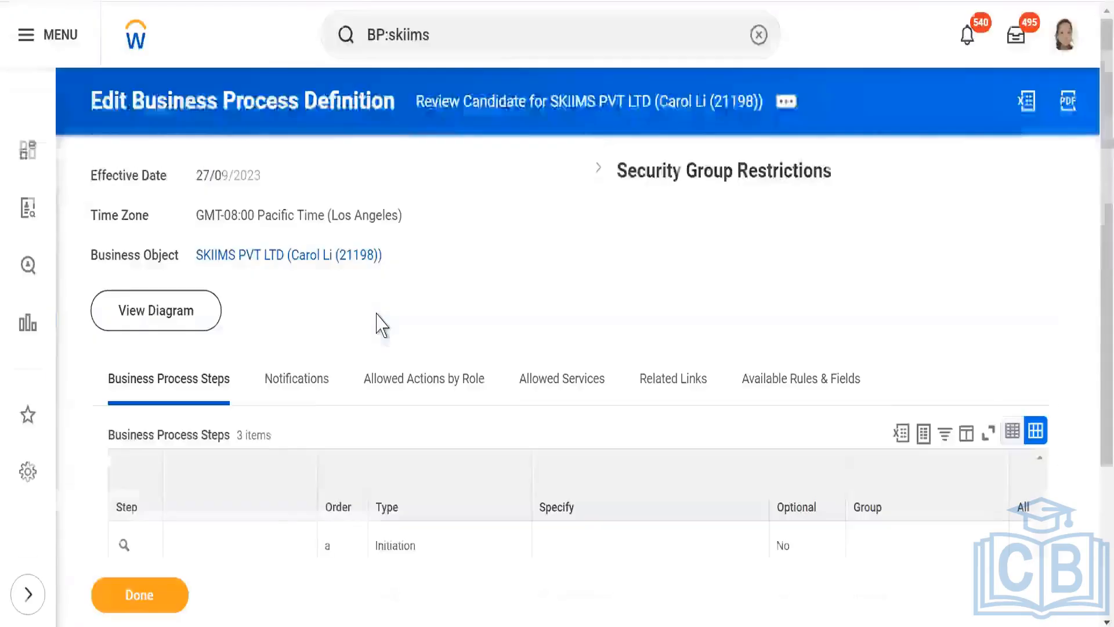
{"action": "scroll", "coordinate": [426, 287], "scroll_direction": "down", "scroll_amount": 3}
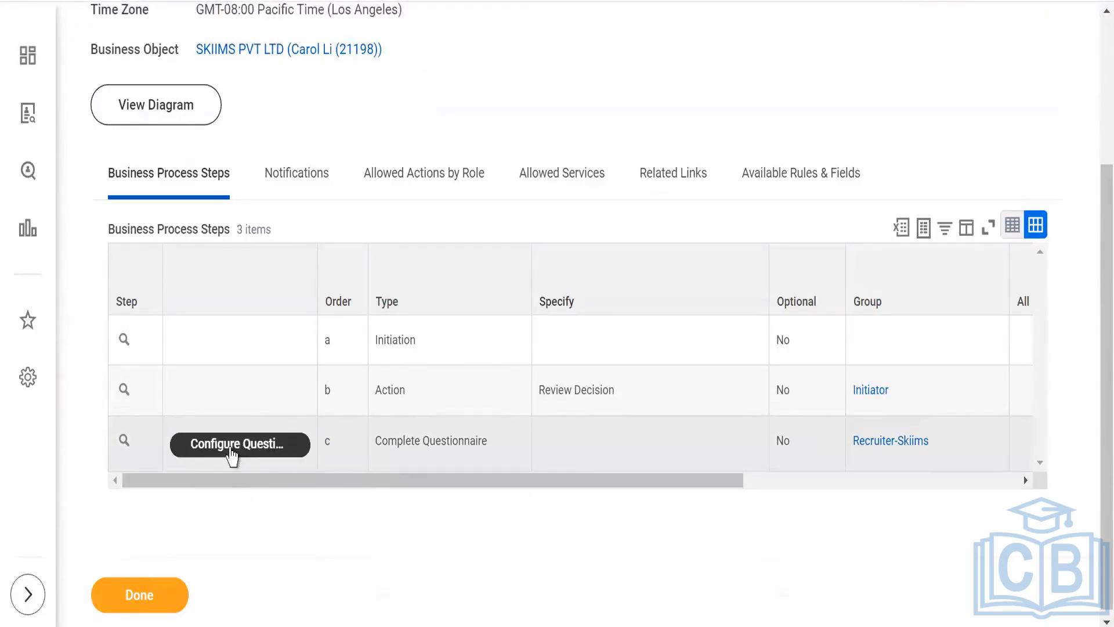
{"action": "left_click", "coordinate": [232, 455]}
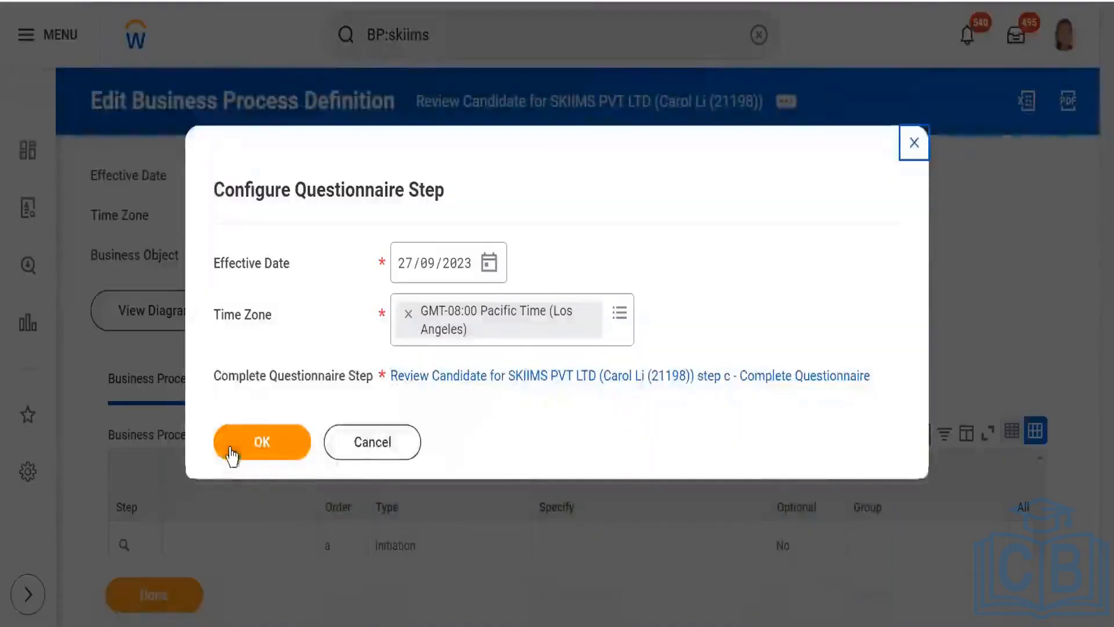
{"action": "left_click", "coordinate": [232, 456]}
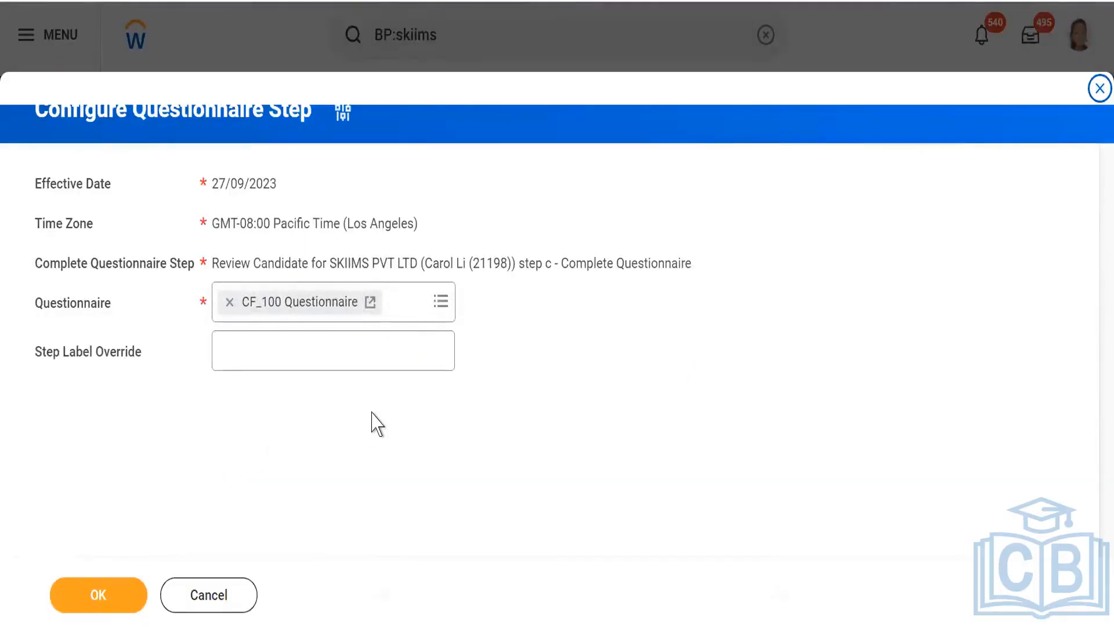
- Check the available questionnaires, keep CF_100 Questionnaire for step c without a label override, and save and close the definition
{"action": "left_click", "coordinate": [441, 306]}
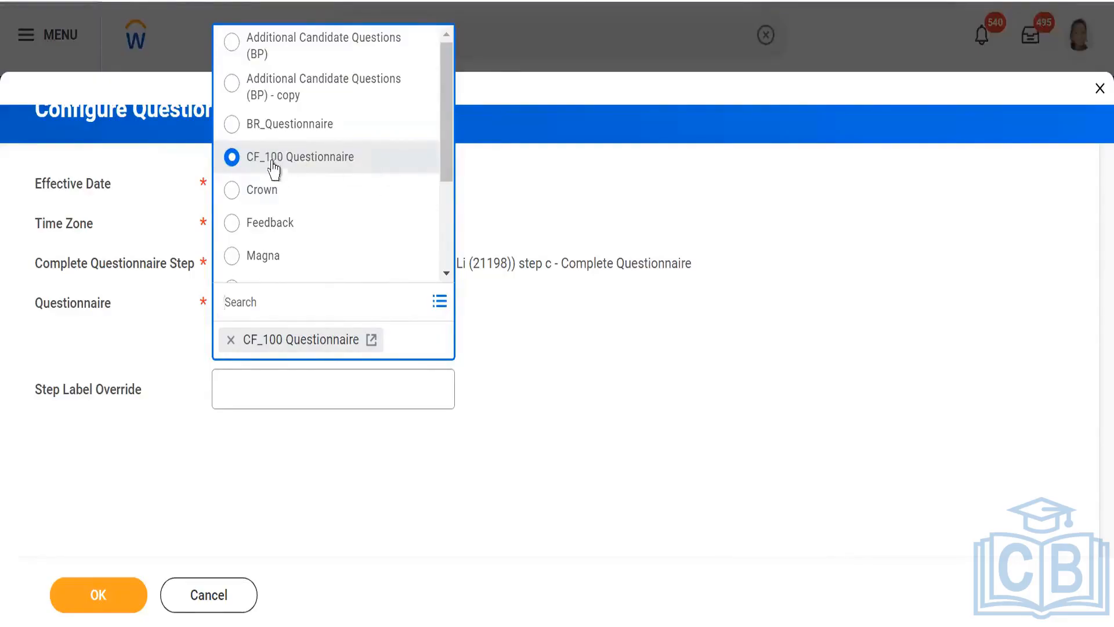
{"action": "left_click", "coordinate": [542, 343]}
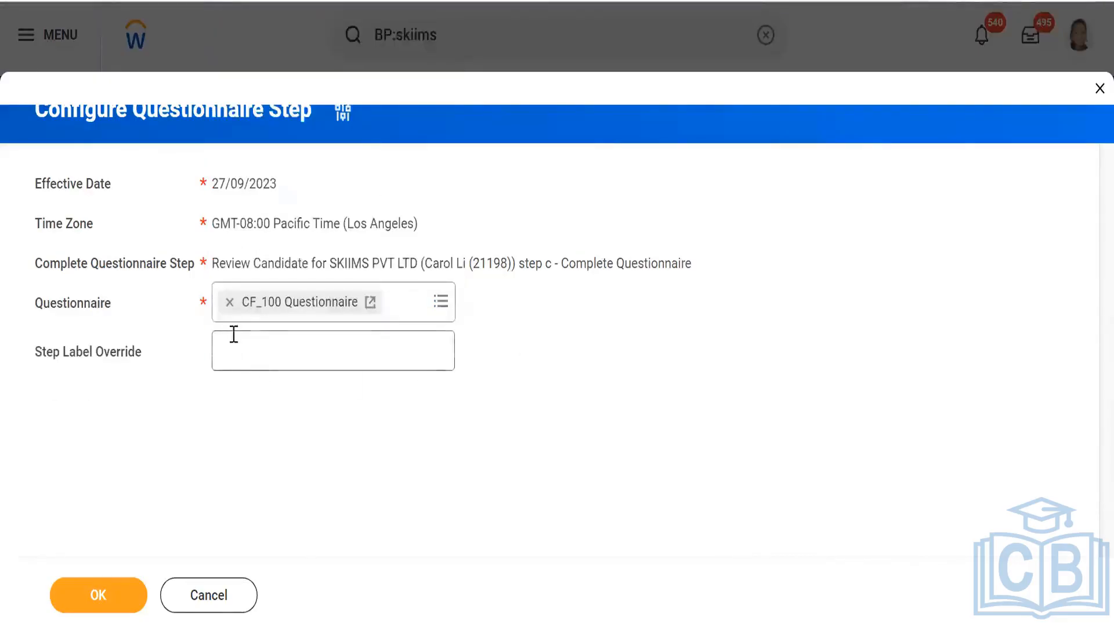
{"action": "left_click", "coordinate": [383, 350]}
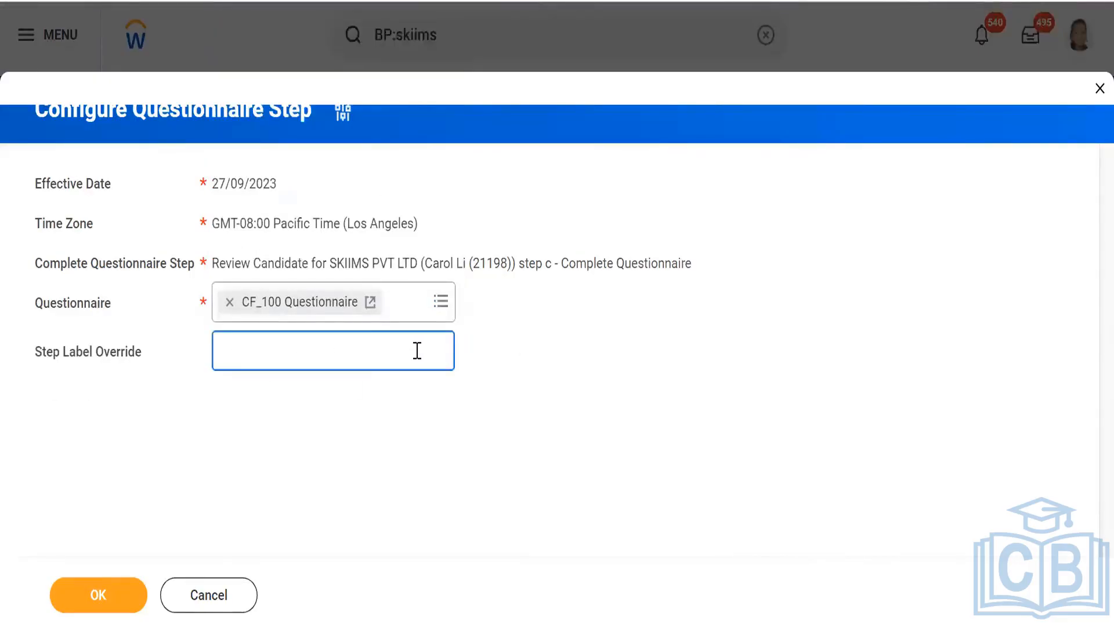
{"action": "left_click", "coordinate": [590, 355]}
{"action": "left_click", "coordinate": [440, 306]}
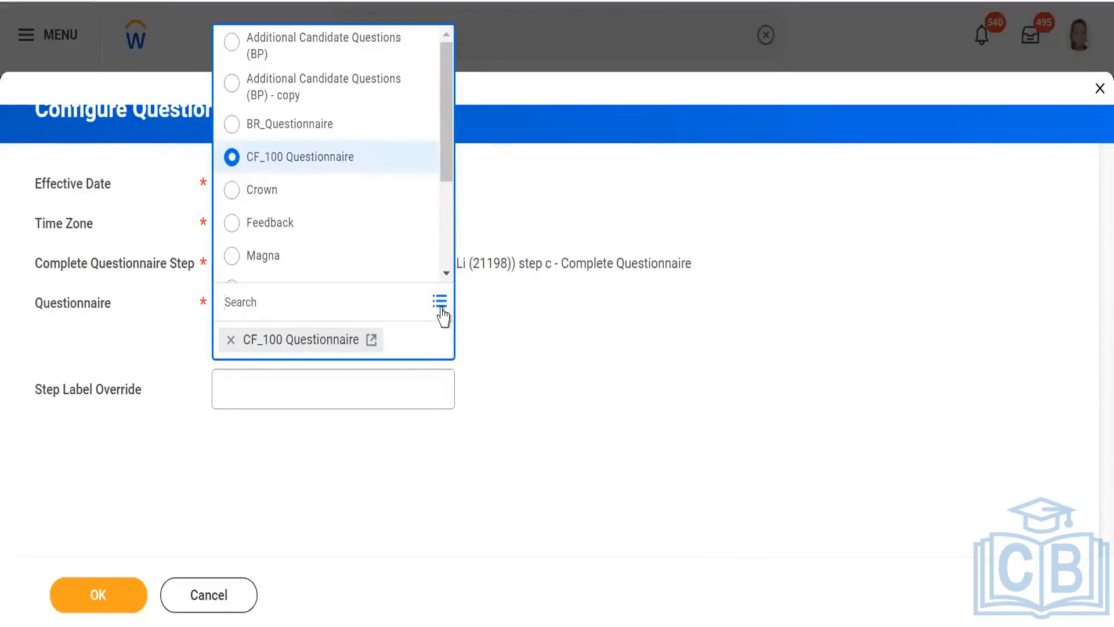
{"action": "left_click", "coordinate": [602, 377]}
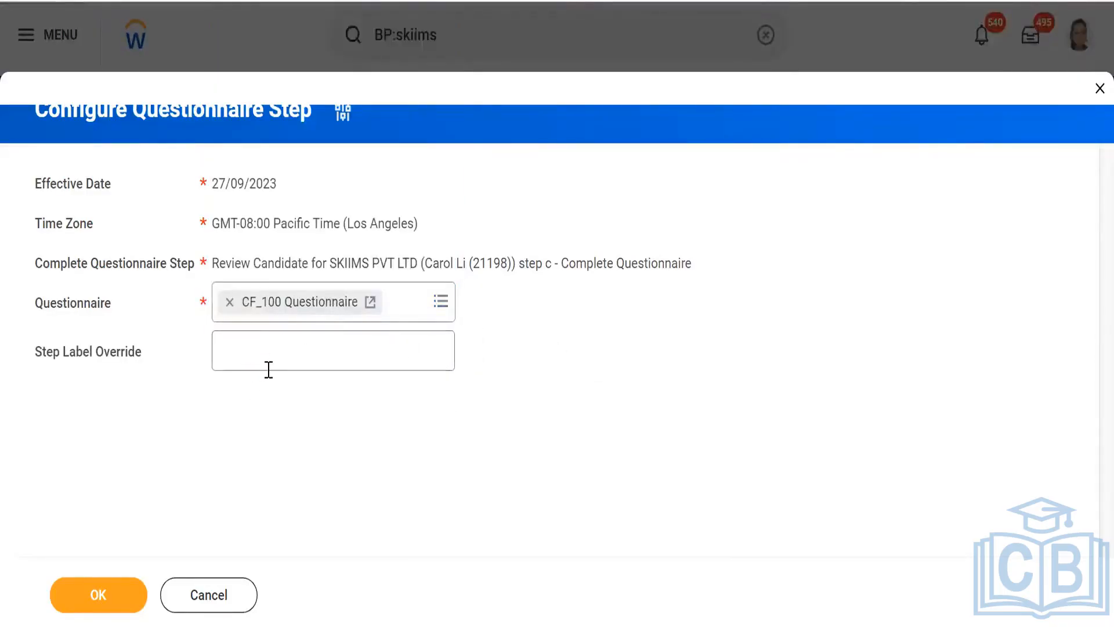
{"action": "left_click", "coordinate": [85, 603]}
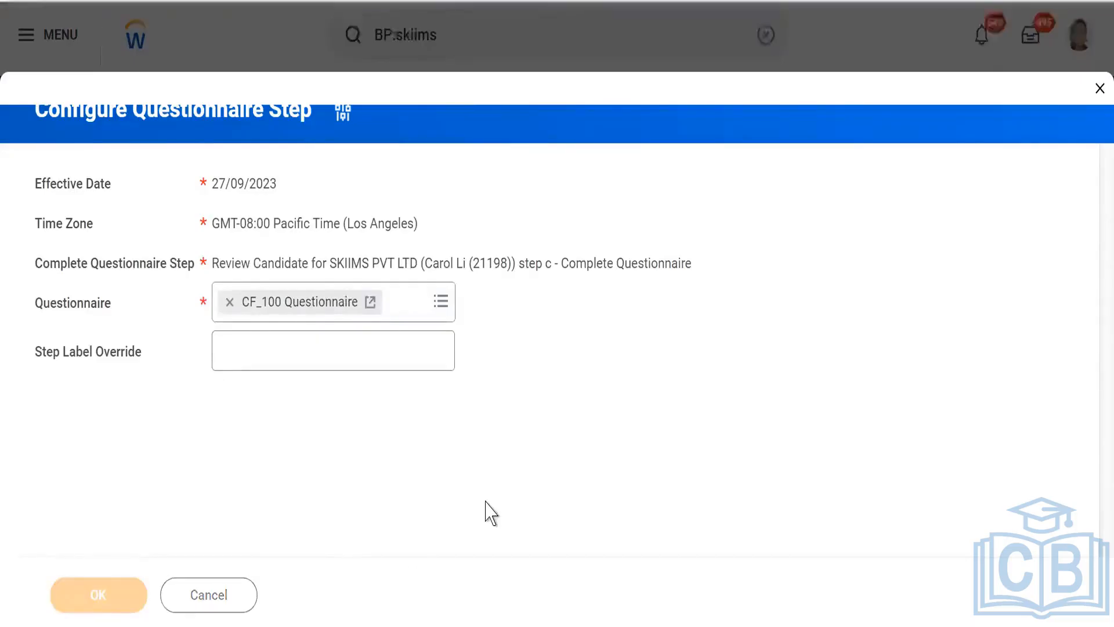
{"action": "left_click", "coordinate": [144, 600]}
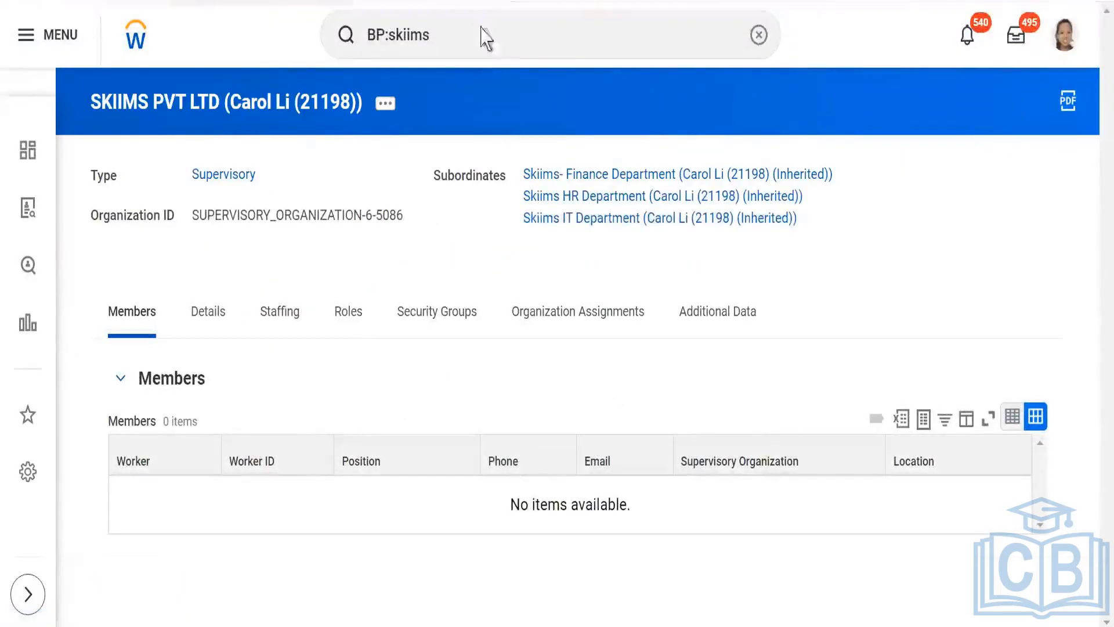
- Search for "BP: Skiims review", open the Review Candidate definition for SKIIMS PVT LTD, and examine its business process steps
{"action": "left_click_drag", "start_coordinate": [499, 33], "coordinate": [358, 39]}
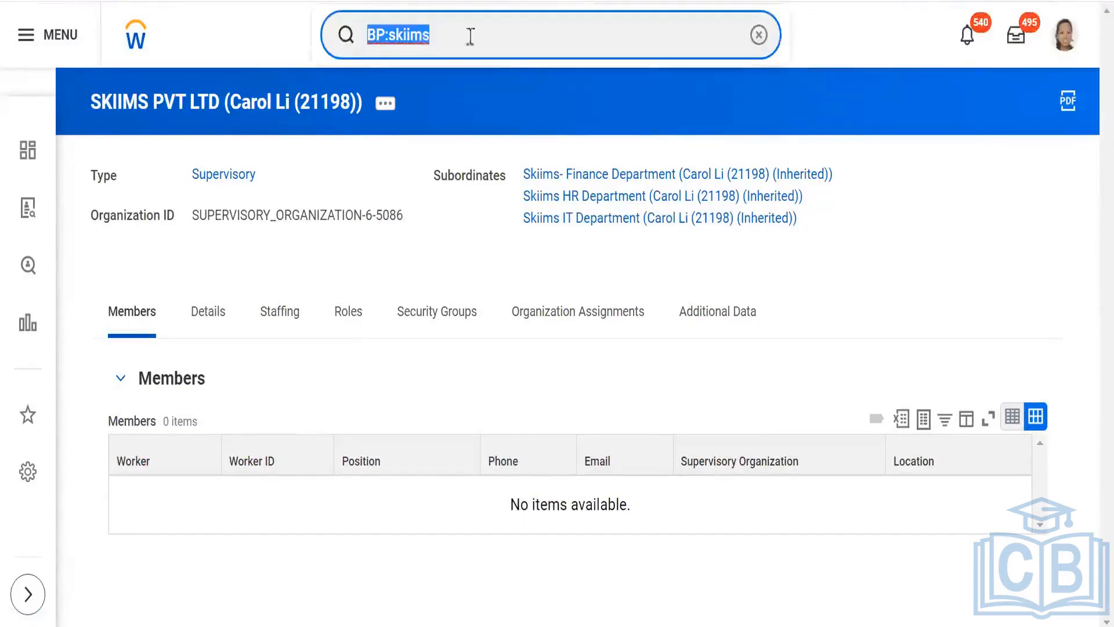
{"action": "type", "text": "BP:"}
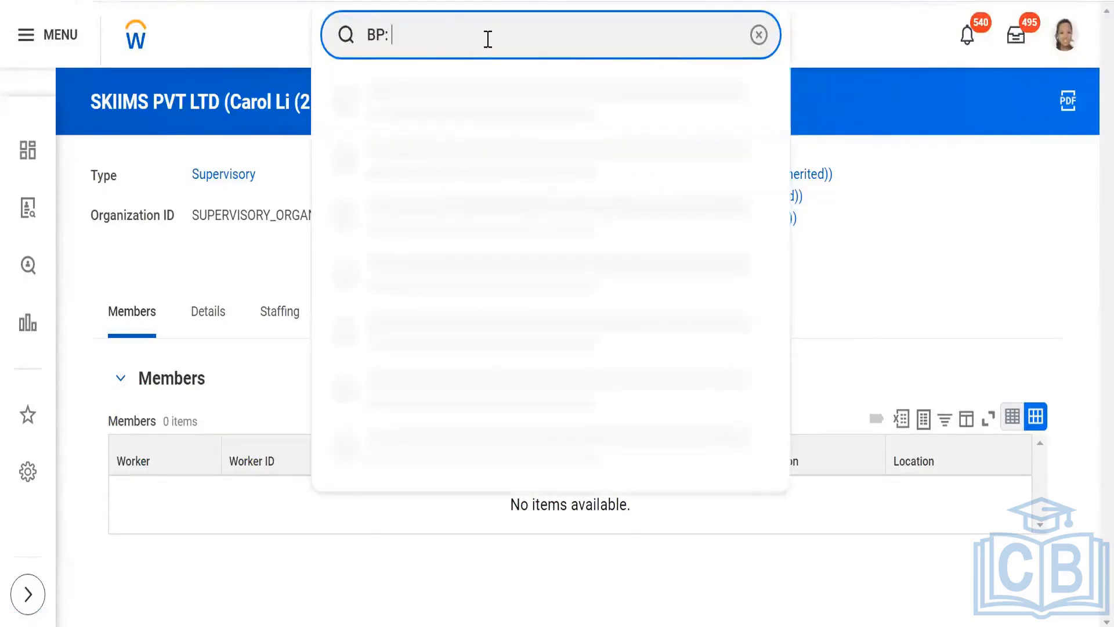
{"action": "type", "text": " Skiims "}
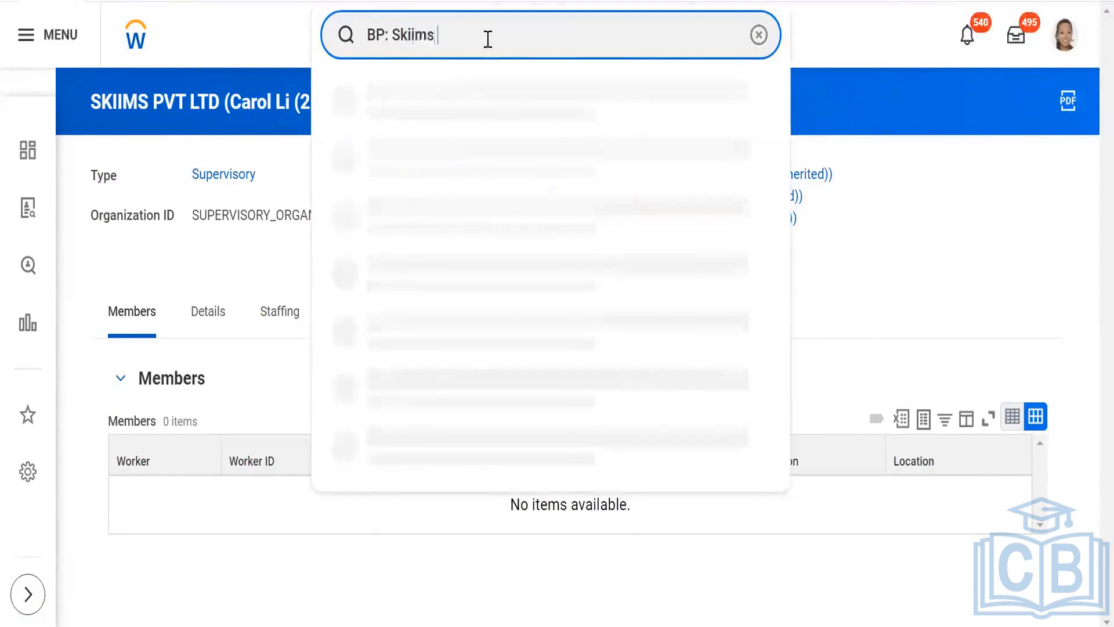
{"action": "type", "text": "review"}
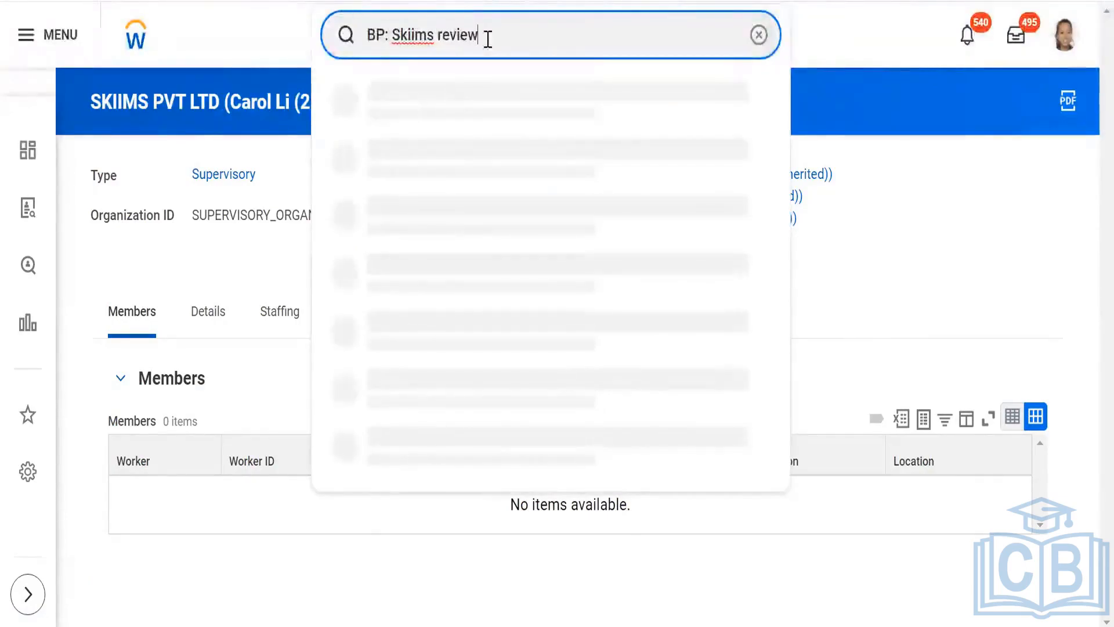
{"action": "left_click", "coordinate": [473, 104]}
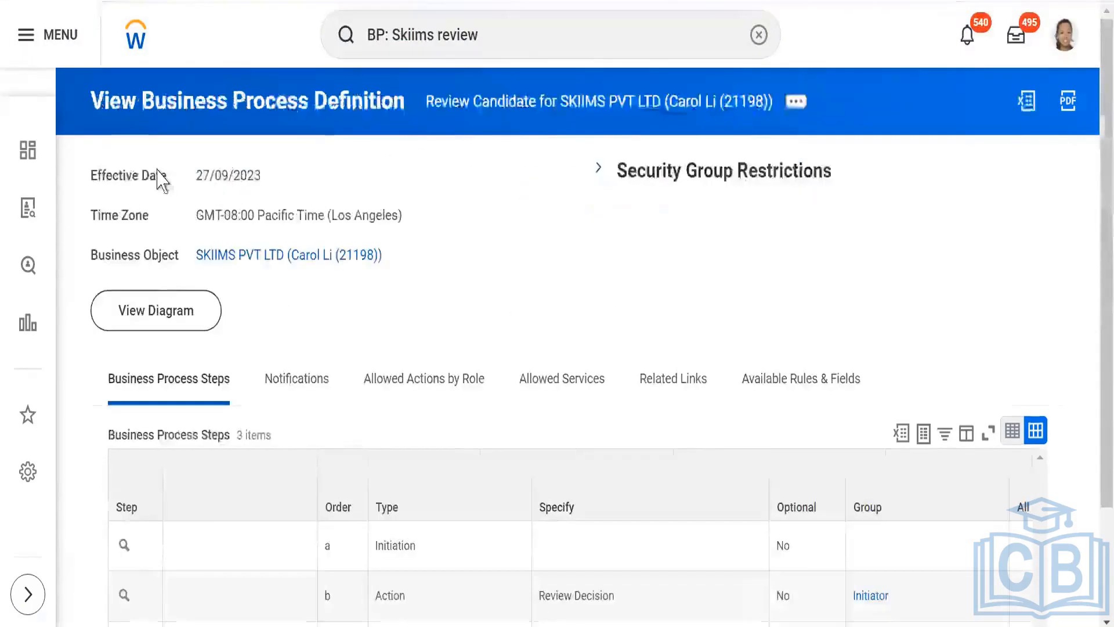
{"action": "scroll", "coordinate": [158, 180], "scroll_direction": "down", "scroll_amount": 3}
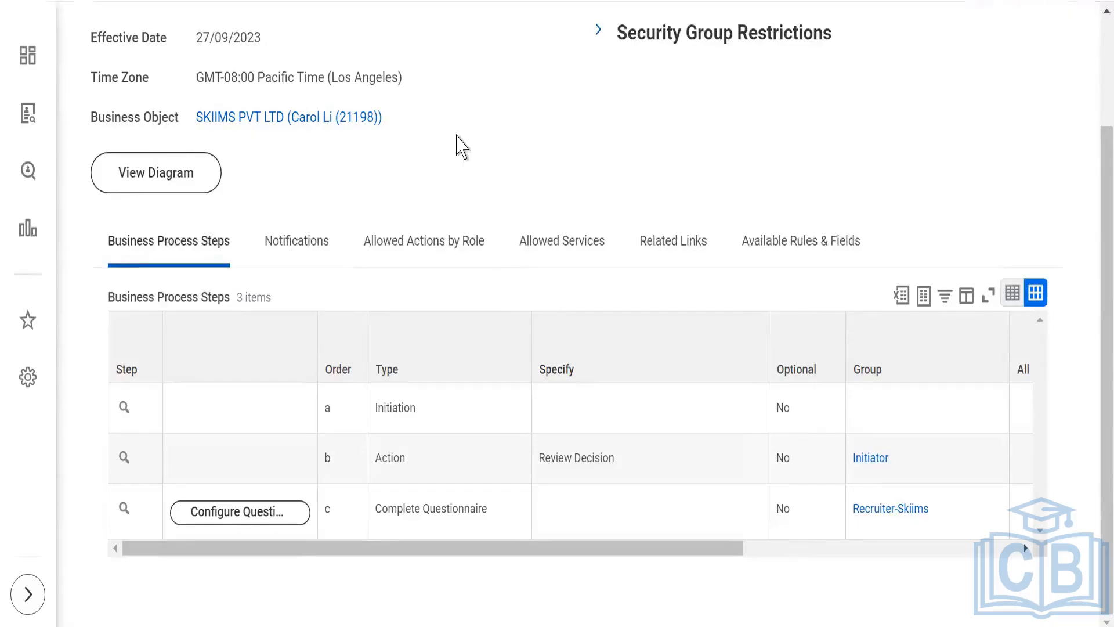
{"action": "scroll", "coordinate": [454, 142], "scroll_direction": "up", "scroll_amount": 3}
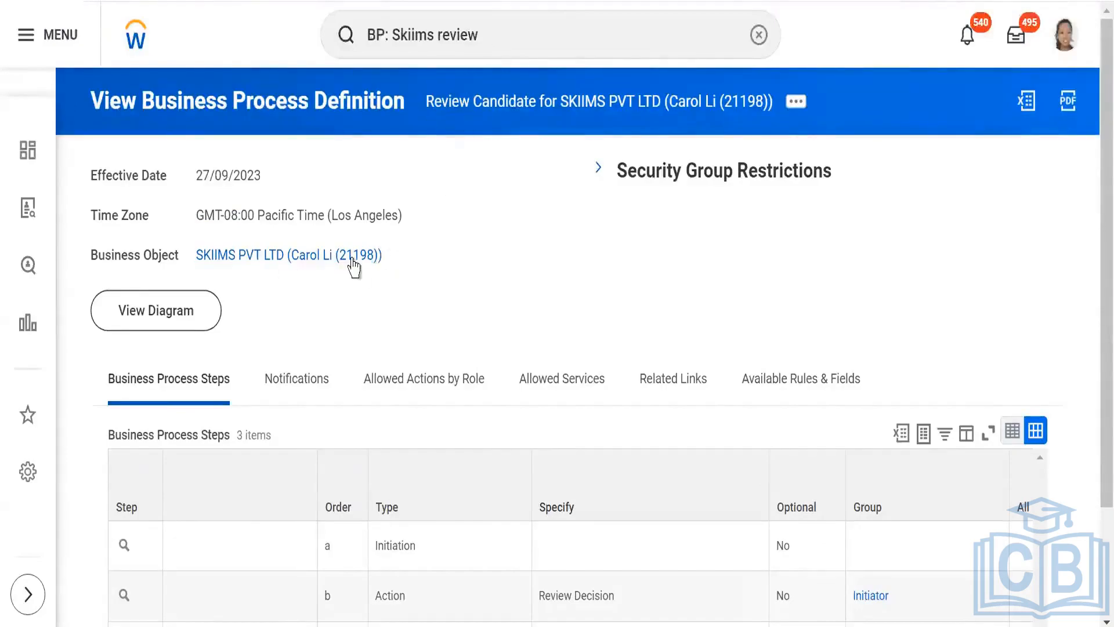
- Start a new business process definition for the SKIIMS PVT LTD organization and set its business process type to Screen
{"action": "left_click", "coordinate": [285, 256]}
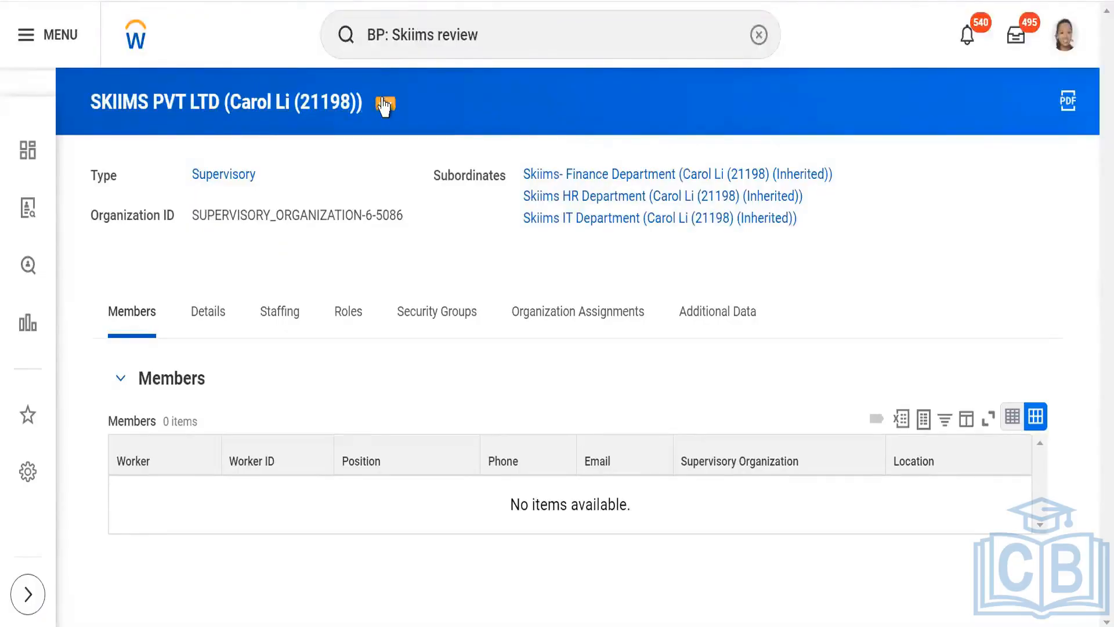
{"action": "left_click", "coordinate": [384, 105]}
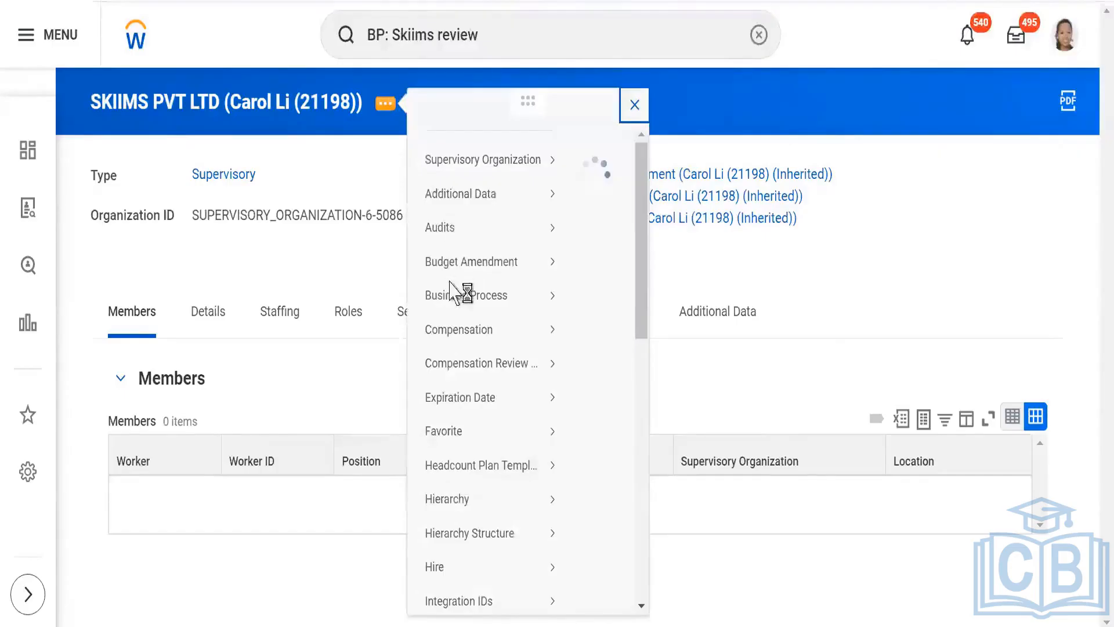
{"action": "mouse_move", "coordinate": [453, 302]}
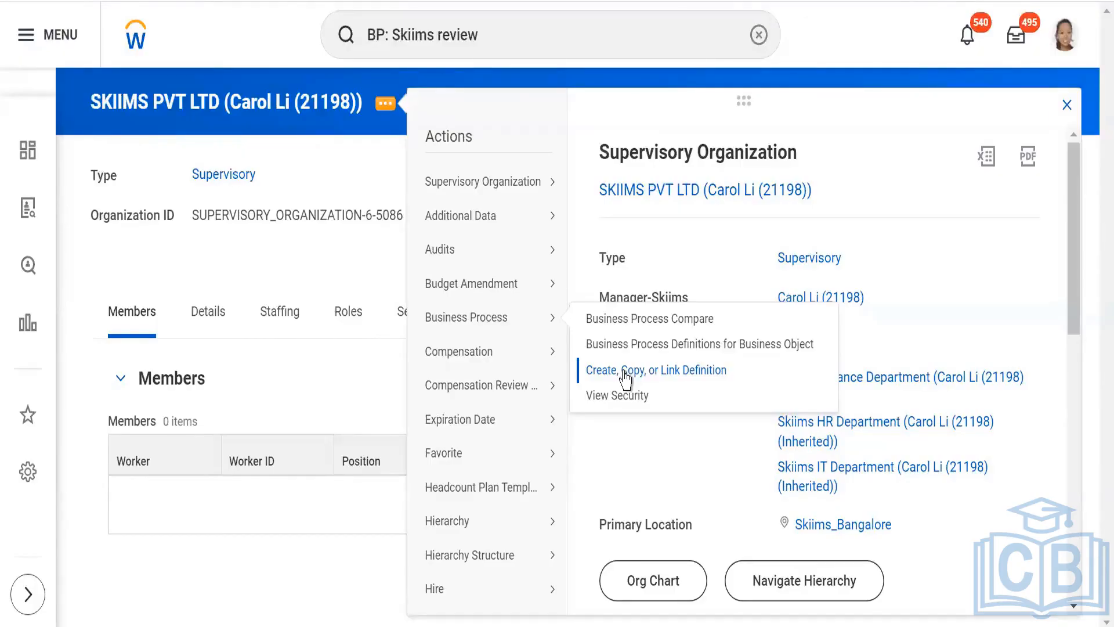
{"action": "left_click", "coordinate": [625, 371]}
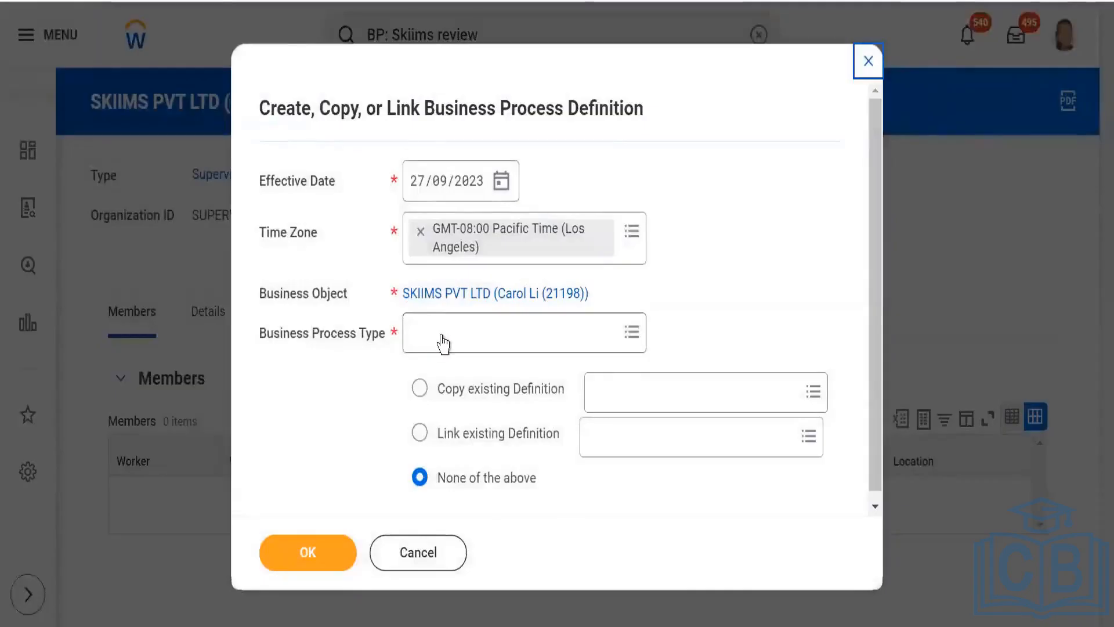
{"action": "left_click", "coordinate": [442, 334]}
{"action": "type", "text": "scr"}
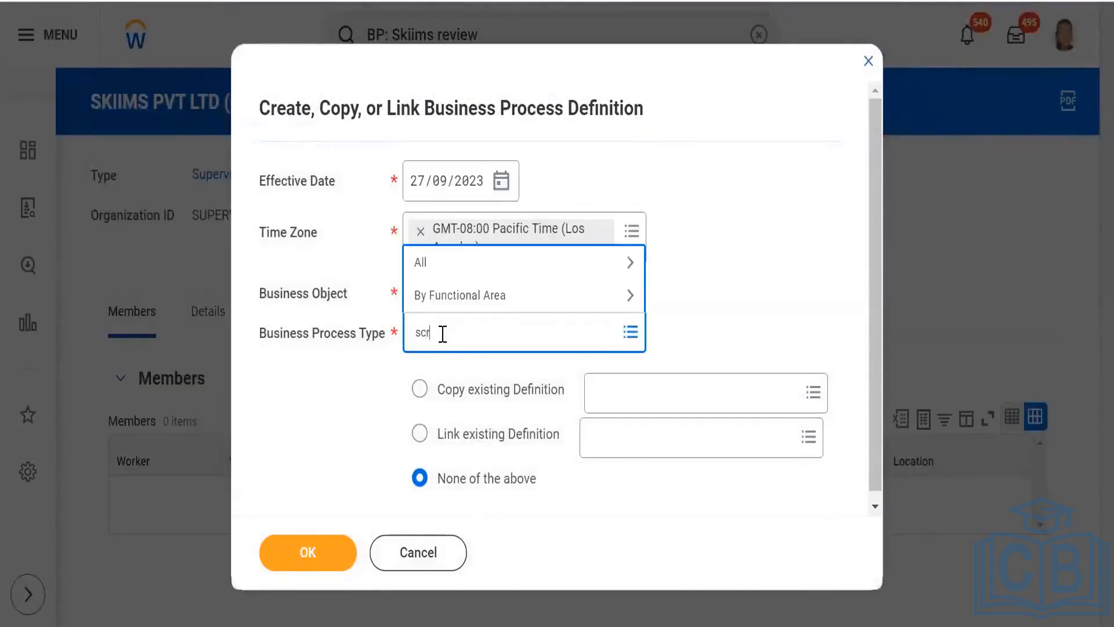
{"action": "type", "text": "een"}
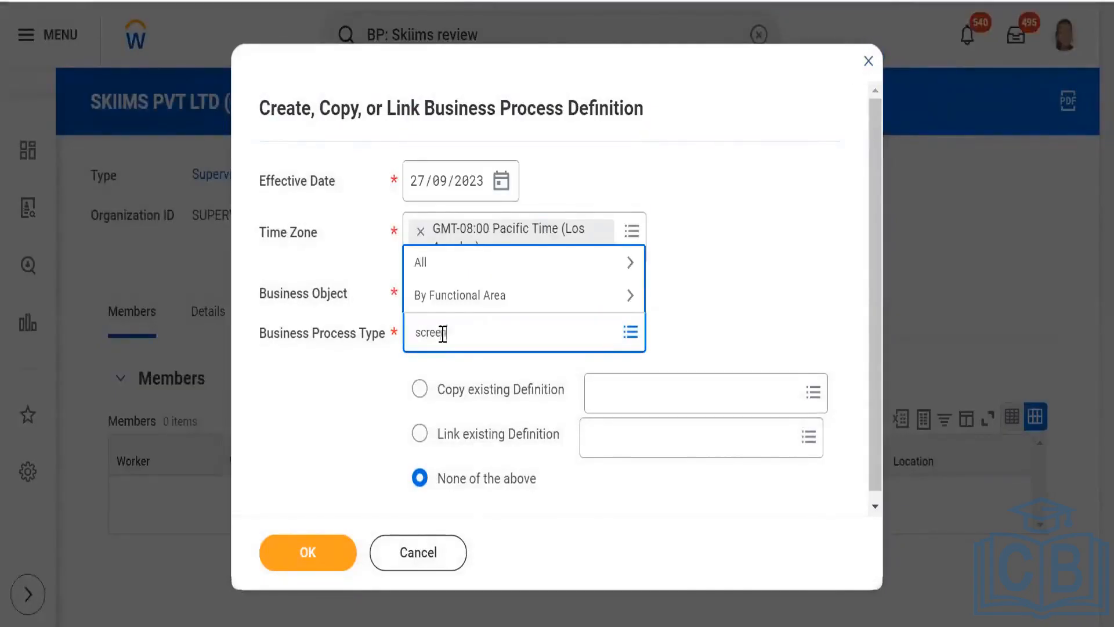
{"action": "key", "text": "Return"}
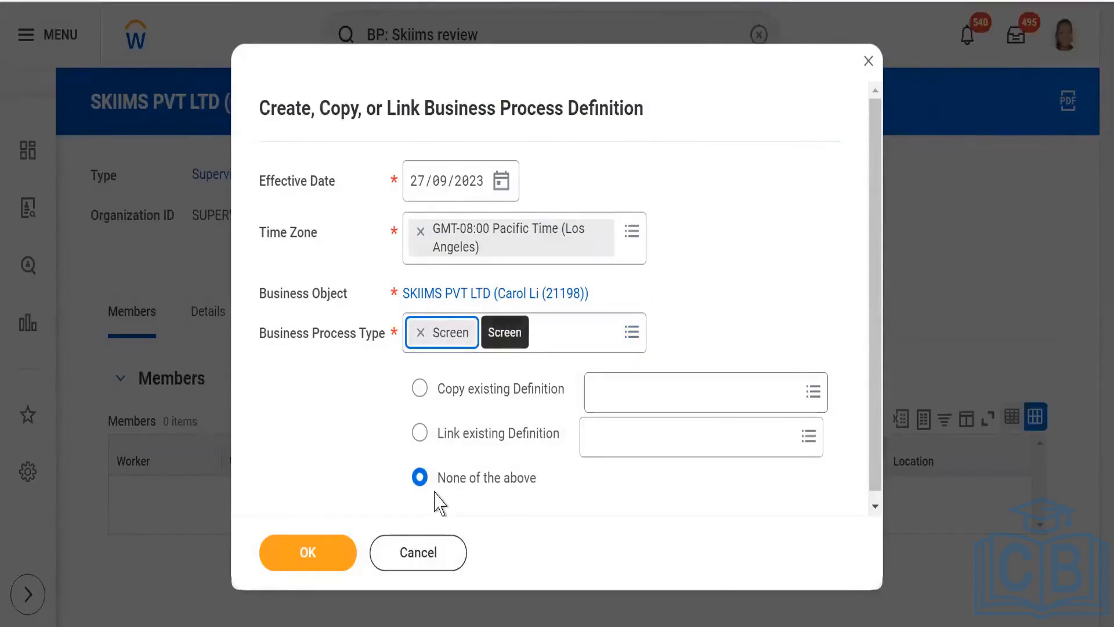
- Base the new definition on a copy of the existing Screen for Magna Info-Tech Private Limited definition and continue to its details
{"action": "left_click", "coordinate": [650, 394]}
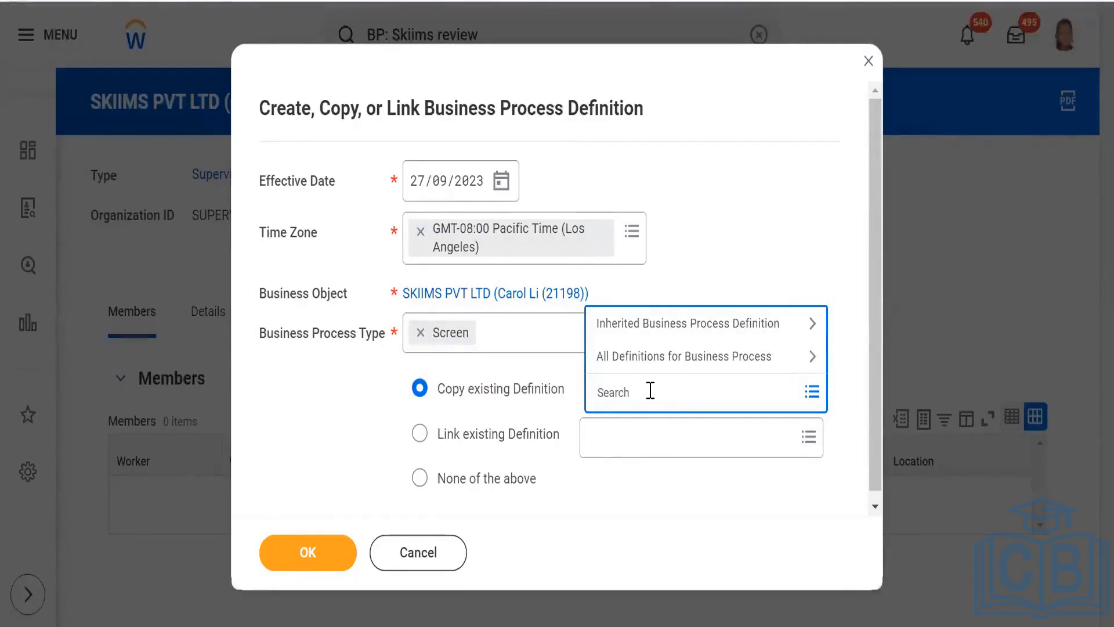
{"action": "type", "text": "magna"}
{"action": "key", "text": "Return"}
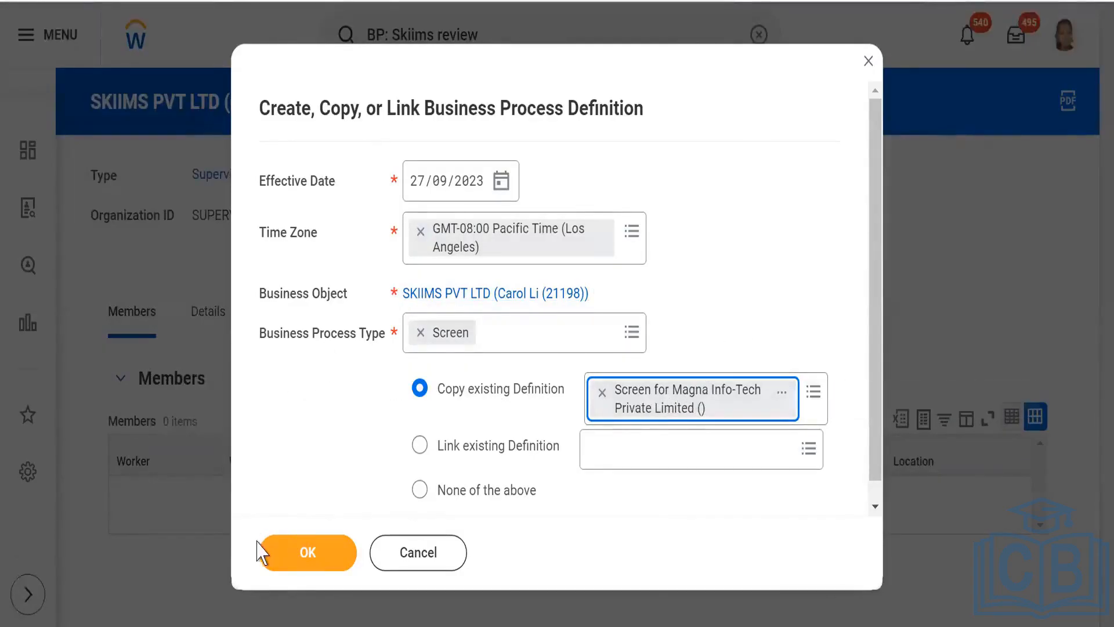
{"action": "left_click", "coordinate": [295, 565]}
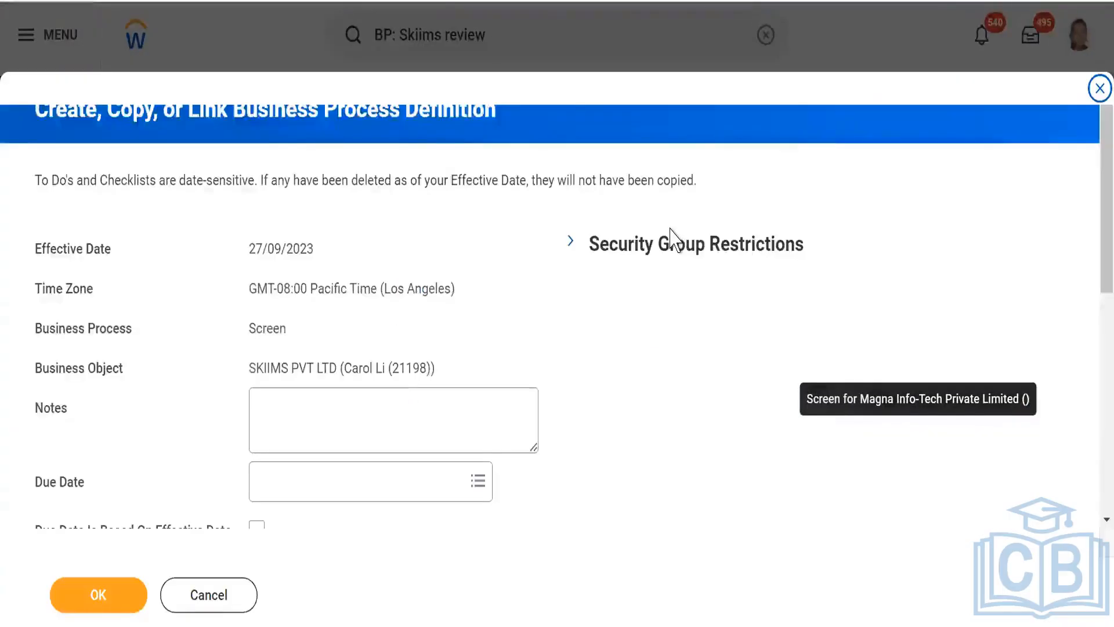
- Check the copied steps' types, specified actions and groups, and create the Screen definition for SKIIMS PVT LTD
{"action": "scroll", "coordinate": [599, 249], "scroll_direction": "down", "scroll_amount": 8}
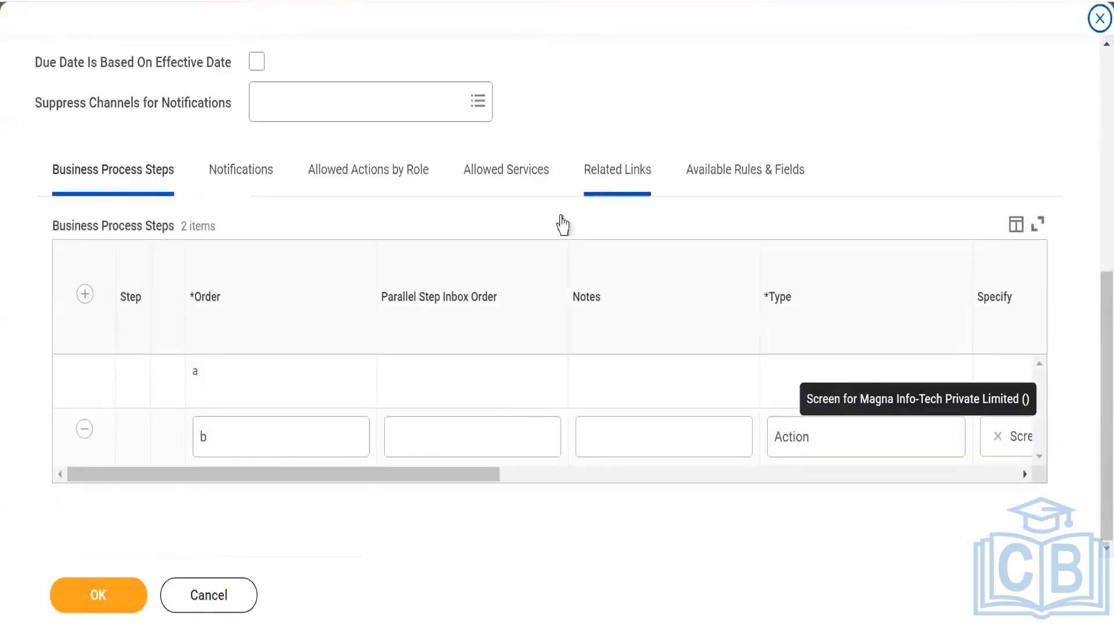
{"action": "left_click_drag", "start_coordinate": [488, 481], "coordinate": [205, 484]}
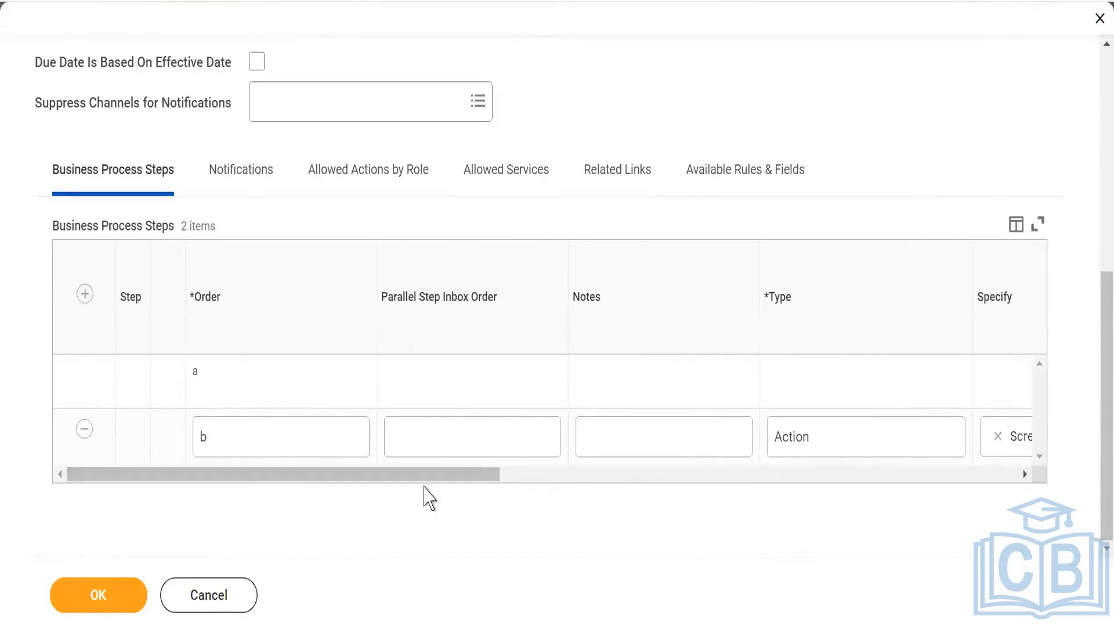
{"action": "scroll", "coordinate": [649, 200], "scroll_direction": "up", "scroll_amount": 5}
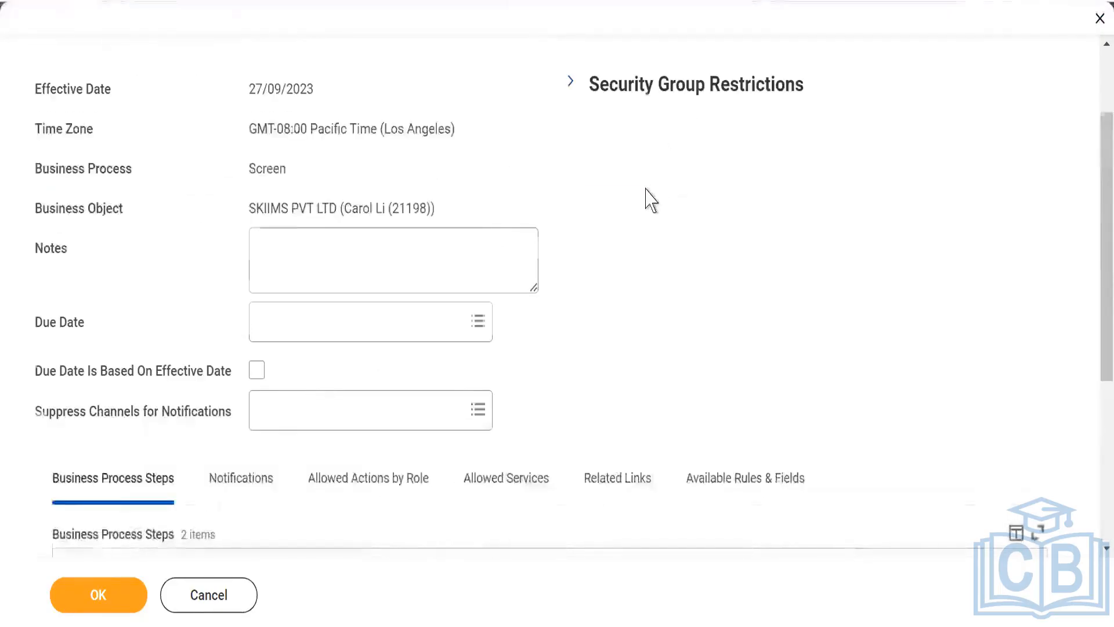
{"action": "scroll", "coordinate": [646, 199], "scroll_direction": "down", "scroll_amount": 5}
{"action": "left_click_drag", "start_coordinate": [460, 485], "coordinate": [759, 502]}
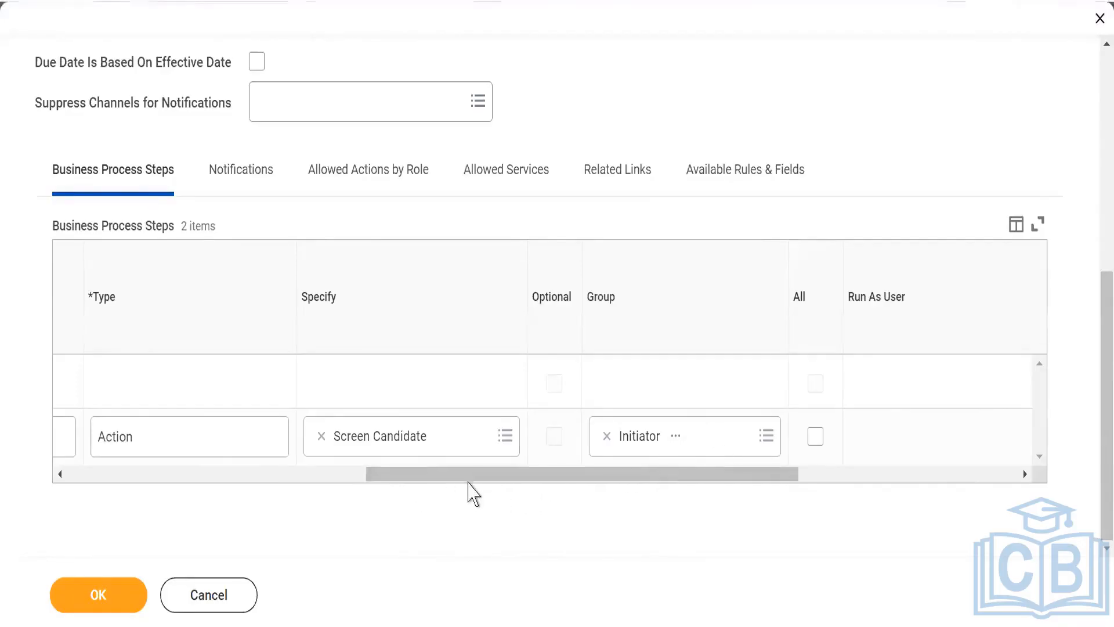
{"action": "left_click_drag", "start_coordinate": [469, 480], "coordinate": [78, 621]}
{"action": "left_click", "coordinate": [89, 601]}
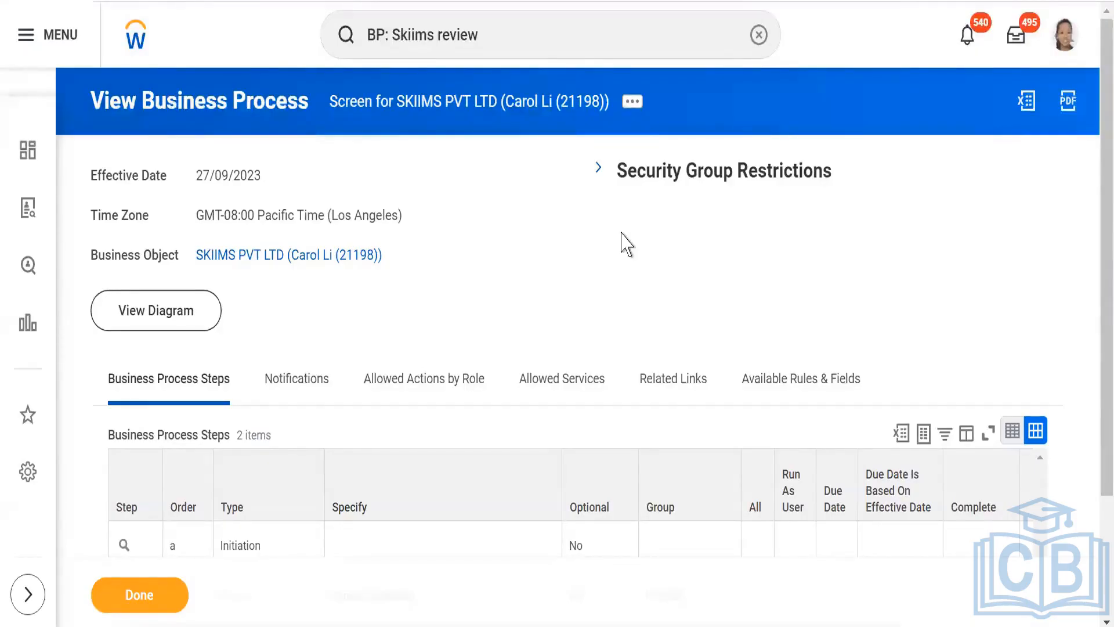
- Check the new Screen definition's steps and open the definition for editing with effective date 27/09/2023
{"action": "scroll", "coordinate": [498, 250], "scroll_direction": "down", "scroll_amount": 2}
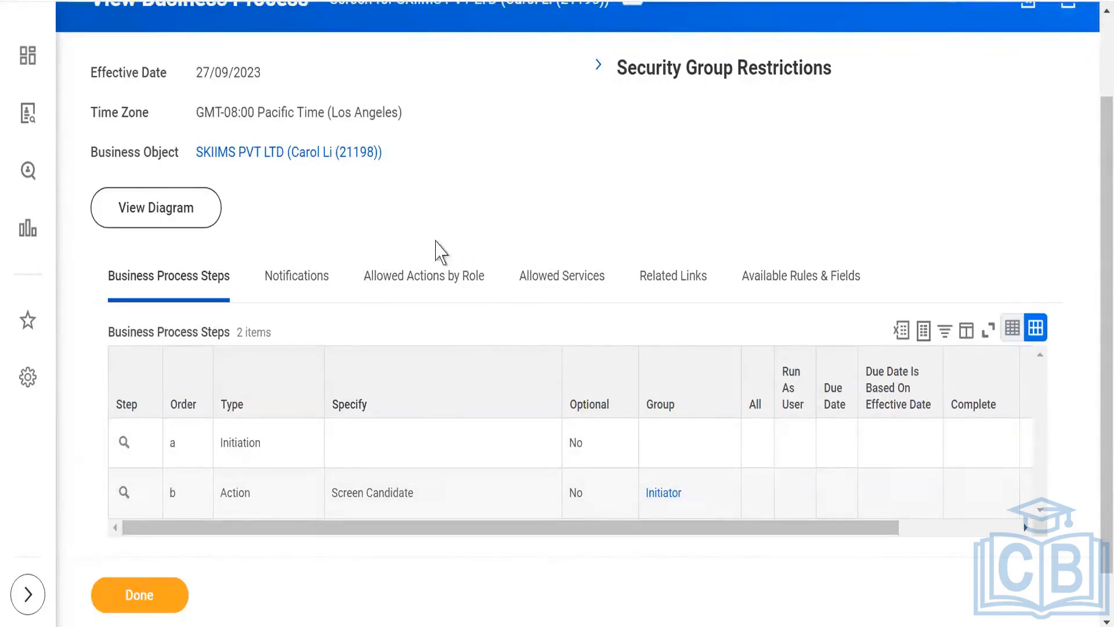
{"action": "scroll", "coordinate": [673, 198], "scroll_direction": "up", "scroll_amount": 2}
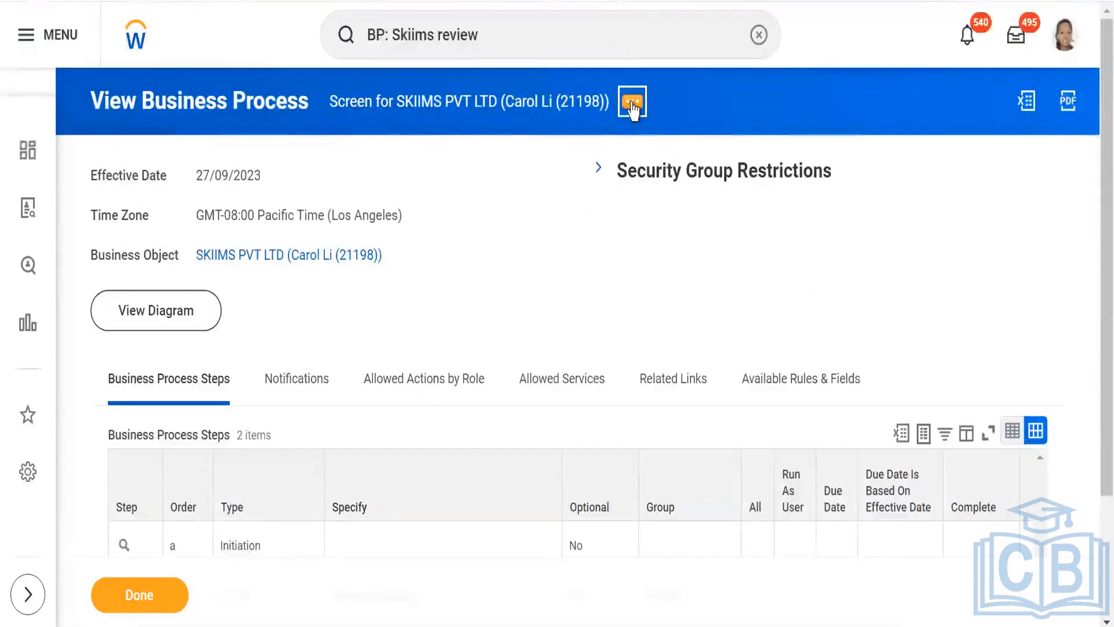
{"action": "left_click", "coordinate": [632, 103]}
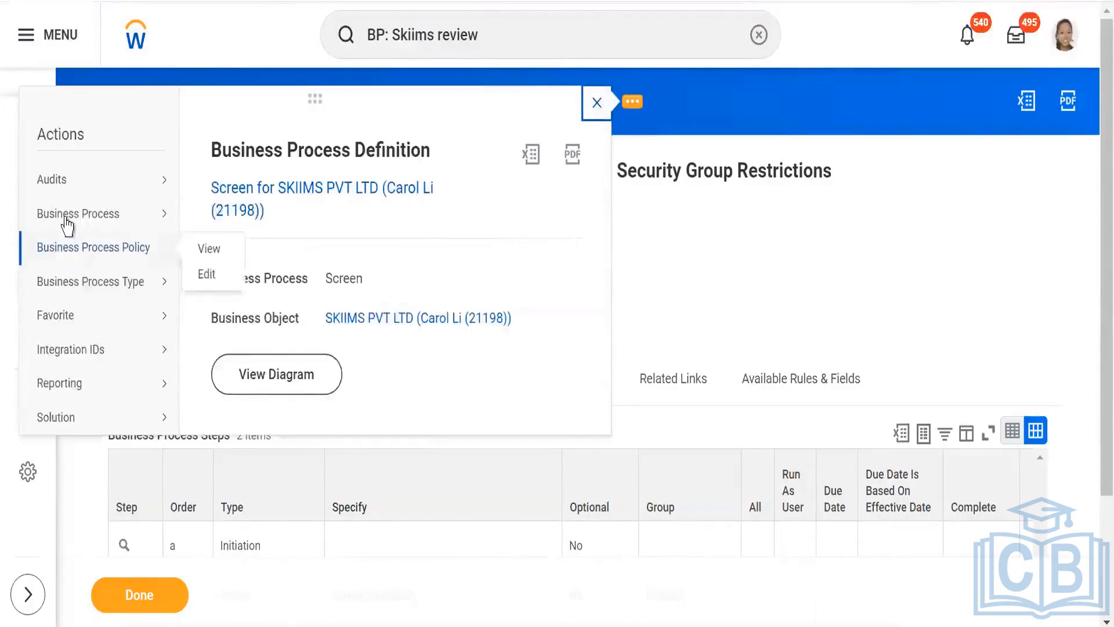
{"action": "mouse_move", "coordinate": [94, 224]}
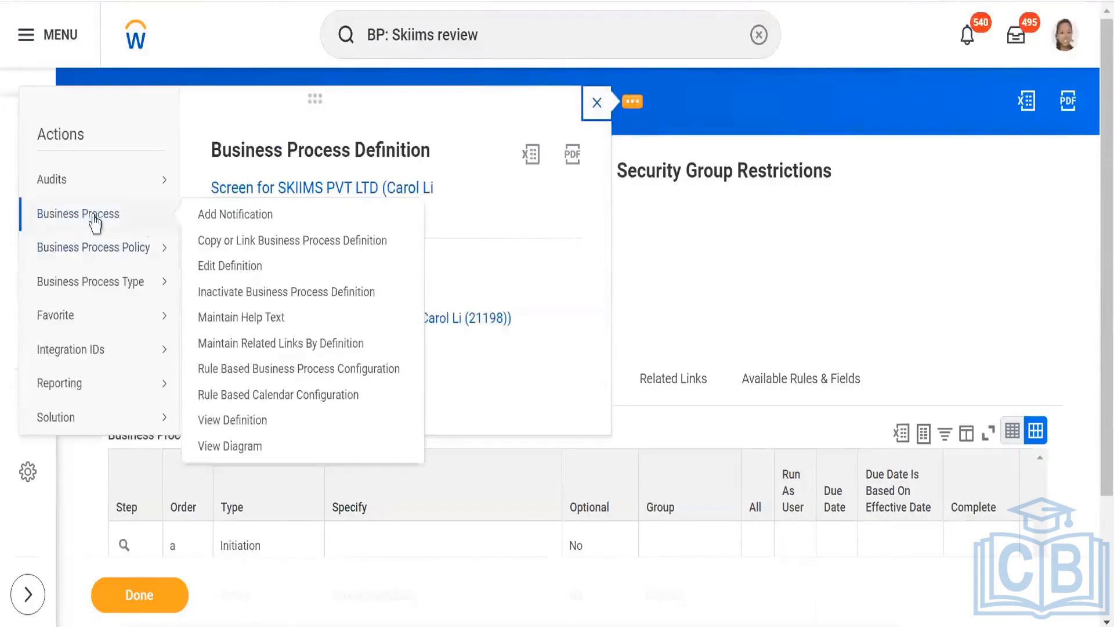
{"action": "left_click", "coordinate": [241, 266]}
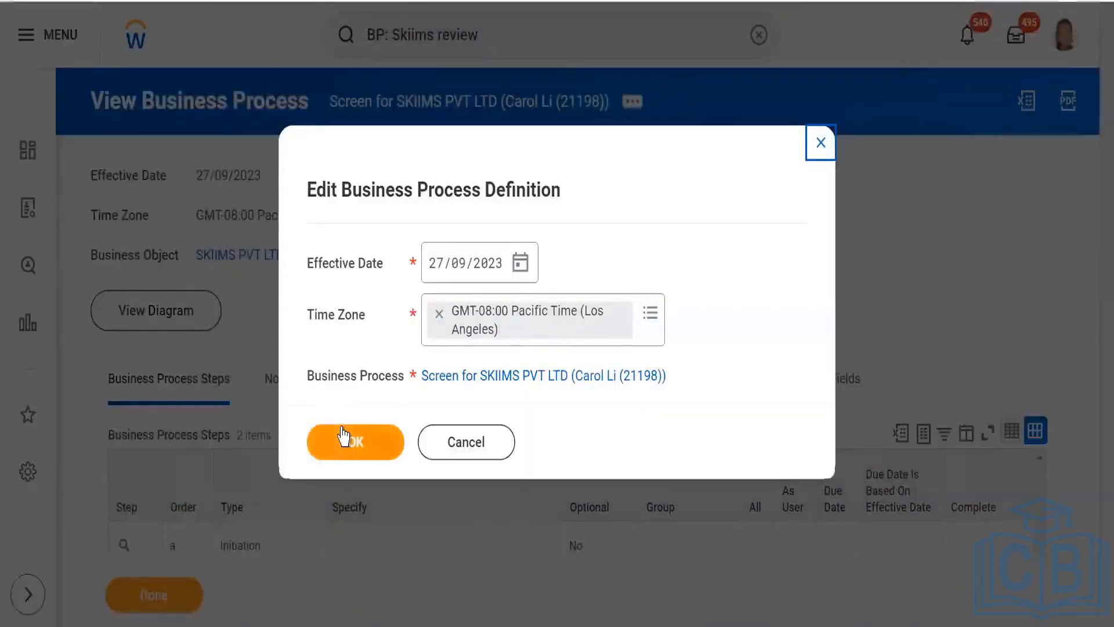
{"action": "left_click", "coordinate": [343, 430]}
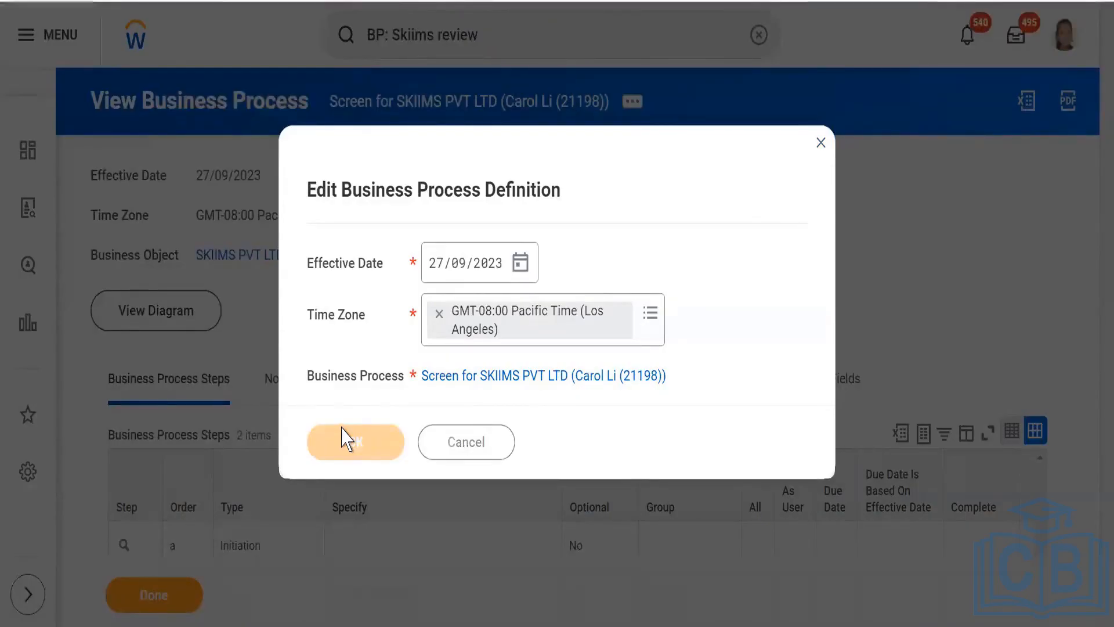
- Add a new step to the Screen business process and set its type to Complete Questionnaire
{"action": "scroll", "coordinate": [125, 300], "scroll_direction": "down", "scroll_amount": 5}
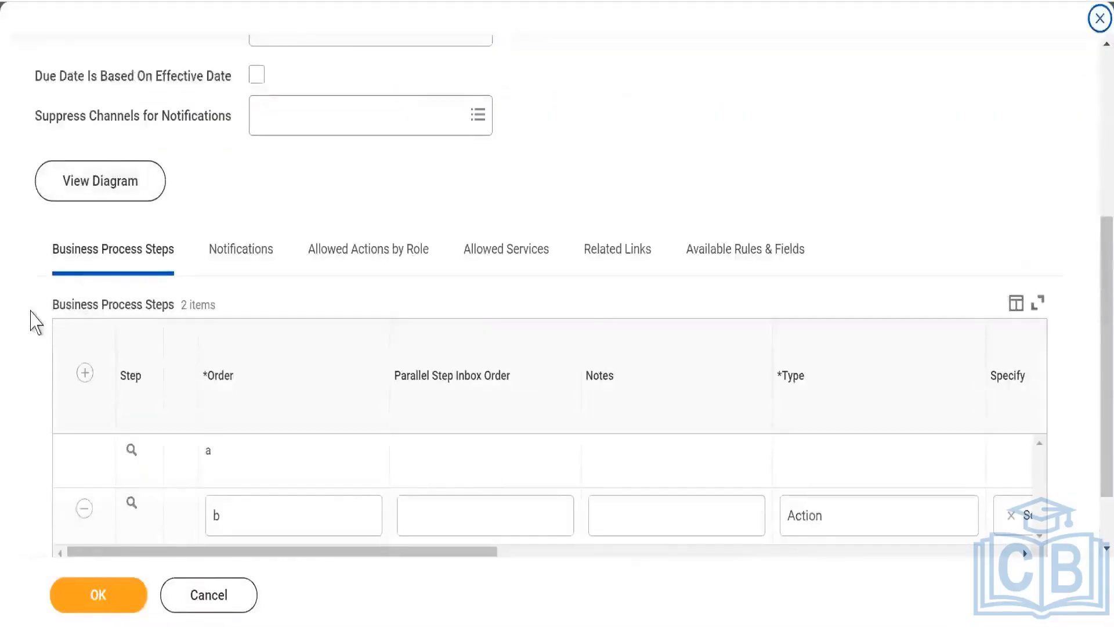
{"action": "left_click", "coordinate": [85, 373]}
{"action": "scroll", "coordinate": [601, 339], "scroll_direction": "down", "scroll_amount": 2}
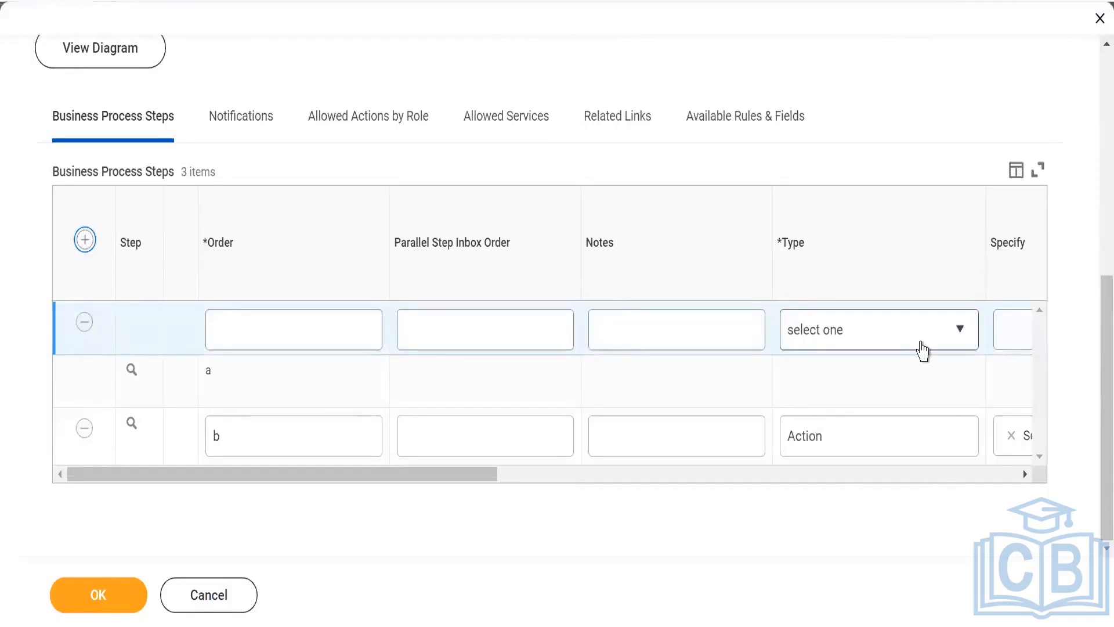
{"action": "left_click", "coordinate": [937, 345]}
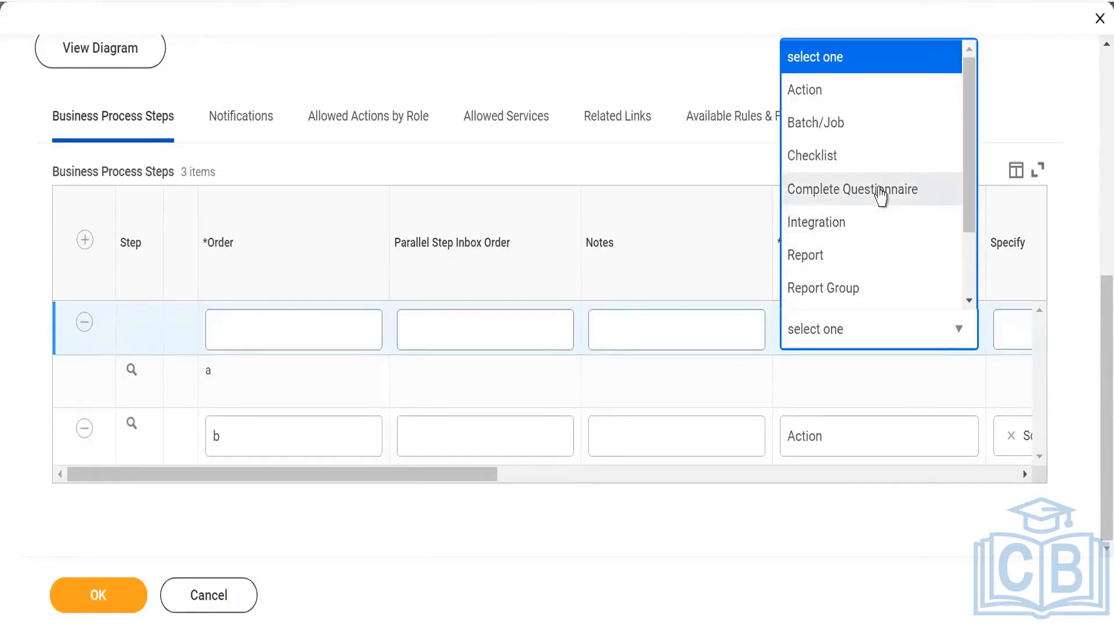
{"action": "left_click", "coordinate": [813, 190]}
{"action": "left_click_drag", "start_coordinate": [467, 474], "coordinate": [726, 479]}
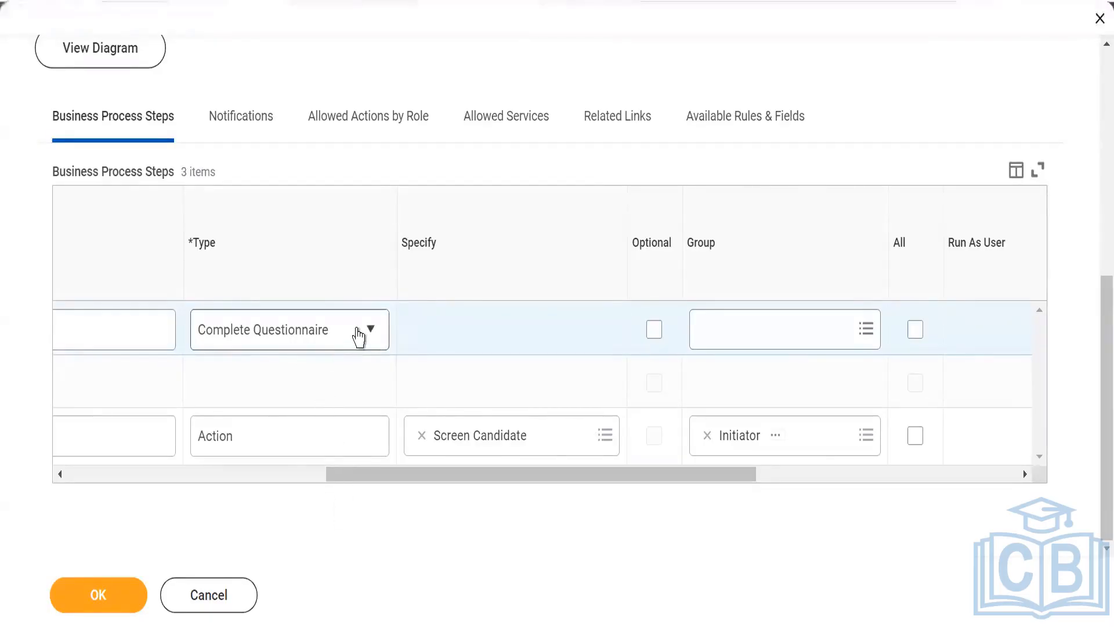
- Change the new step's type to Action and look through the actions available to specify for it
{"action": "left_click", "coordinate": [358, 334]}
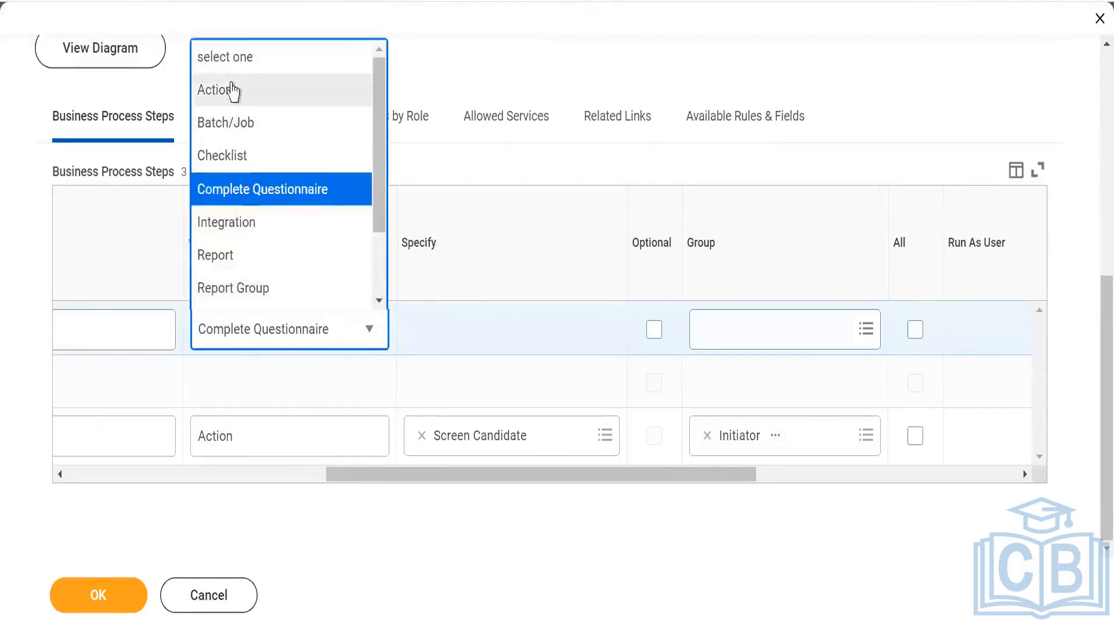
{"action": "left_click", "coordinate": [286, 96]}
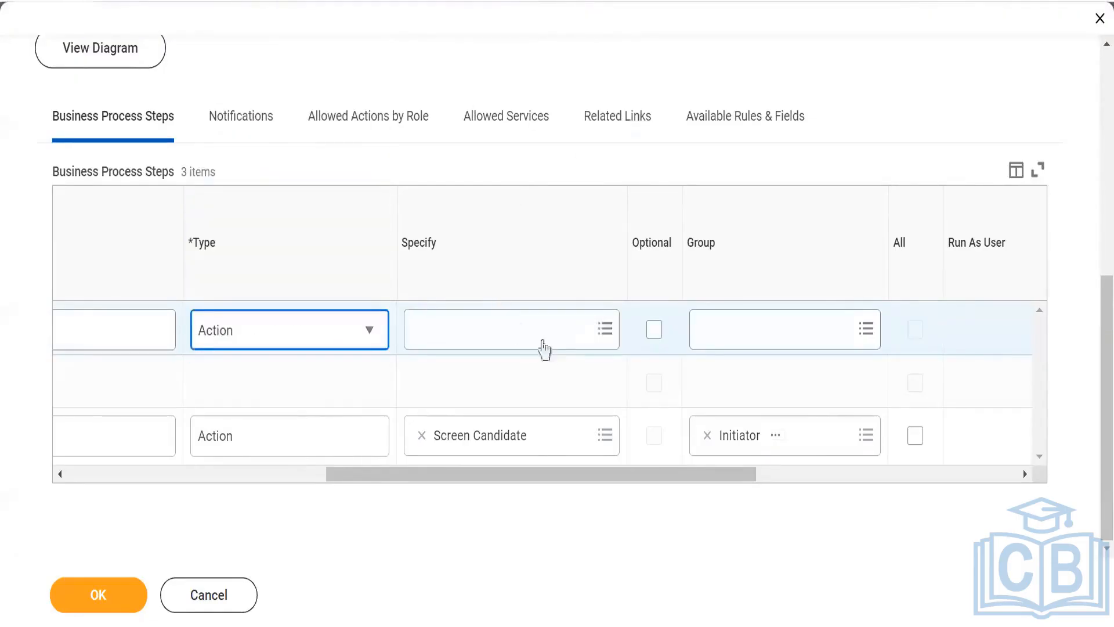
{"action": "left_click", "coordinate": [602, 336]}
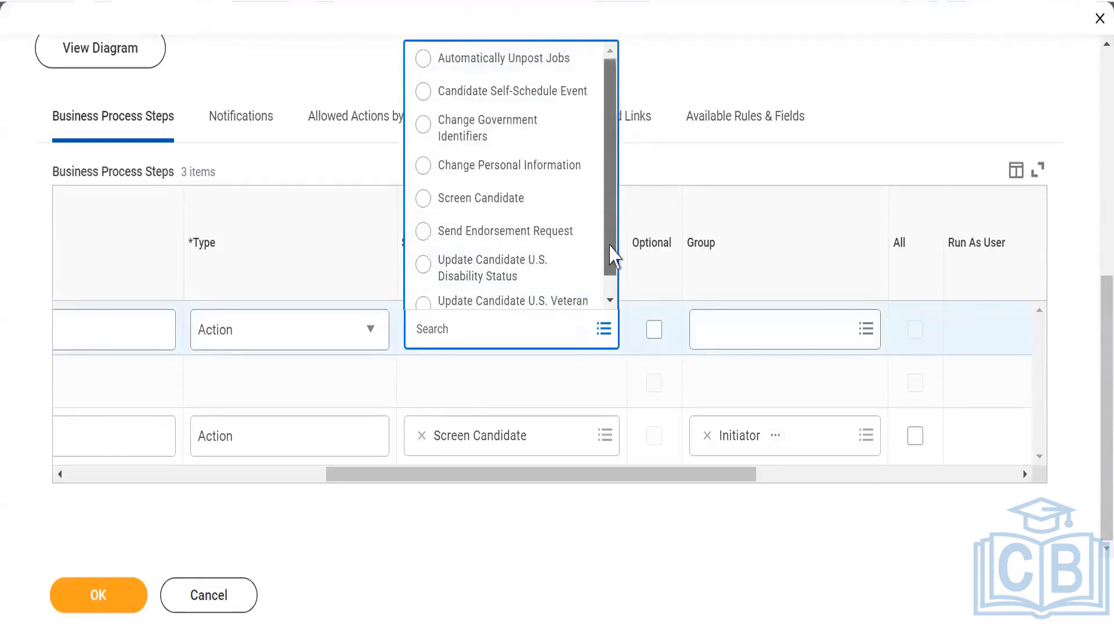
{"action": "scroll", "coordinate": [612, 267], "scroll_direction": "down", "scroll_amount": 1}
{"action": "scroll", "coordinate": [614, 264], "scroll_direction": "up", "scroll_amount": 1}
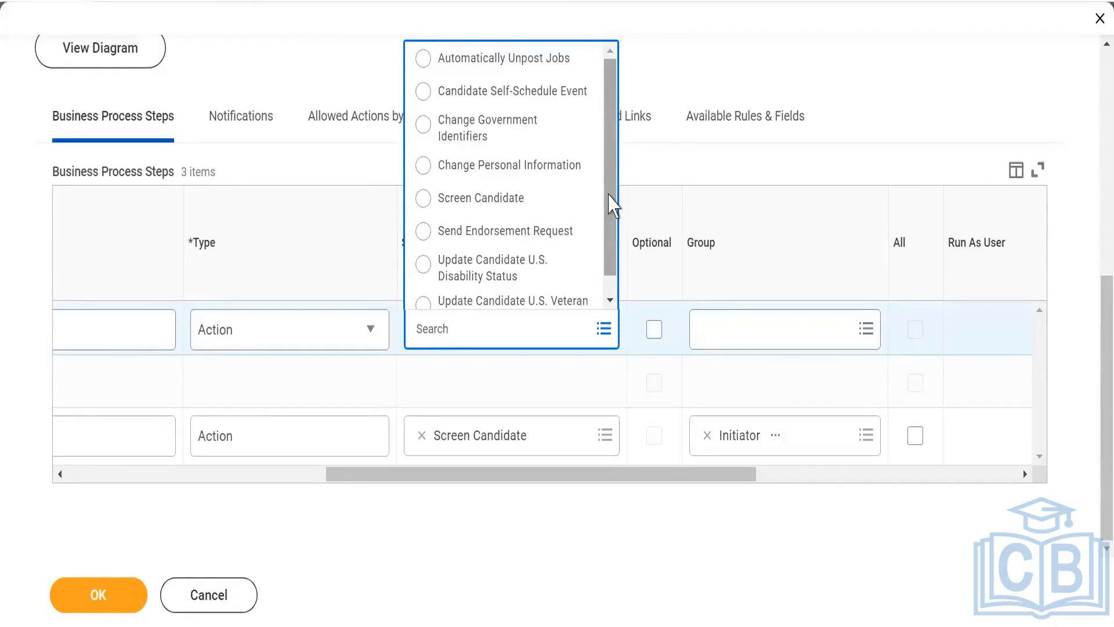
{"action": "scroll", "coordinate": [609, 200], "scroll_direction": "down", "scroll_amount": 1}
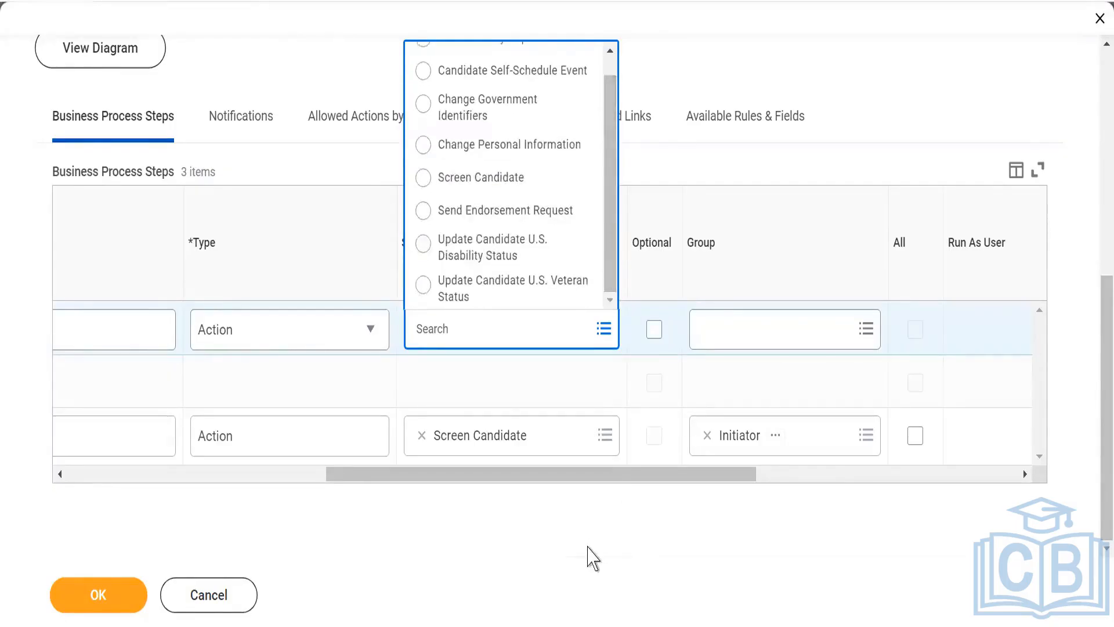
{"action": "left_click", "coordinate": [589, 545]}
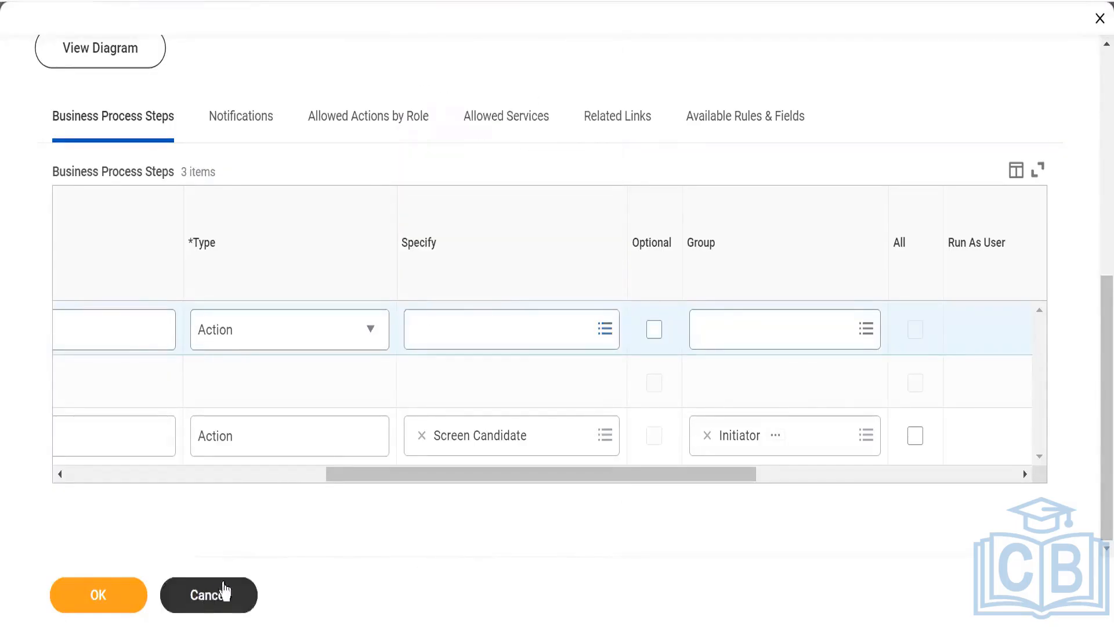
- Remove the newly added step from the Screen definition, save the definition and check its step list
{"action": "left_click_drag", "start_coordinate": [339, 474], "coordinate": [12, 482]}
{"action": "left_click", "coordinate": [84, 322]}
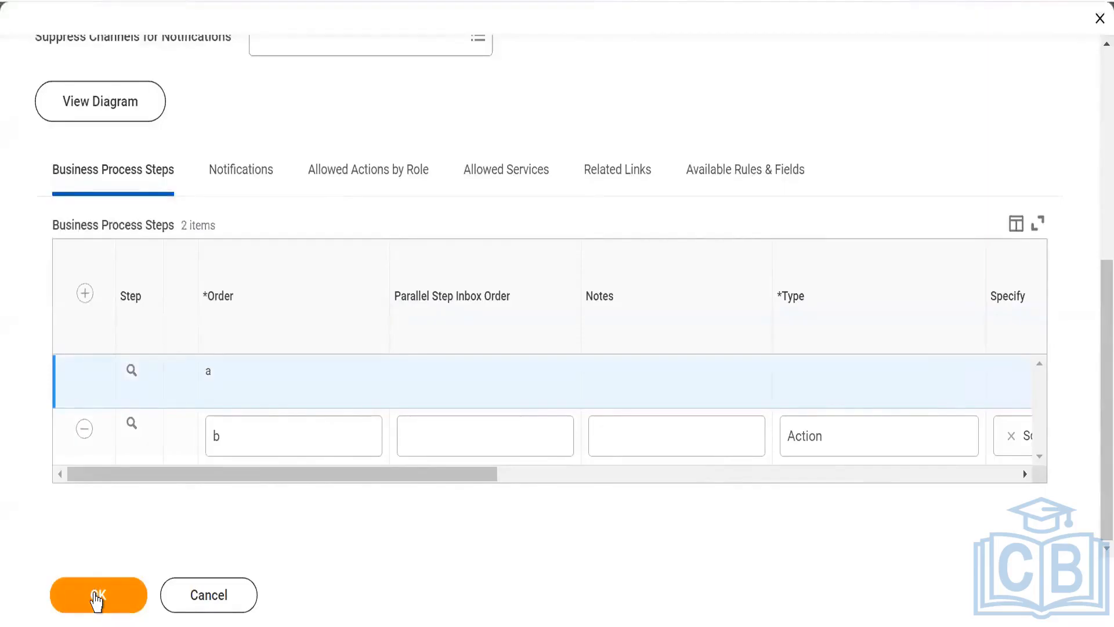
{"action": "left_click", "coordinate": [96, 598]}
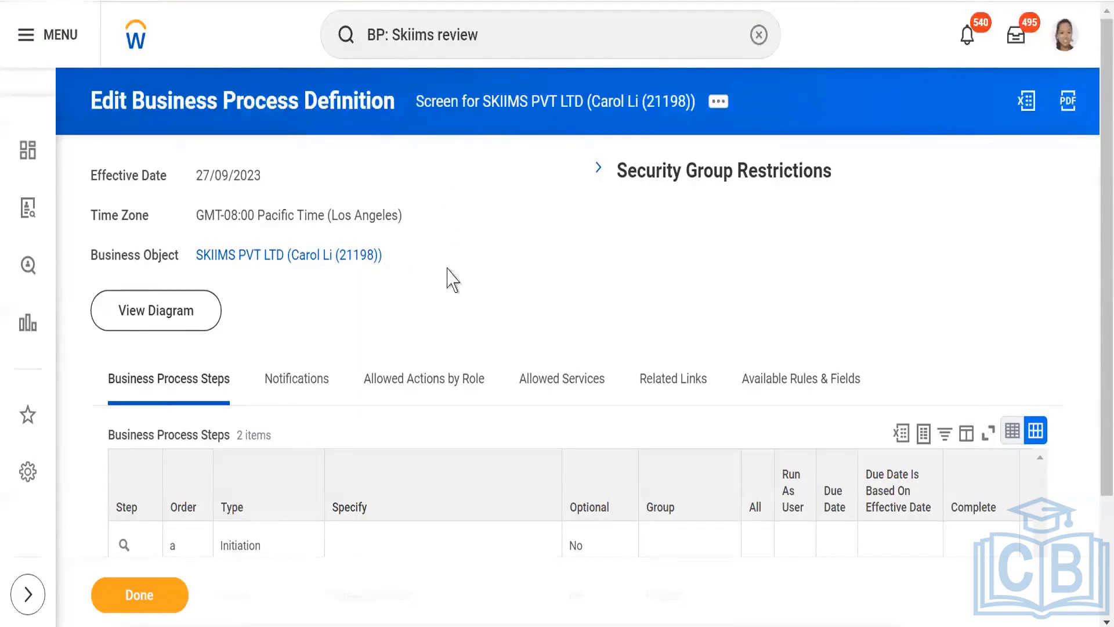
{"action": "scroll", "coordinate": [458, 279], "scroll_direction": "down", "scroll_amount": 3}
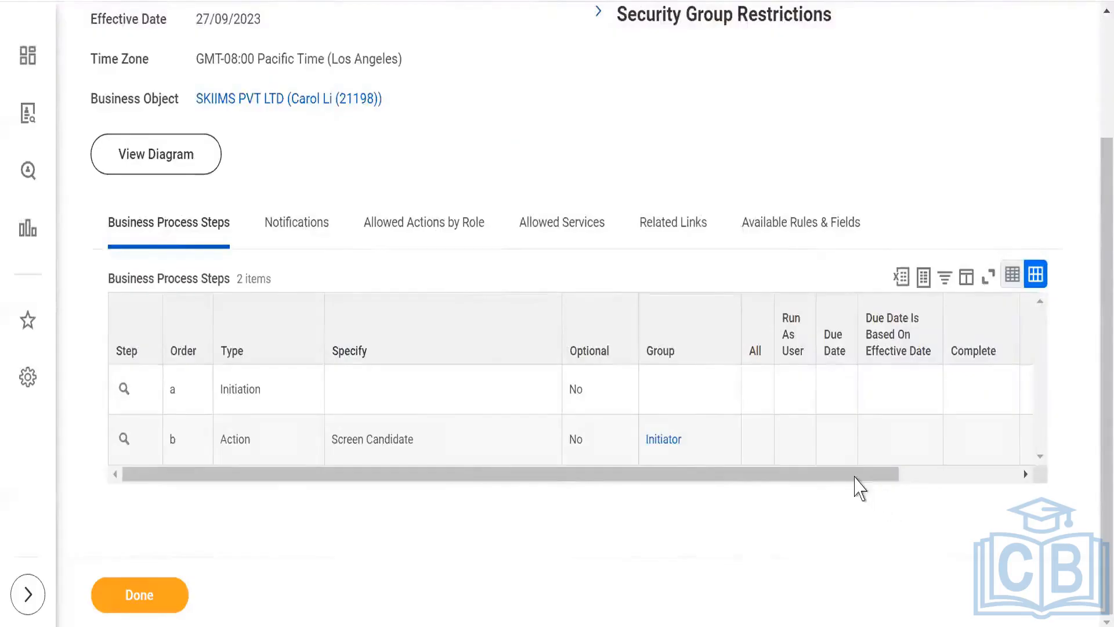
{"action": "left_click_drag", "start_coordinate": [844, 474], "coordinate": [557, 475]}
{"action": "scroll", "coordinate": [451, 563], "scroll_direction": "up", "scroll_amount": 3}
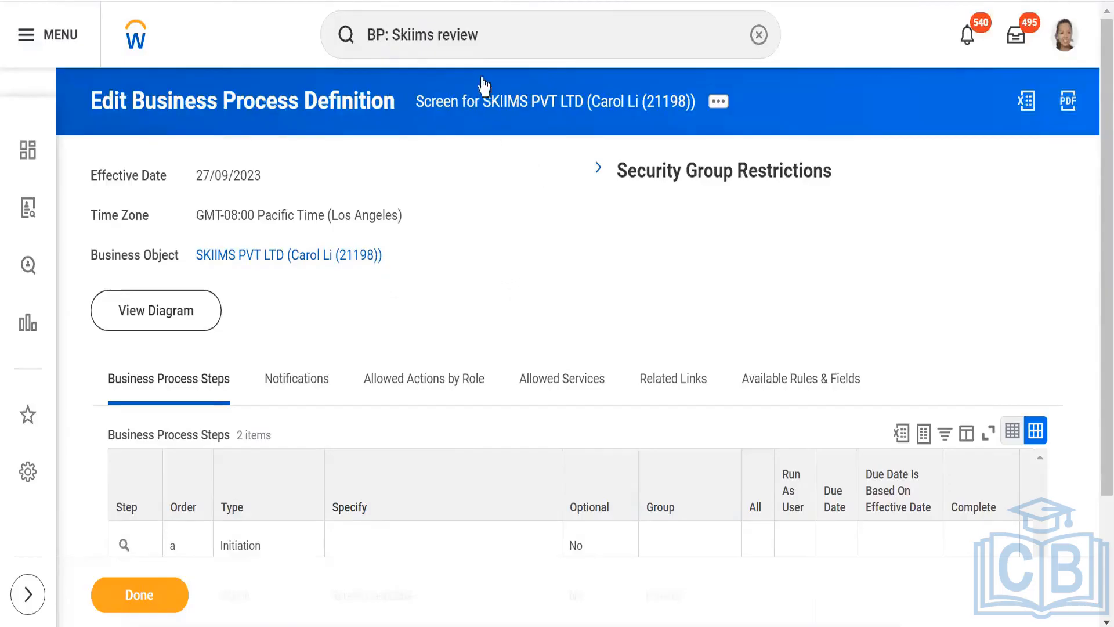
{"action": "left_click", "coordinate": [489, 37]}
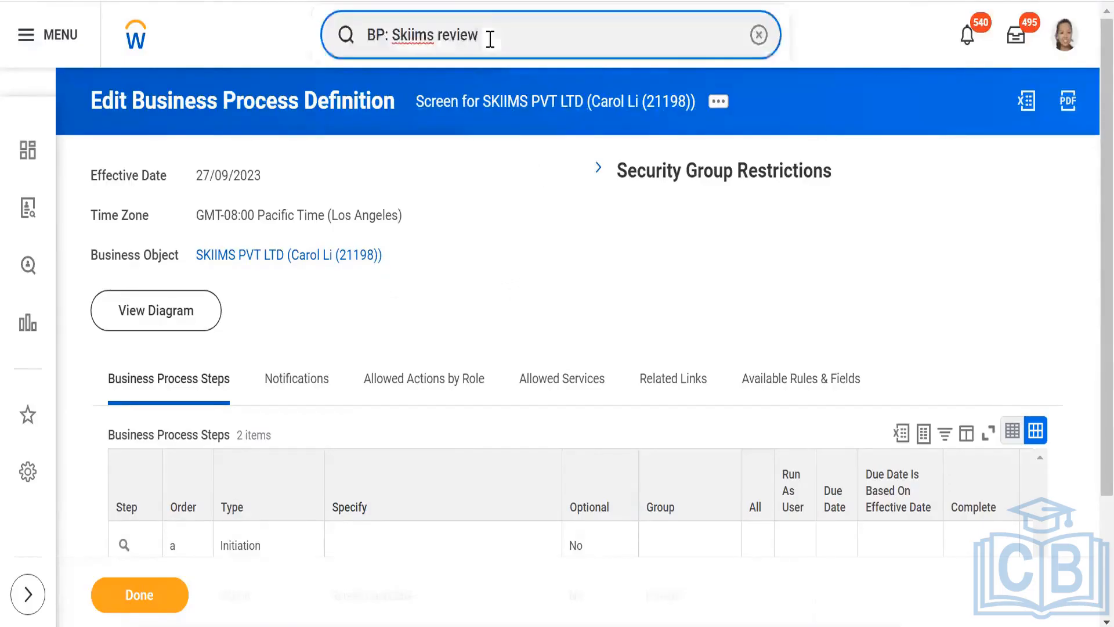
{"action": "key", "text": "BackSpace"}
{"action": "key", "text": "BackSpace"}
{"action": "key", "text": "BackSpace"}
{"action": "key", "text": "BackSpace"}
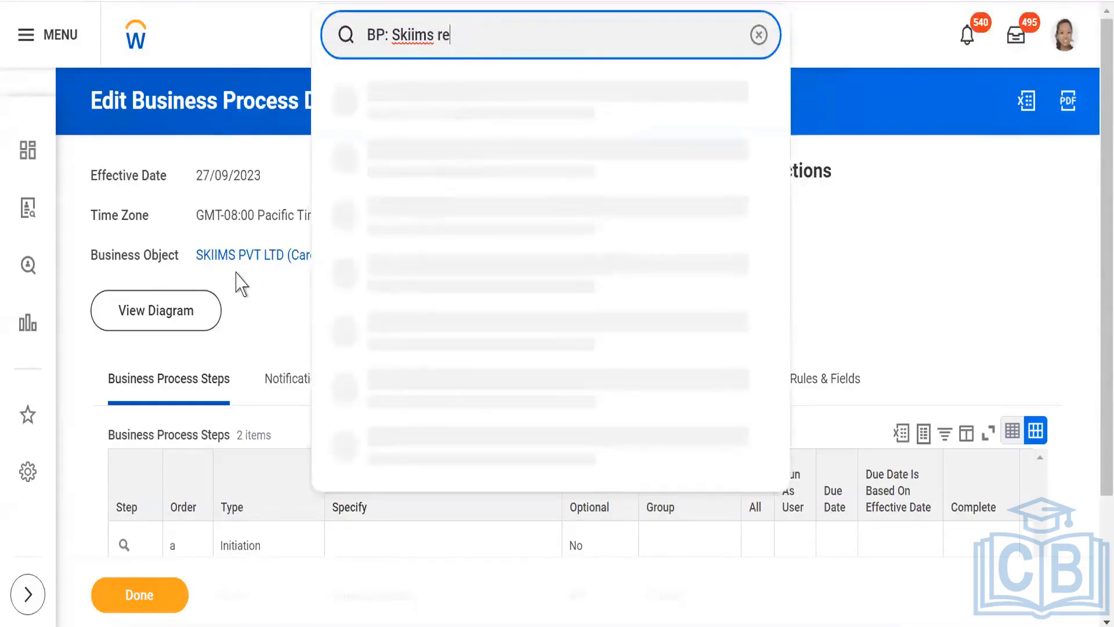
{"action": "key", "text": "Return"}
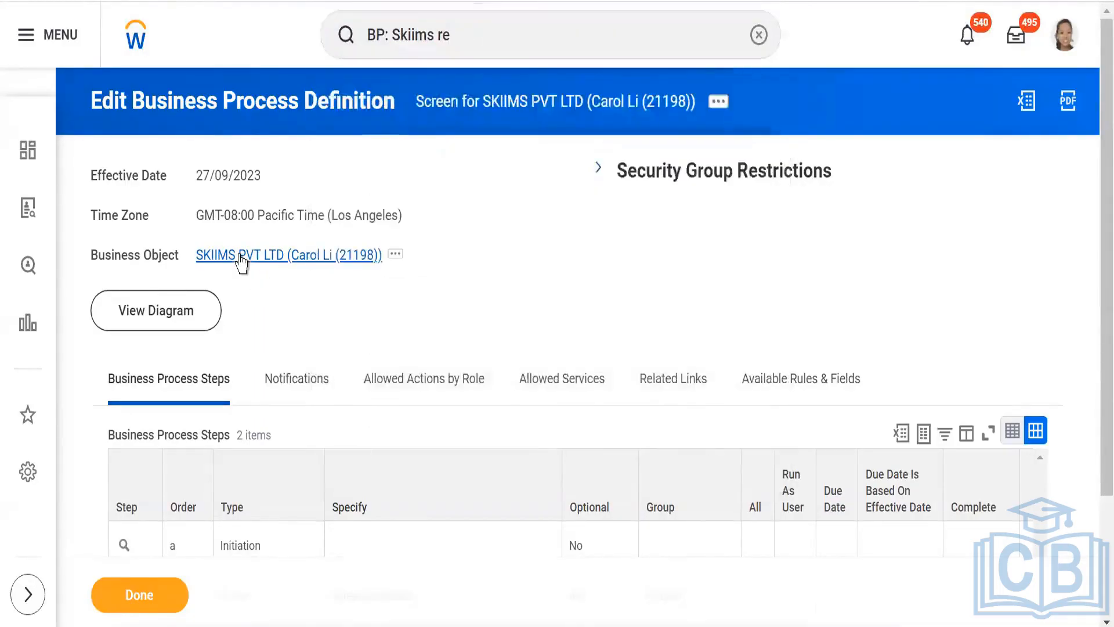
- Open the SKIIMS PVT LTD organization and start creating, copying or linking a business process definition for it
{"action": "left_click", "coordinate": [241, 258]}
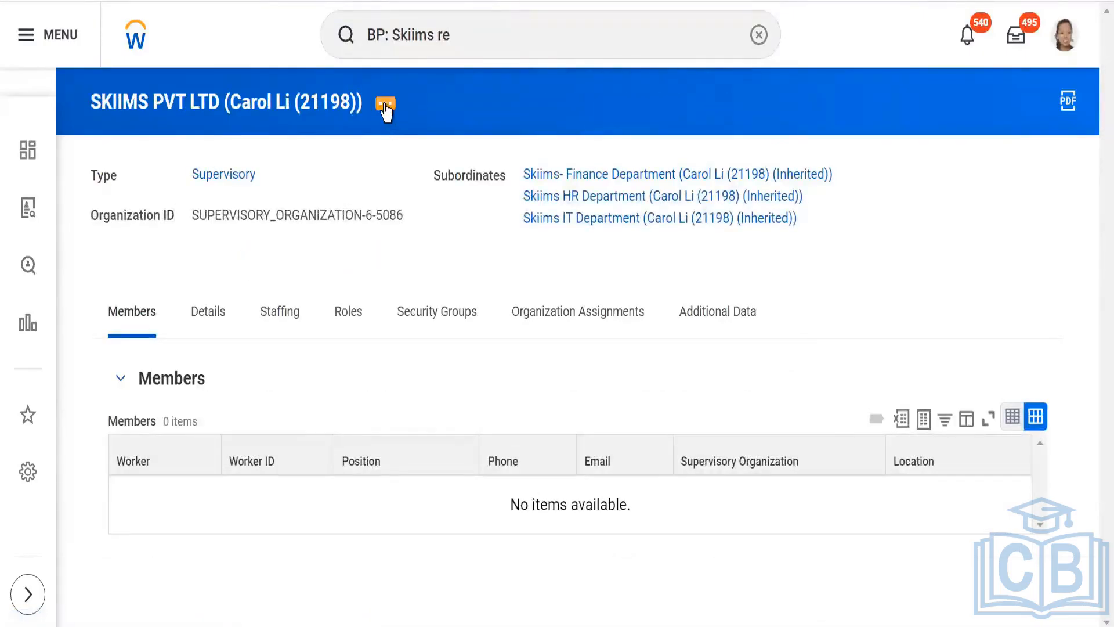
{"action": "left_click", "coordinate": [385, 110]}
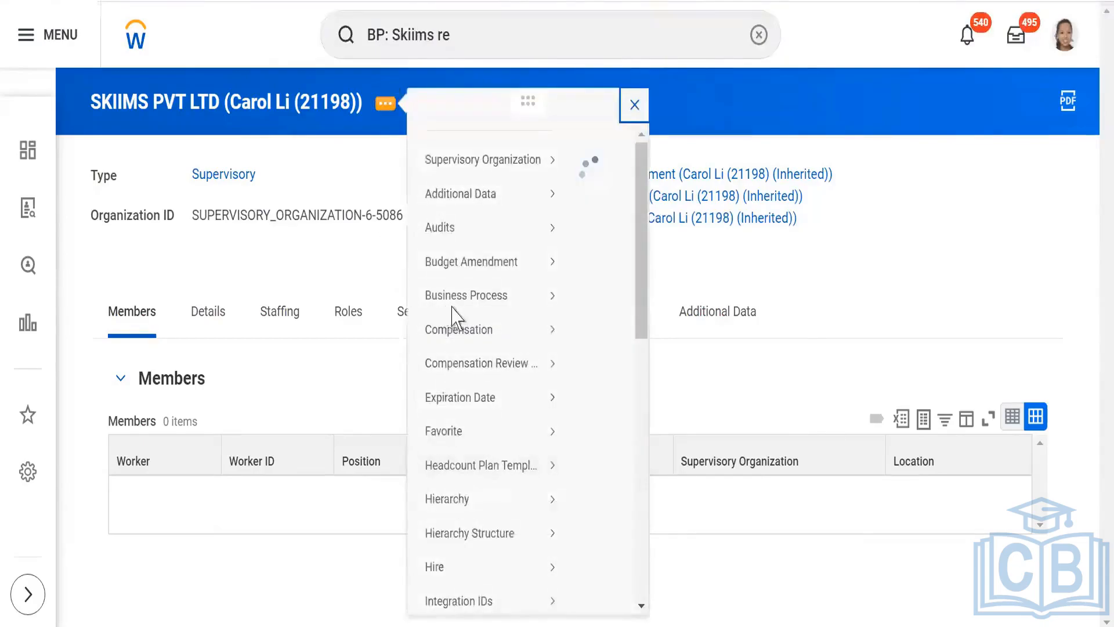
{"action": "mouse_move", "coordinate": [453, 319]}
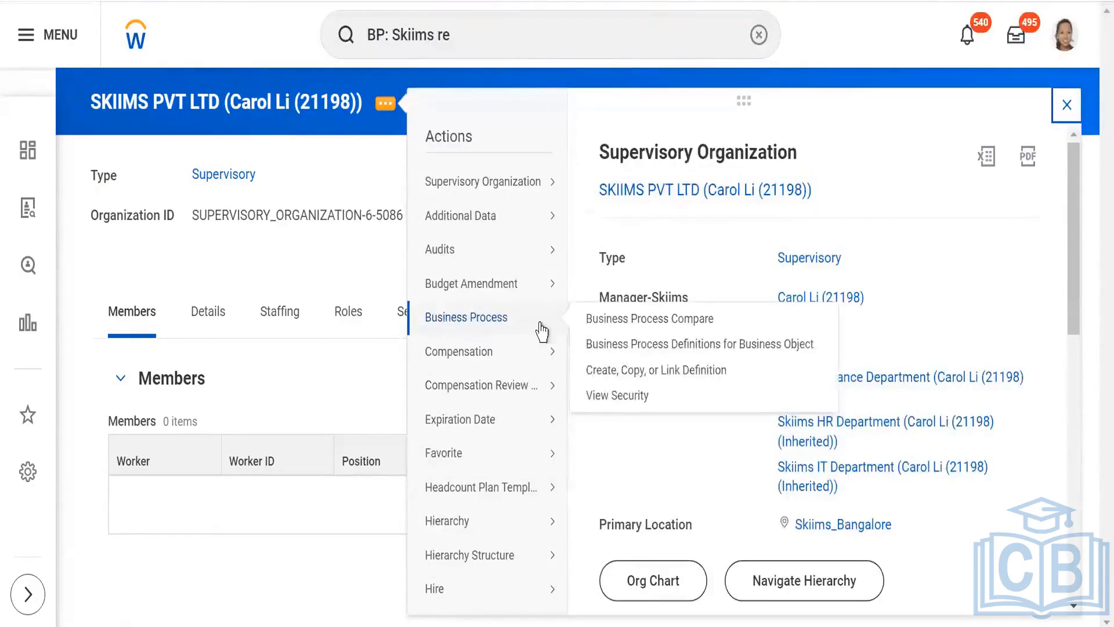
{"action": "left_click", "coordinate": [646, 376]}
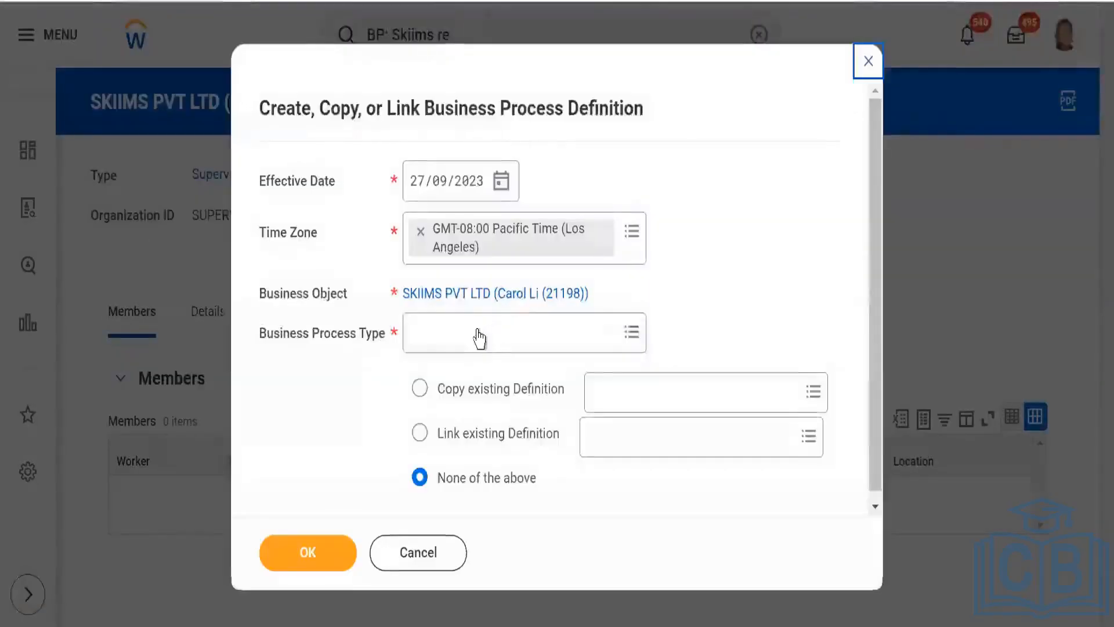
- Set the process type to Assess Candidate, copying the Assess Candidate for Magna Info-Tech Private Limited definition, and continue to its details
{"action": "left_click", "coordinate": [478, 330]}
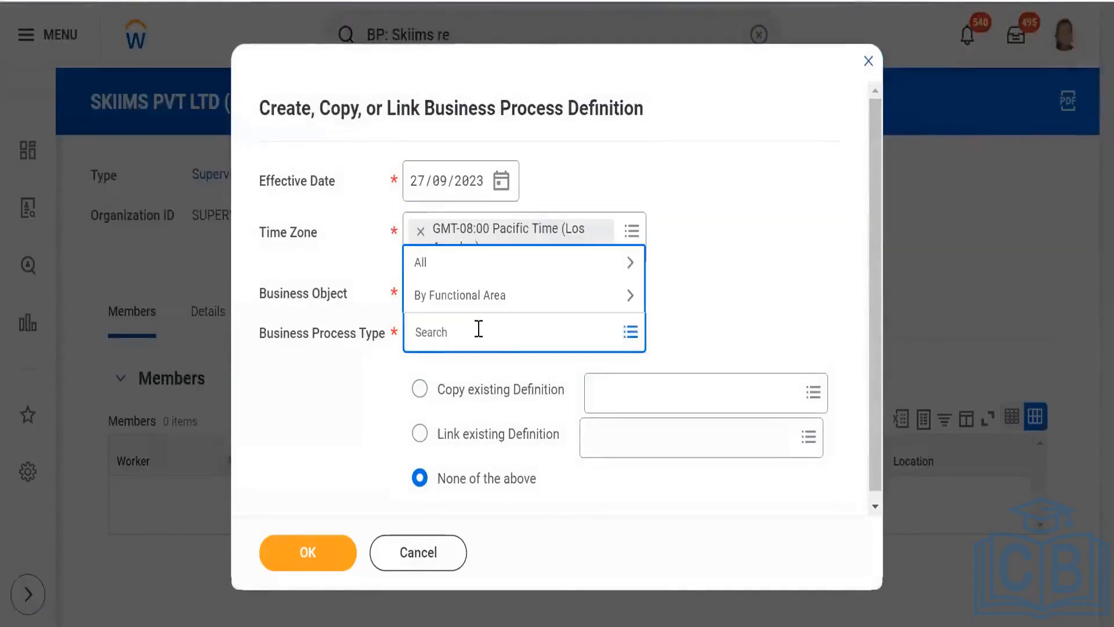
{"action": "type", "text": "assess"}
{"action": "key", "text": "Return"}
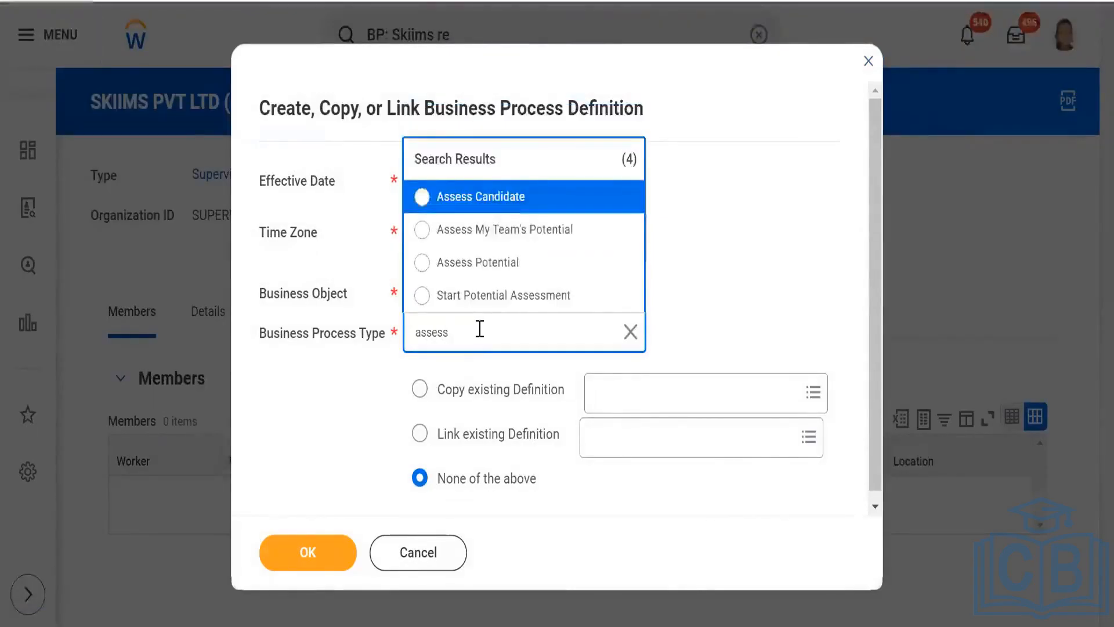
{"action": "left_click", "coordinate": [539, 200]}
{"action": "left_click", "coordinate": [657, 397]}
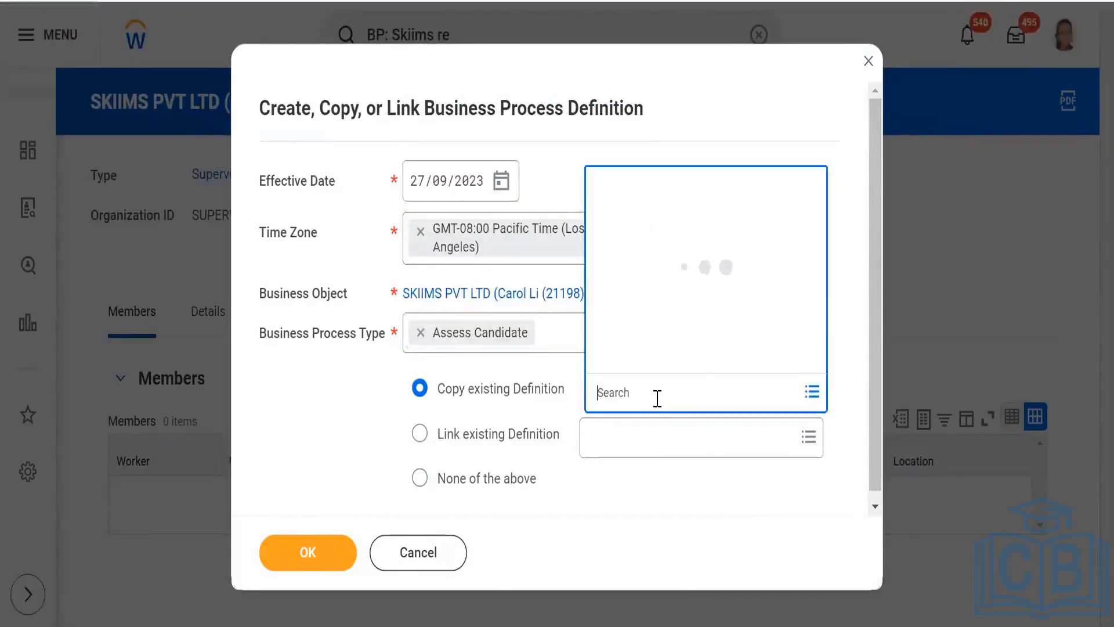
{"action": "type", "text": "magna"}
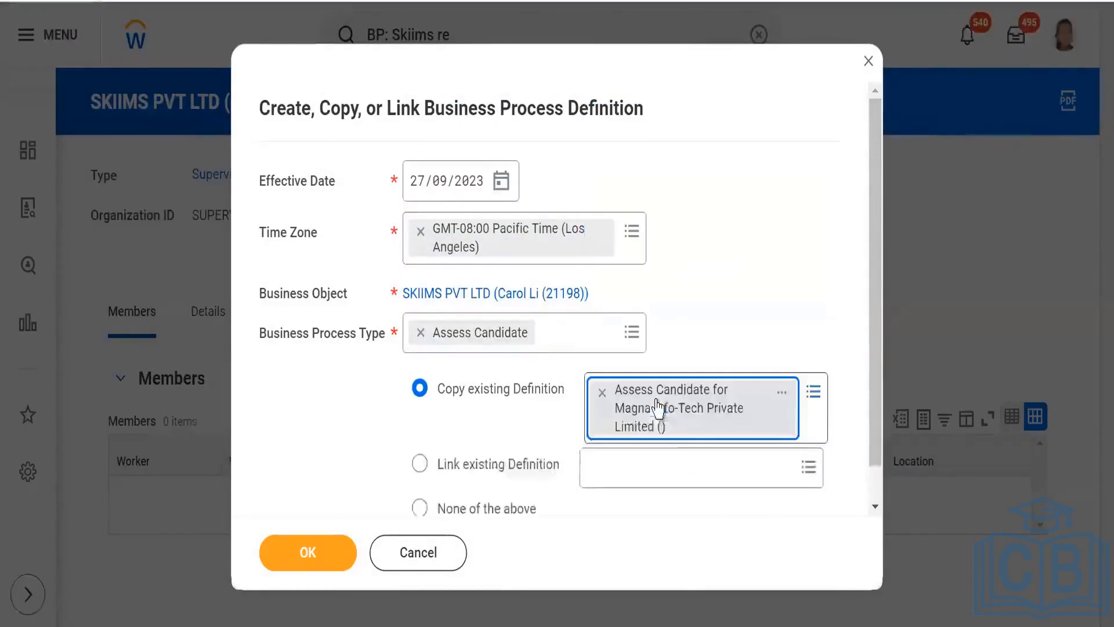
{"action": "left_click", "coordinate": [296, 556]}
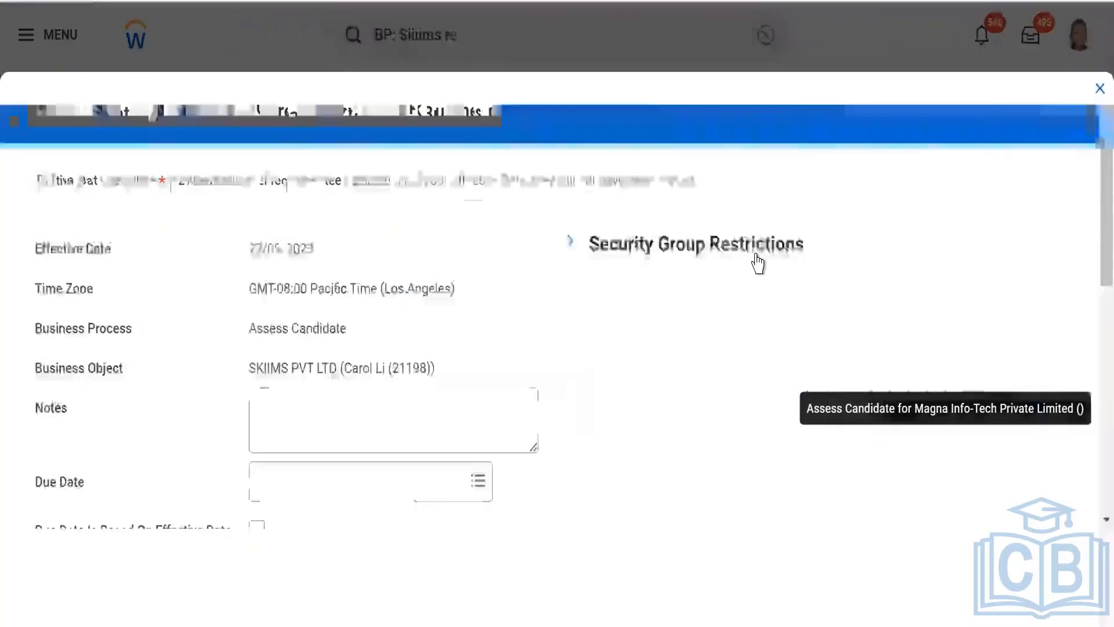
- Create the Assess Candidate definition for SKIIMS PVT LTD and check its steps, specified actions and groups
{"action": "scroll", "coordinate": [503, 246], "scroll_direction": "down", "scroll_amount": 8}
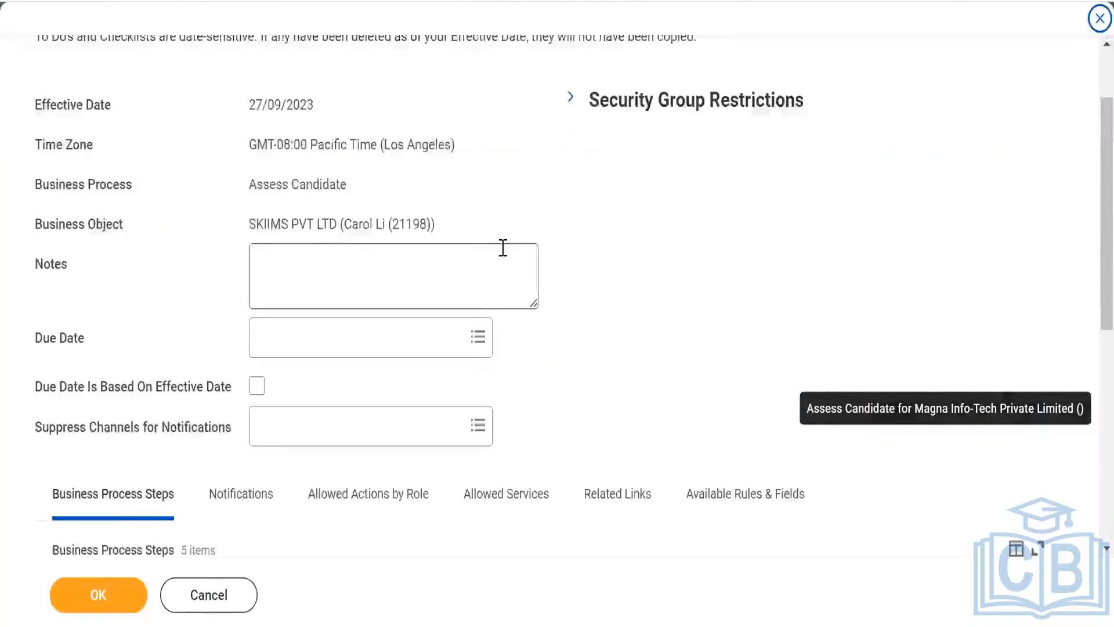
{"action": "scroll", "coordinate": [490, 273], "scroll_direction": "up", "scroll_amount": 4}
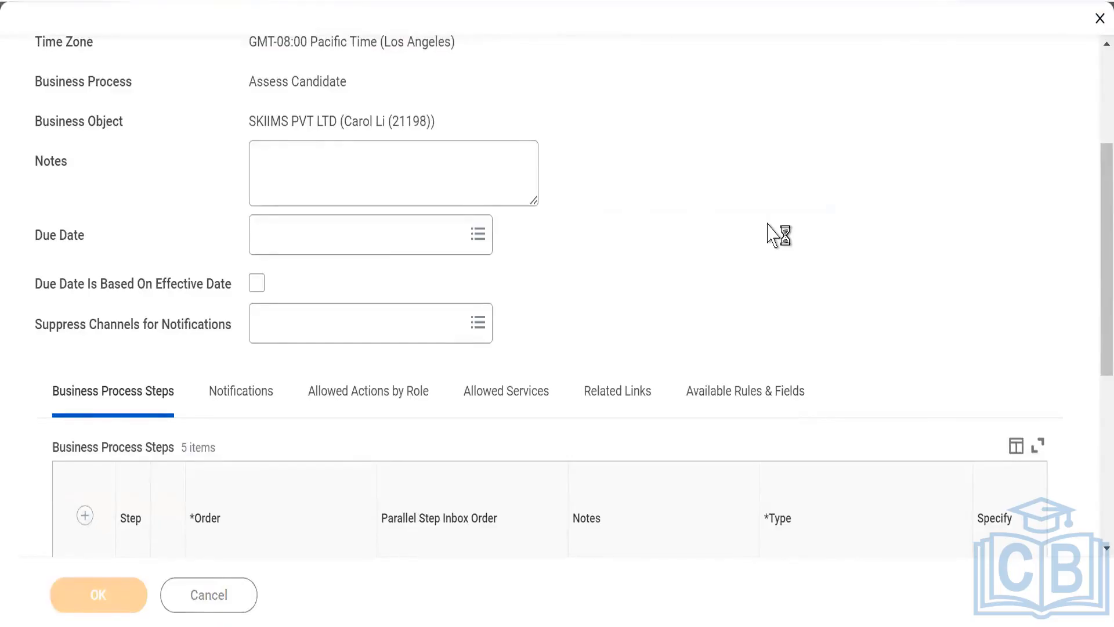
{"action": "scroll", "coordinate": [656, 235], "scroll_direction": "down", "scroll_amount": 5}
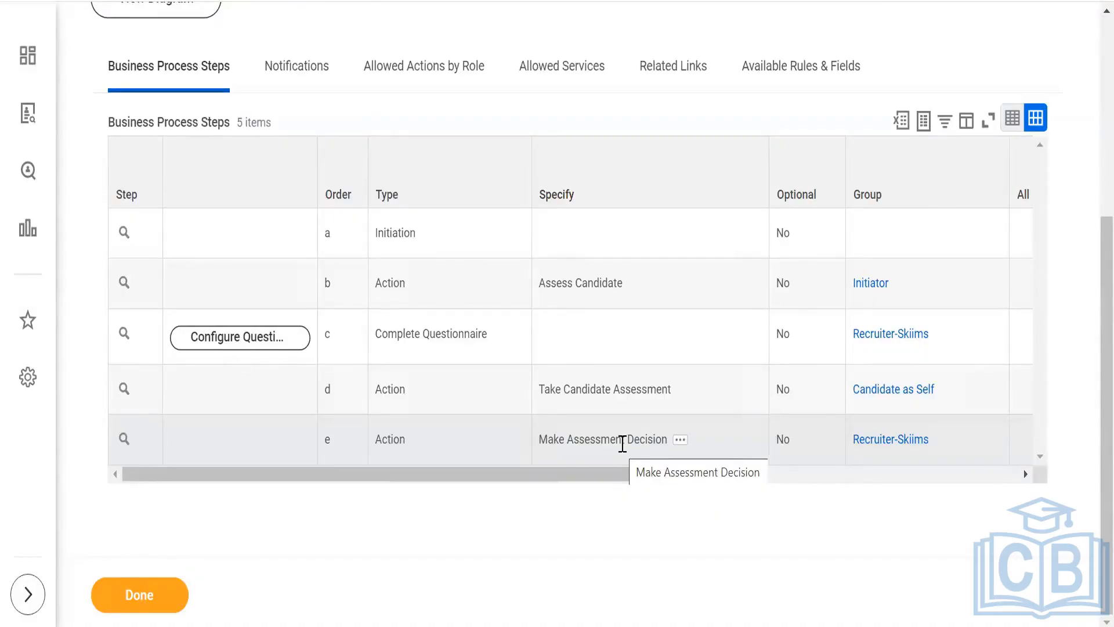
{"action": "scroll", "coordinate": [622, 443], "scroll_direction": "up", "scroll_amount": 5}
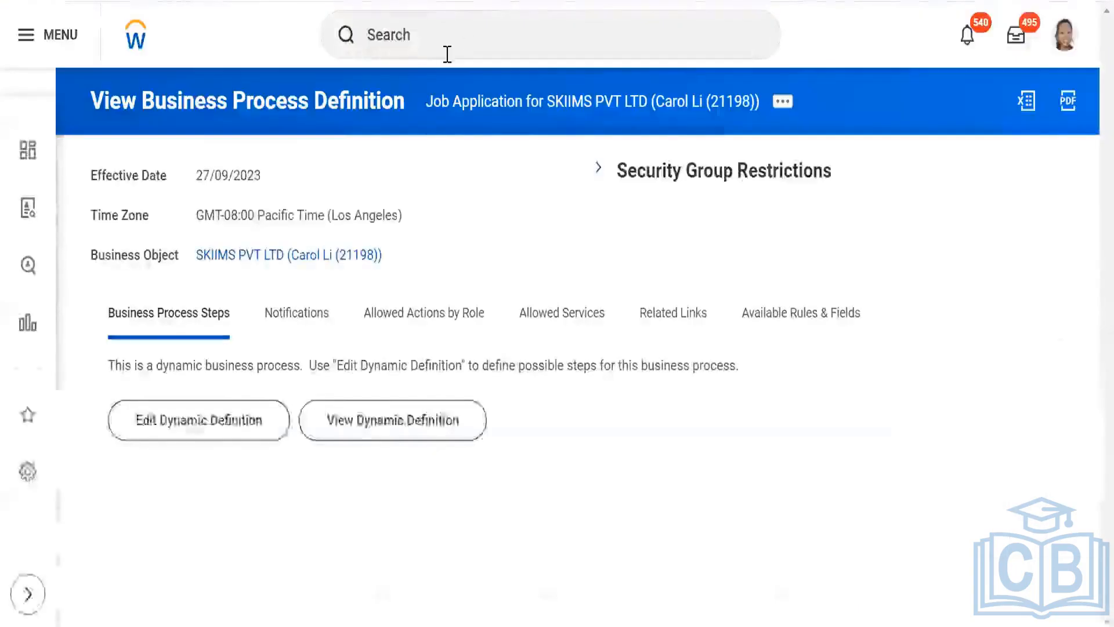
- Search for tasks matching "create assess"
{"action": "left_click", "coordinate": [447, 54]}
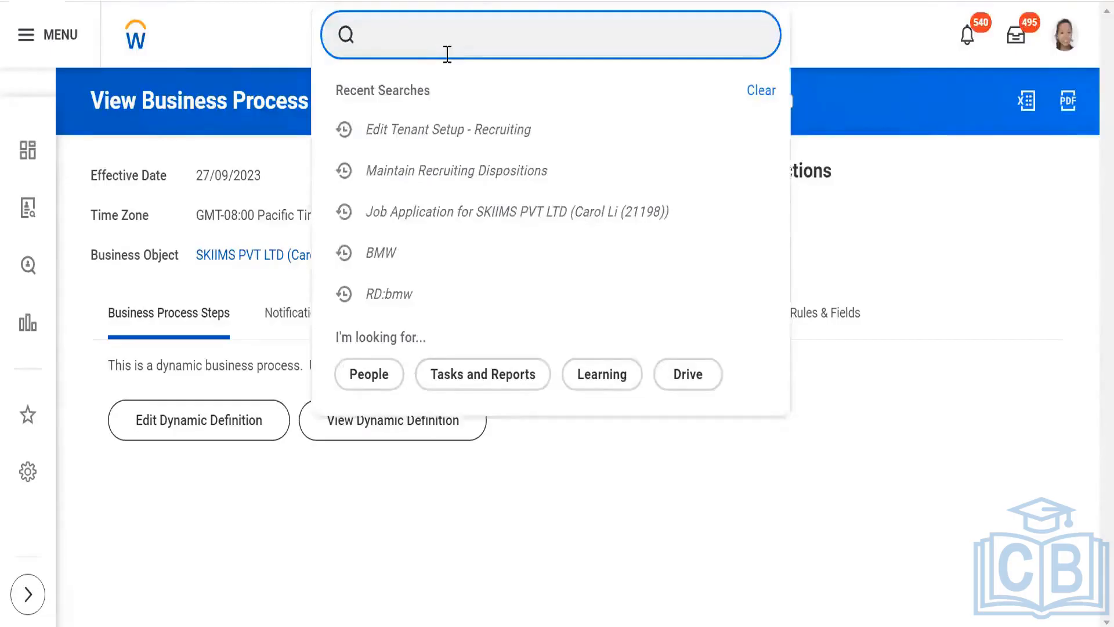
{"action": "type", "text": "create "}
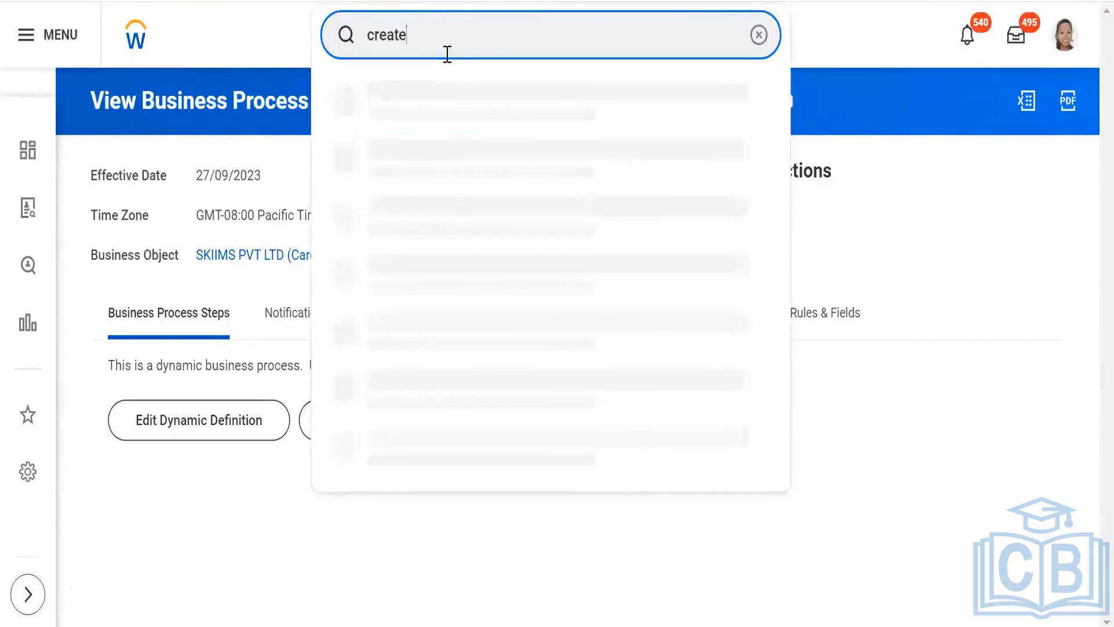
{"action": "type", "text": "assess"}
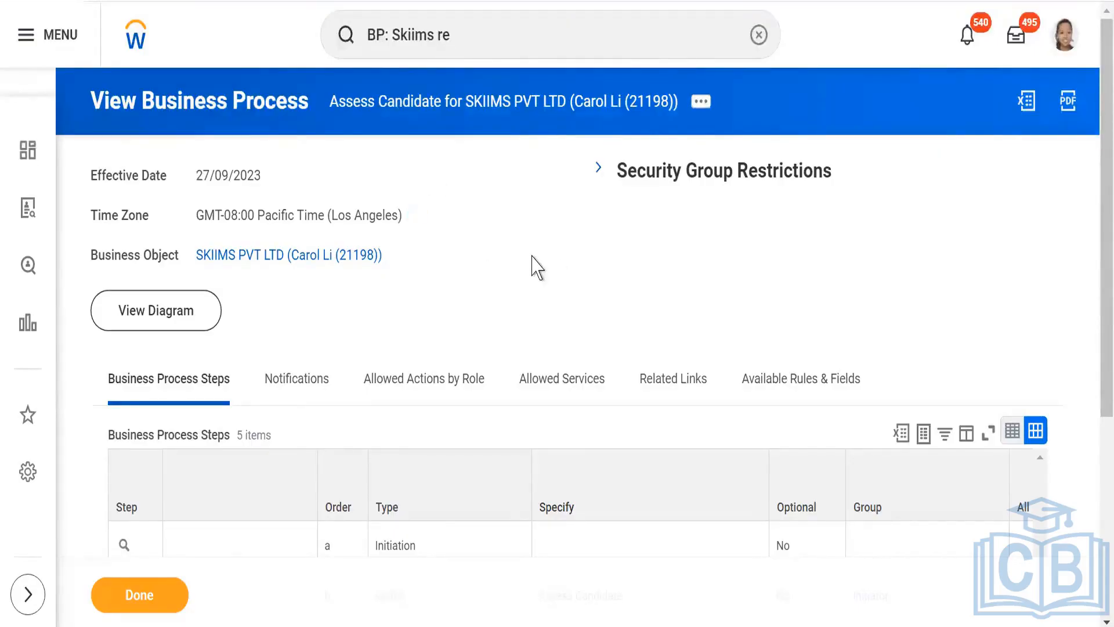
- Examine the order, types, specified actions and groups of the Assess Candidate definition's steps
{"action": "scroll", "coordinate": [528, 260], "scroll_direction": "down", "scroll_amount": 5}
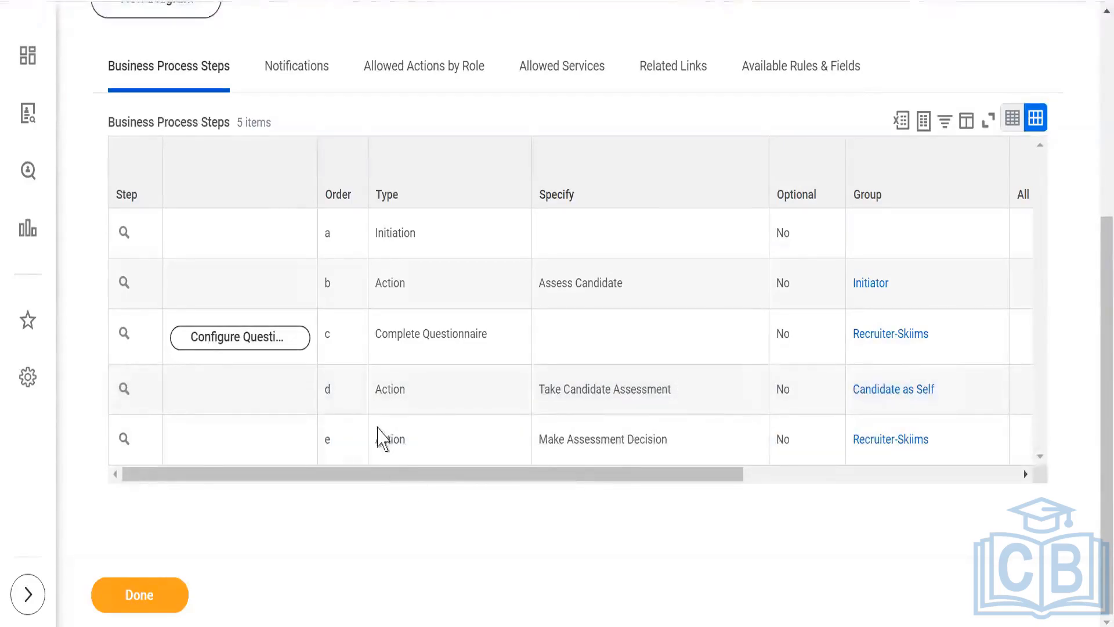
{"action": "scroll", "coordinate": [377, 432], "scroll_direction": "up", "scroll_amount": 5}
{"action": "scroll", "coordinate": [476, 255], "scroll_direction": "down", "scroll_amount": 5}
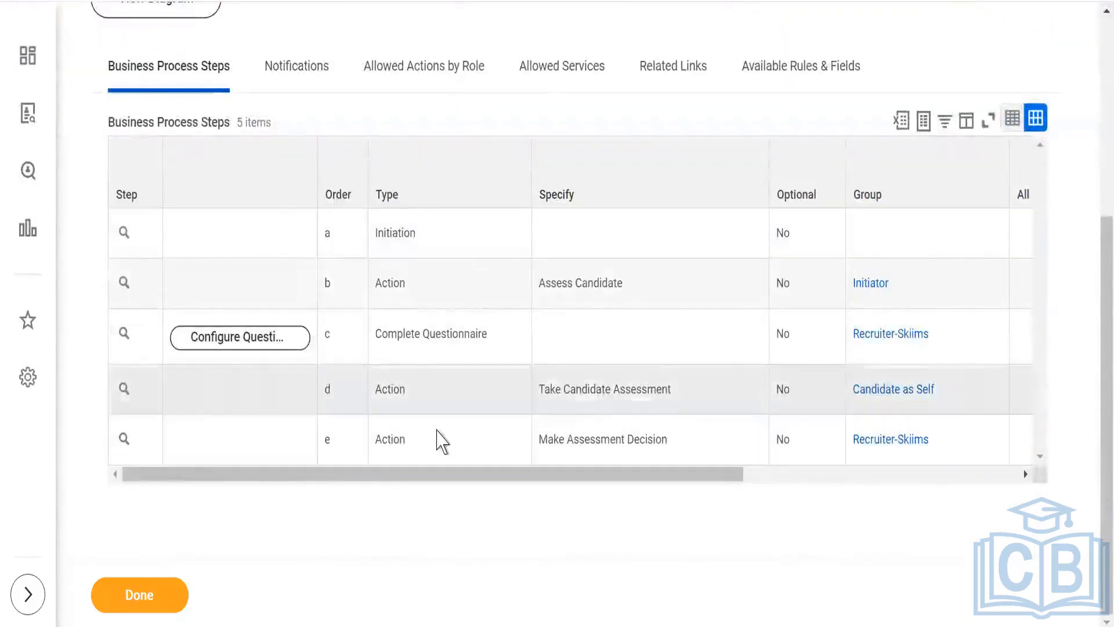
{"action": "scroll", "coordinate": [524, 96], "scroll_direction": "up", "scroll_amount": 5}
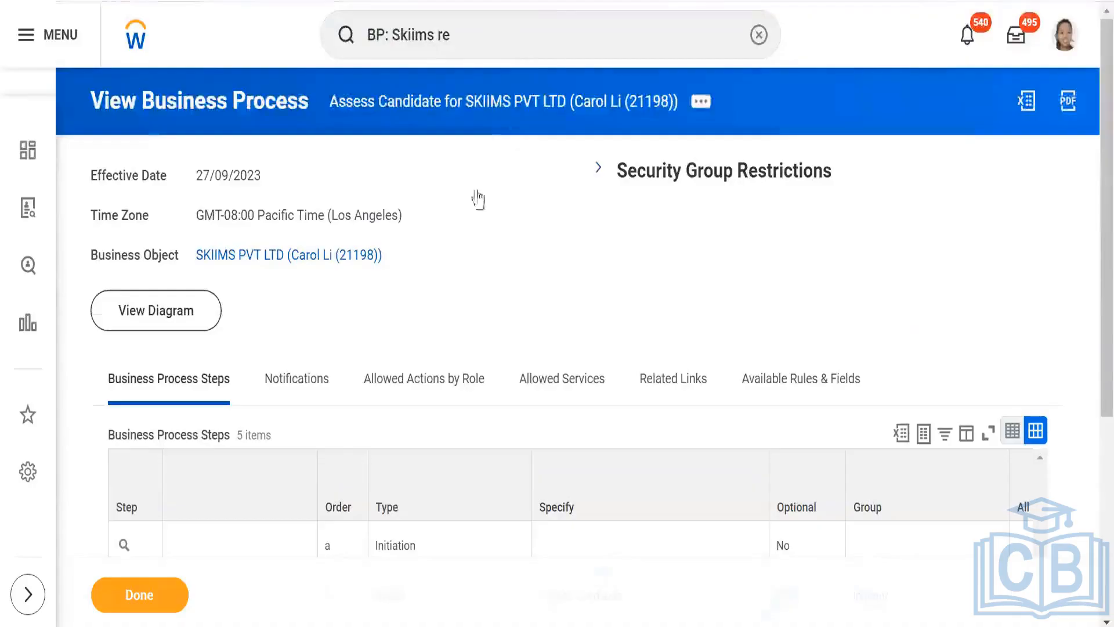
{"action": "scroll", "coordinate": [499, 308], "scroll_direction": "down", "scroll_amount": 5}
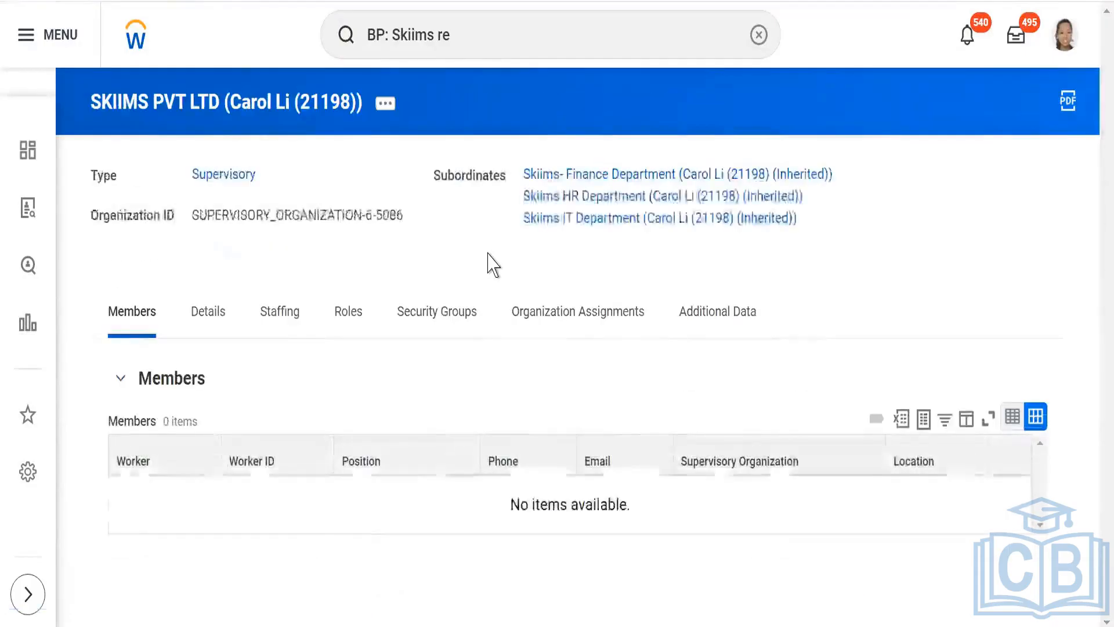
- Search for the business process definitions matching "BP: Skiims"
{"action": "left_click", "coordinate": [486, 46]}
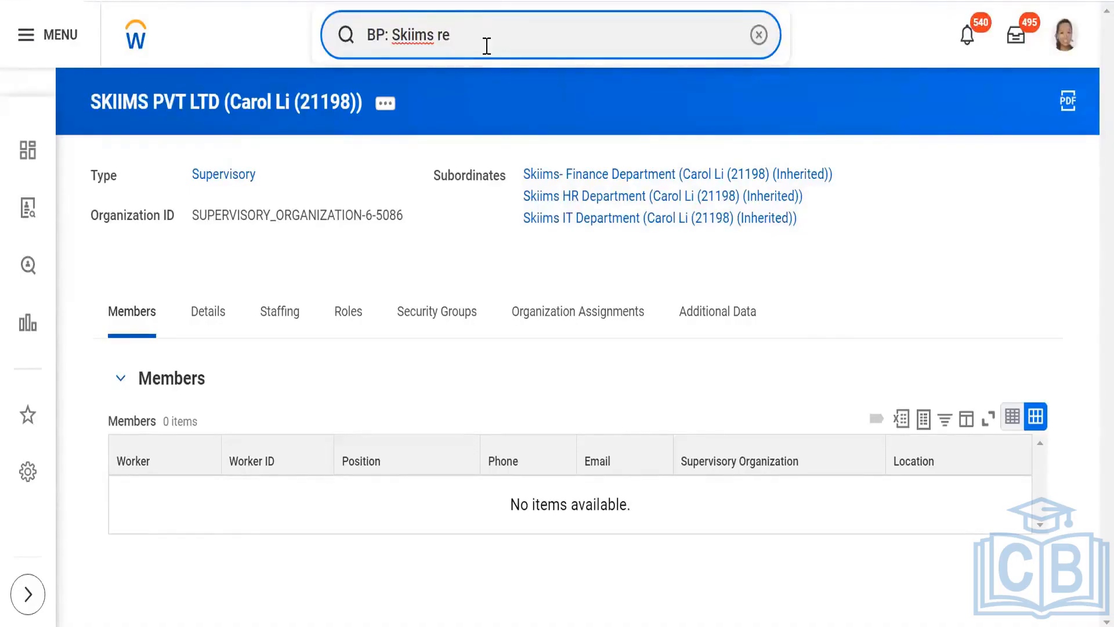
{"action": "key", "text": "BackSpace"}
{"action": "key", "text": "BackSpace"}
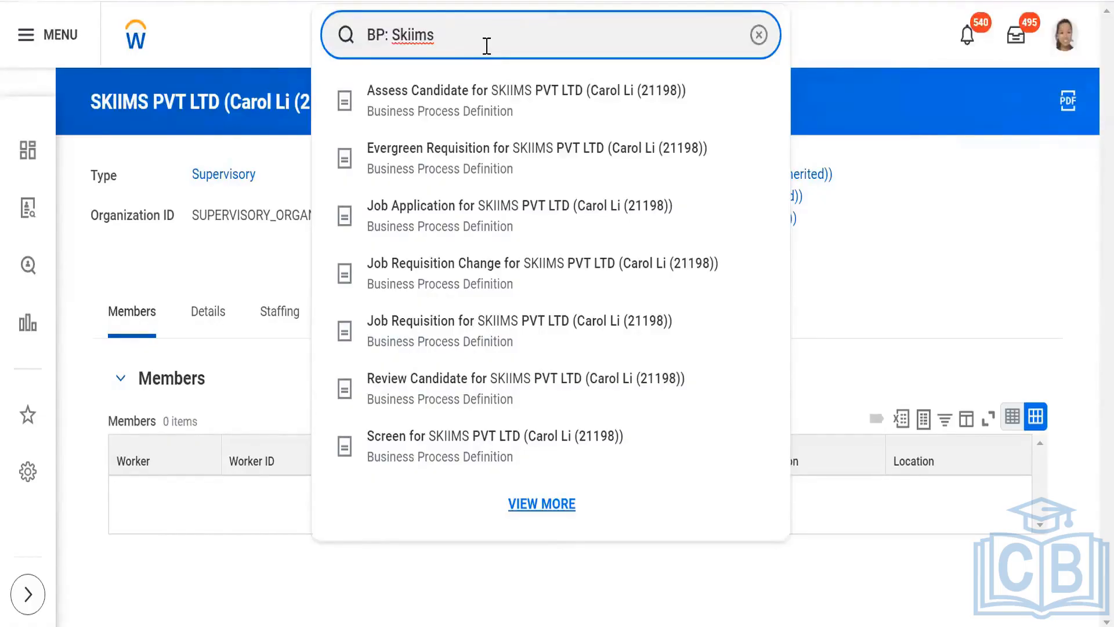
- Start a new business process definition for the SKIIMS PVT LTD organization with Interview as the business process type
{"action": "left_click", "coordinate": [171, 276]}
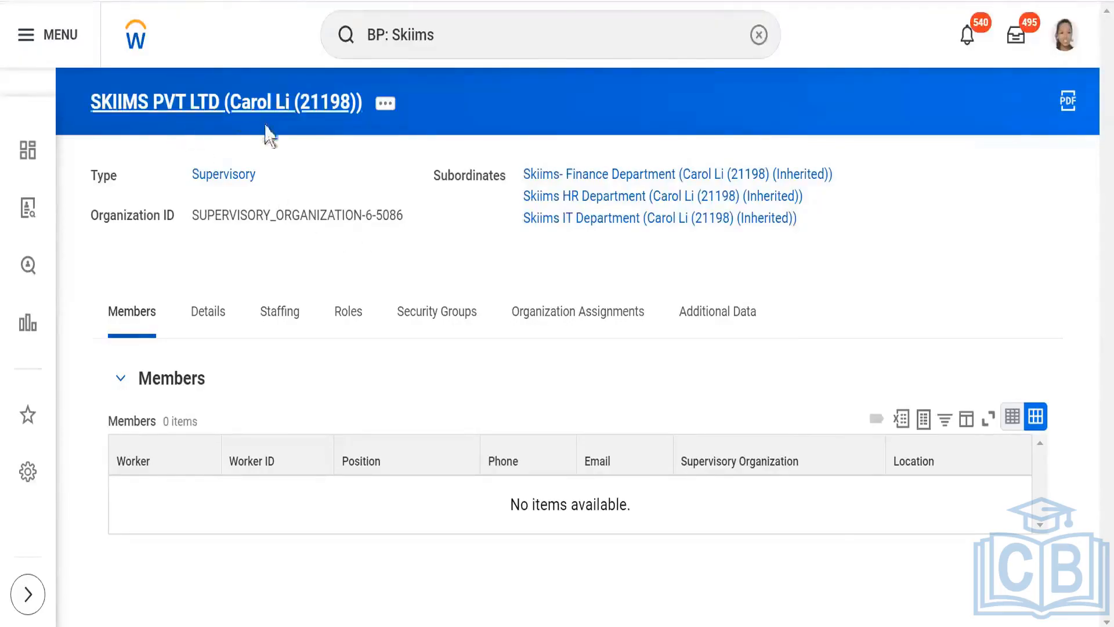
{"action": "left_click", "coordinate": [385, 104]}
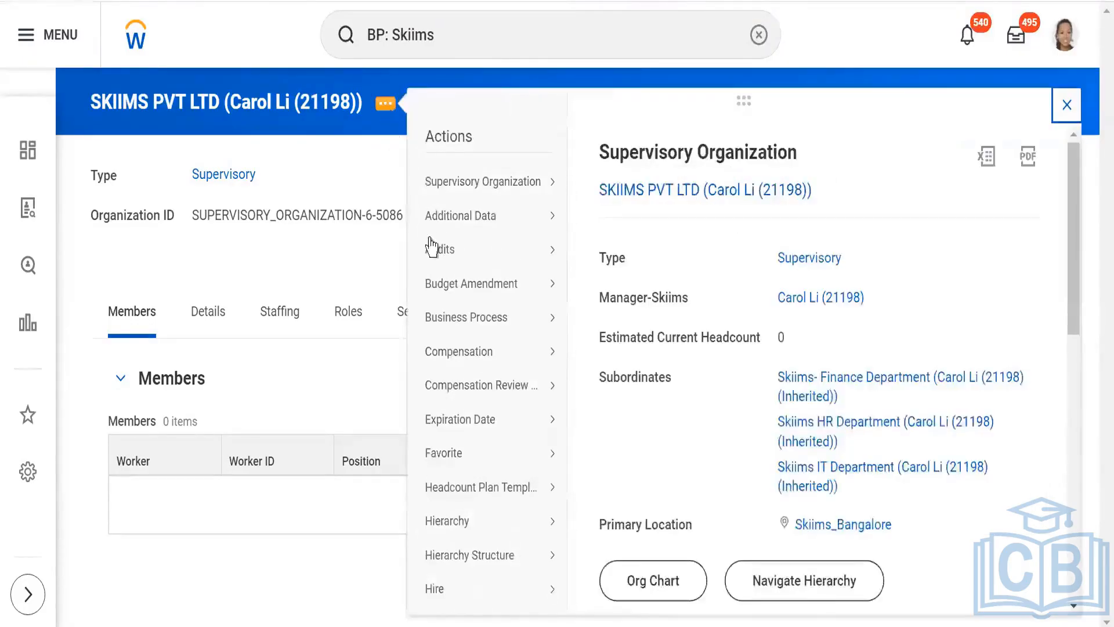
{"action": "mouse_move", "coordinate": [452, 323]}
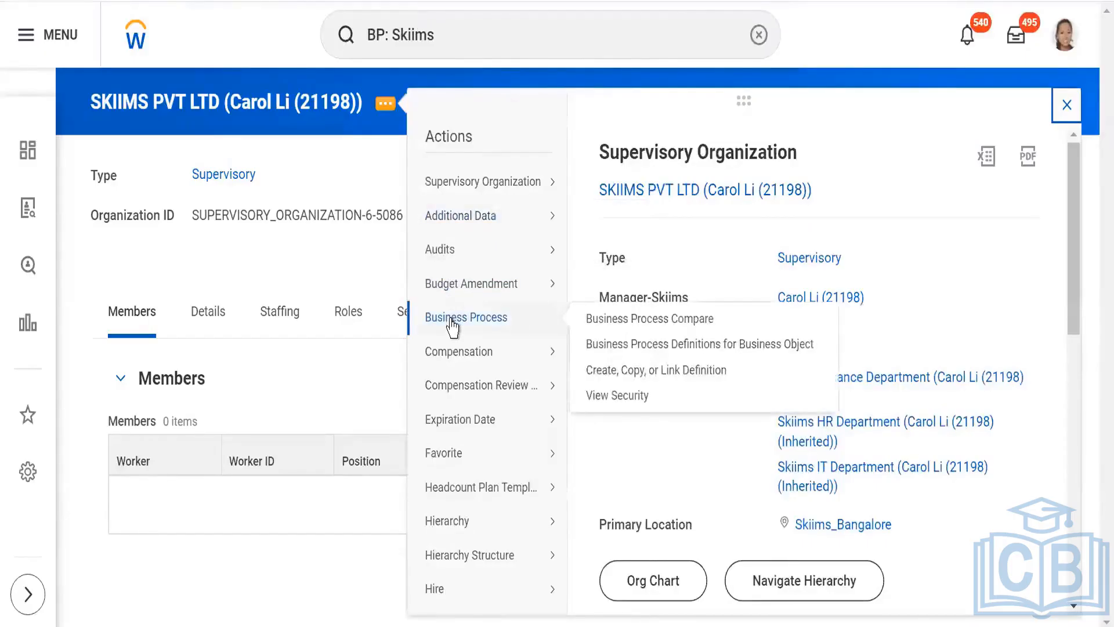
{"action": "left_click", "coordinate": [613, 371]}
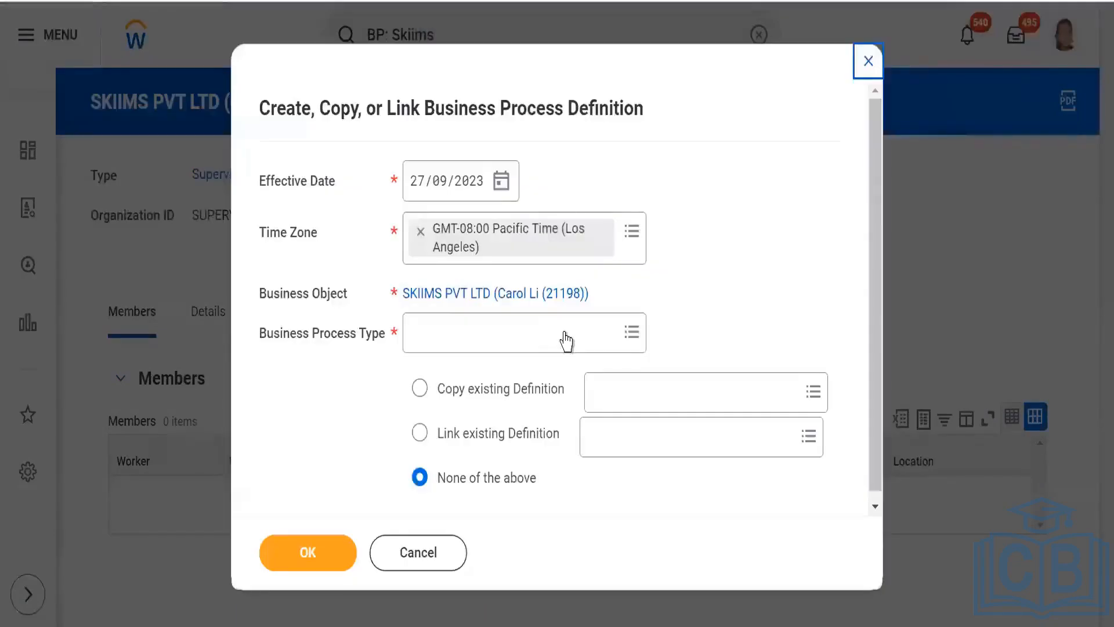
{"action": "left_click", "coordinate": [564, 331]}
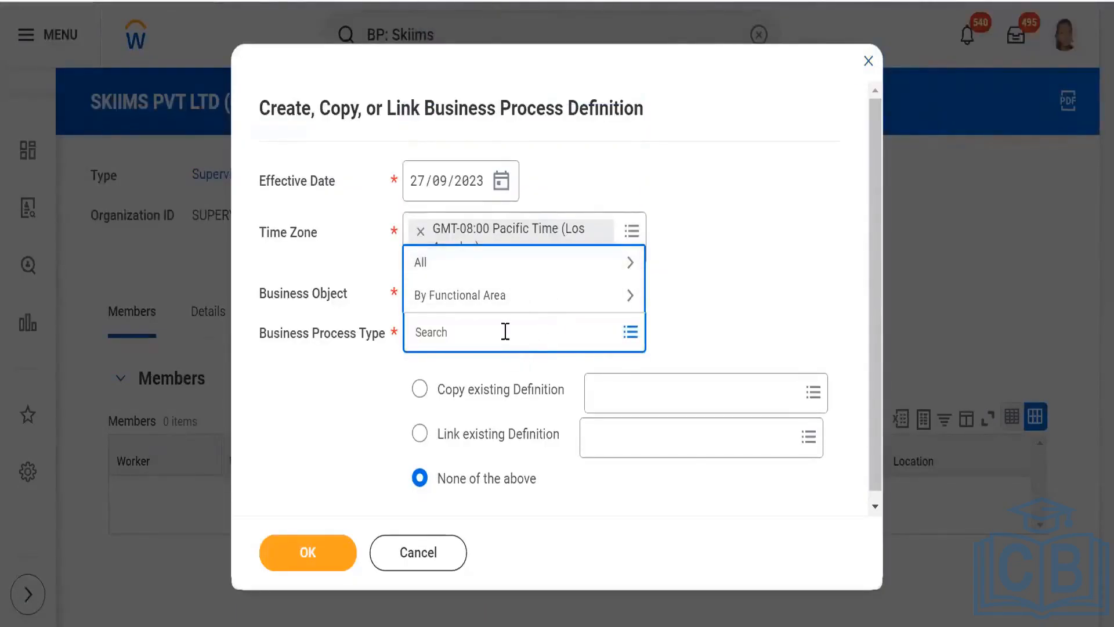
{"action": "type", "text": "interview"}
{"action": "key", "text": "Return"}
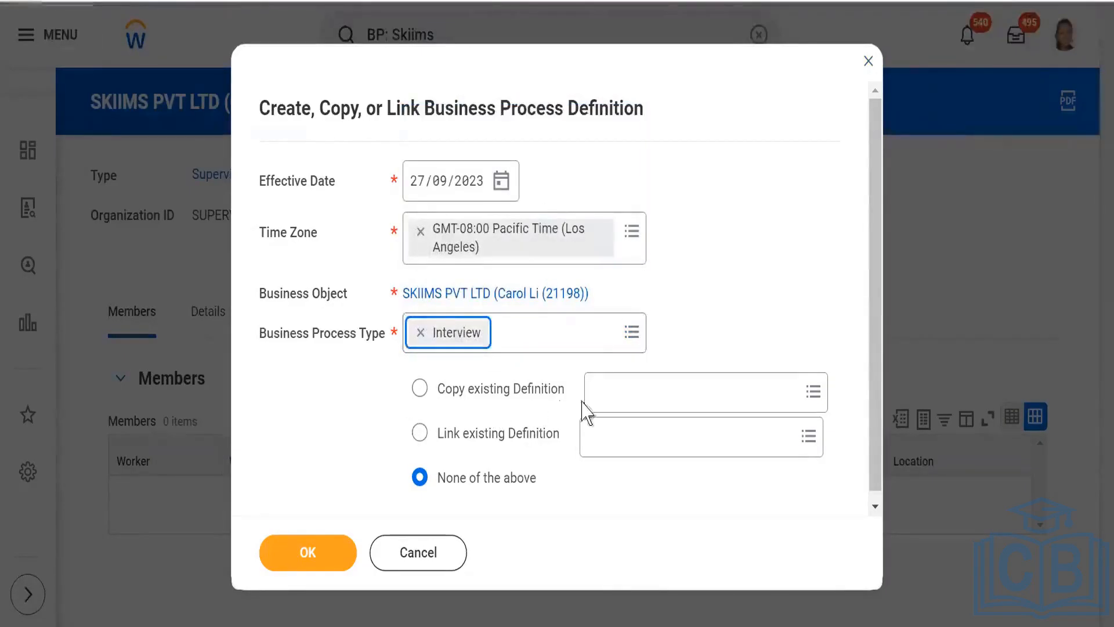
- Create the Interview definition by copying the existing definition "Interview for Magna Info-Tech Private Limited"
{"action": "left_click", "coordinate": [644, 393]}
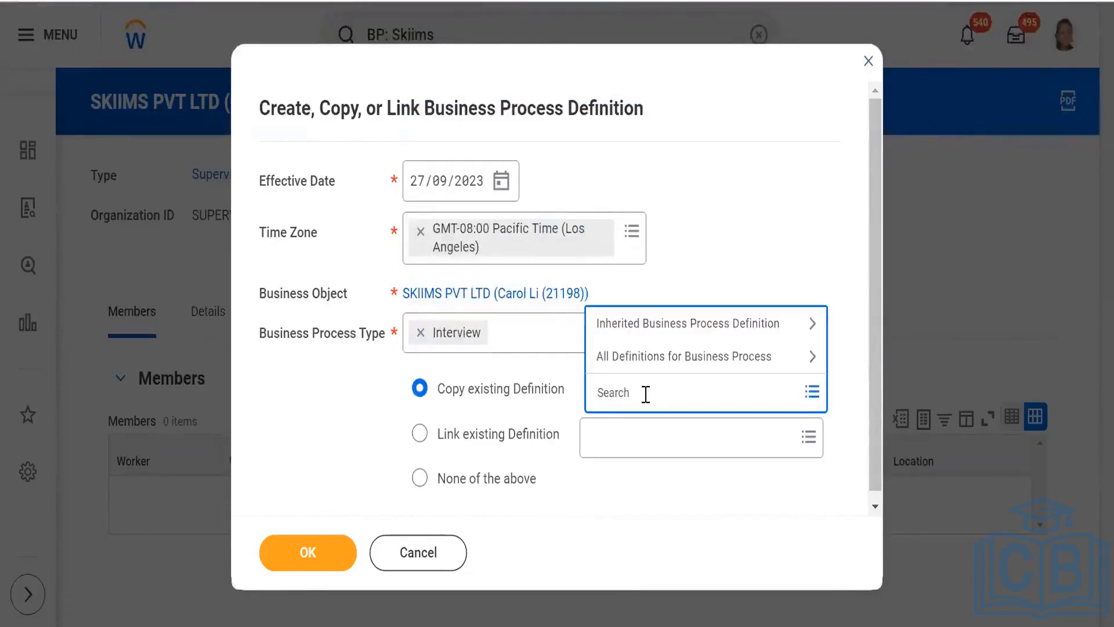
{"action": "type", "text": "magna"}
{"action": "key", "text": "Return"}
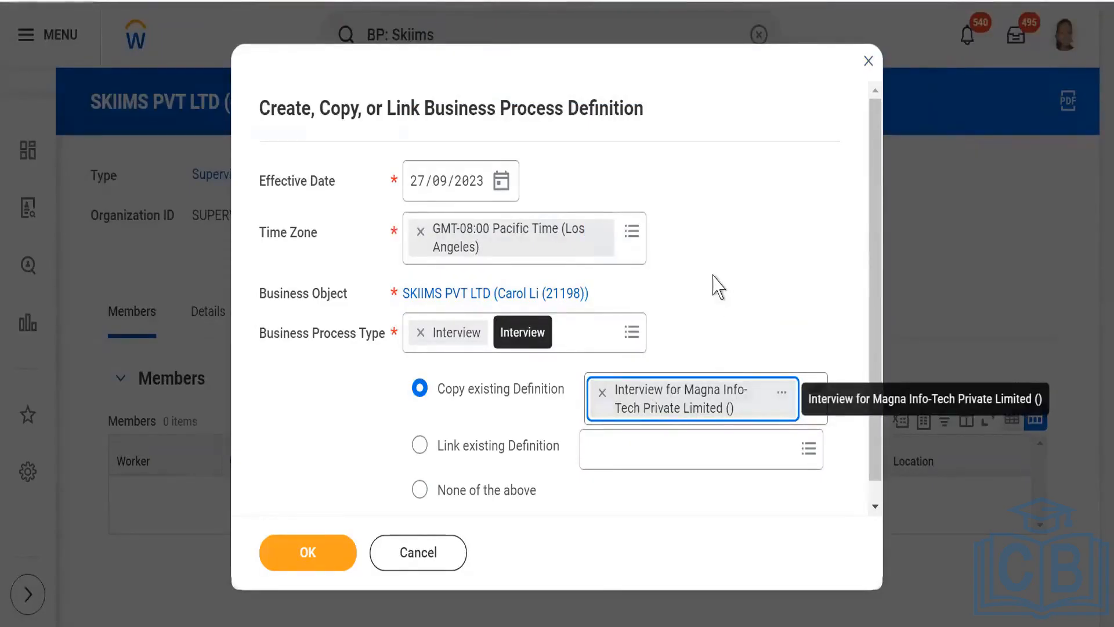
{"action": "left_click", "coordinate": [273, 554]}
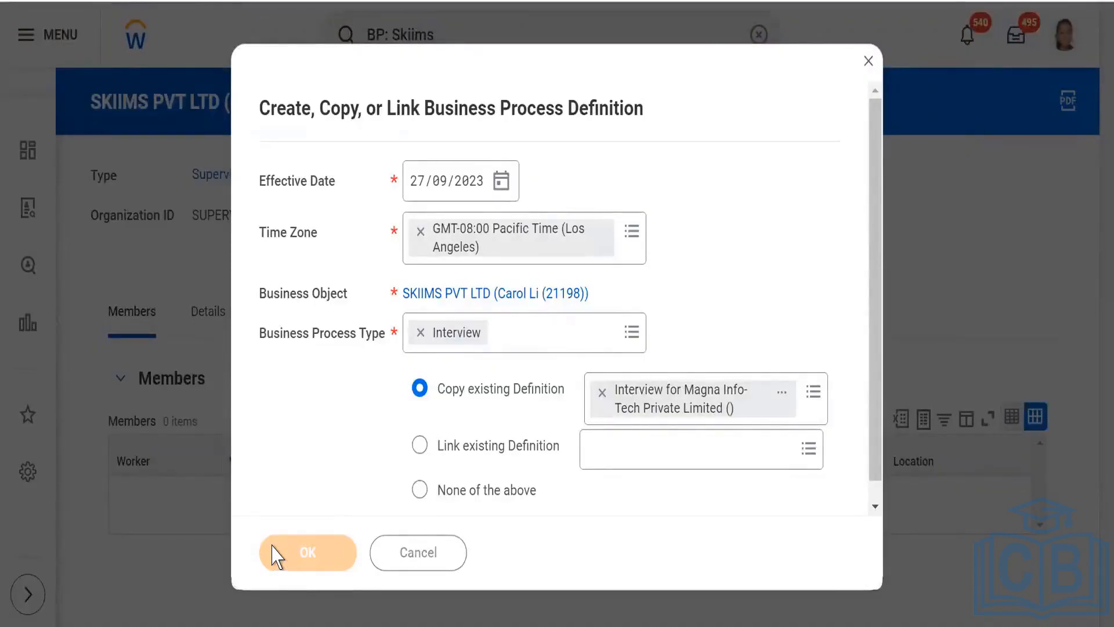
- Examine the order, conditions, types, specified actions and groups of the new Interview definition's steps
{"action": "scroll", "coordinate": [211, 460], "scroll_direction": "down", "scroll_amount": 10}
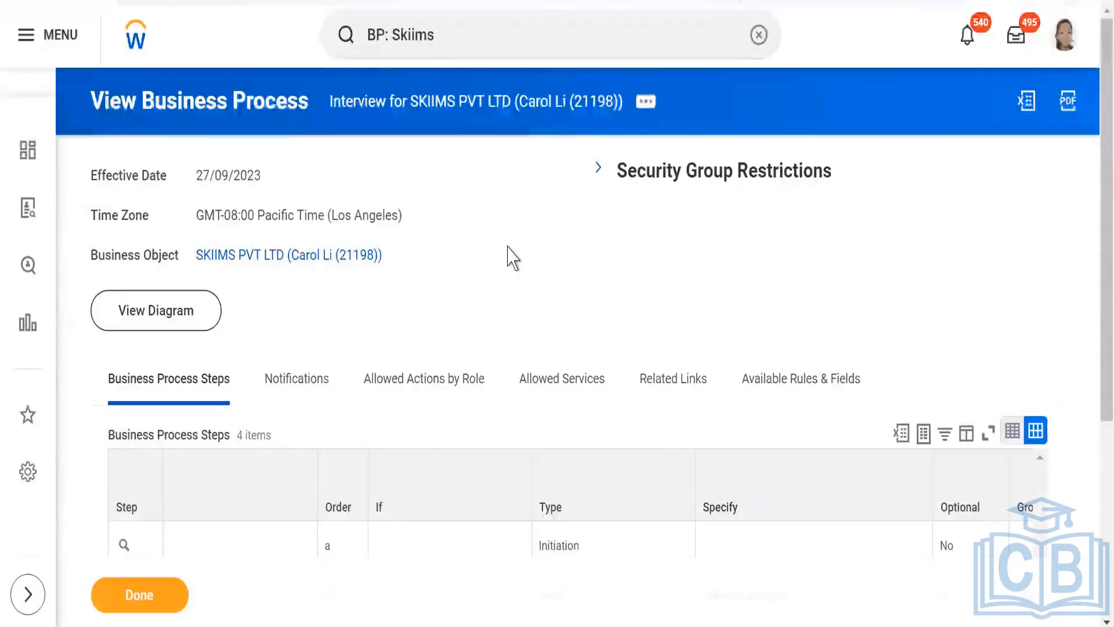
{"action": "scroll", "coordinate": [507, 258], "scroll_direction": "down", "scroll_amount": 3}
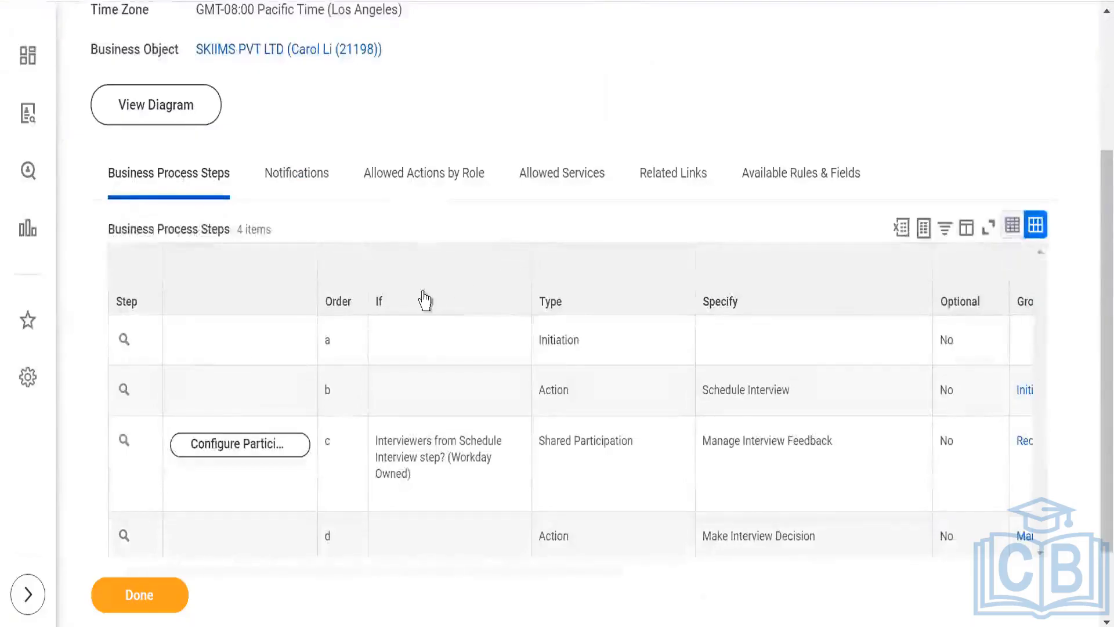
{"action": "scroll", "coordinate": [348, 232], "scroll_direction": "down", "scroll_amount": 2}
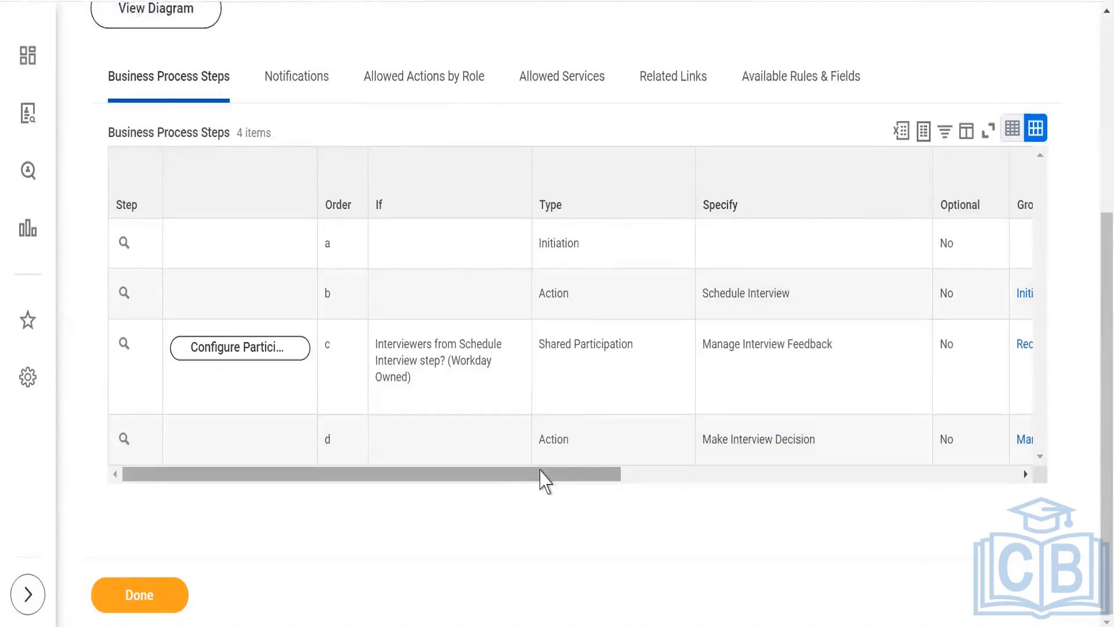
{"action": "scroll", "coordinate": [445, 272], "scroll_direction": "up", "scroll_amount": 5}
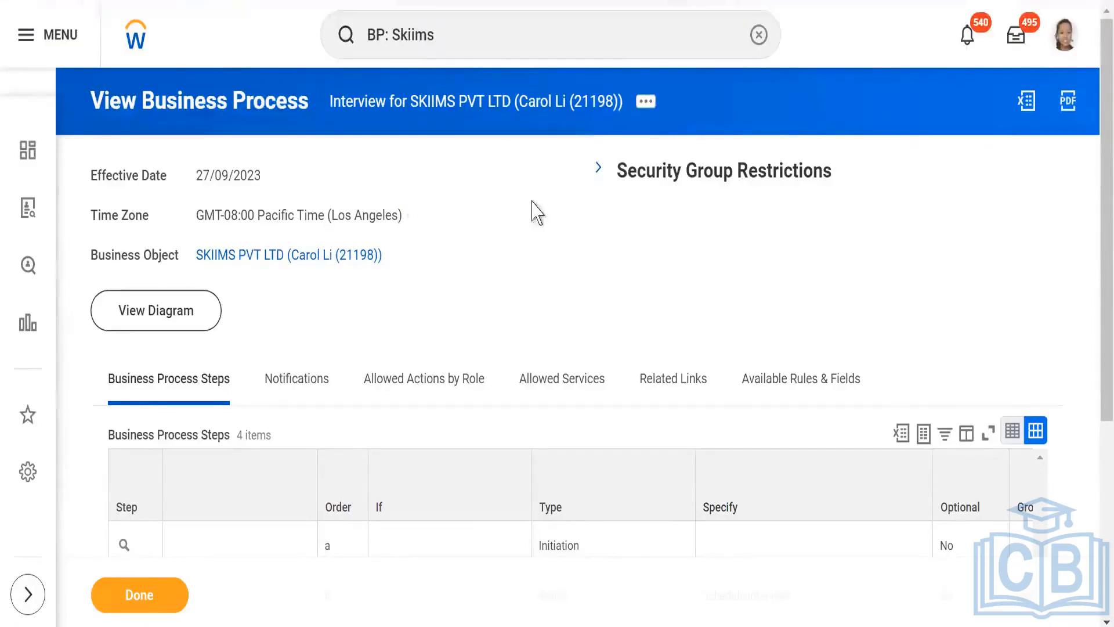
{"action": "scroll", "coordinate": [538, 201], "scroll_direction": "down", "scroll_amount": 5}
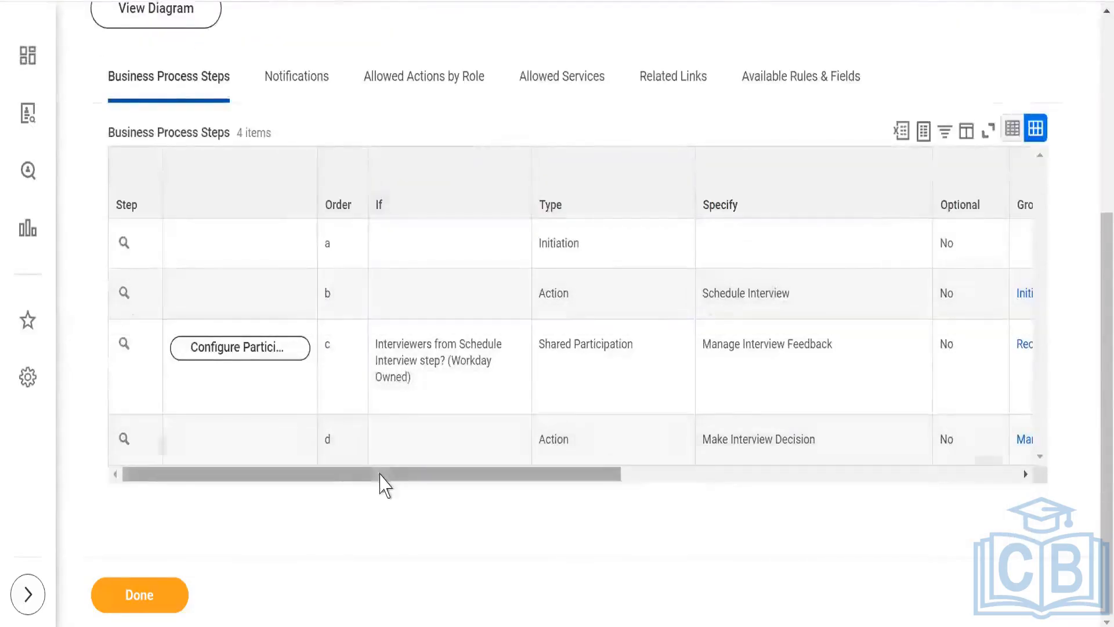
{"action": "left_click_drag", "start_coordinate": [413, 474], "coordinate": [554, 475]}
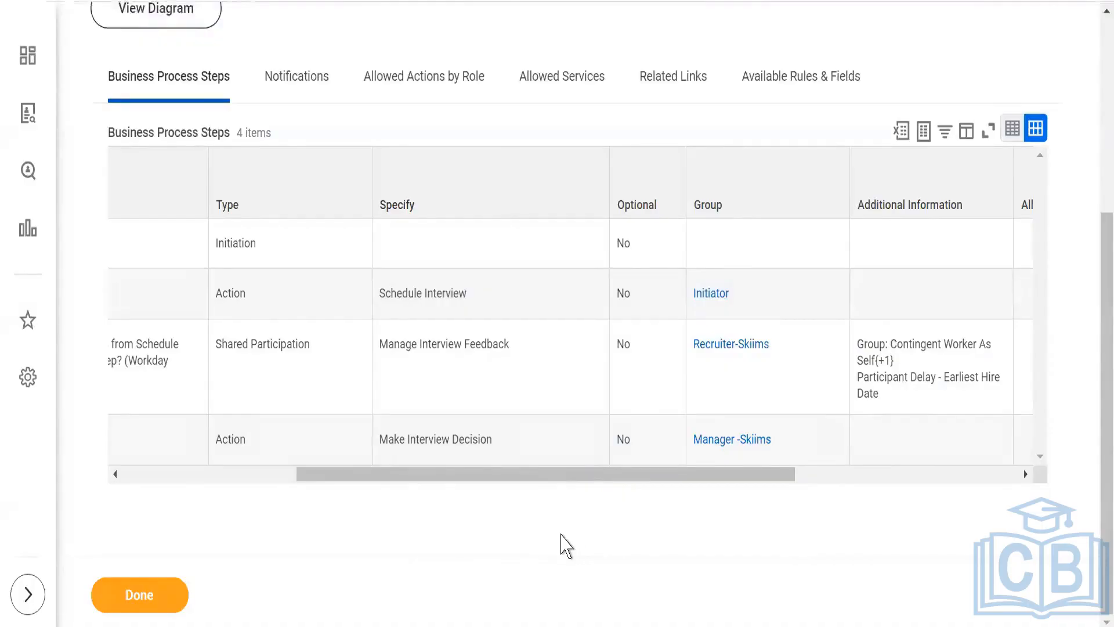
{"action": "left_click_drag", "start_coordinate": [430, 474], "coordinate": [183, 490]}
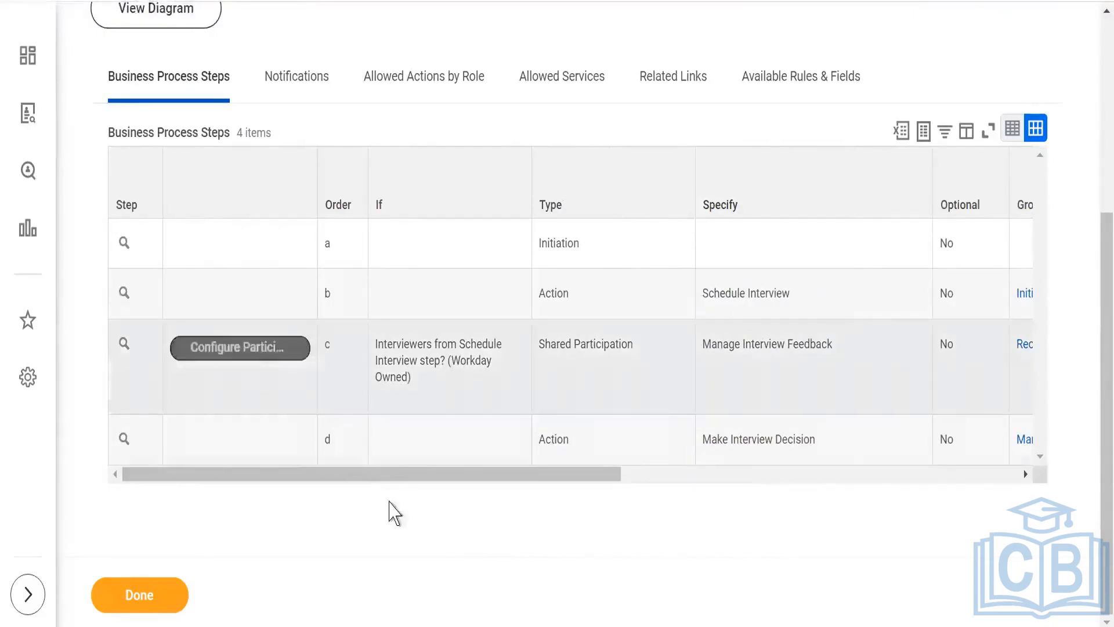
{"action": "left_click_drag", "start_coordinate": [538, 485], "coordinate": [752, 485]}
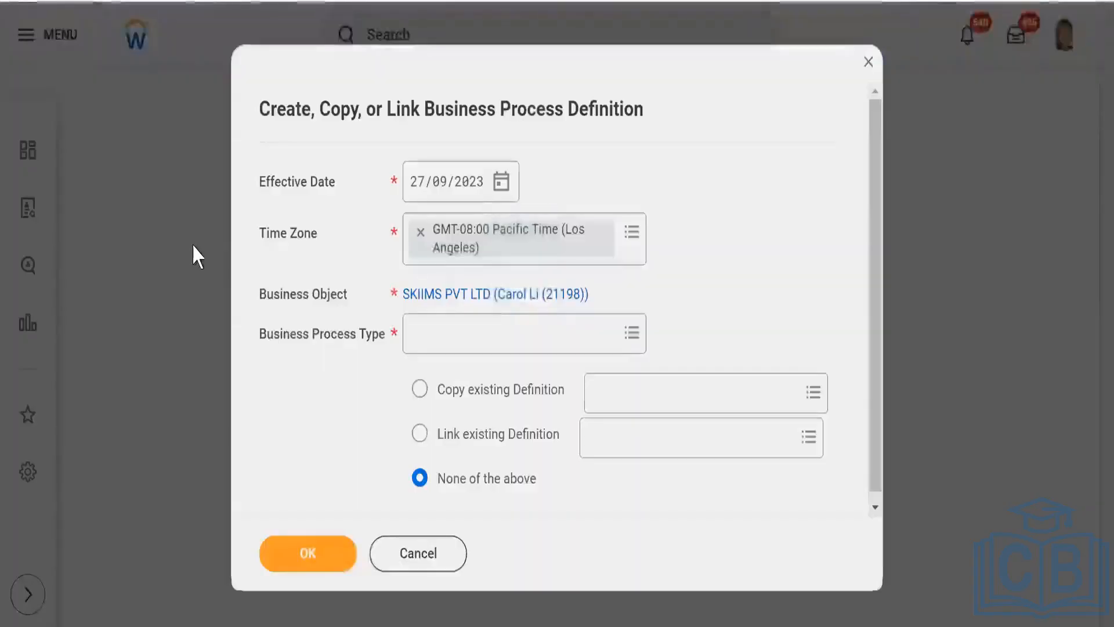
- Cancel the blank definition form, search for "BP:skiims int" and open the Interview definition for SKIIMS PVT LTD
{"action": "left_click", "coordinate": [415, 555]}
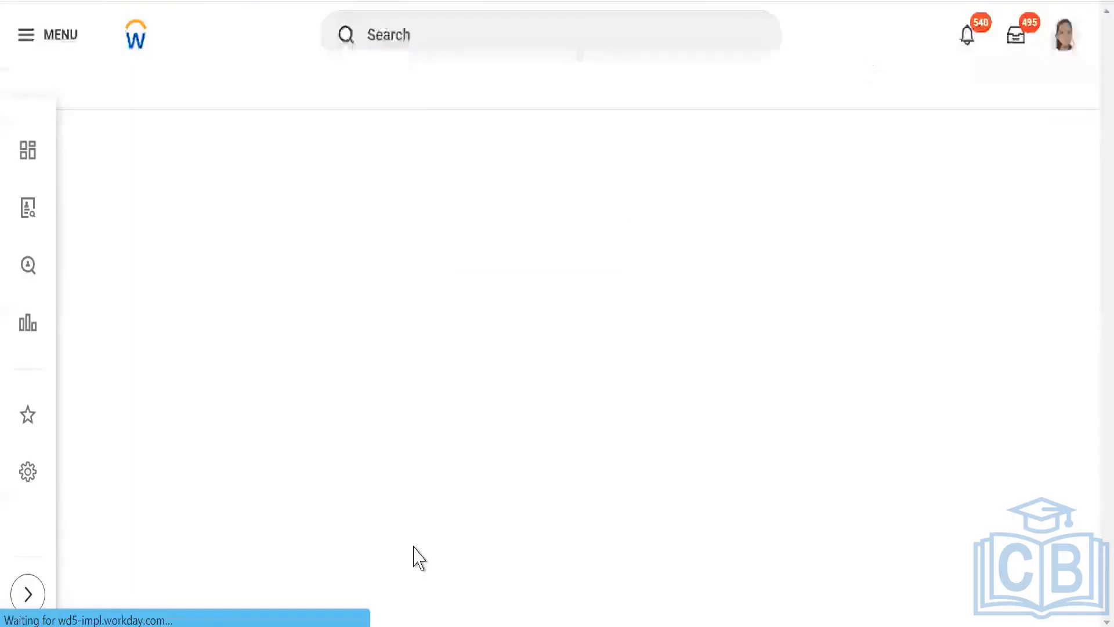
{"action": "left_click", "coordinate": [511, 36]}
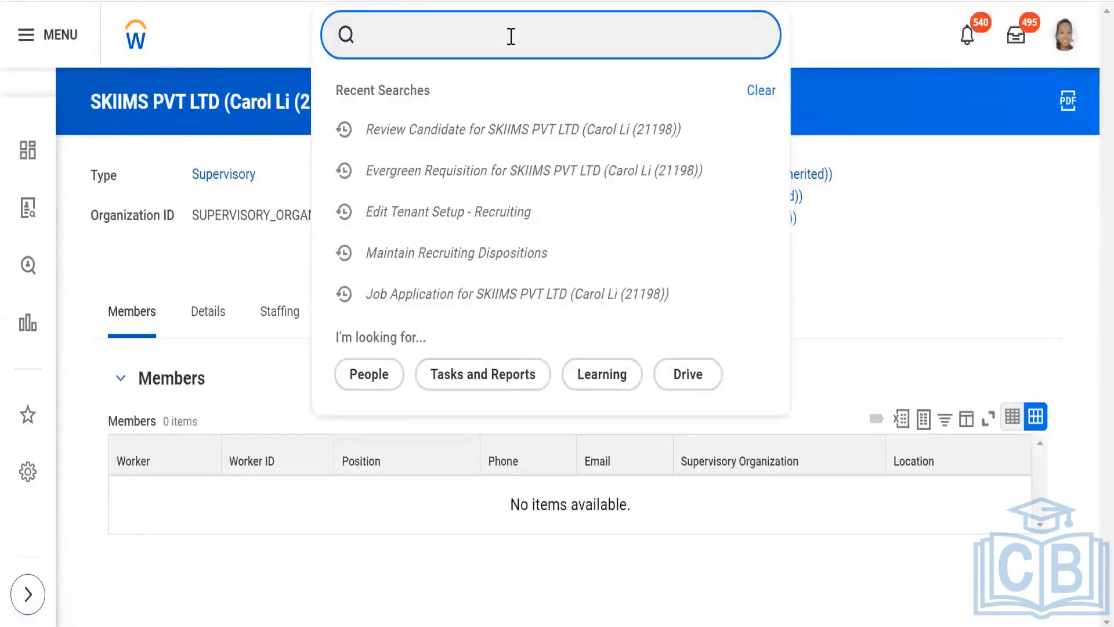
{"action": "type", "text": "BP;"}
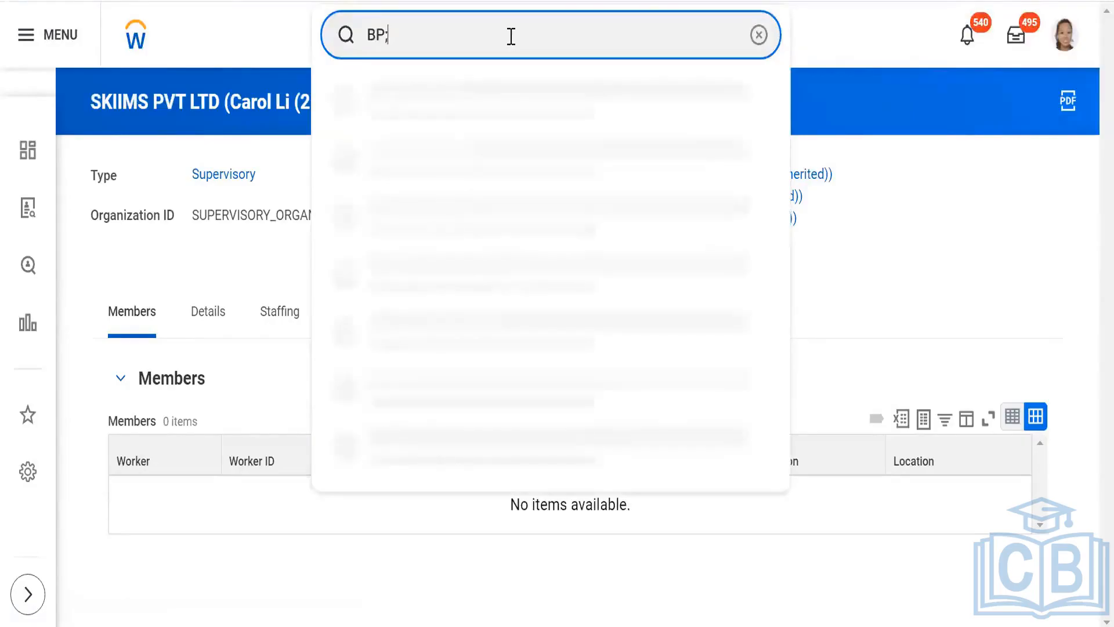
{"action": "key", "text": "BackSpace"}
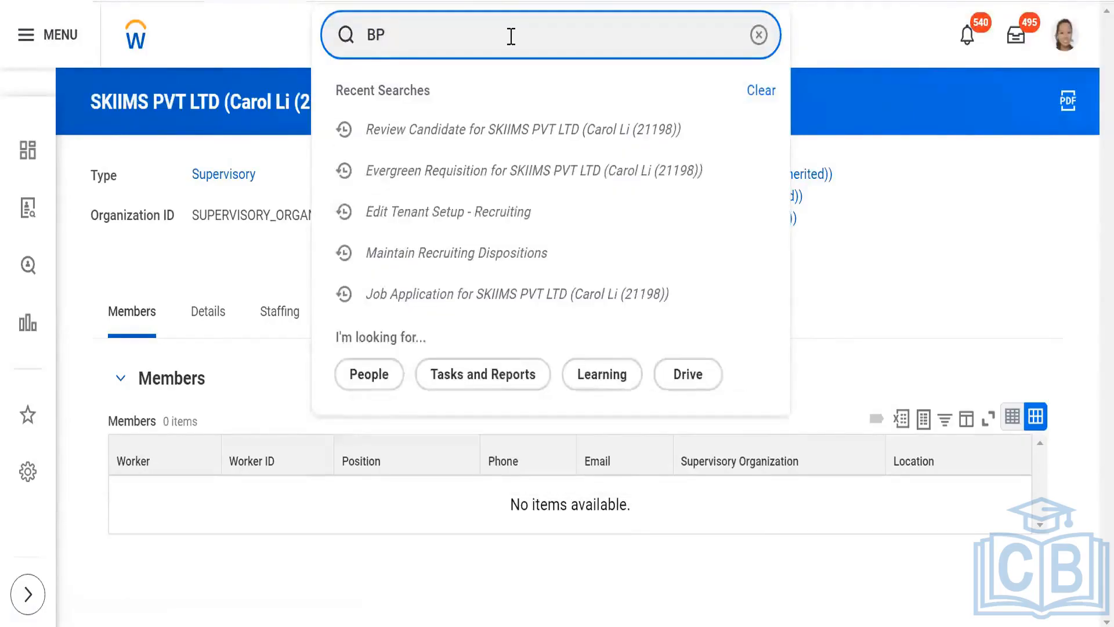
{"action": "type", "text": ":"}
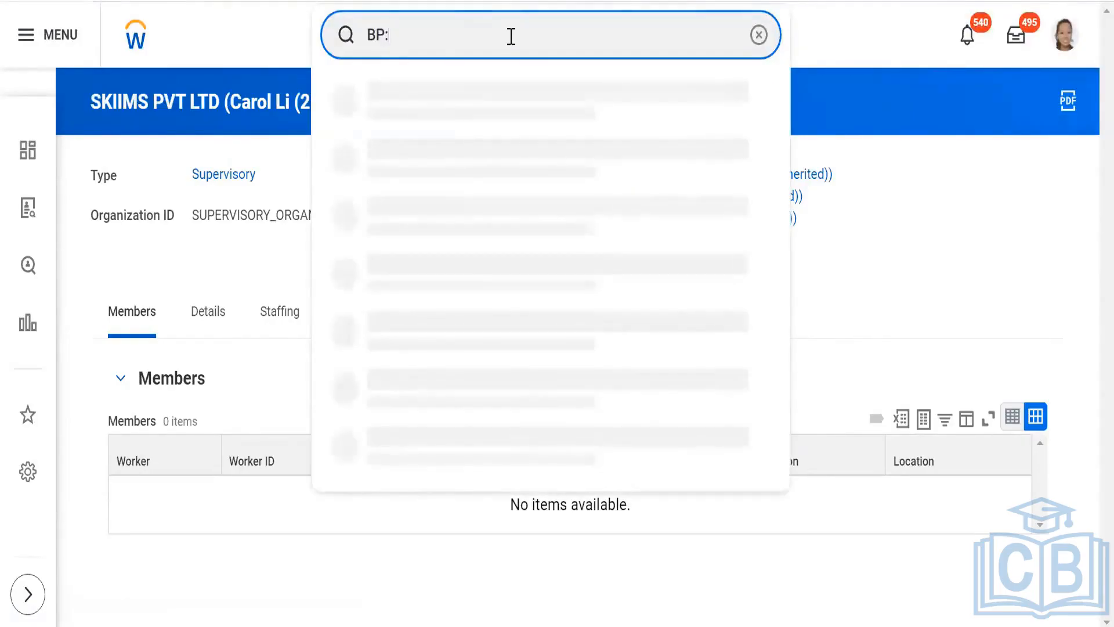
{"action": "type", "text": "skiims"}
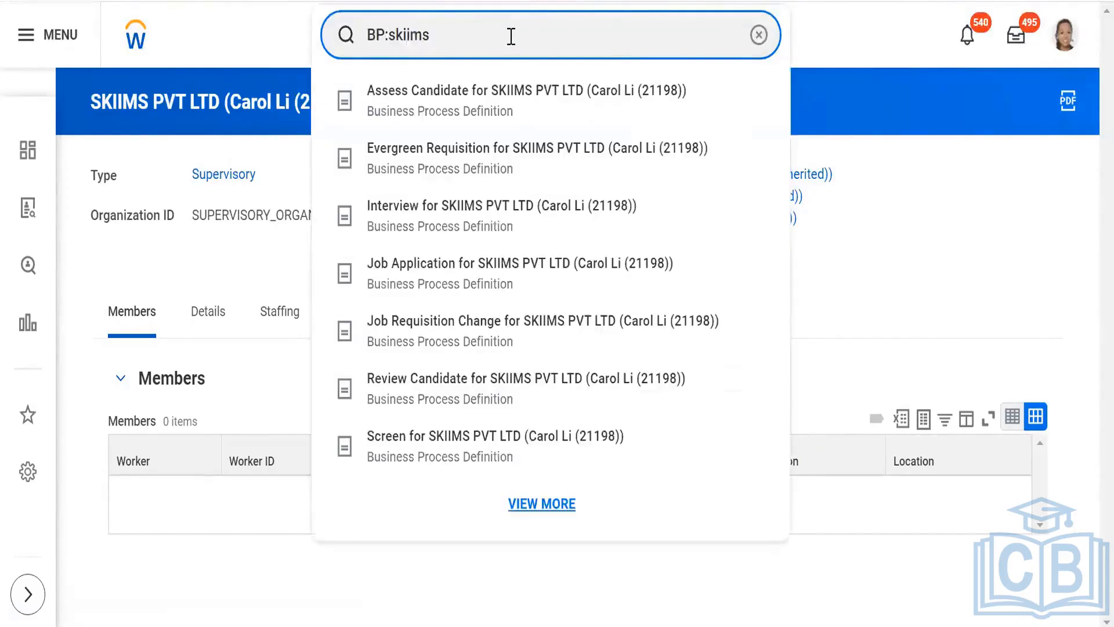
{"action": "key", "text": "Return"}
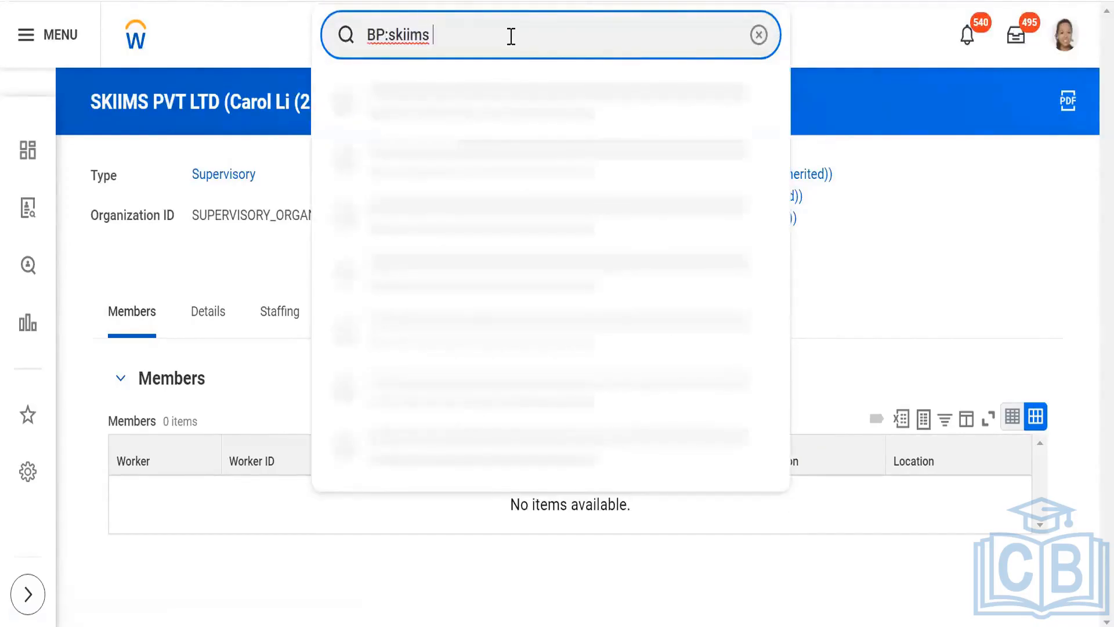
{"action": "type", "text": "int"}
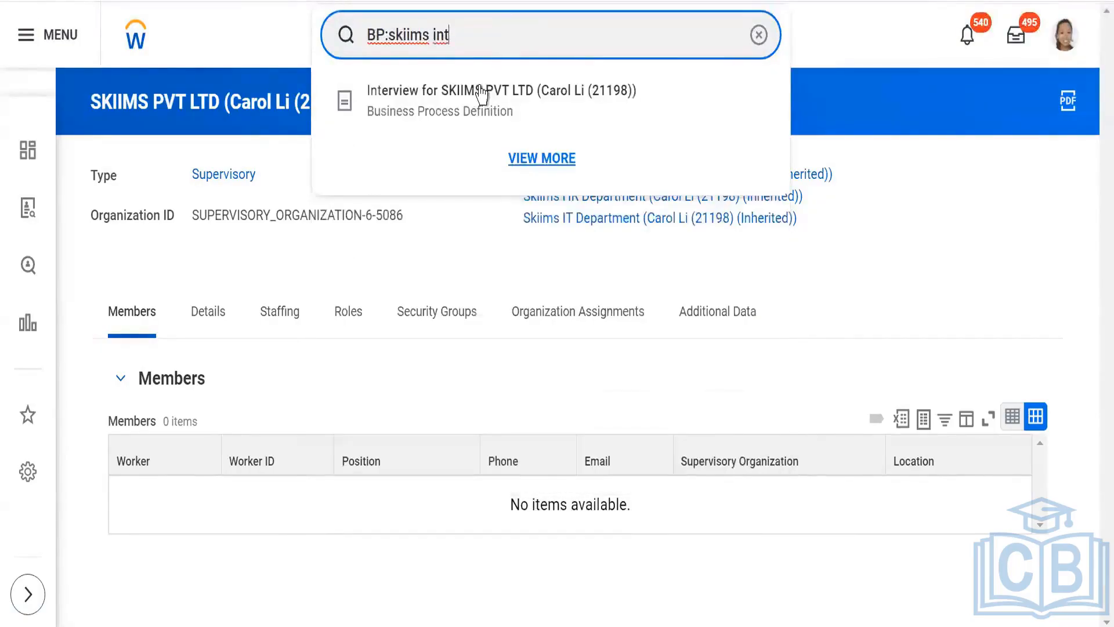
{"action": "left_click", "coordinate": [453, 113]}
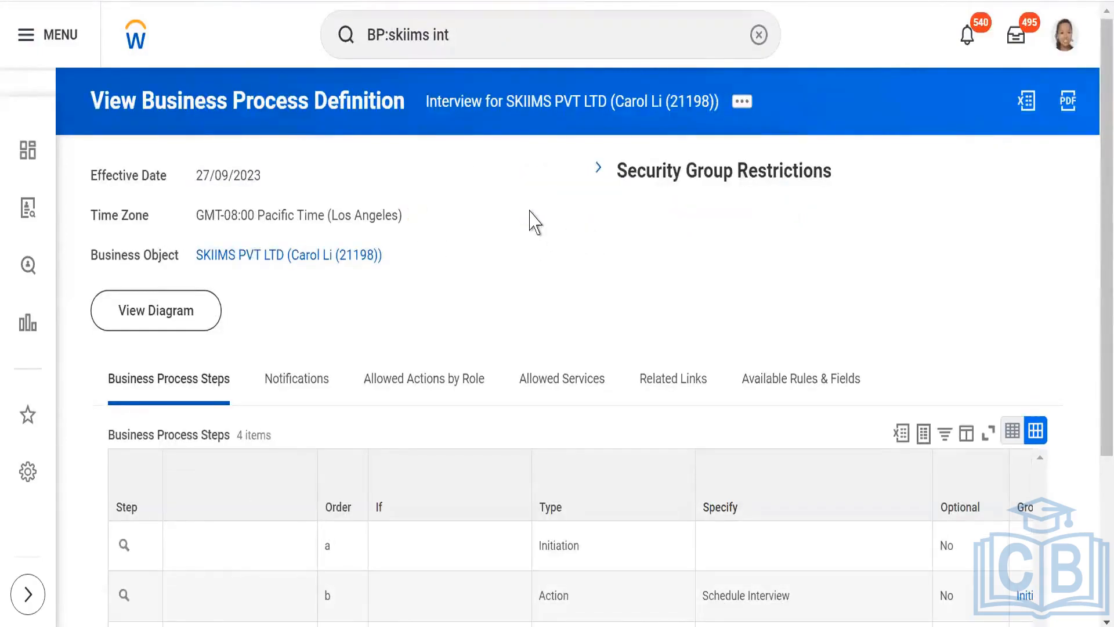
- Review which groups handle the scheduling, feedback and decision steps of the Interview definition, including its additional information
{"action": "scroll", "coordinate": [522, 221], "scroll_direction": "down", "scroll_amount": 4}
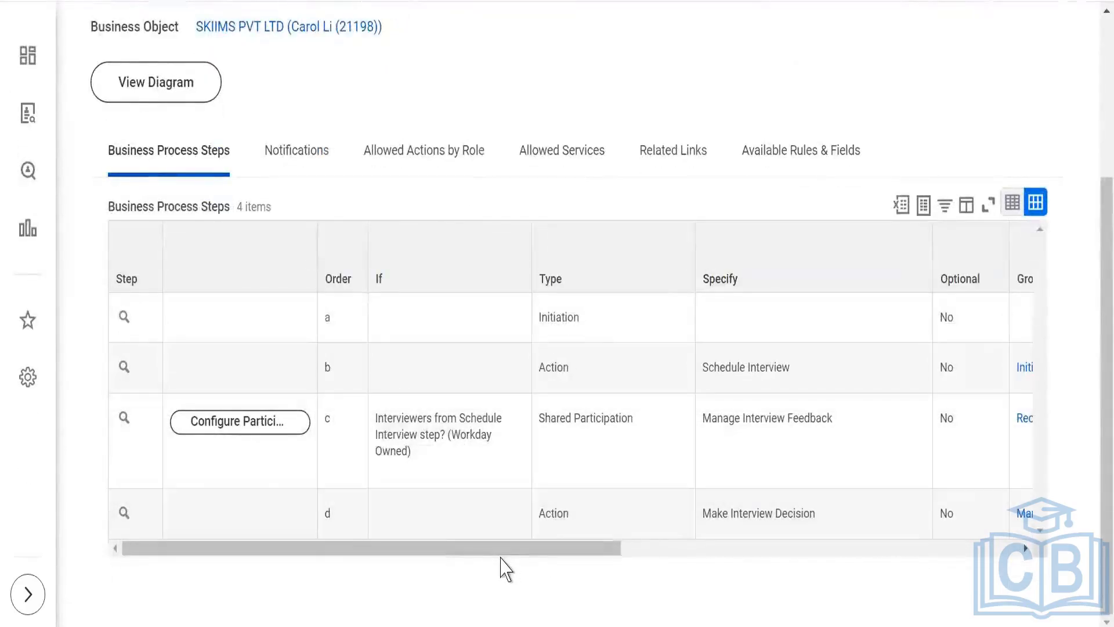
{"action": "left_click_drag", "start_coordinate": [503, 554], "coordinate": [751, 537]}
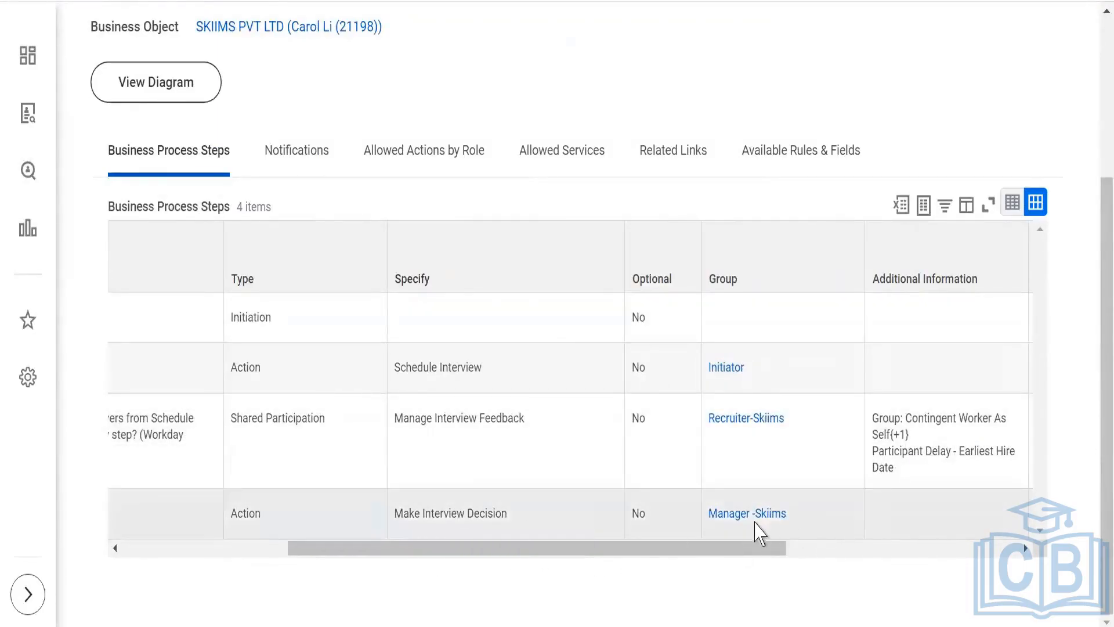
{"action": "mouse_move", "coordinate": [673, 554]}
{"action": "left_mouse_down"}
{"action": "mouse_move", "coordinate": [589, 562]}
{"action": "mouse_move", "coordinate": [711, 562]}
{"action": "mouse_move", "coordinate": [667, 562]}
{"action": "left_mouse_up"}
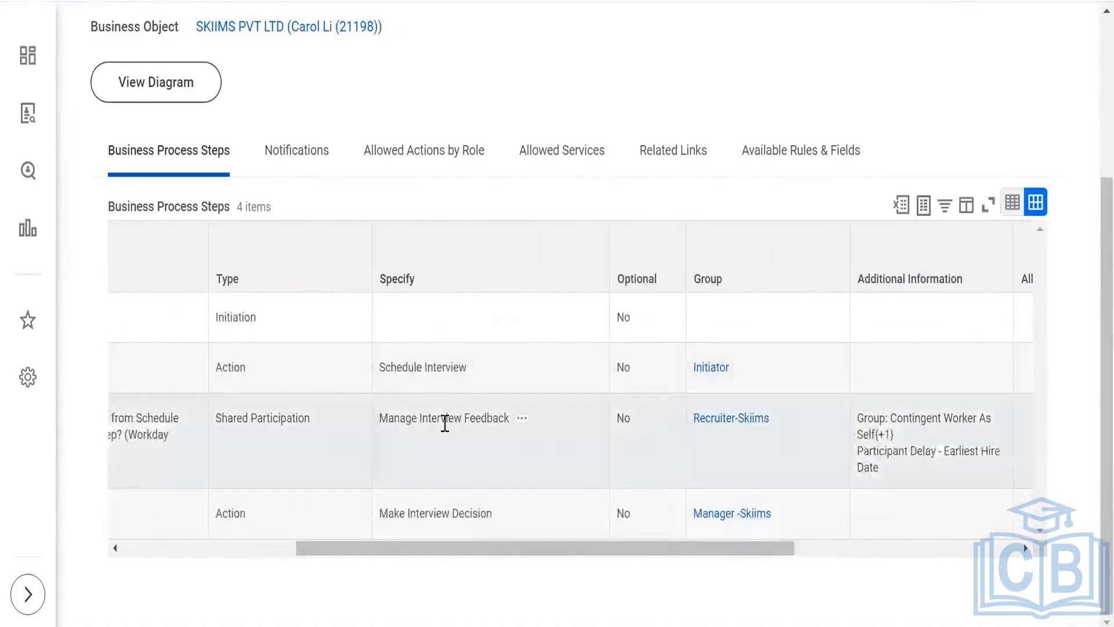
{"action": "left_click_drag", "start_coordinate": [438, 557], "coordinate": [171, 558]}
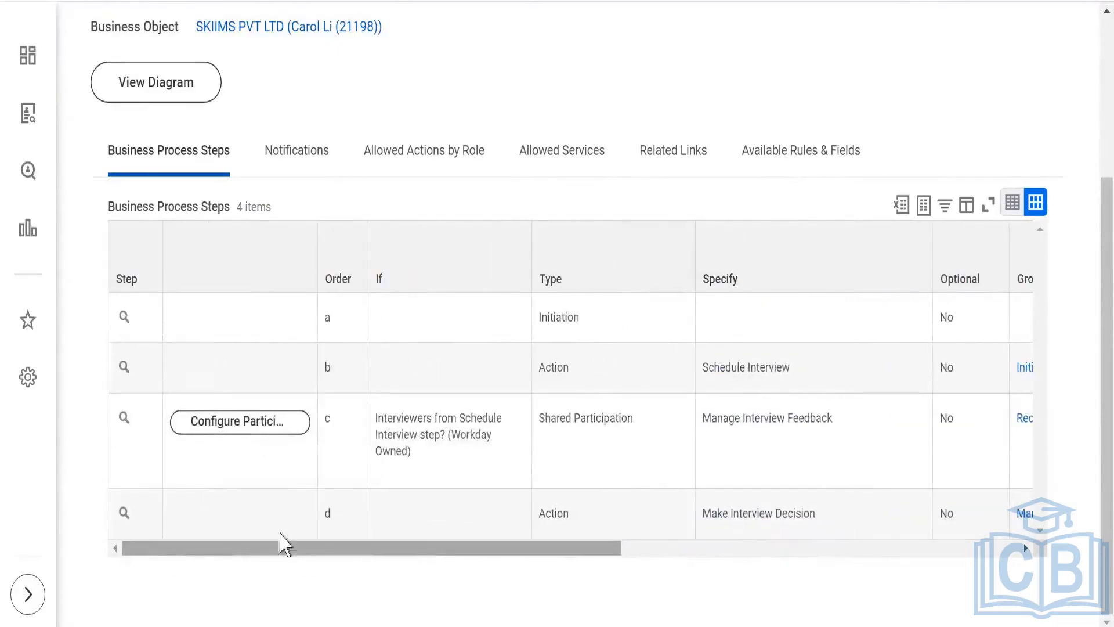
{"action": "scroll", "coordinate": [528, 270], "scroll_direction": "up", "scroll_amount": 4}
{"action": "scroll", "coordinate": [529, 271], "scroll_direction": "up", "scroll_amount": 1}
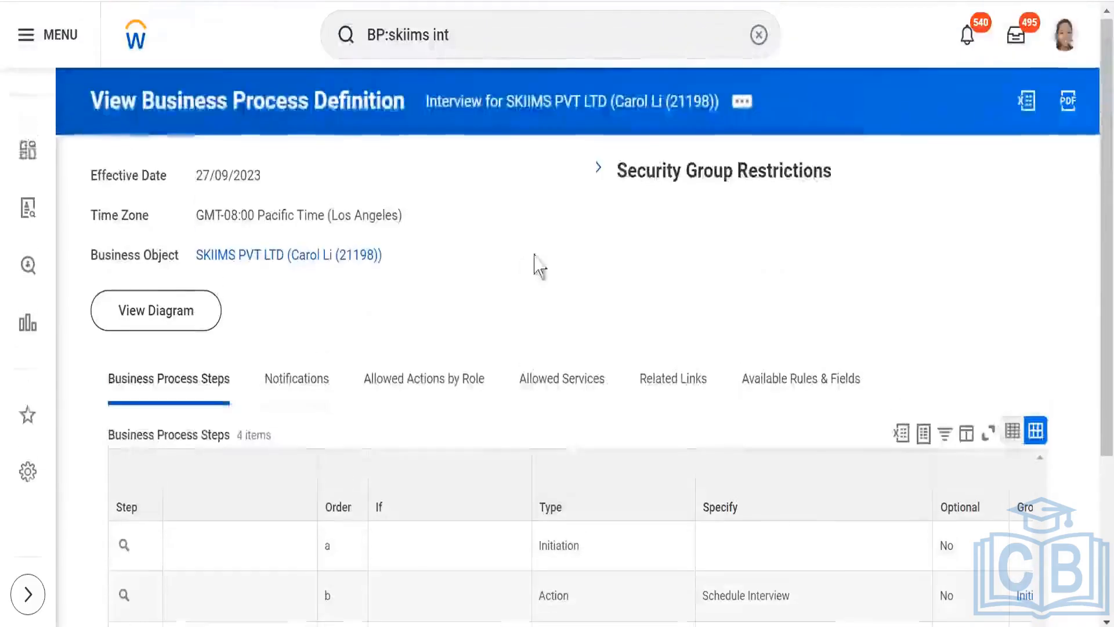
- Open the SKIIMS PVT LTD organization and start a new business process definition for it with the type Offer
{"action": "left_click", "coordinate": [507, 33]}
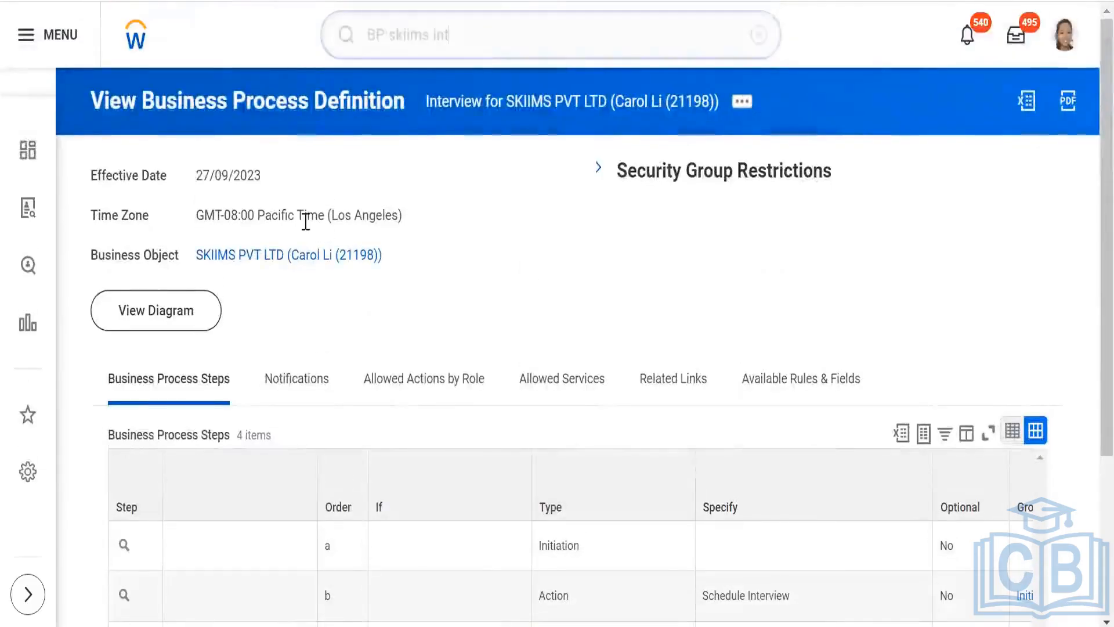
{"action": "left_click", "coordinate": [266, 256]}
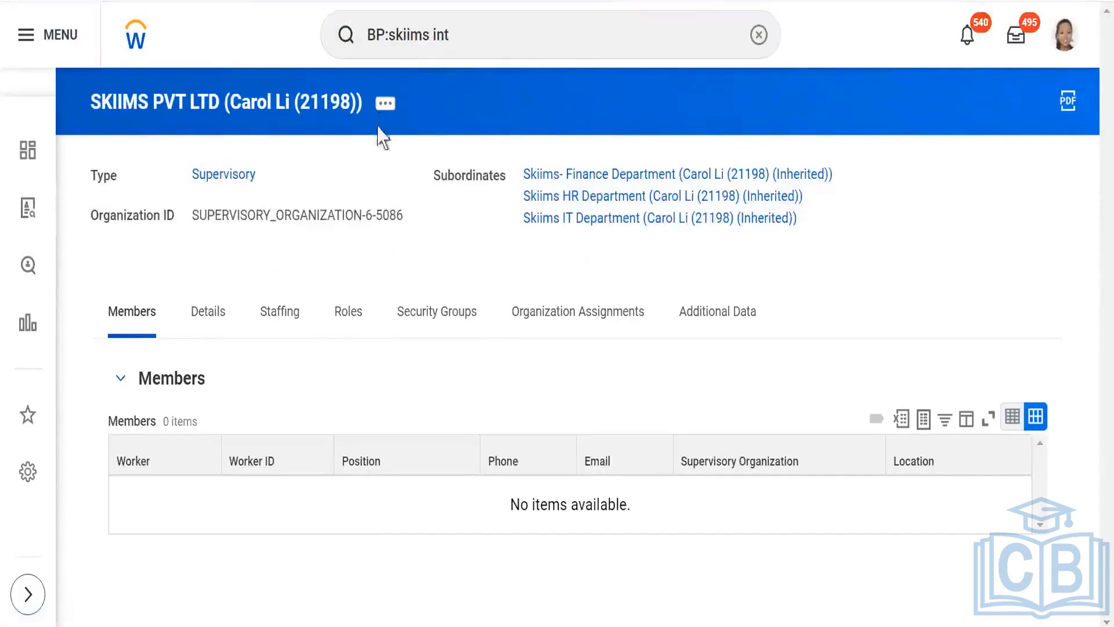
{"action": "left_click", "coordinate": [386, 107]}
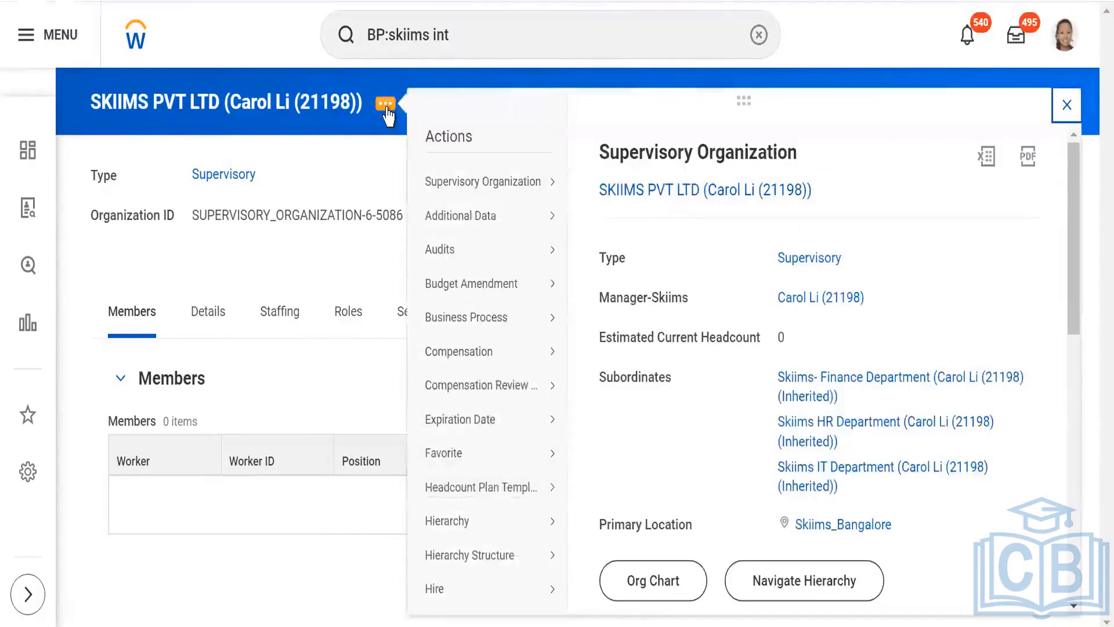
{"action": "mouse_move", "coordinate": [453, 322]}
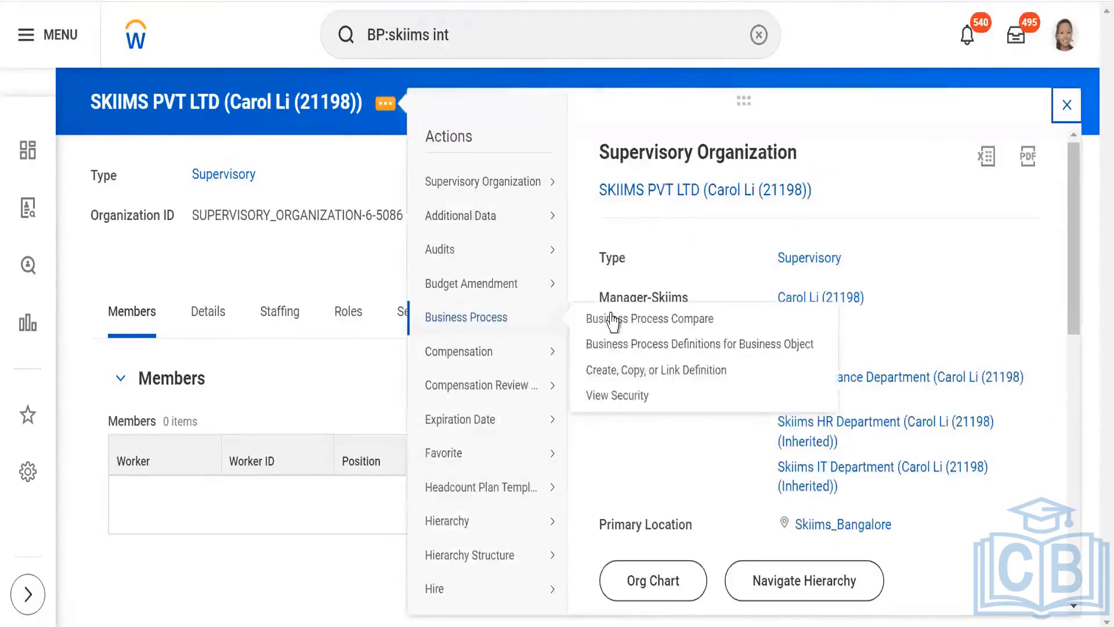
{"action": "left_click", "coordinate": [635, 370]}
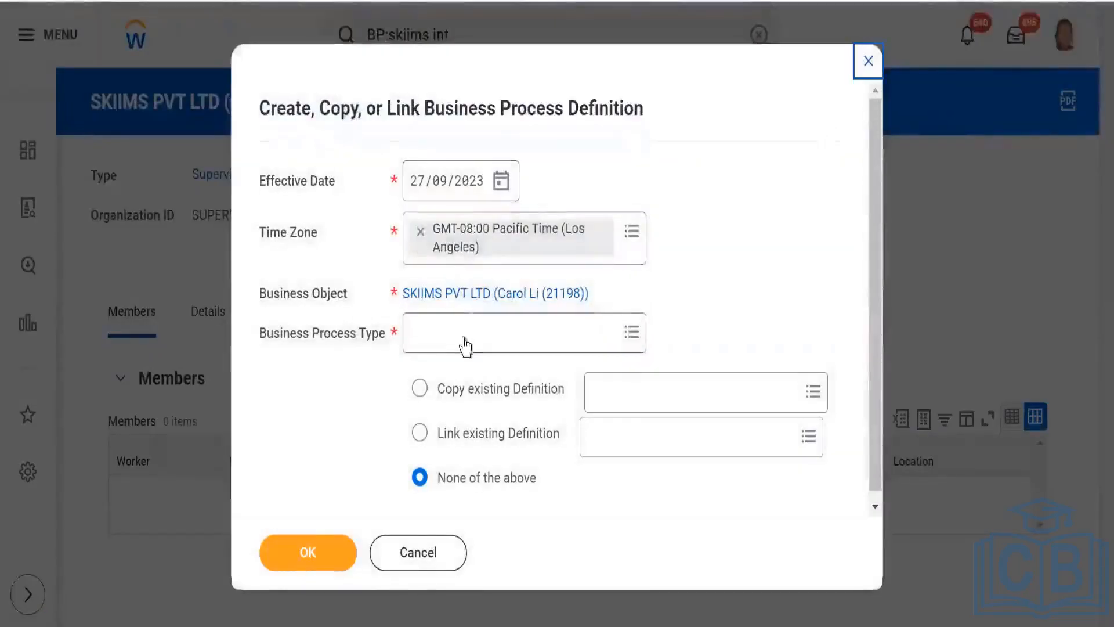
{"action": "mouse_move", "coordinate": [479, 337]}
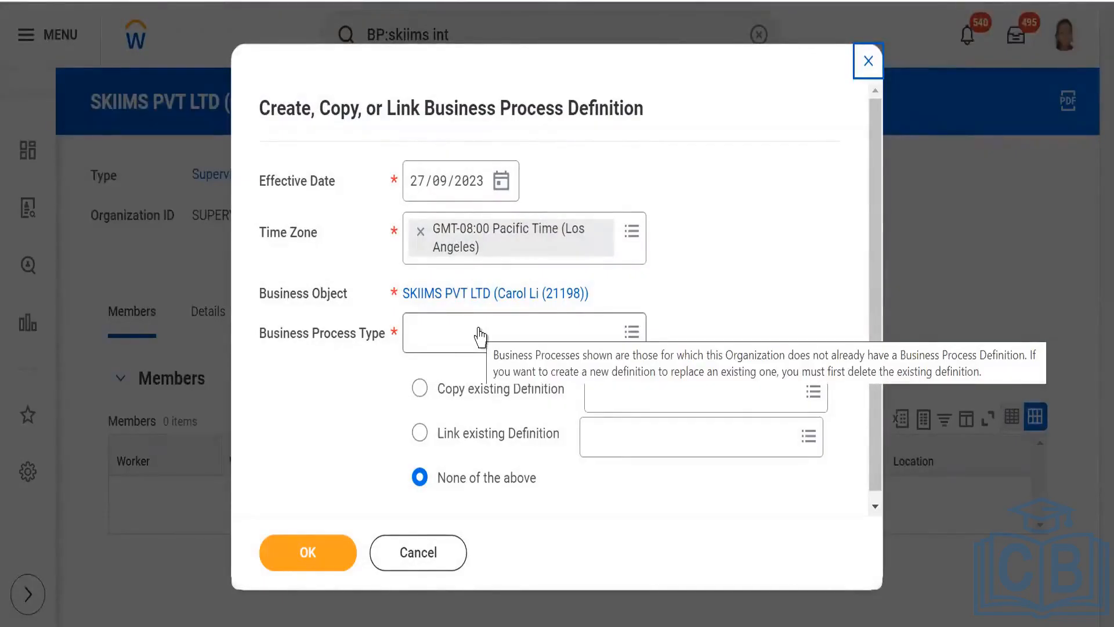
{"action": "left_click", "coordinate": [479, 334]}
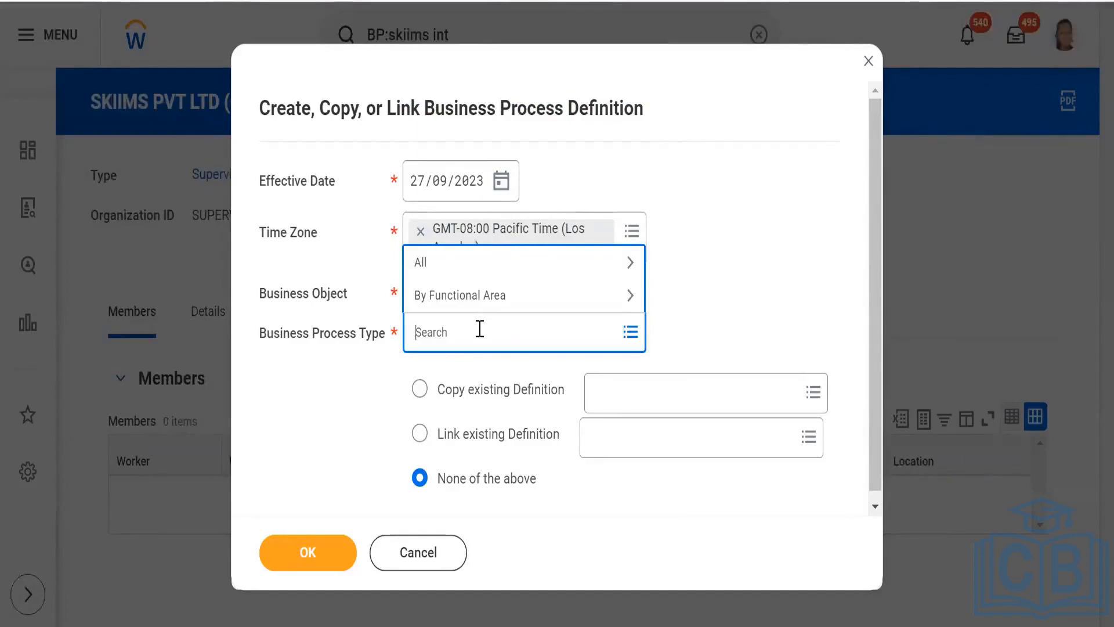
{"action": "type", "text": "offer"}
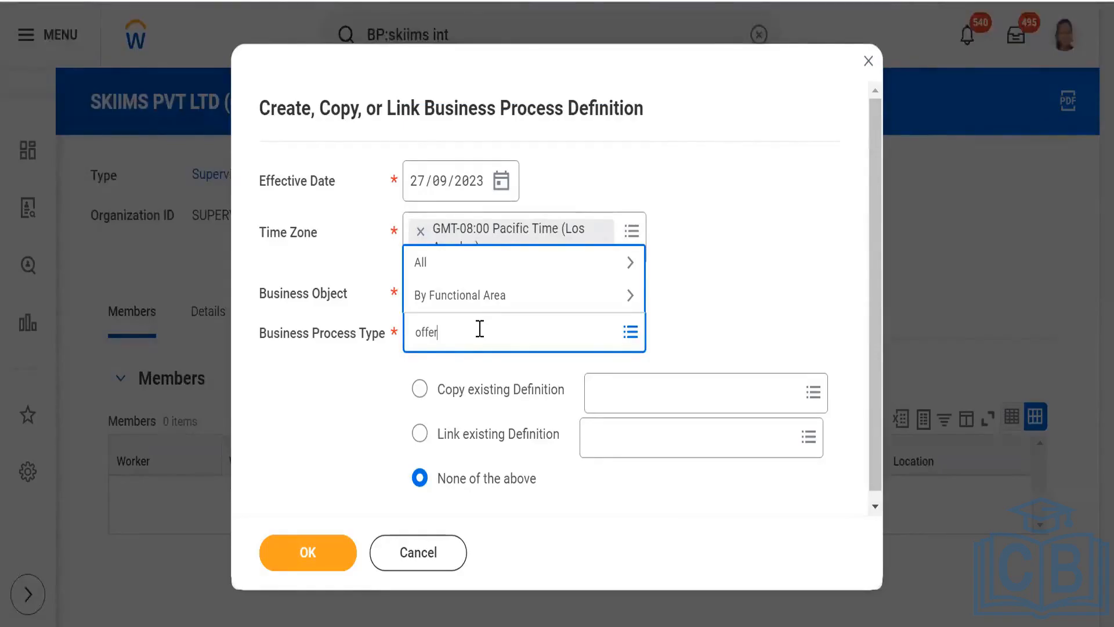
{"action": "key", "text": "Return"}
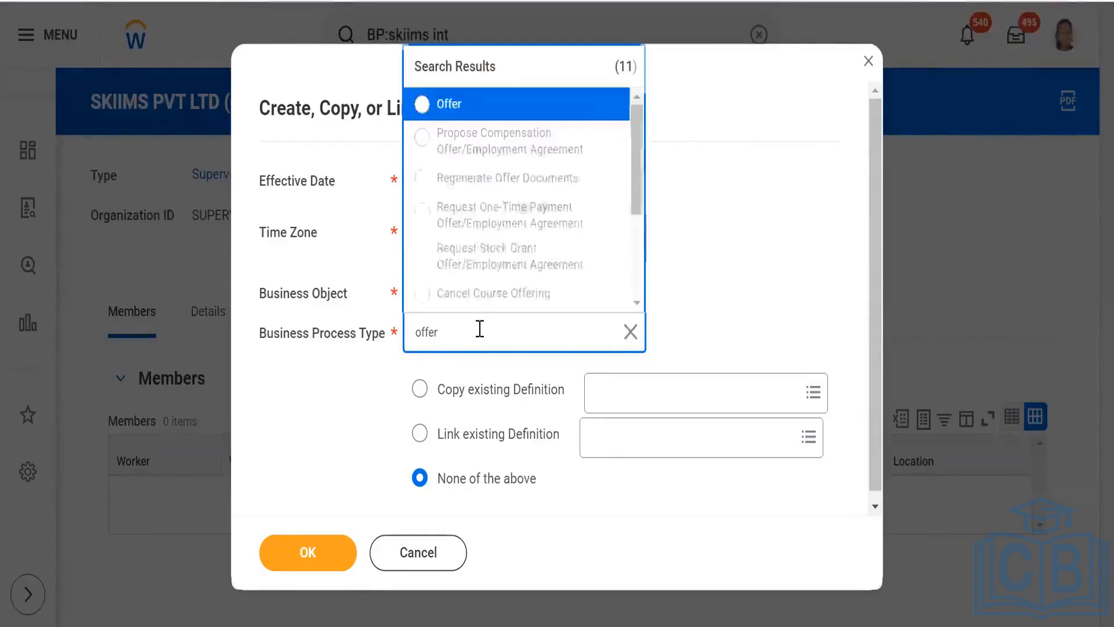
{"action": "left_click", "coordinate": [518, 107]}
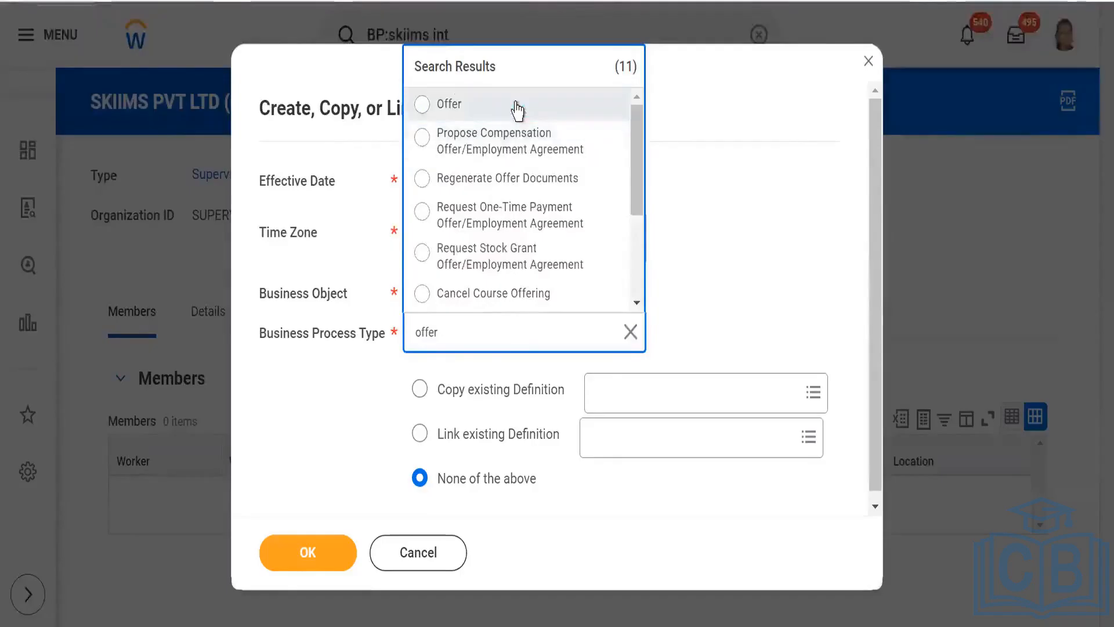
- Create the Offer definition by copying the existing definition "Offer for Magna Info-Tech Private Limited"
{"action": "left_click", "coordinate": [662, 391]}
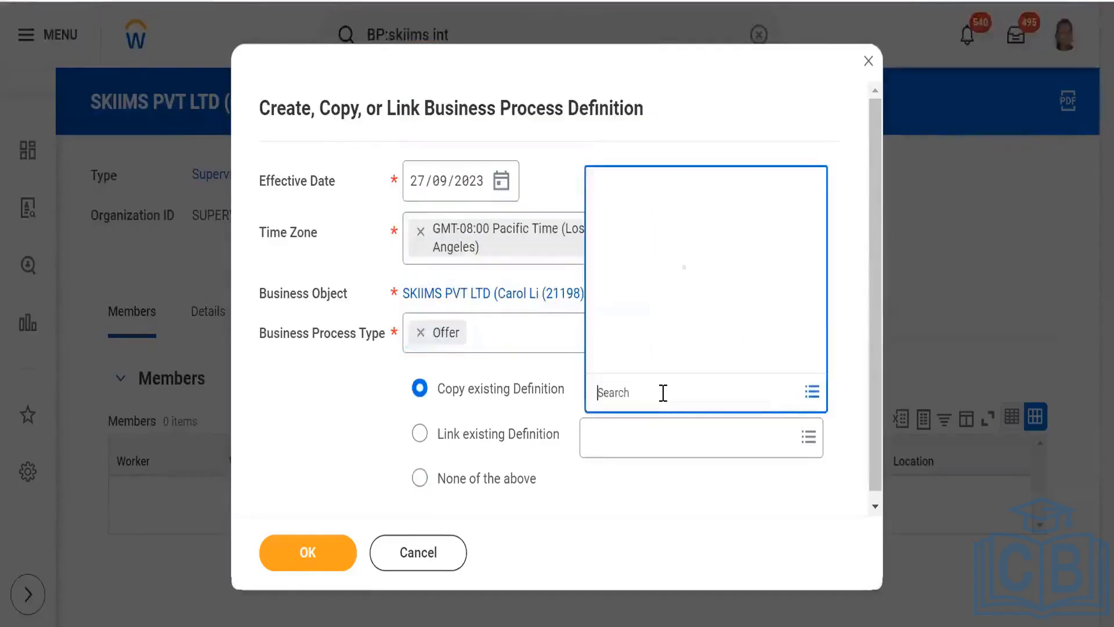
{"action": "type", "text": "magna"}
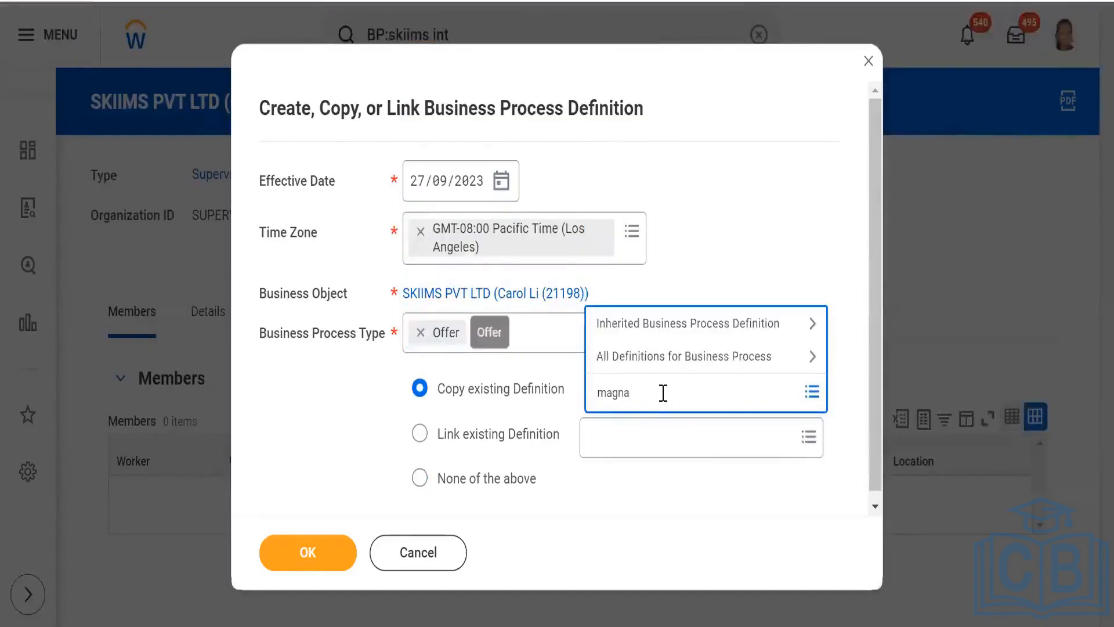
{"action": "key", "text": "Return"}
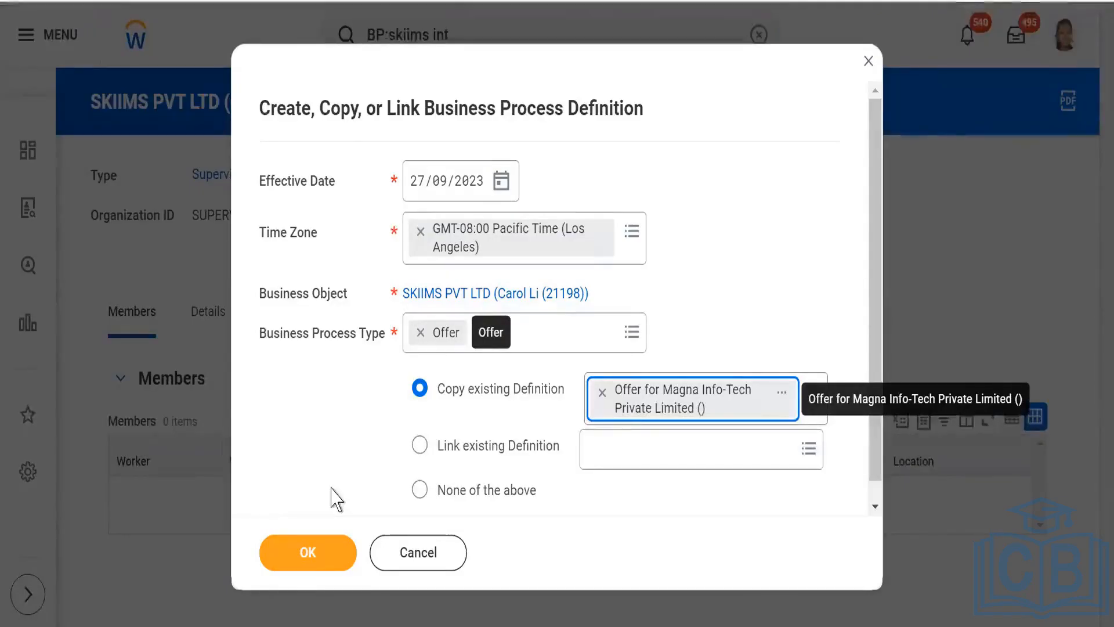
{"action": "left_click", "coordinate": [293, 566]}
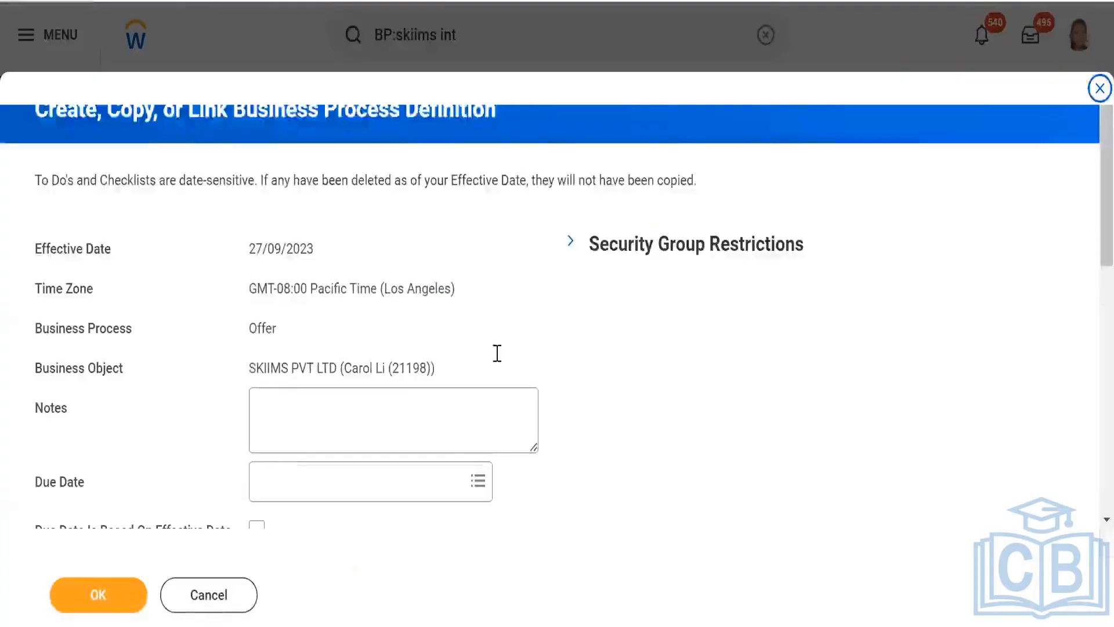
{"action": "scroll", "coordinate": [219, 484], "scroll_direction": "down", "scroll_amount": 8}
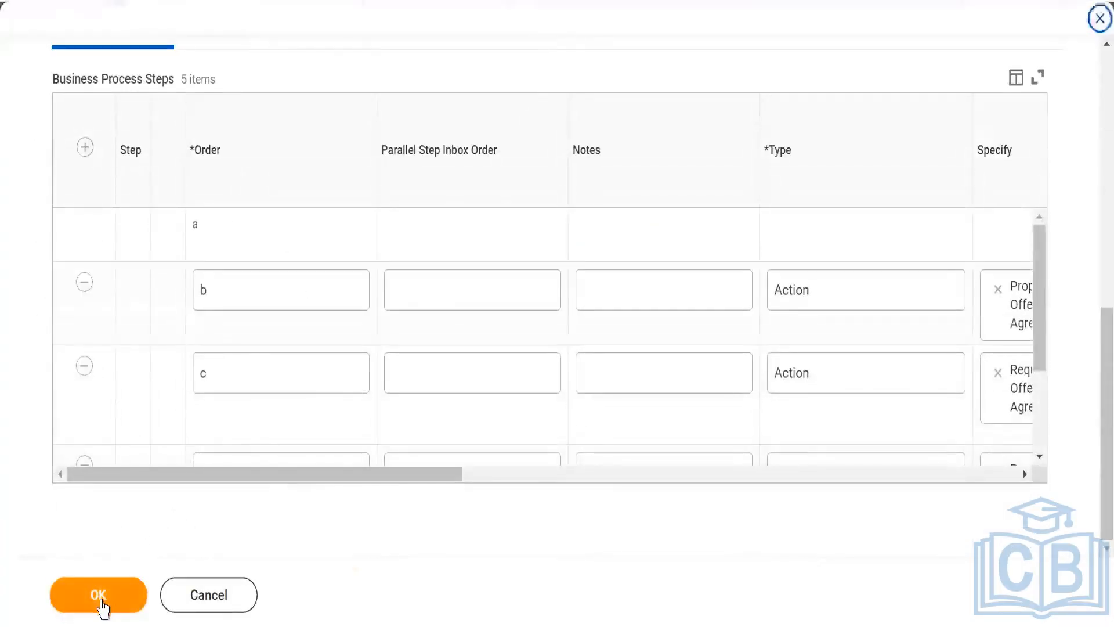
{"action": "left_click", "coordinate": [346, 355]}
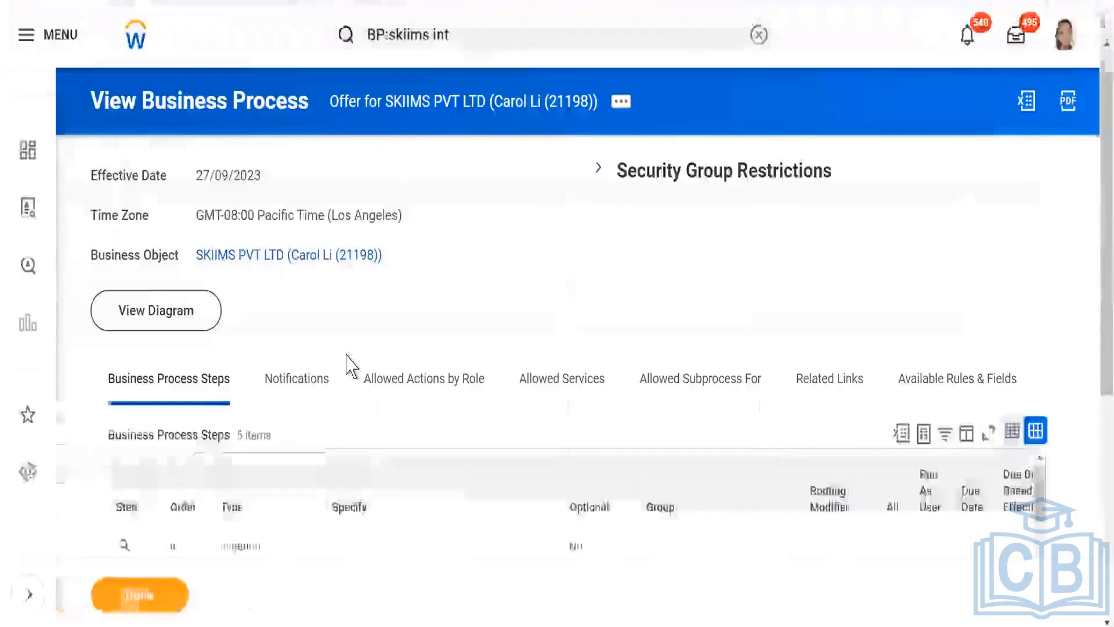
- Examine the order, specified actions and responsible groups of the new Offer definition's steps
{"action": "scroll", "coordinate": [417, 291], "scroll_direction": "down", "scroll_amount": 6}
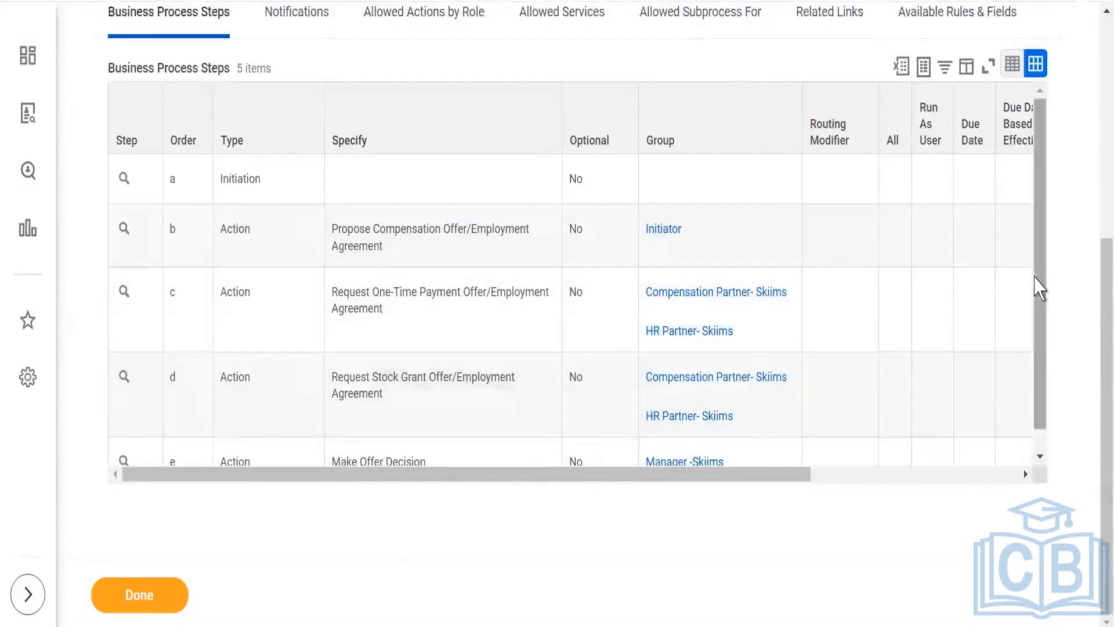
{"action": "scroll", "coordinate": [1038, 319], "scroll_direction": "down", "scroll_amount": 1}
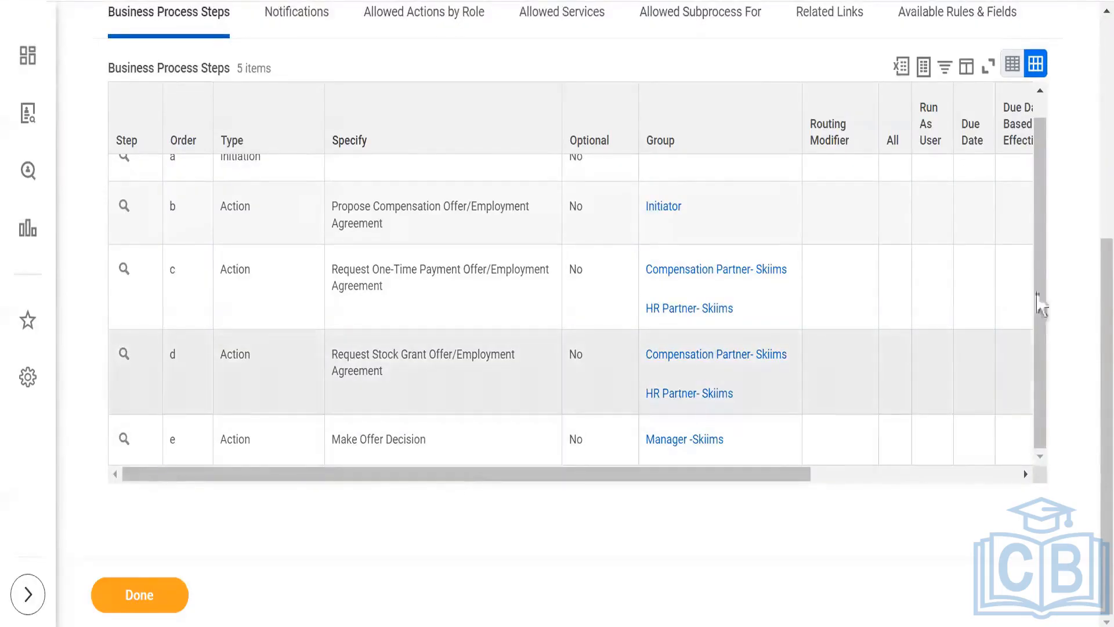
{"action": "left_click_drag", "start_coordinate": [1040, 268], "coordinate": [1039, 256]}
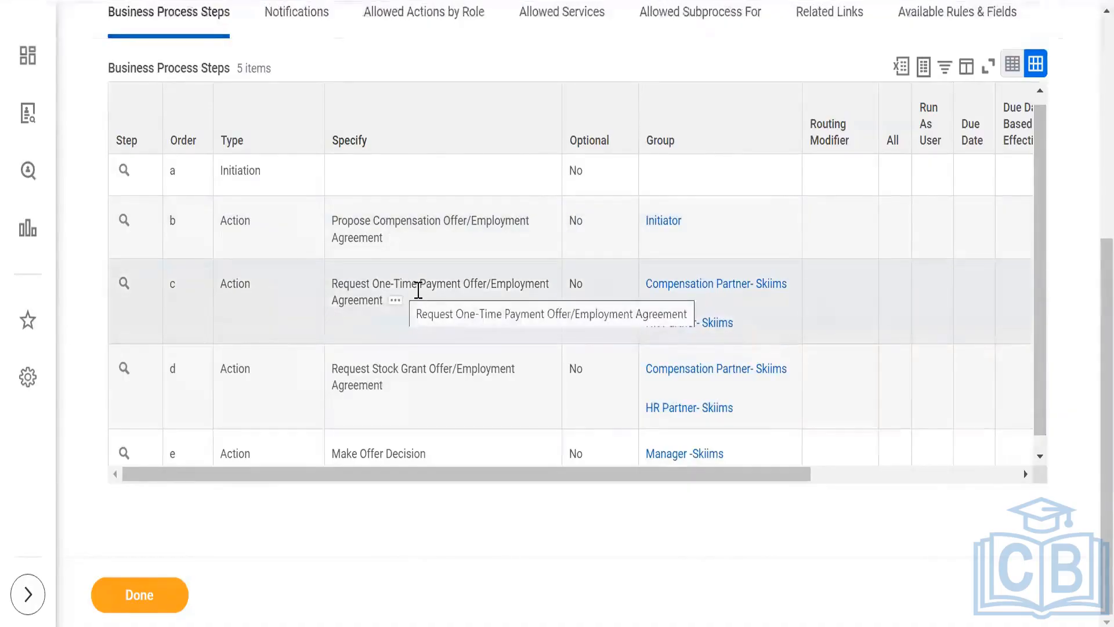
{"action": "scroll", "coordinate": [464, 320], "scroll_direction": "down", "scroll_amount": 1}
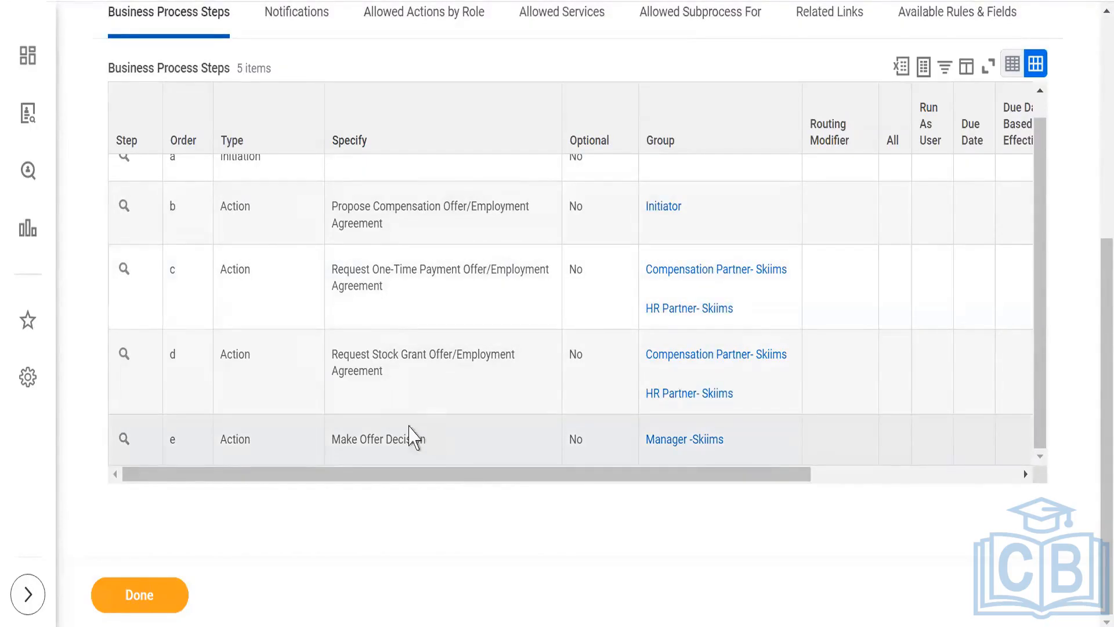
{"action": "scroll", "coordinate": [189, 449], "scroll_direction": "up", "scroll_amount": 1}
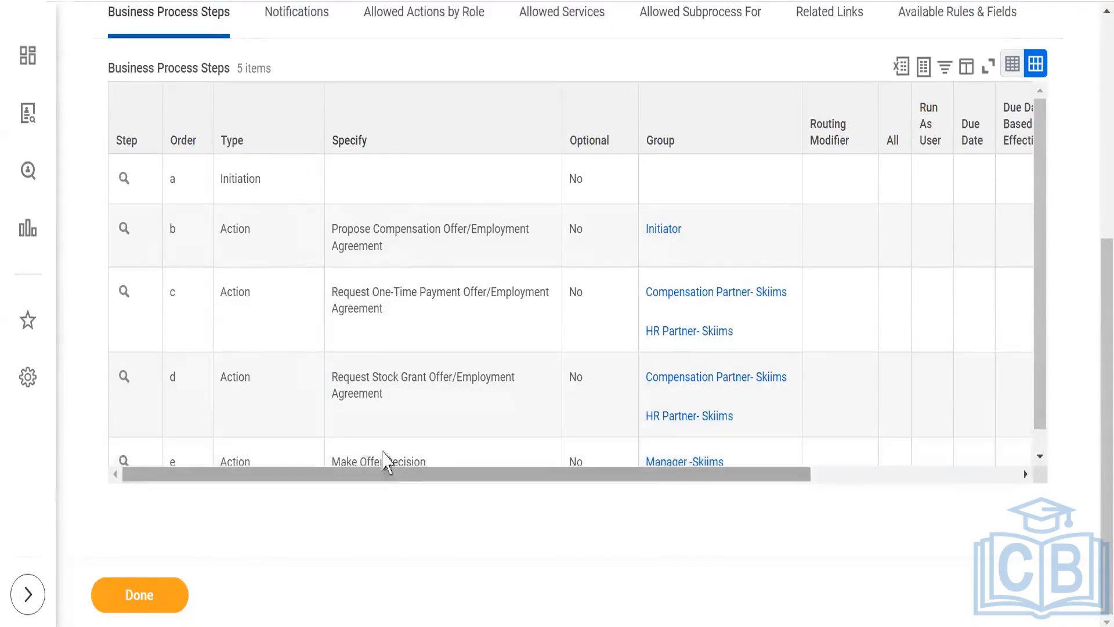
{"action": "scroll", "coordinate": [373, 295], "scroll_direction": "down", "scroll_amount": 1}
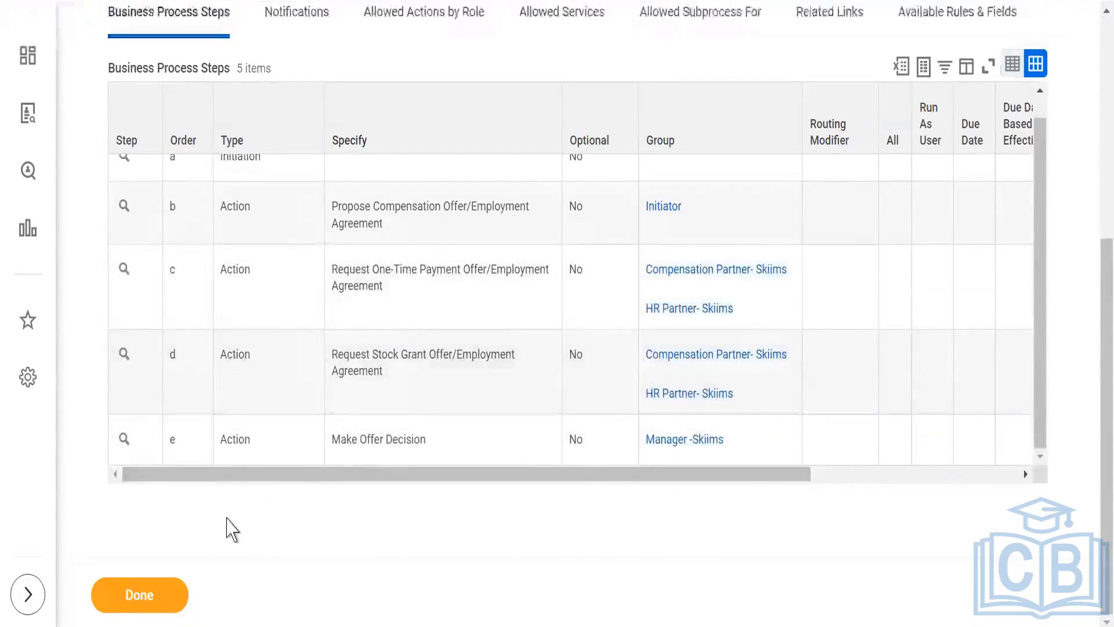
{"action": "scroll", "coordinate": [228, 519], "scroll_direction": "up", "scroll_amount": 6}
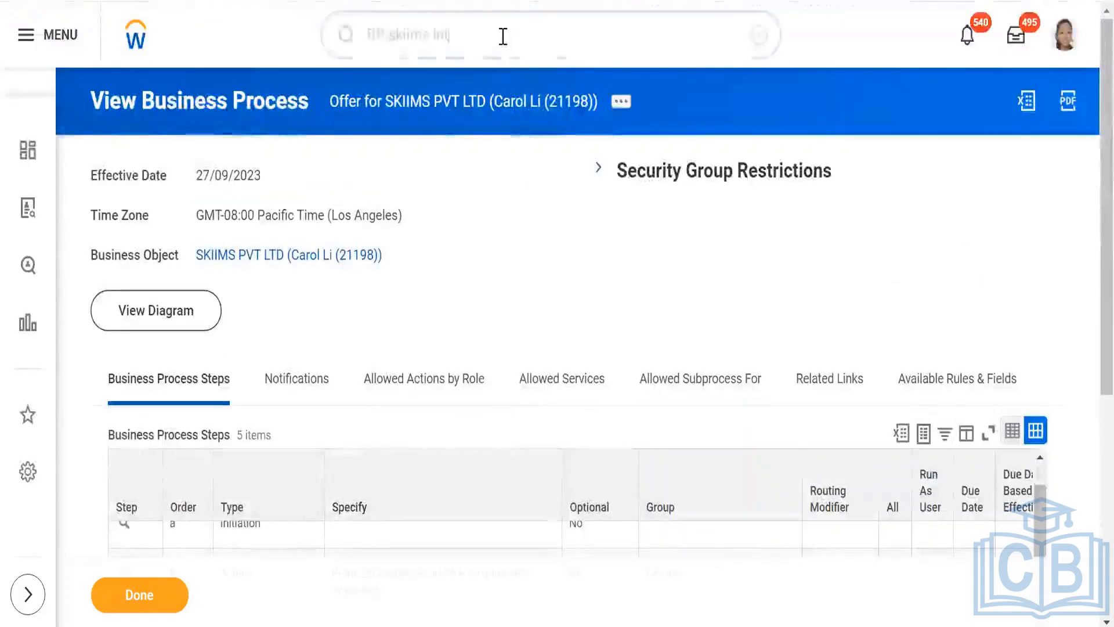
- Return to the SKIIMS PVT LTD organization and start another business process definition with the type Reference Check
{"action": "left_click", "coordinate": [501, 35]}
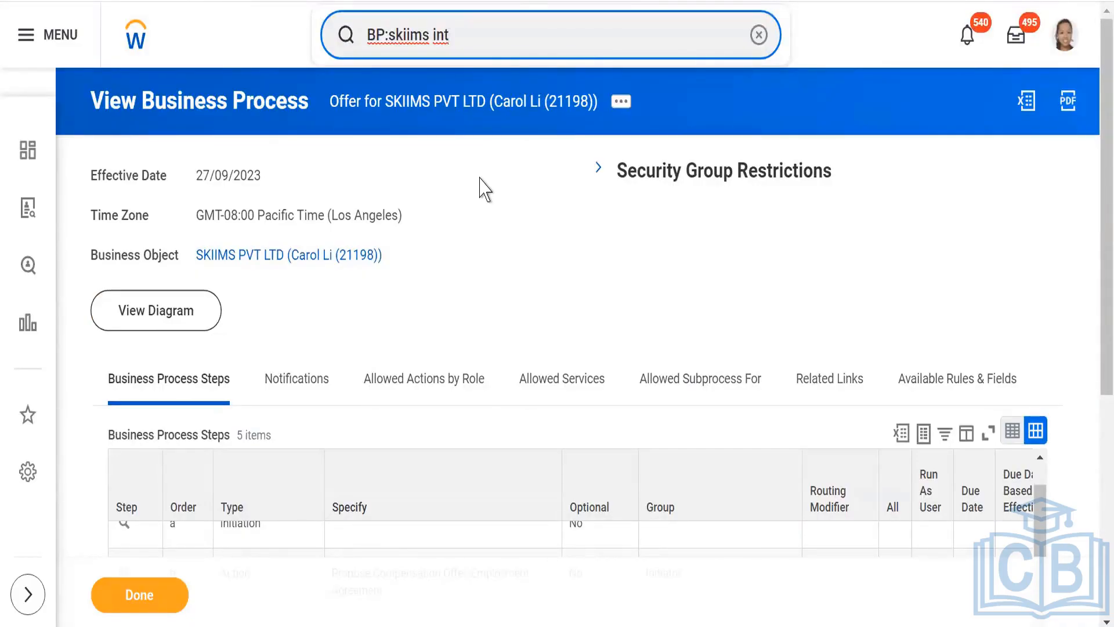
{"action": "left_click", "coordinate": [278, 257]}
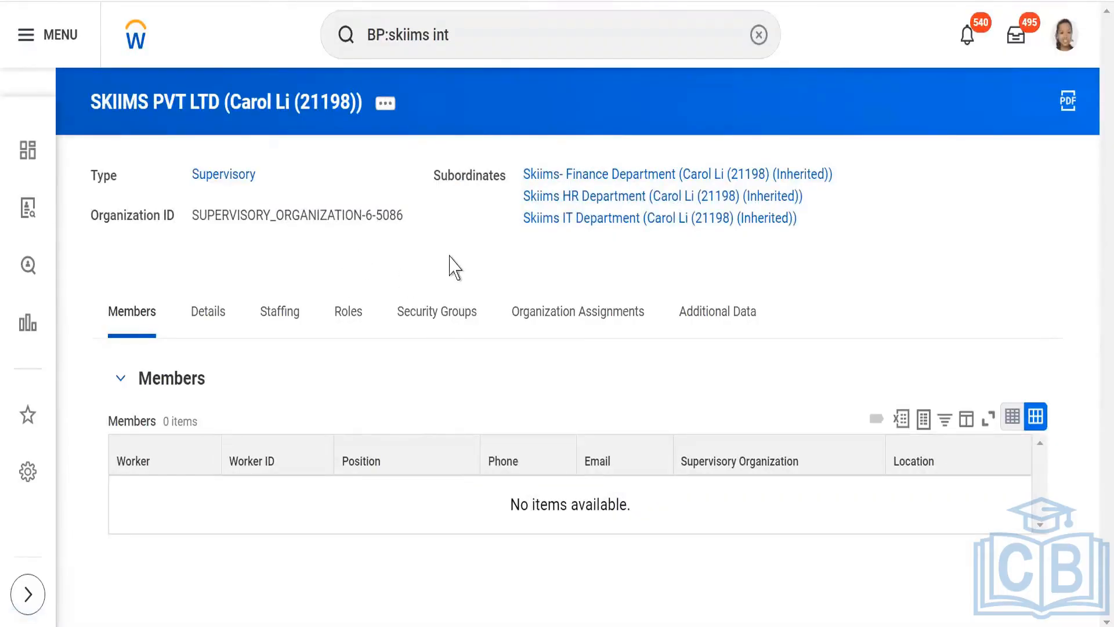
{"action": "left_click", "coordinate": [384, 105]}
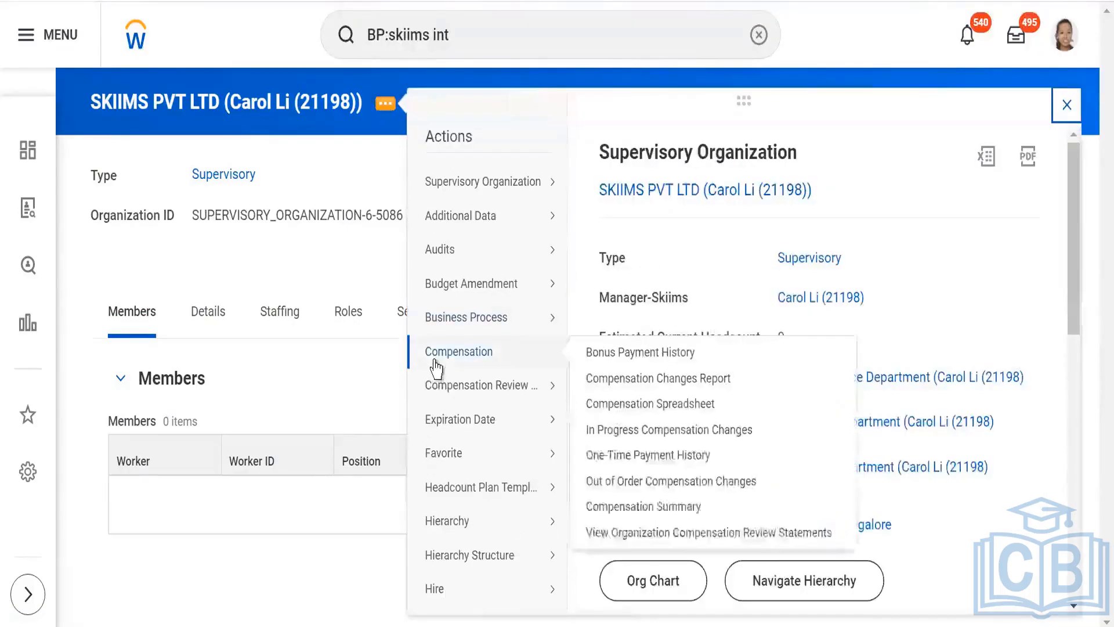
{"action": "mouse_move", "coordinate": [436, 325]}
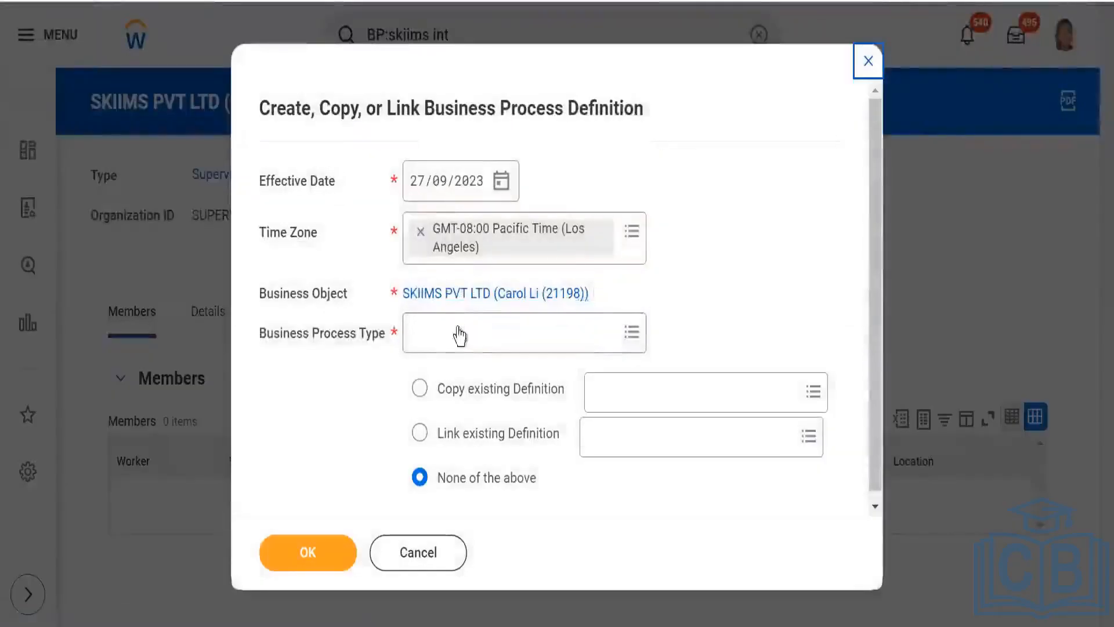
{"action": "left_click", "coordinate": [458, 330]}
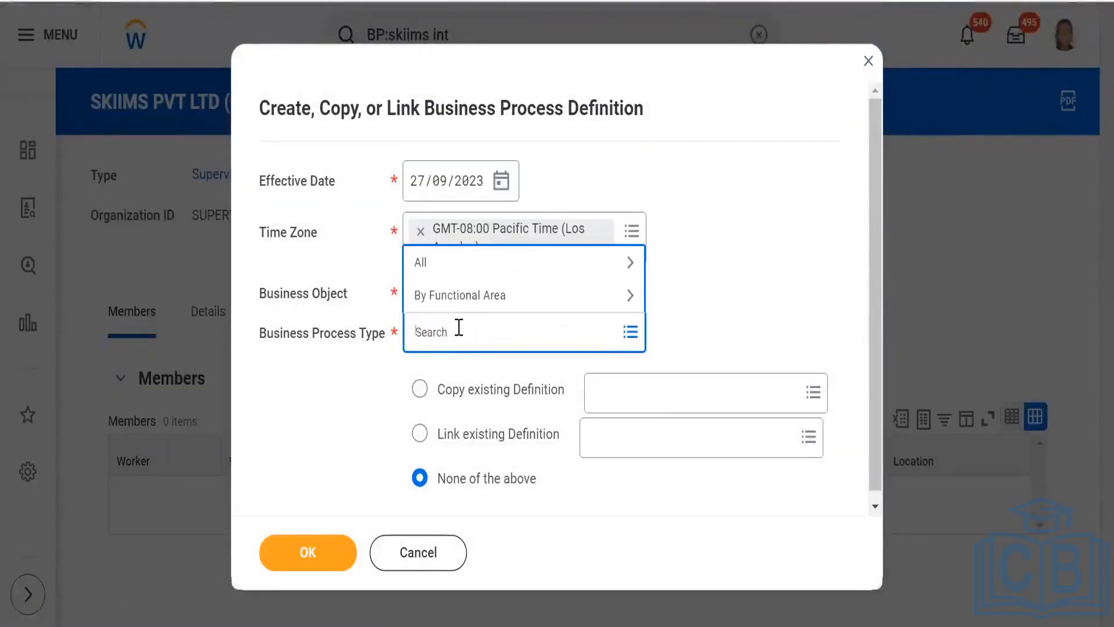
{"action": "type", "text": "emp"}
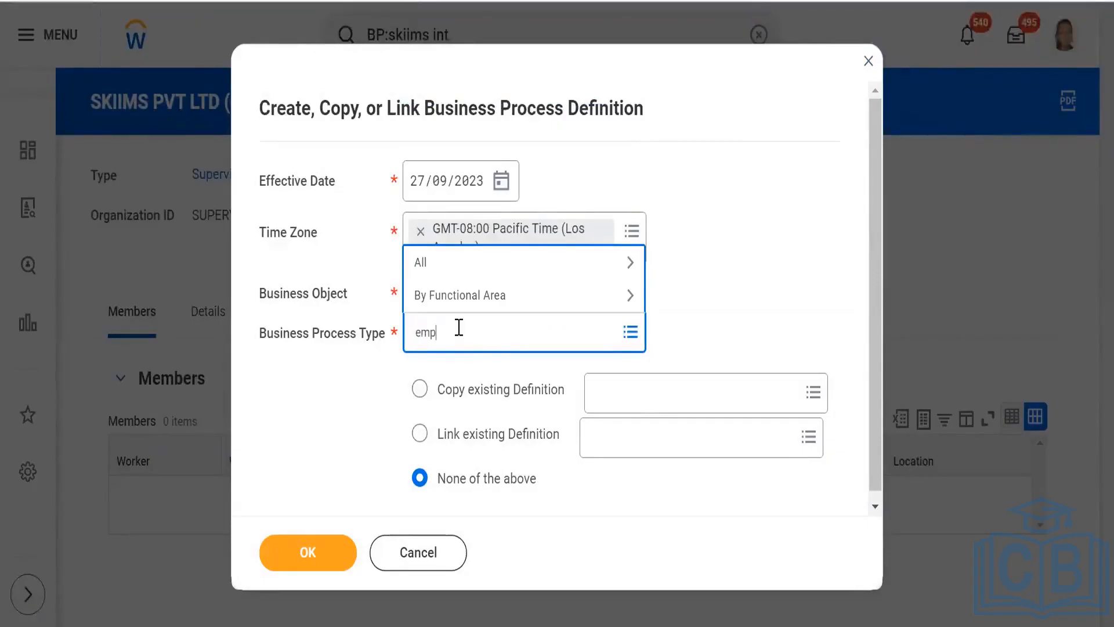
{"action": "type", "text": "lo"}
{"action": "key", "text": "BackSpace"}
{"action": "key", "text": "BackSpace"}
{"action": "key", "text": "BackSpace"}
{"action": "key", "text": "BackSpace"}
{"action": "key", "text": "BackSpace"}
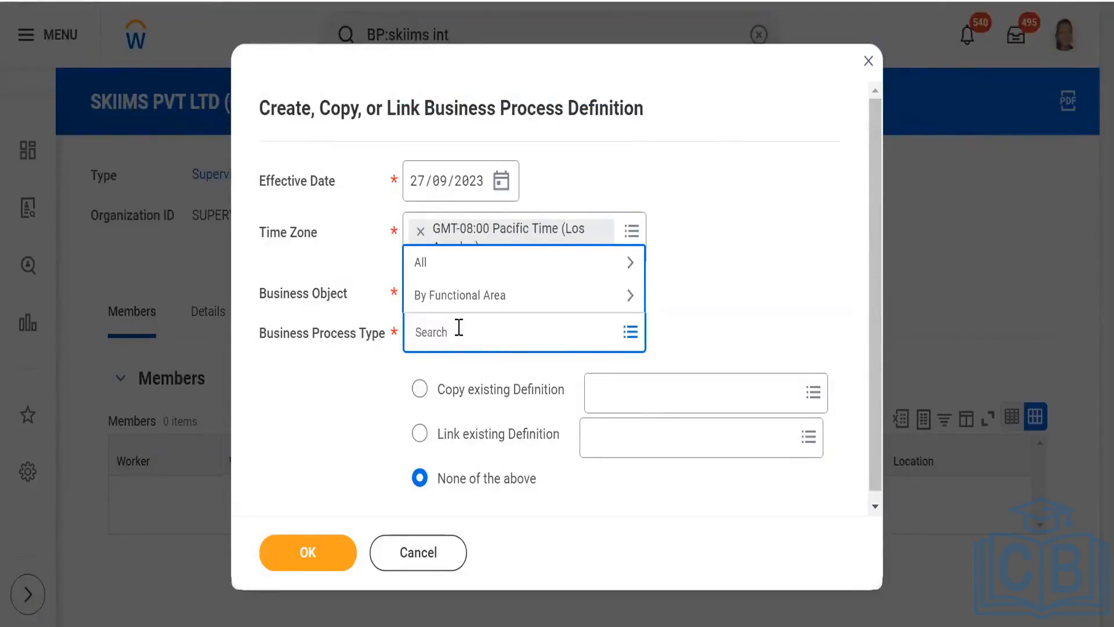
{"action": "type", "text": "refe"}
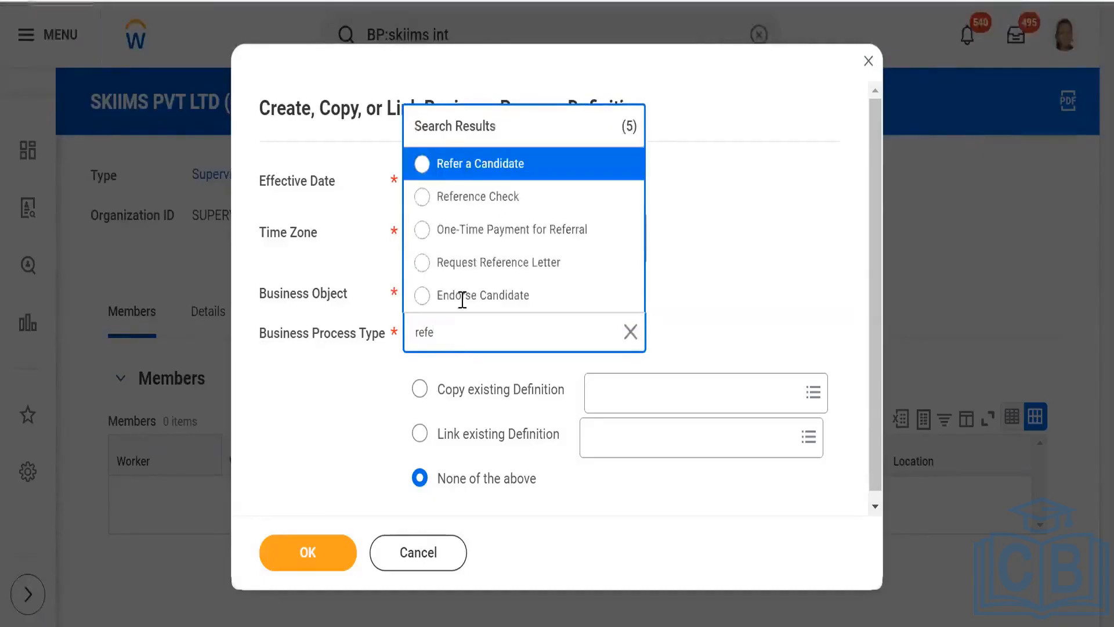
{"action": "left_click", "coordinate": [481, 200]}
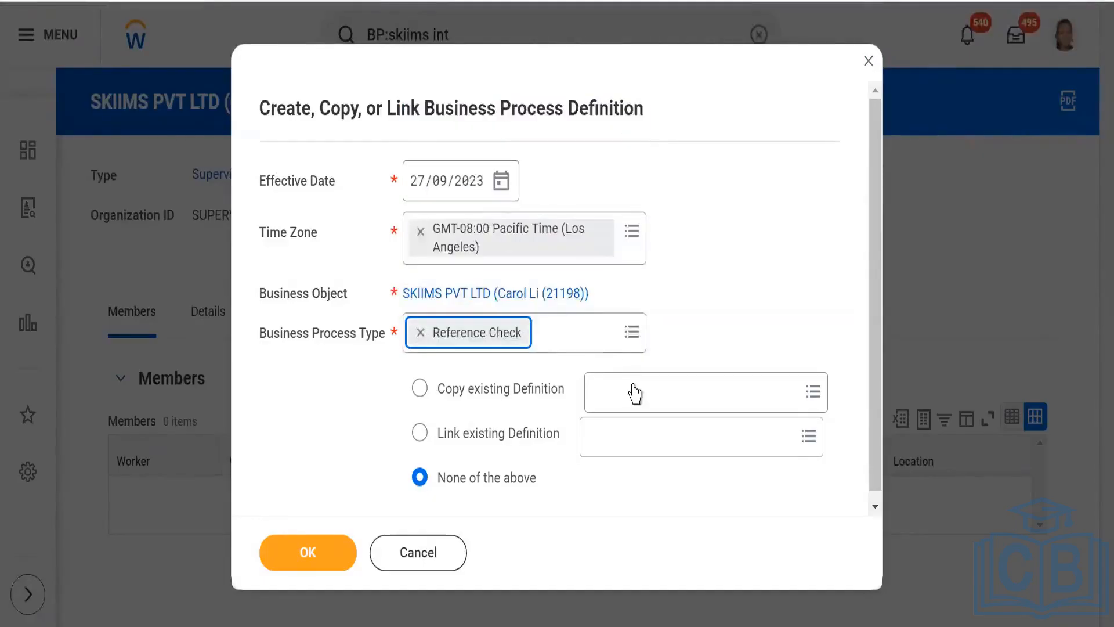
- Create the Reference Check definition by copying "Reference Check for Magna Info-Tech Private Limited" and view its steps
{"action": "left_click", "coordinate": [629, 386]}
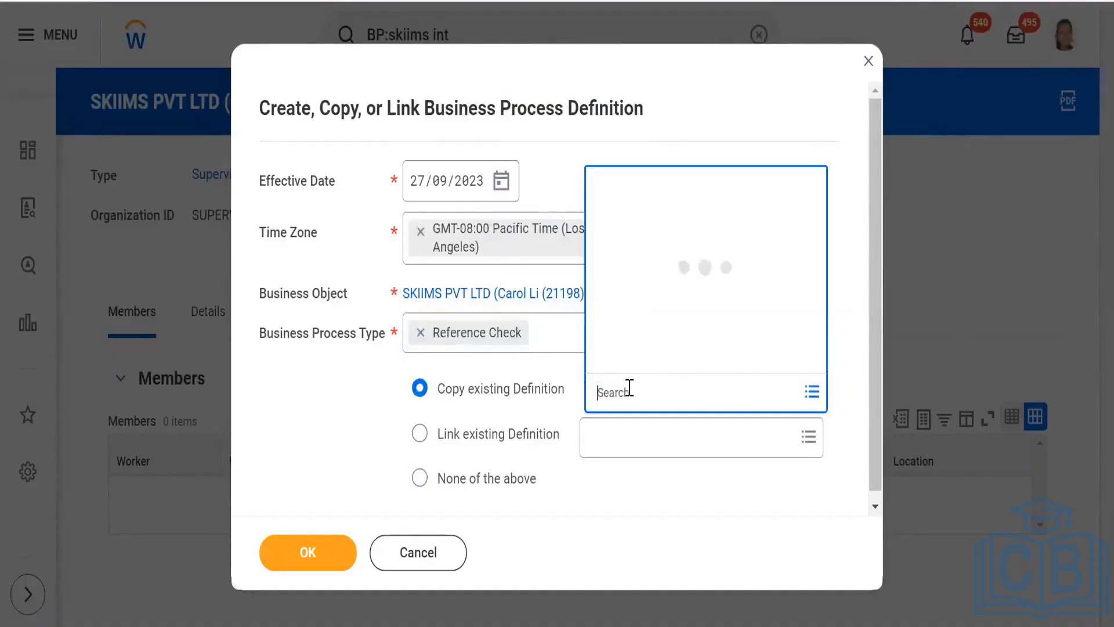
{"action": "type", "text": "magna"}
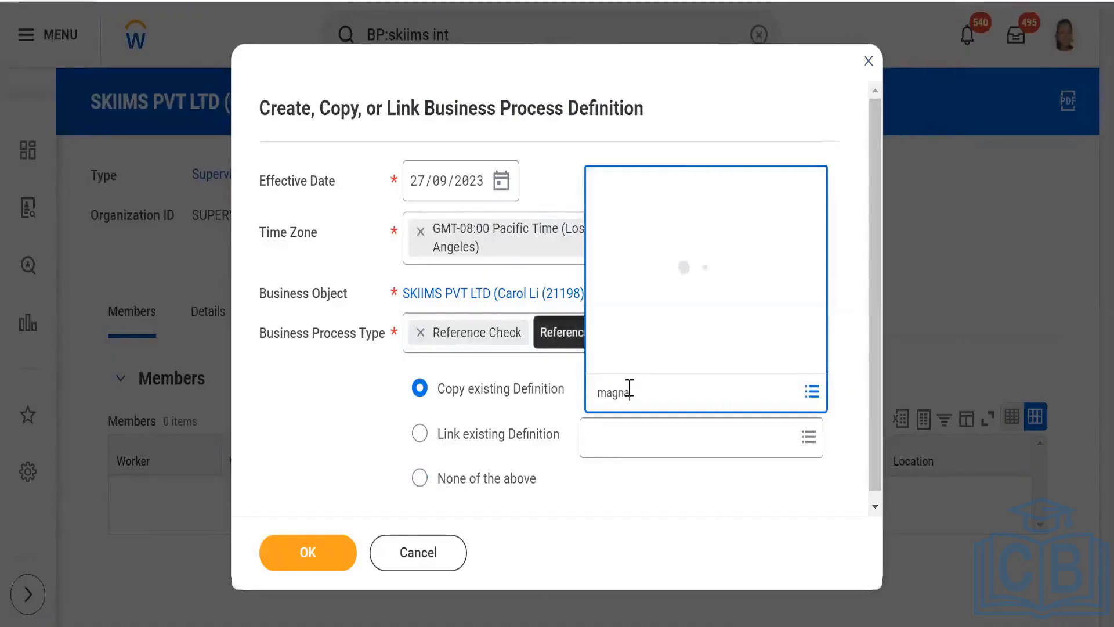
{"action": "left_click", "coordinate": [300, 559]}
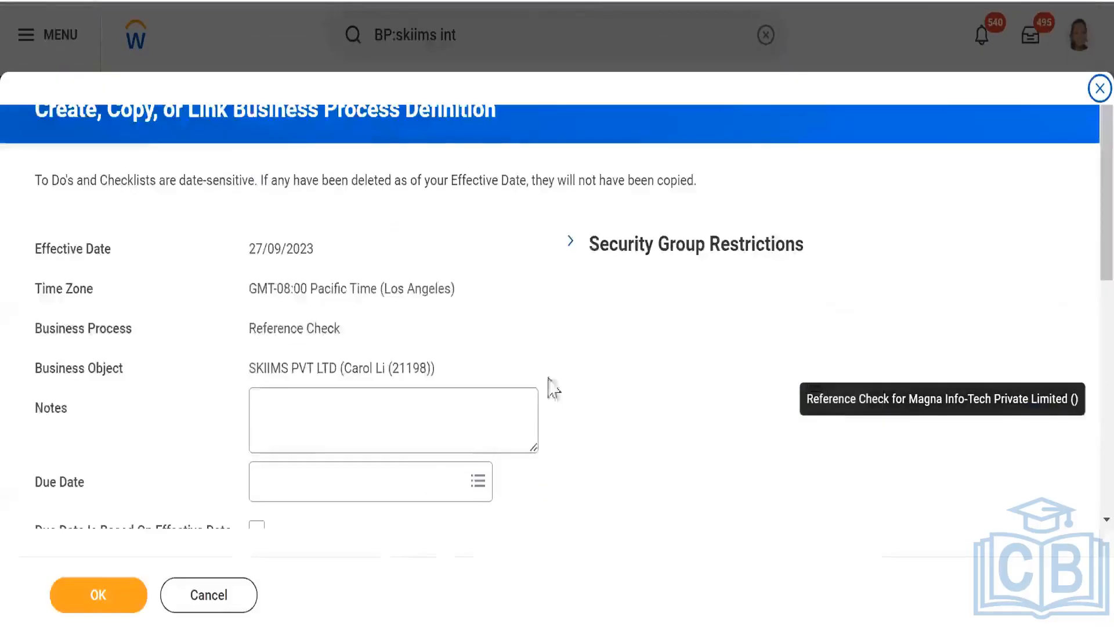
{"action": "scroll", "coordinate": [520, 348], "scroll_direction": "down", "scroll_amount": 10}
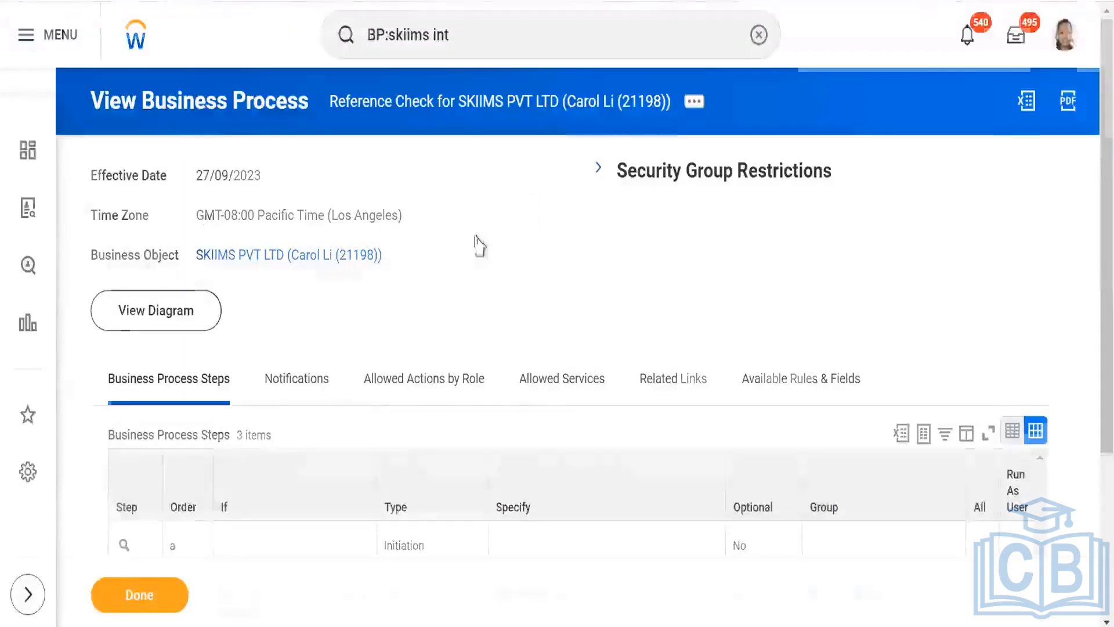
{"action": "scroll", "coordinate": [477, 245], "scroll_direction": "down", "scroll_amount": 4}
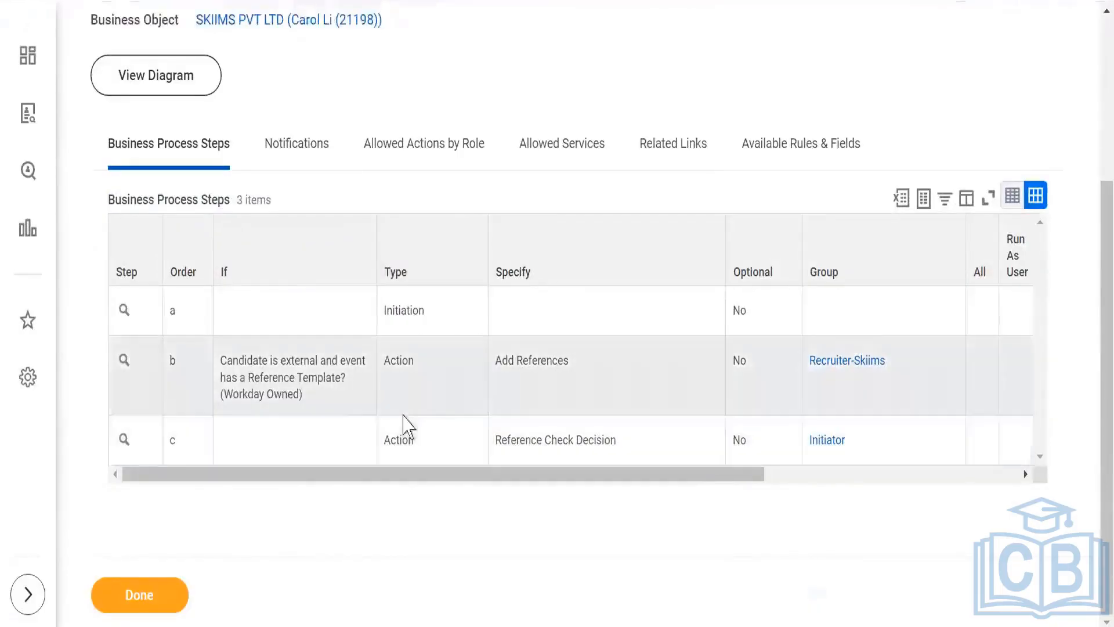
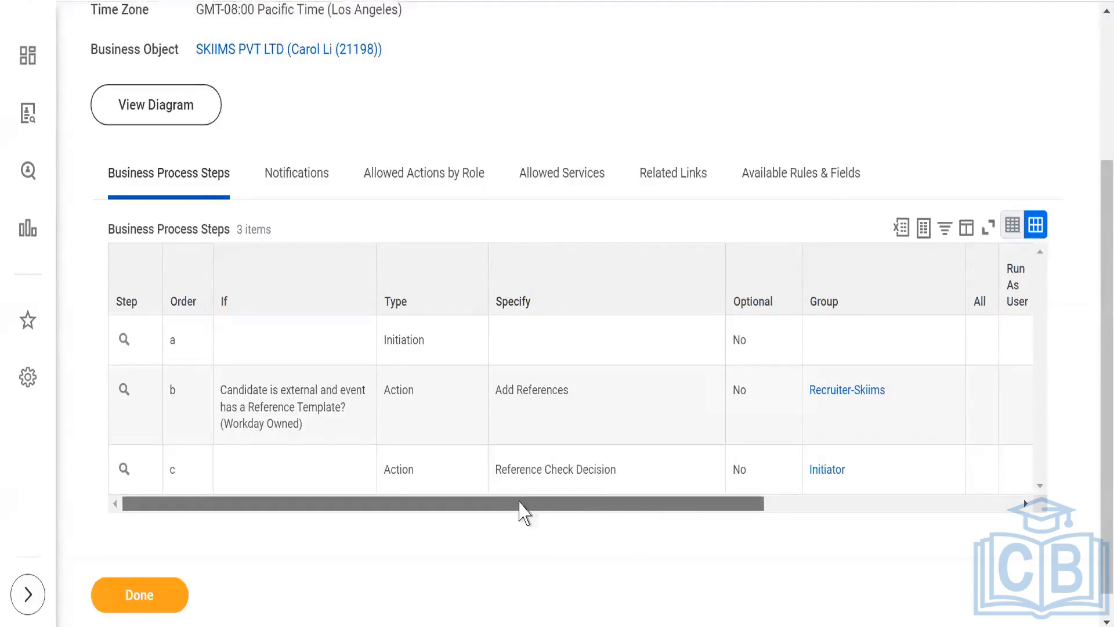
- Return to the SKIIMS PVT LTD organization and start a new business process definition with the type Employment Agreement
{"action": "scroll", "coordinate": [464, 160], "scroll_direction": "up", "scroll_amount": 3}
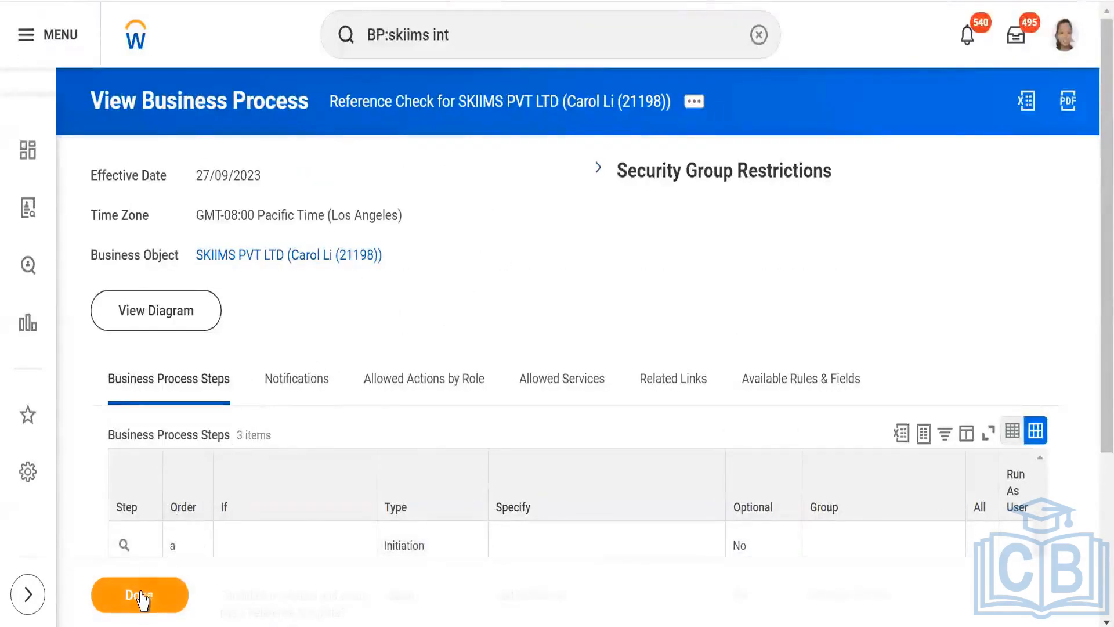
{"action": "mouse_move", "coordinate": [266, 258]}
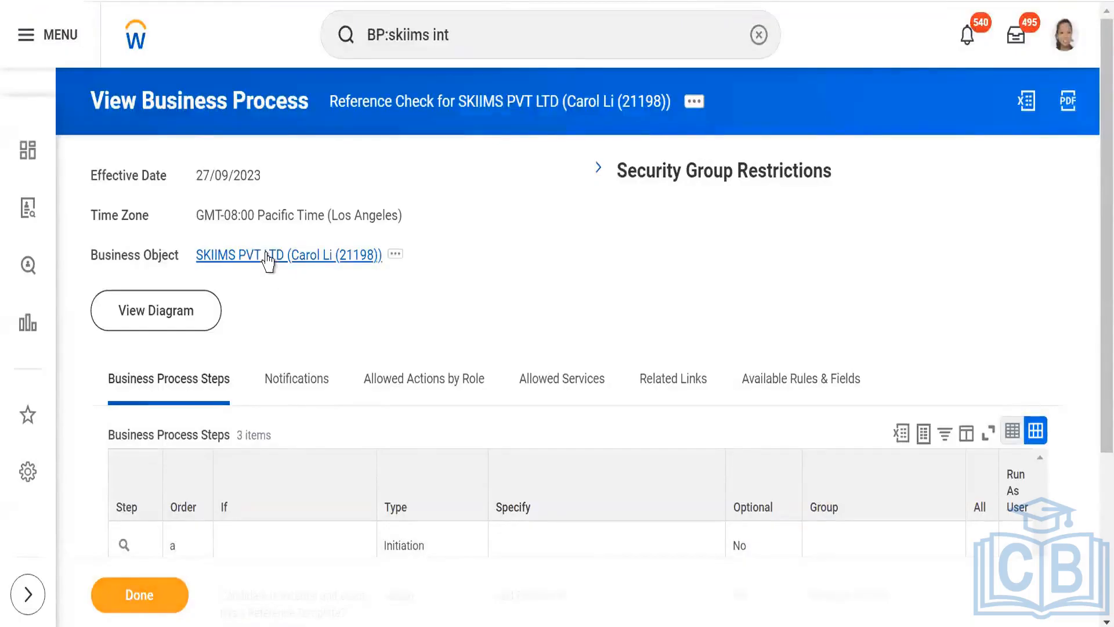
{"action": "left_click", "coordinate": [266, 258]}
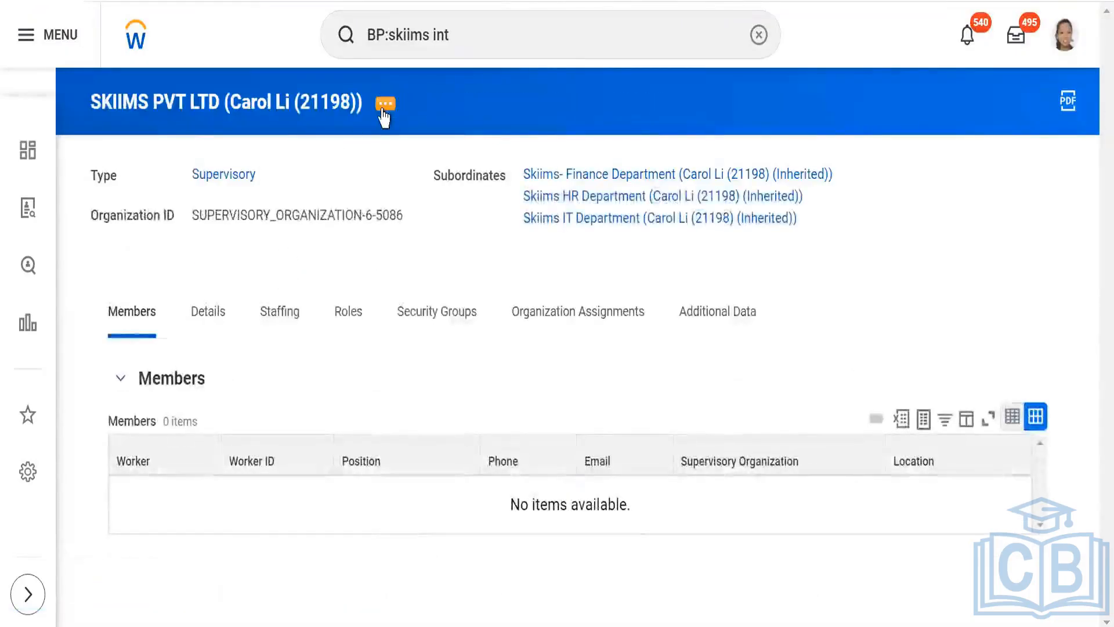
{"action": "left_click", "coordinate": [383, 110]}
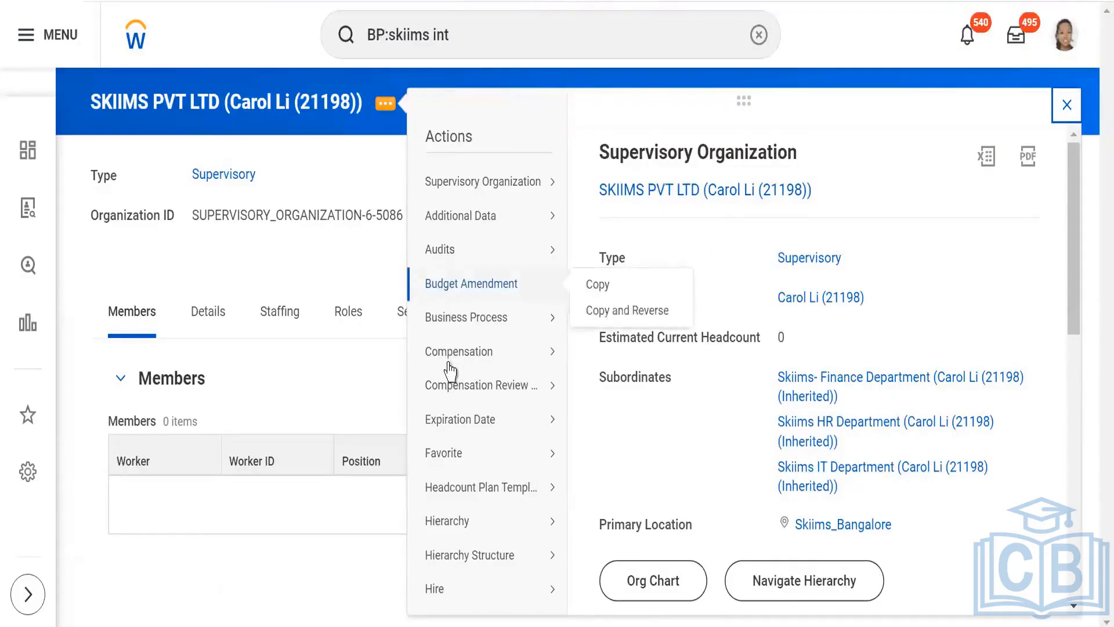
{"action": "mouse_move", "coordinate": [490, 319]}
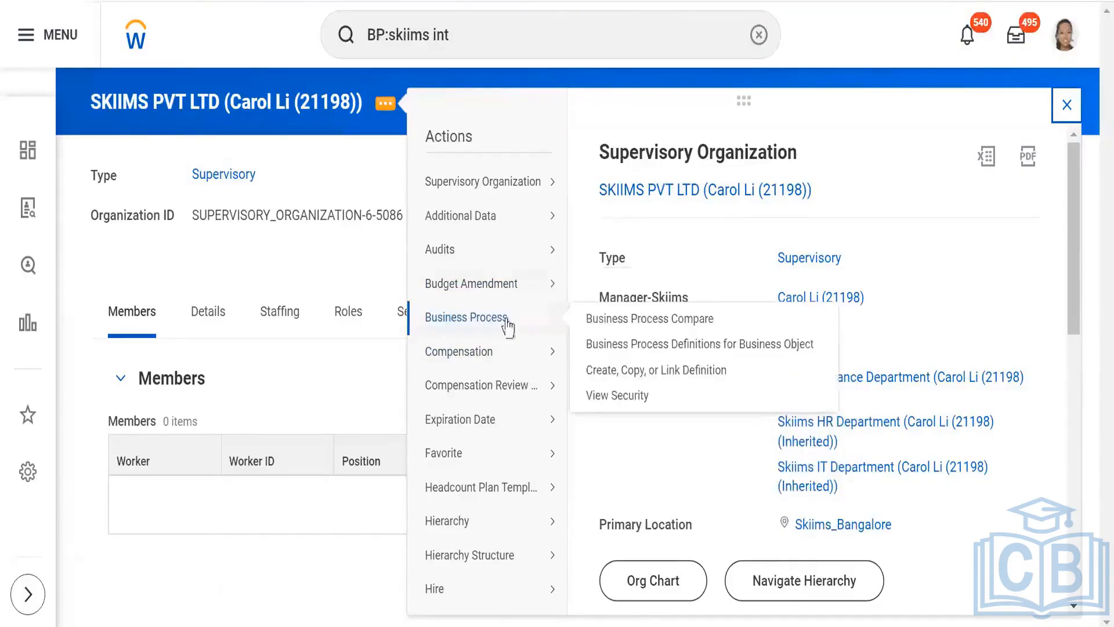
{"action": "left_click", "coordinate": [626, 369]}
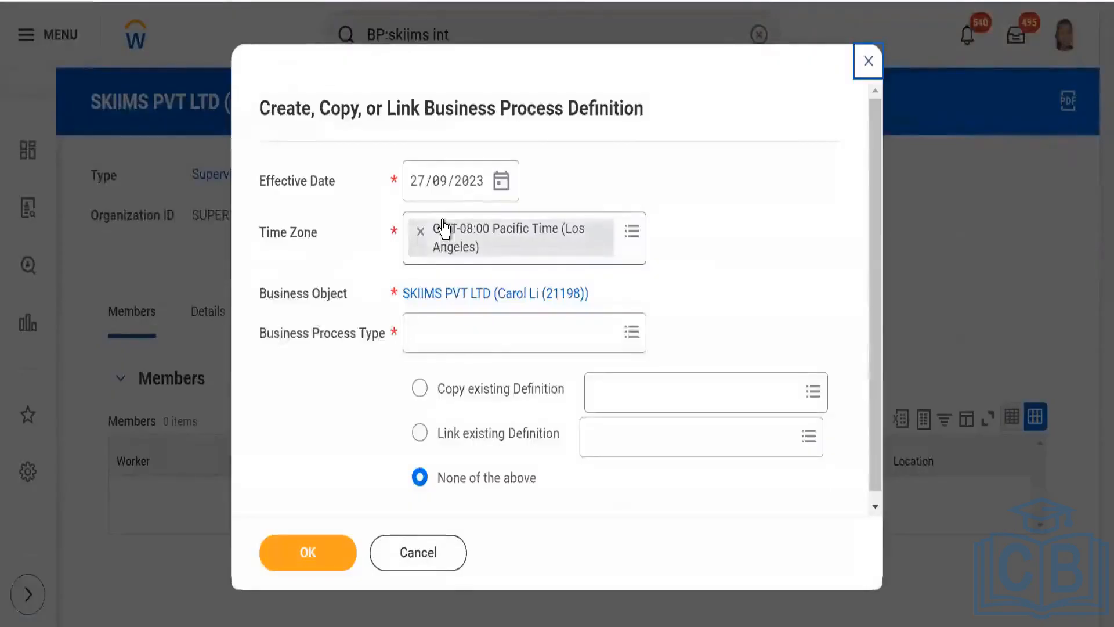
{"action": "left_click", "coordinate": [499, 343]}
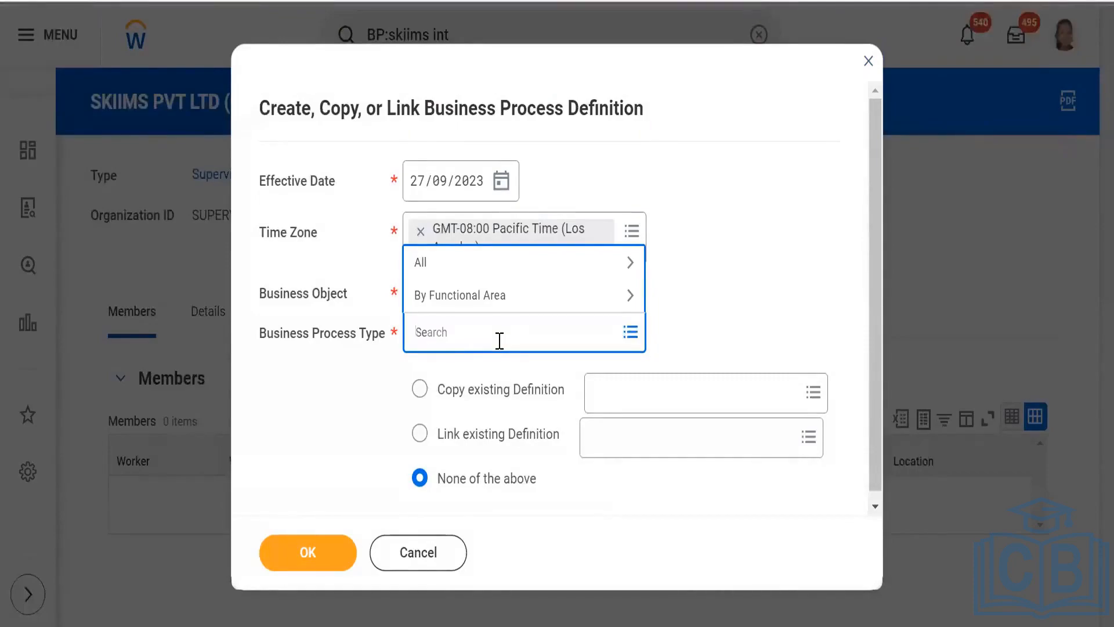
{"action": "type", "text": "employment"}
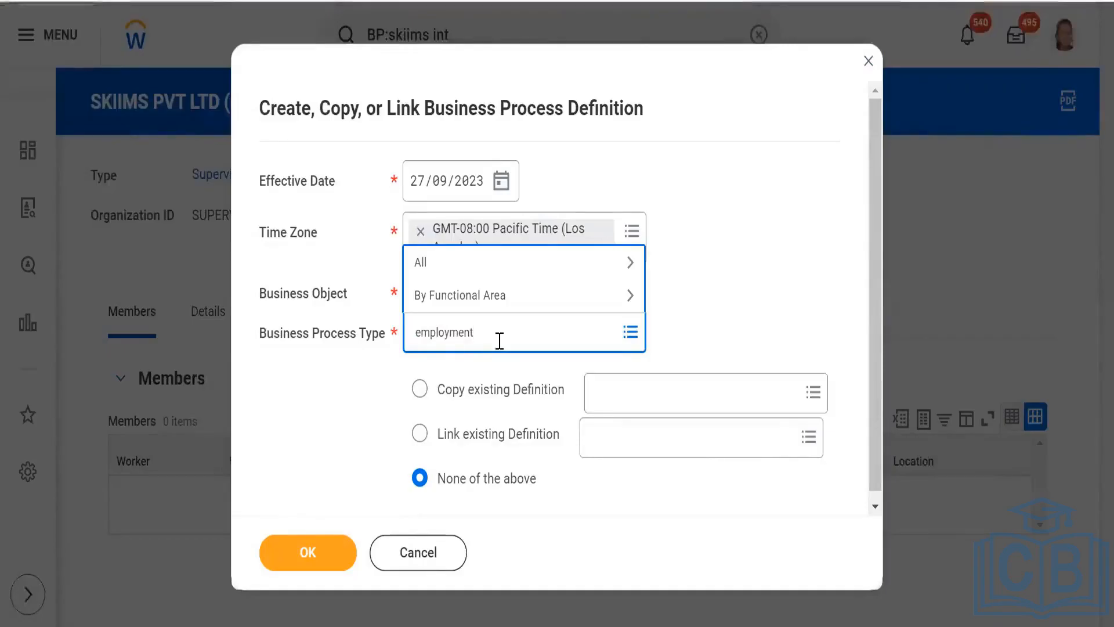
{"action": "key", "text": "Return"}
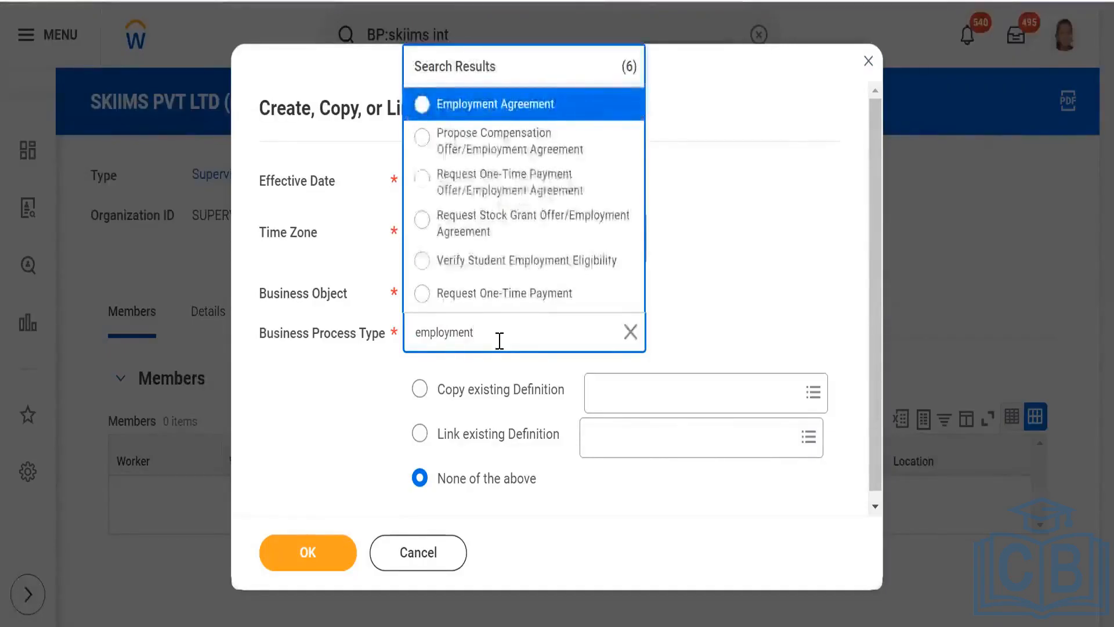
{"action": "left_click", "coordinate": [551, 112]}
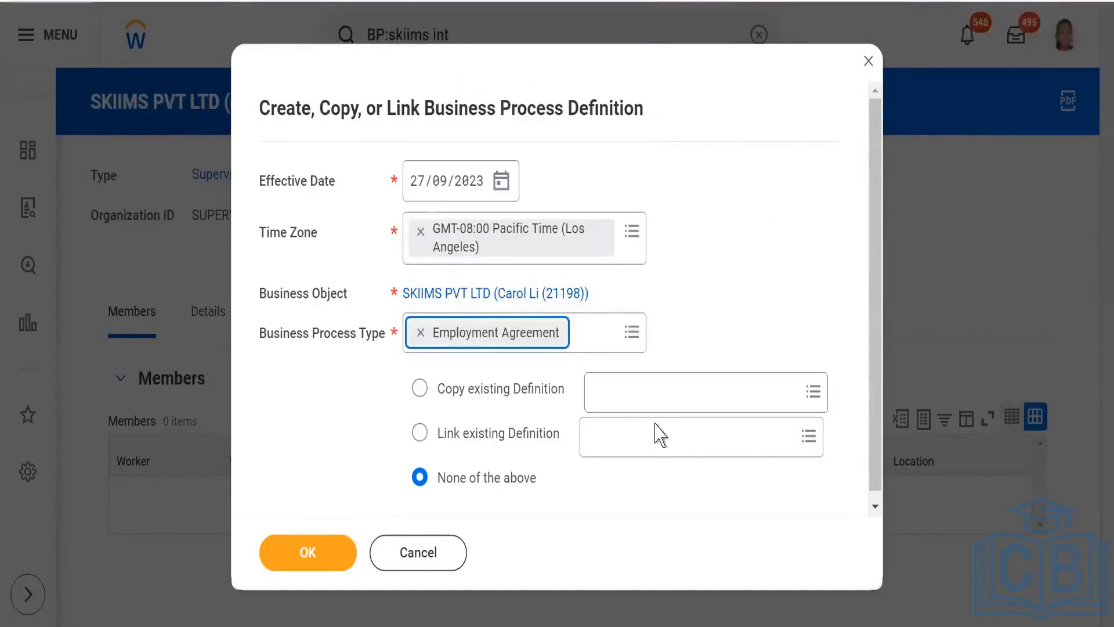
- Create the Employment Agreement definition by copying the existing definition "Employment Agreement for Magna Info-Tech Private Limited"
{"action": "left_click", "coordinate": [654, 399]}
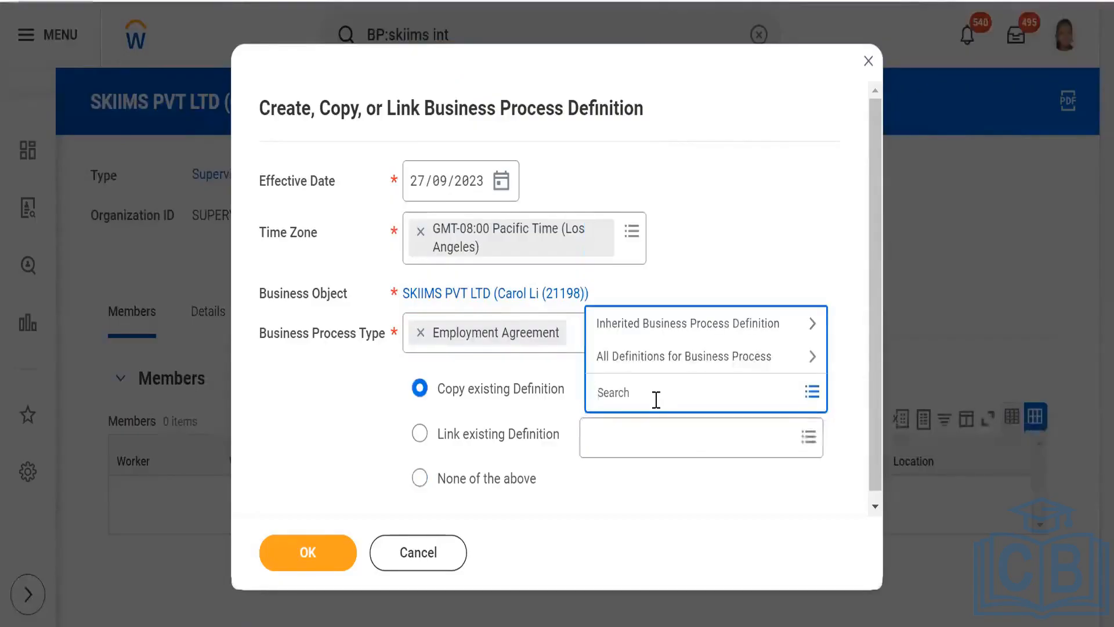
{"action": "type", "text": "magna"}
{"action": "key", "text": "Return"}
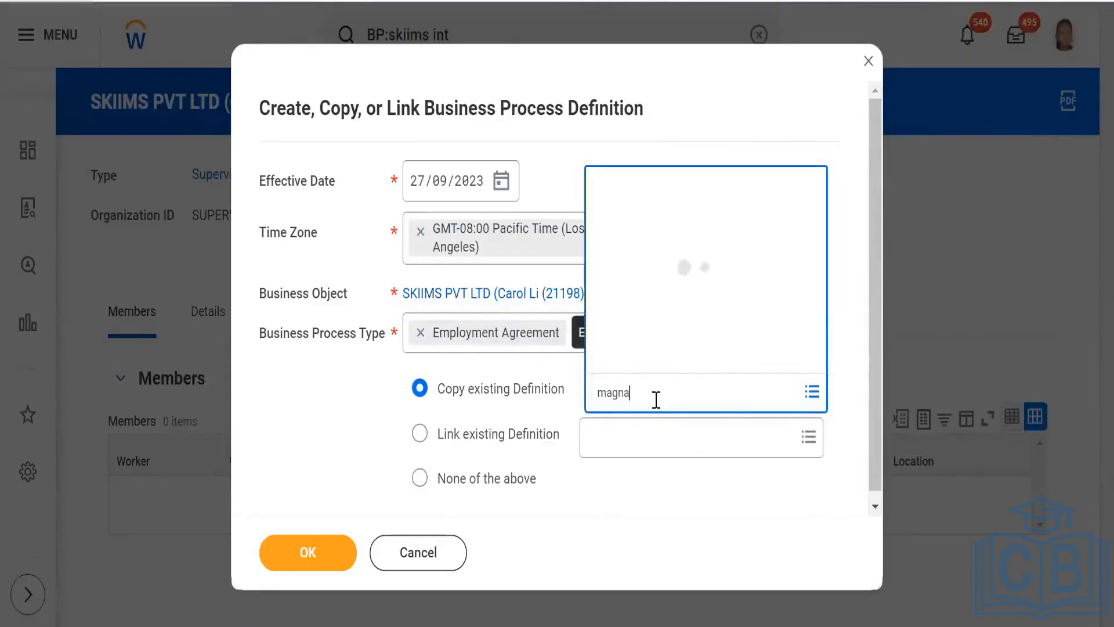
{"action": "left_click", "coordinate": [302, 557]}
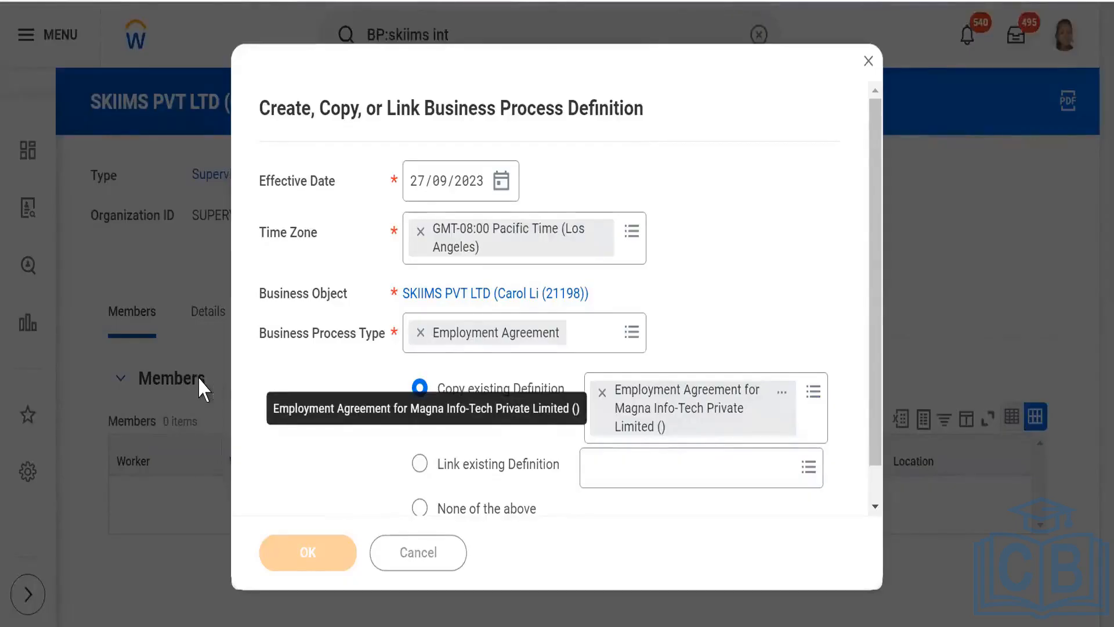
{"action": "scroll", "coordinate": [134, 311], "scroll_direction": "down", "scroll_amount": 10}
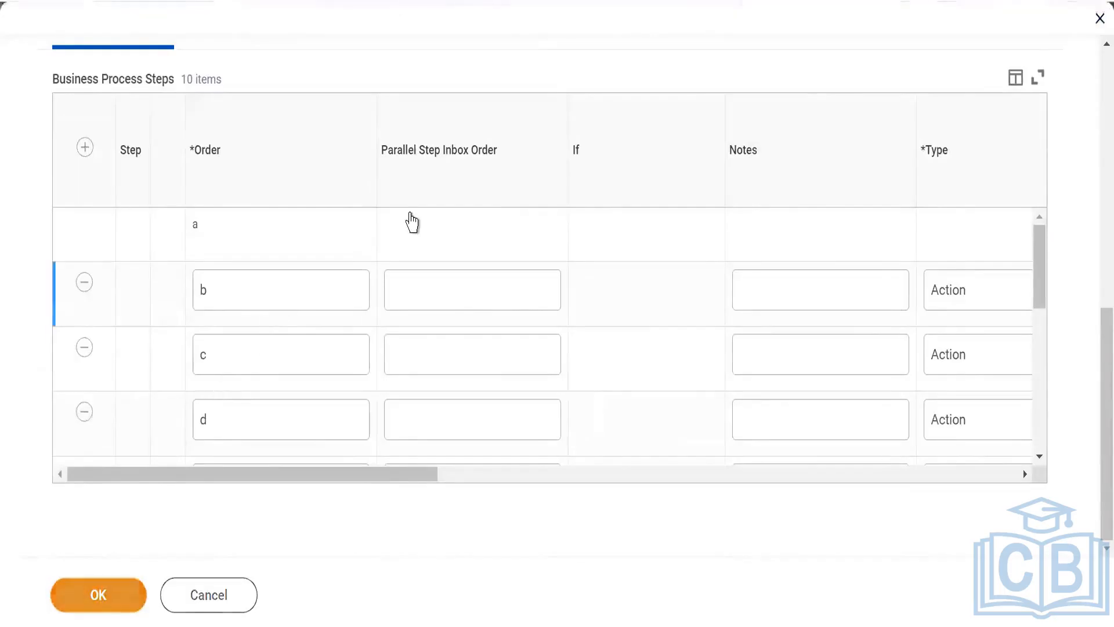
{"action": "left_click", "coordinate": [412, 222]}
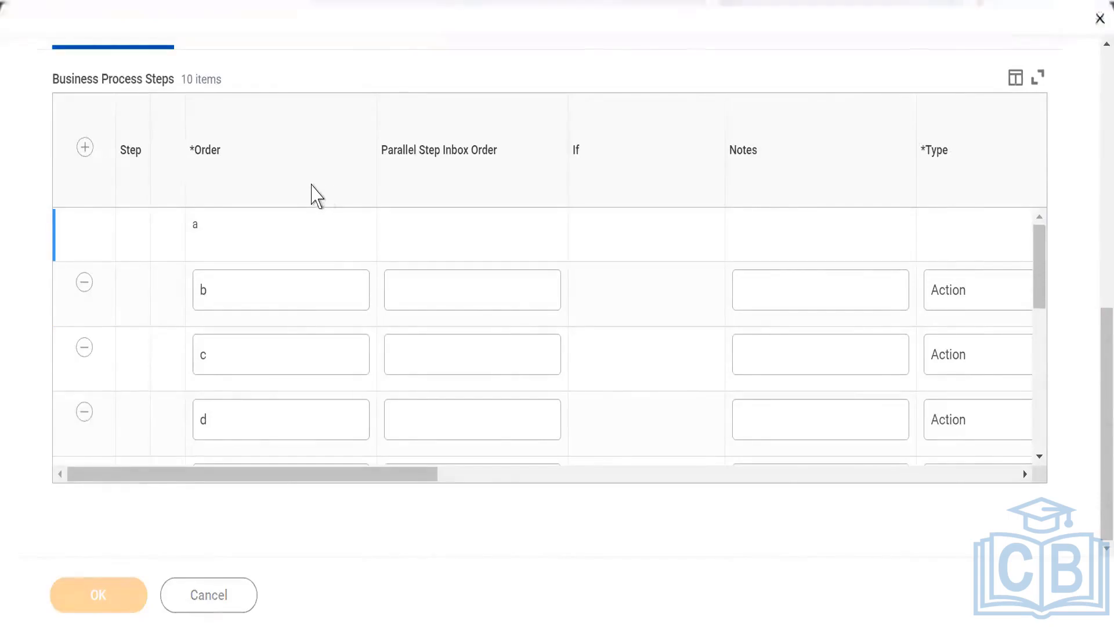
- Examine the order, types, specified actions and responsible groups of the new Employment Agreement definition's steps
{"action": "scroll", "coordinate": [386, 286], "scroll_direction": "down", "scroll_amount": 6}
{"action": "scroll", "coordinate": [413, 187], "scroll_direction": "down", "scroll_amount": 3}
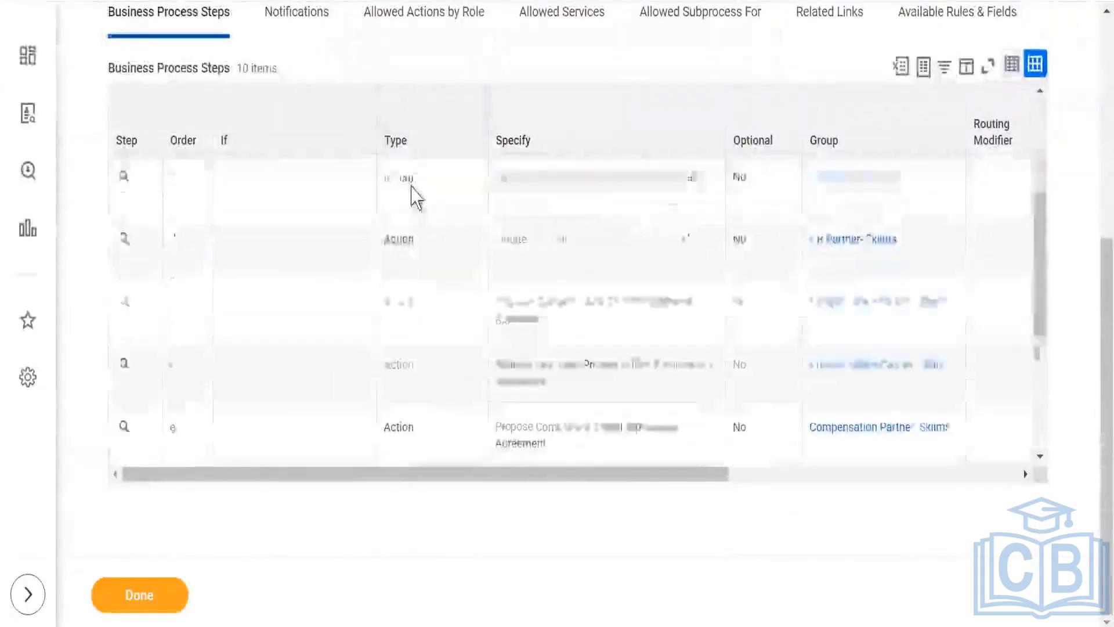
{"action": "scroll", "coordinate": [402, 196], "scroll_direction": "up", "scroll_amount": 3}
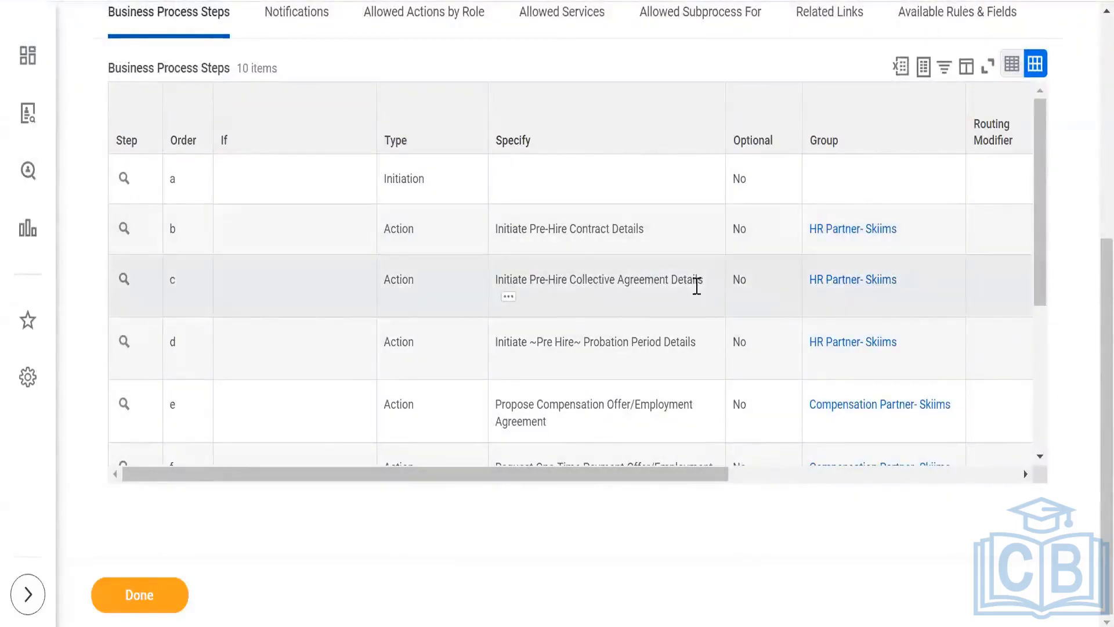
{"action": "scroll", "coordinate": [598, 336], "scroll_direction": "down", "scroll_amount": 2}
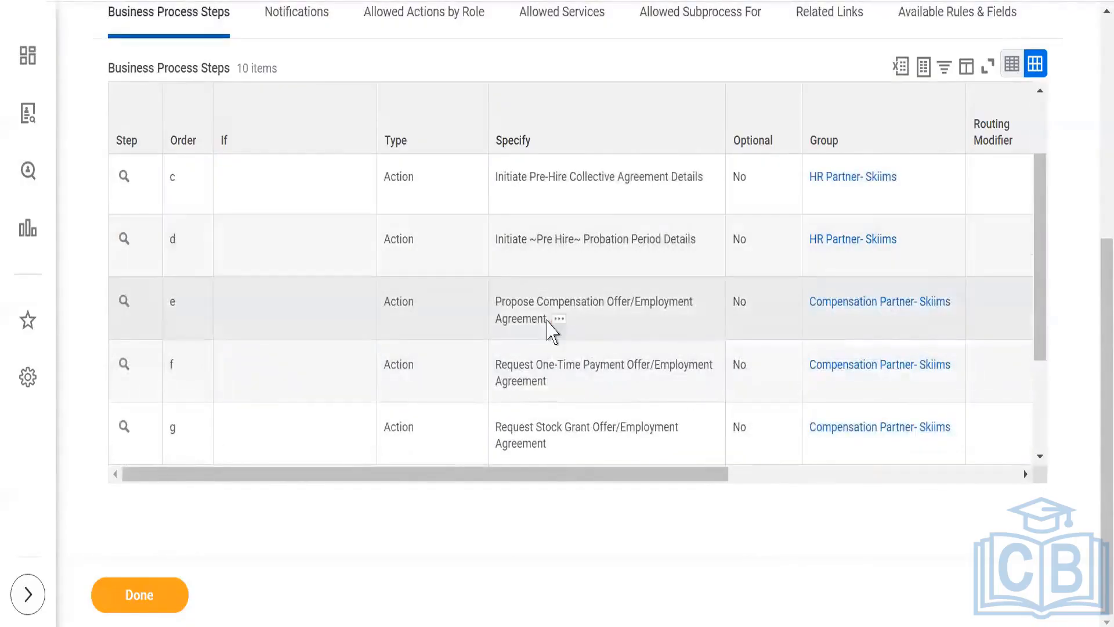
{"action": "scroll", "coordinate": [548, 329], "scroll_direction": "down", "scroll_amount": 3}
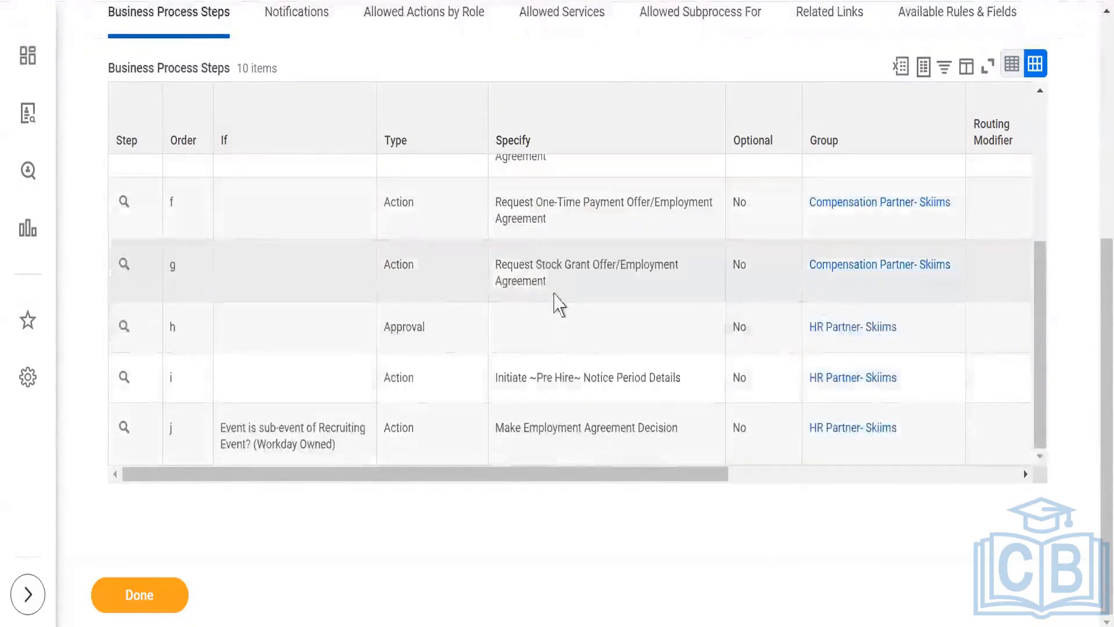
{"action": "scroll", "coordinate": [555, 298], "scroll_direction": "up", "scroll_amount": 2}
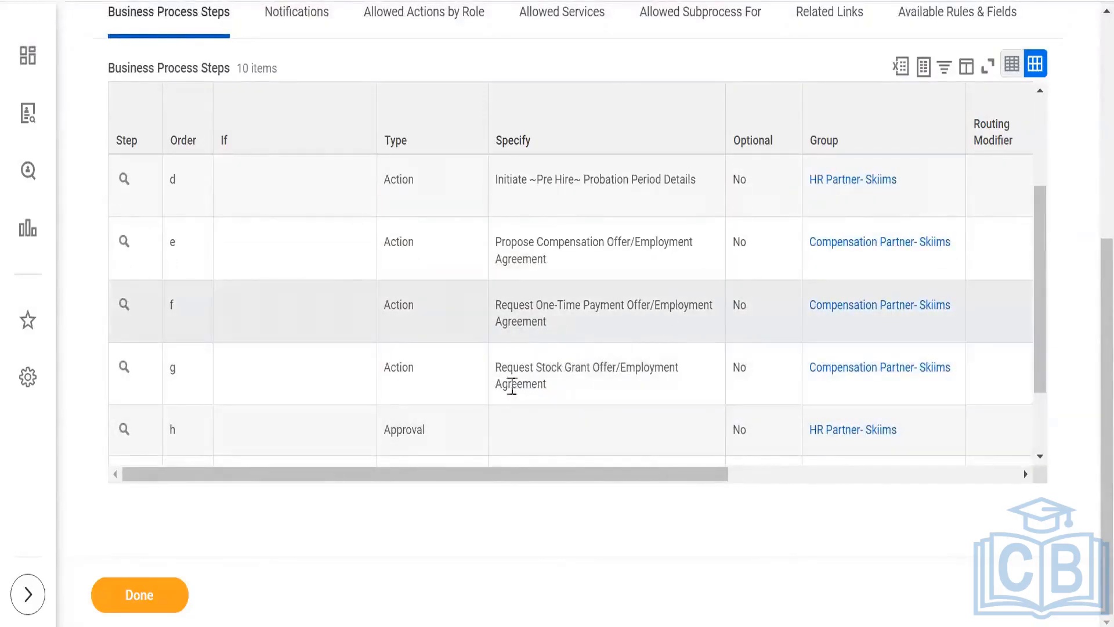
{"action": "scroll", "coordinate": [574, 304], "scroll_direction": "down", "scroll_amount": 2}
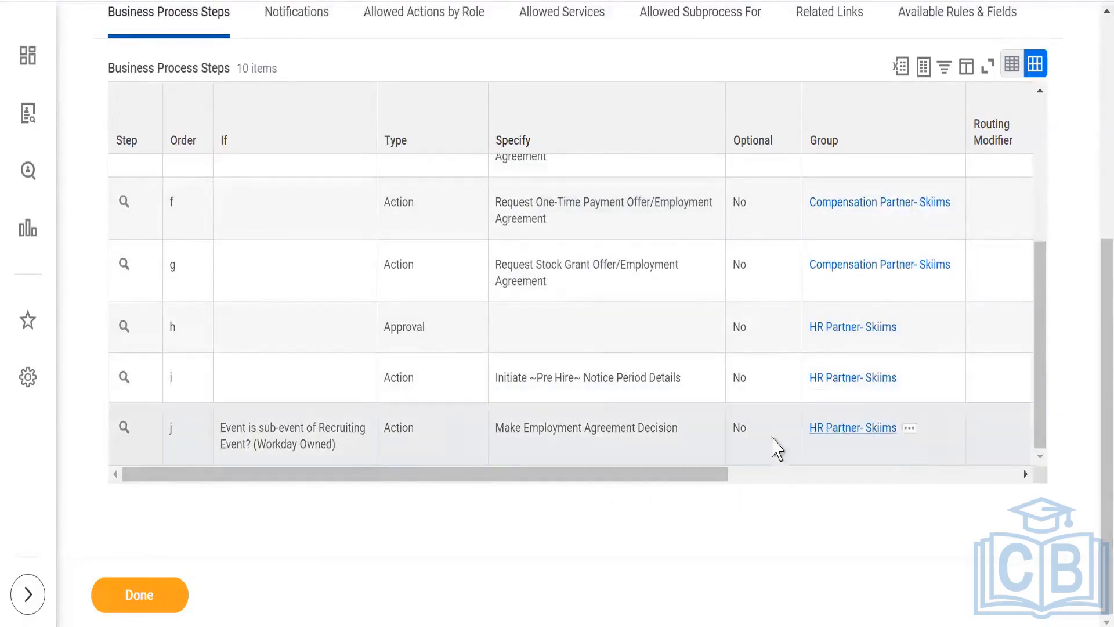
- Finish viewing the Employment Agreement definition and start another definition for SKIIMS PVT LTD with the type Background Check
{"action": "left_click", "coordinate": [141, 601]}
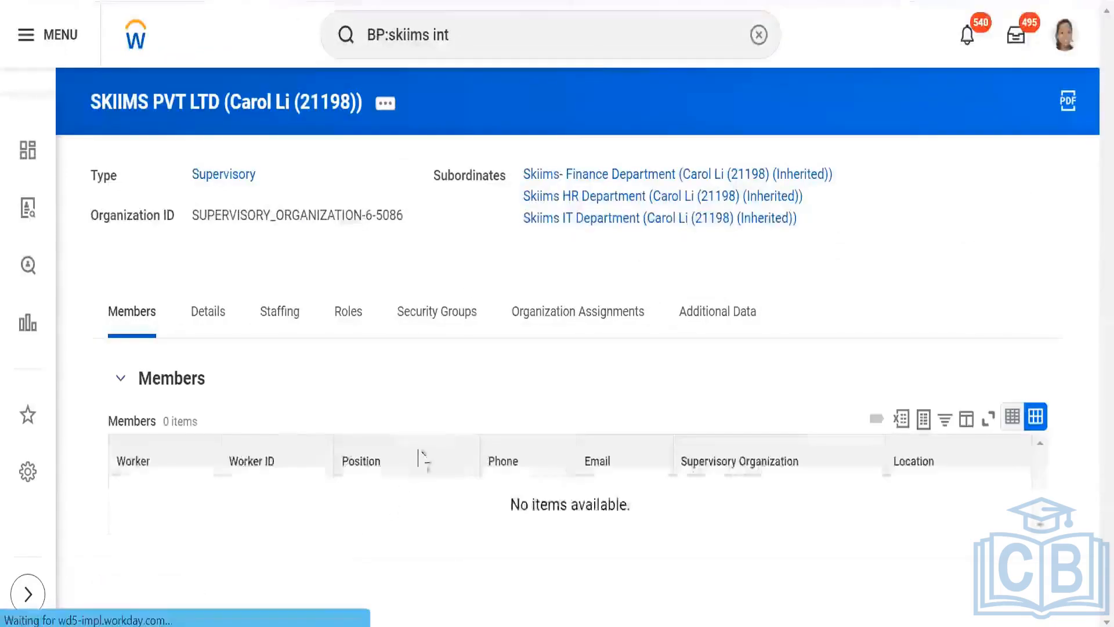
{"action": "left_click", "coordinate": [497, 39]}
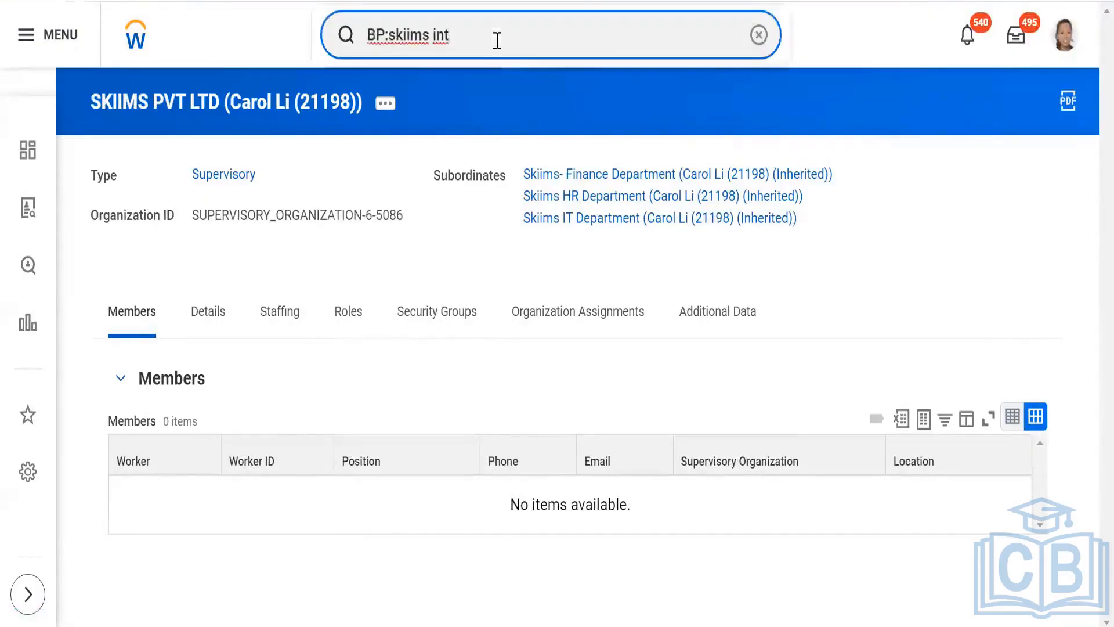
{"action": "left_click", "coordinate": [384, 106]}
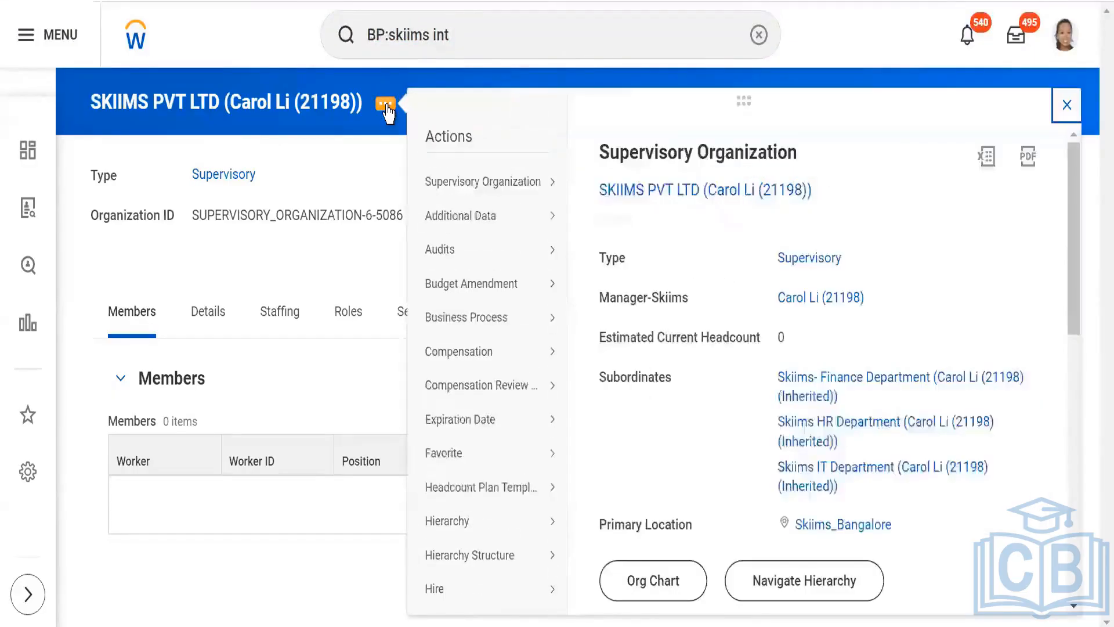
{"action": "mouse_move", "coordinate": [445, 223]}
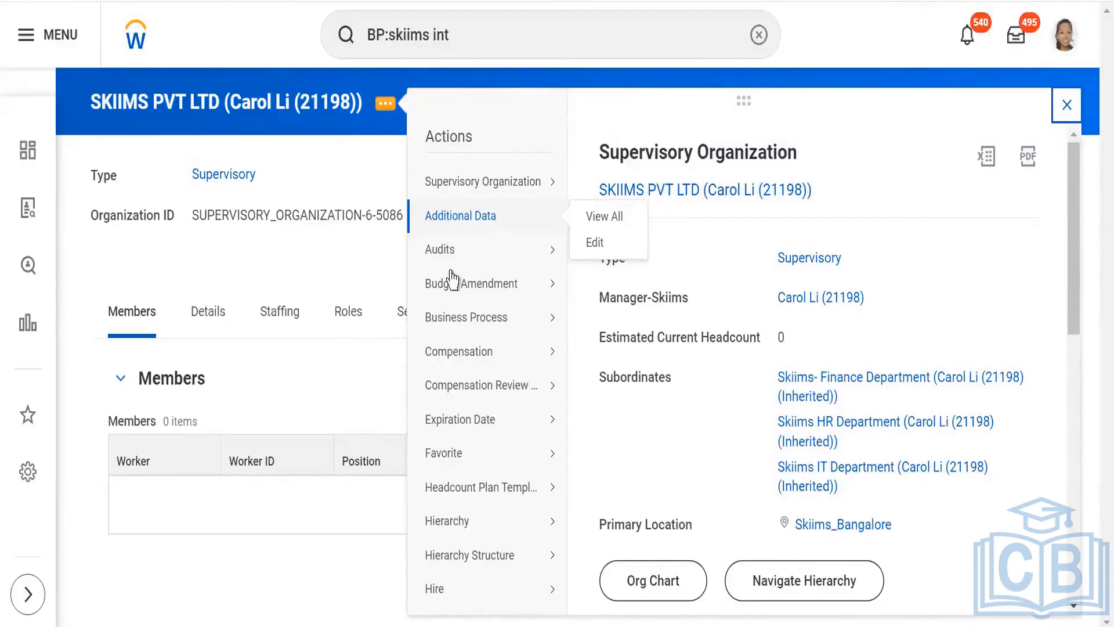
{"action": "mouse_move", "coordinate": [455, 316]}
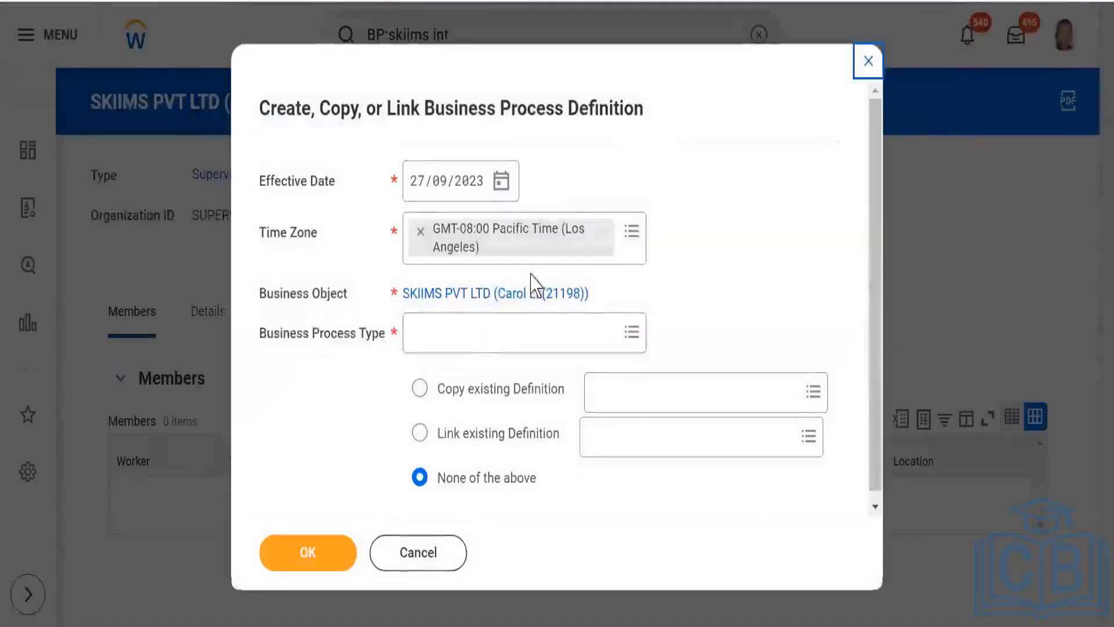
{"action": "left_click", "coordinate": [465, 331]}
{"action": "type", "text": "b"}
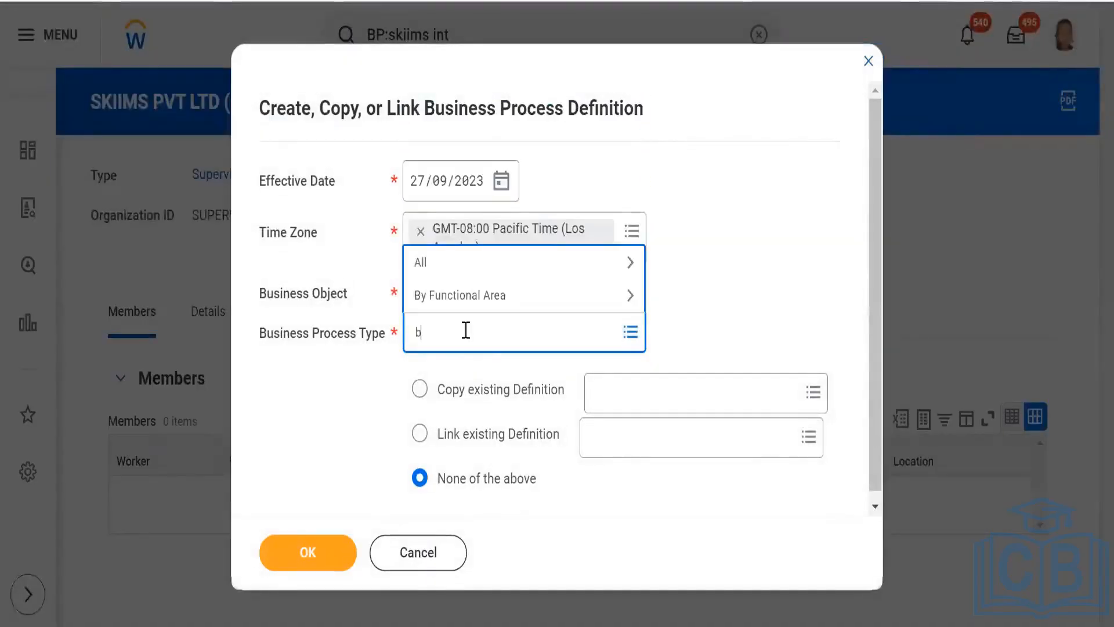
{"action": "type", "text": "ack"}
{"action": "key", "text": "Return"}
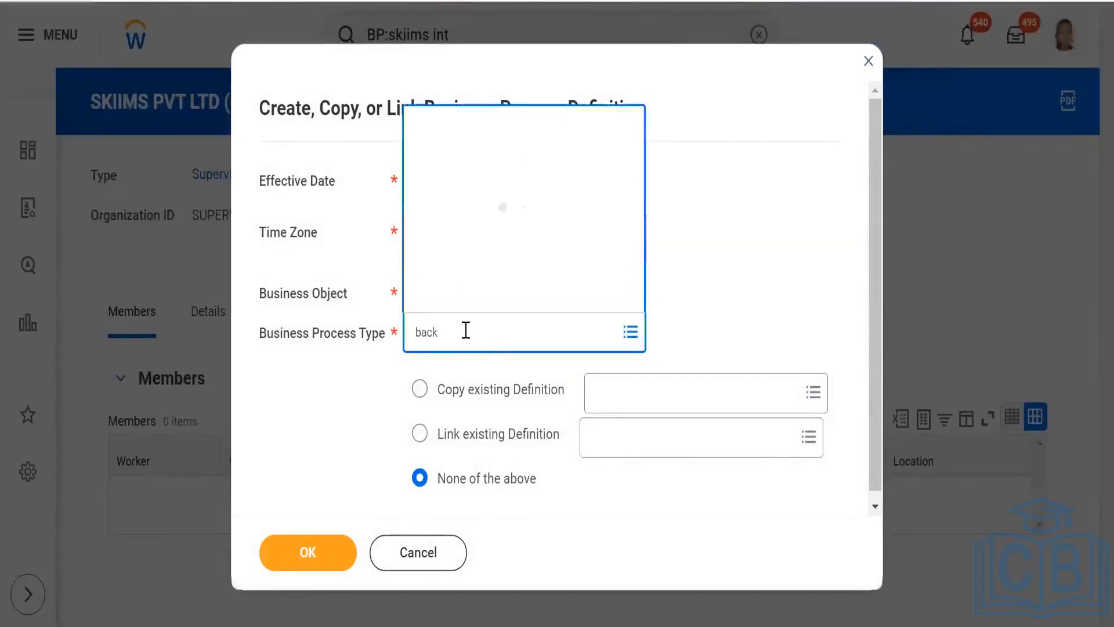
{"action": "left_click", "coordinate": [503, 264]}
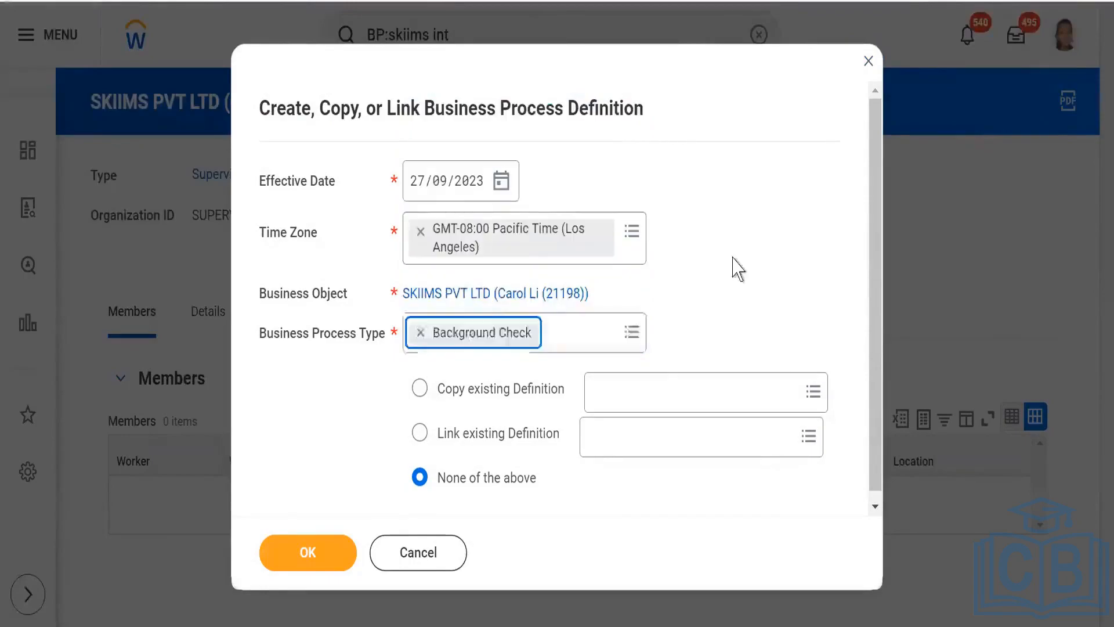
- Choose to copy the existing definition "Background Check for Magna Info-Tech Private Limited" and continue to the copied definition's details
{"action": "left_click", "coordinate": [641, 392]}
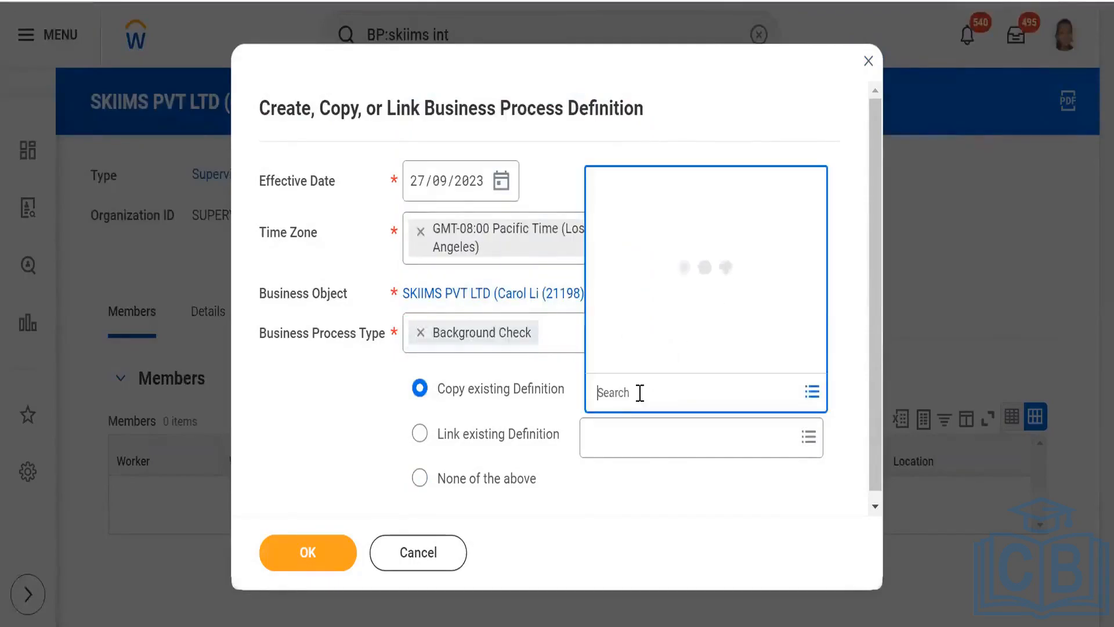
{"action": "type", "text": "ski"}
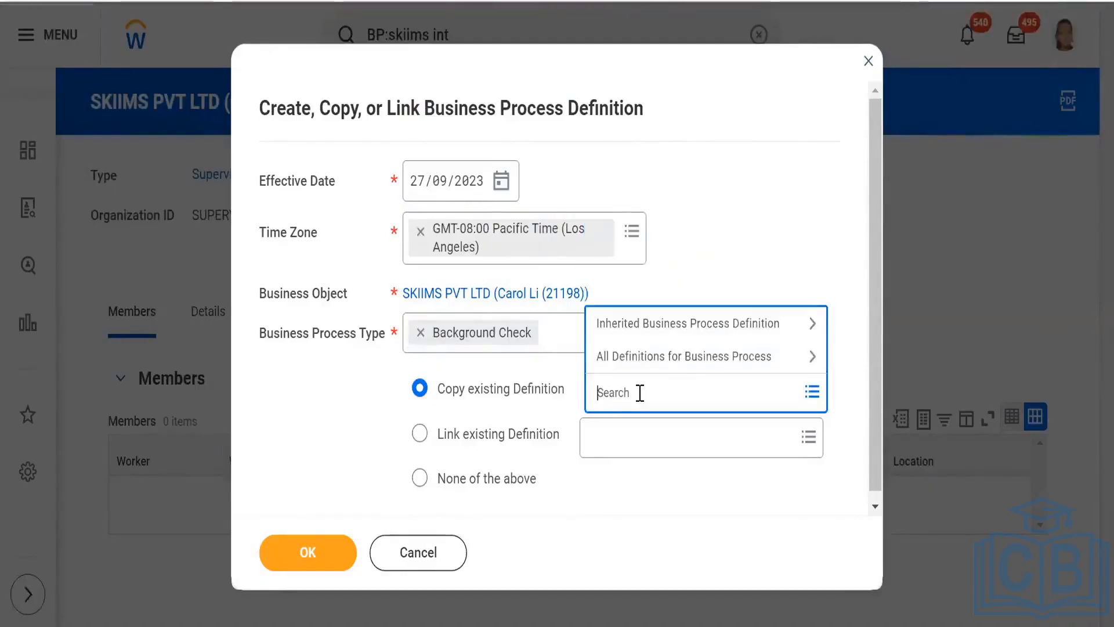
{"action": "type", "text": "magna"}
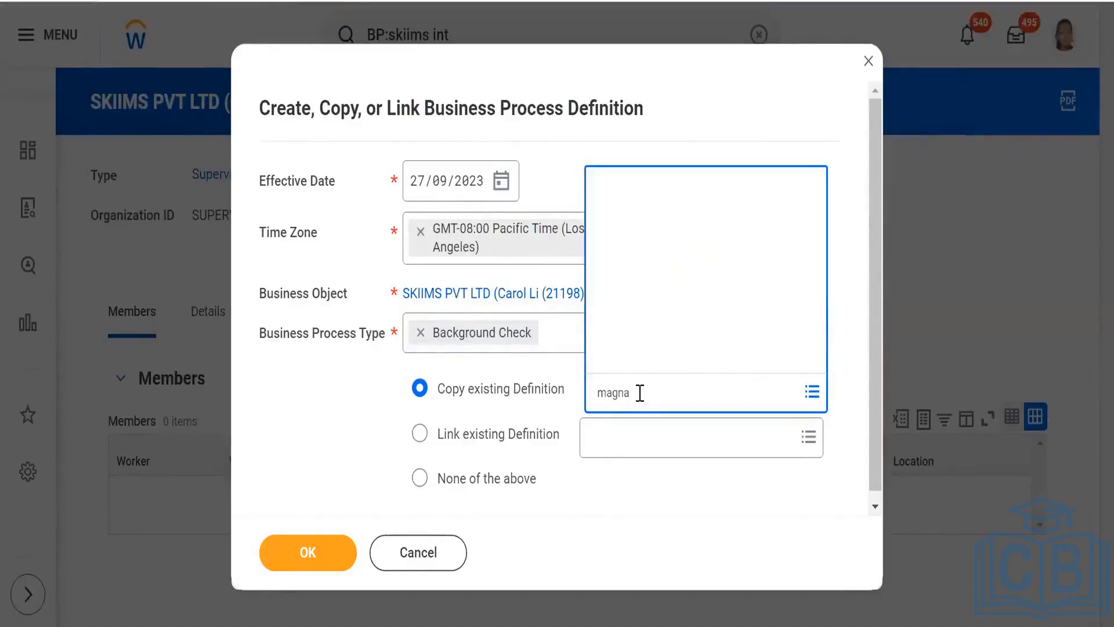
{"action": "key", "text": "Return"}
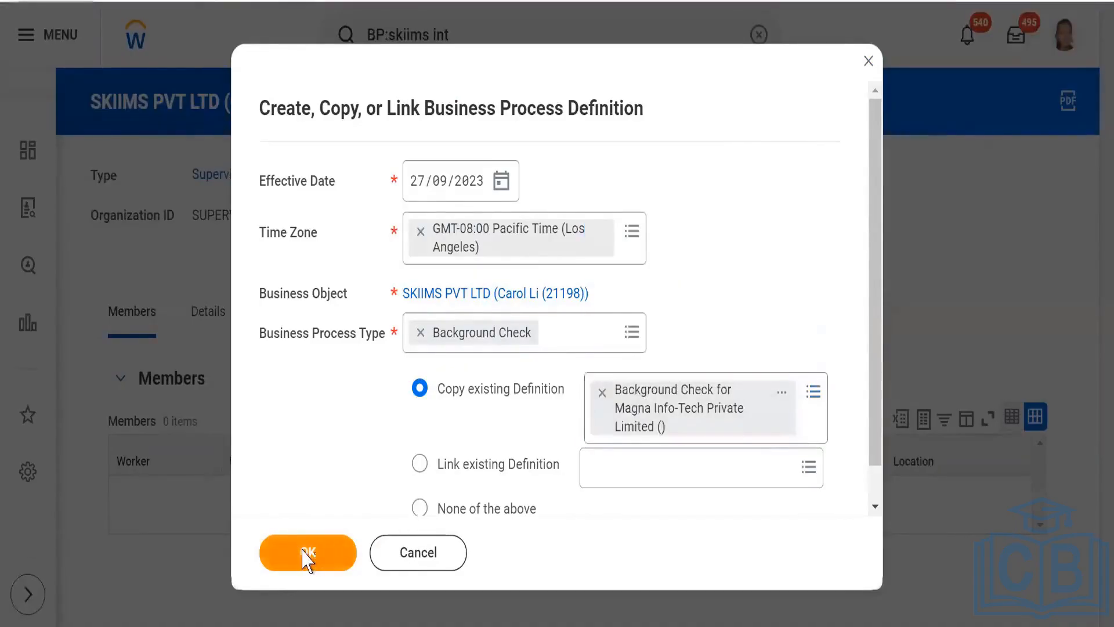
{"action": "left_click", "coordinate": [306, 556]}
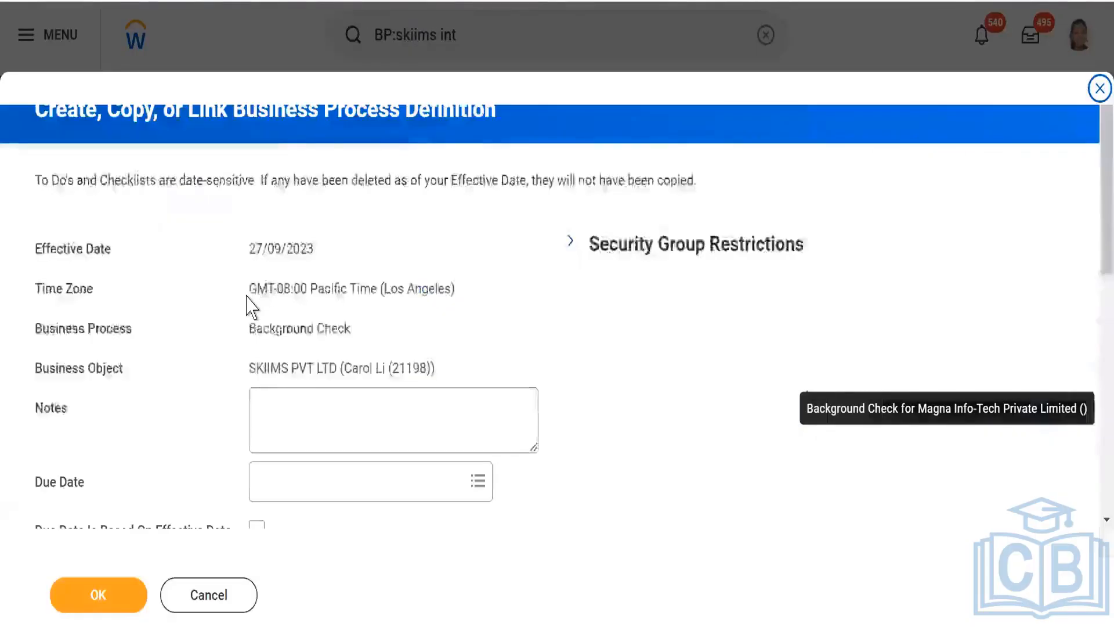
- Review the copied business process steps and save the Background Check definition for SKIIMS PVT LTD
{"action": "scroll", "coordinate": [555, 278], "scroll_direction": "down", "scroll_amount": 4}
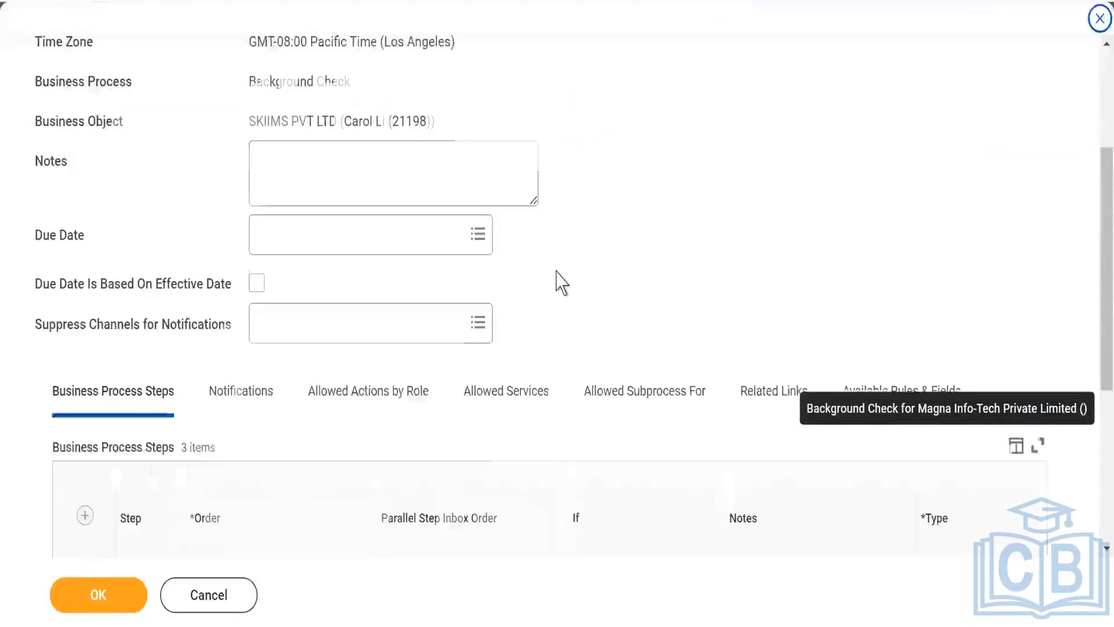
{"action": "scroll", "coordinate": [560, 283], "scroll_direction": "down", "scroll_amount": 2}
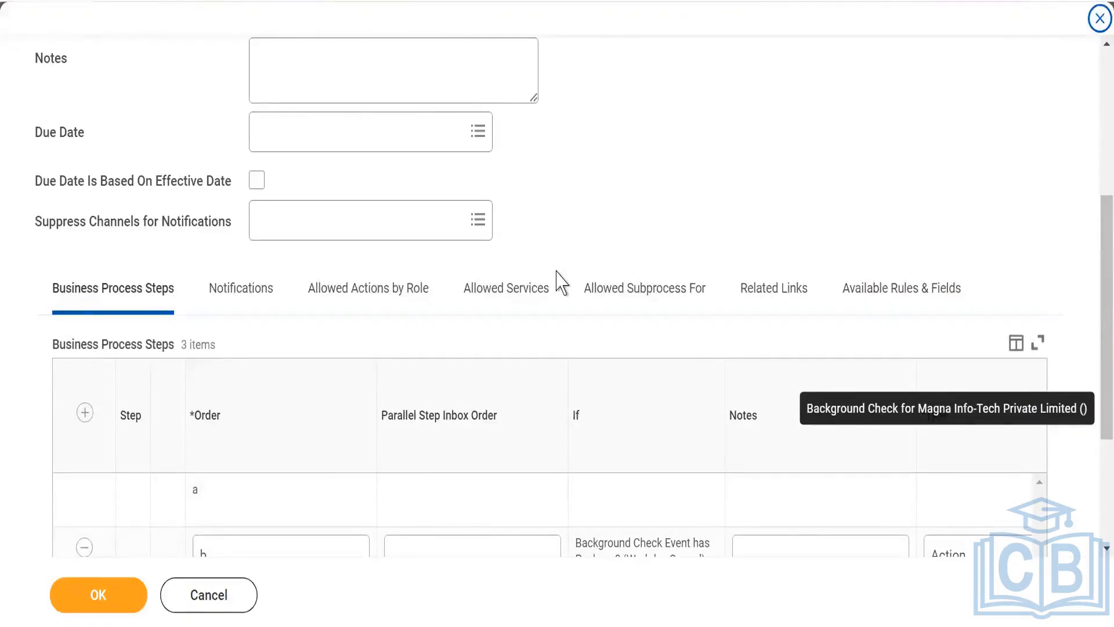
{"action": "scroll", "coordinate": [589, 228], "scroll_direction": "down", "scroll_amount": 4}
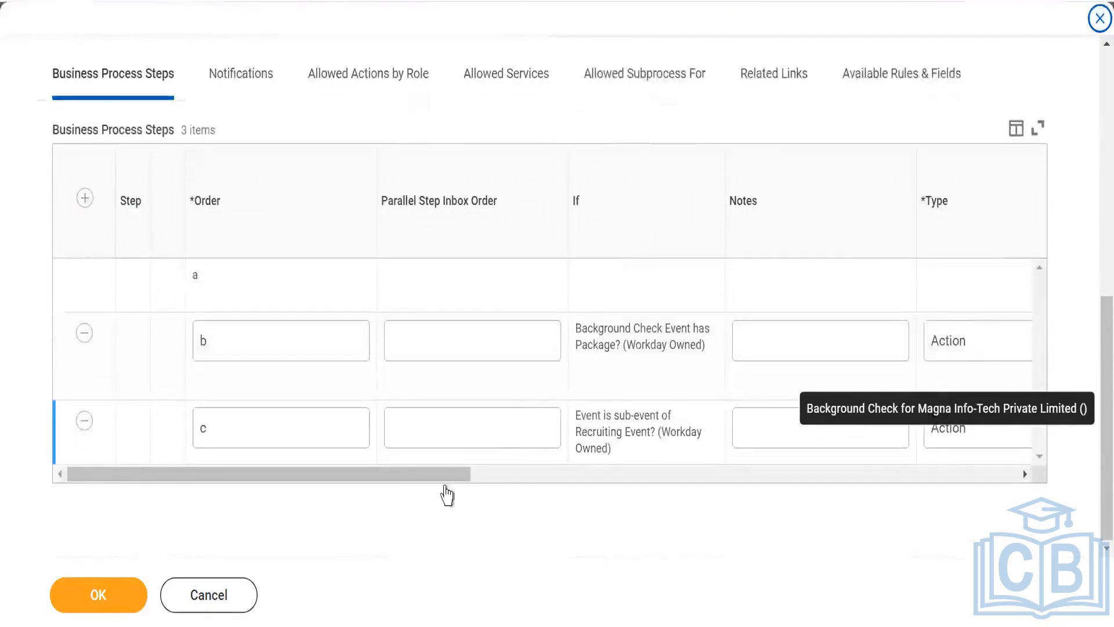
{"action": "left_click_drag", "start_coordinate": [448, 480], "coordinate": [80, 497]}
{"action": "left_click", "coordinate": [92, 592]}
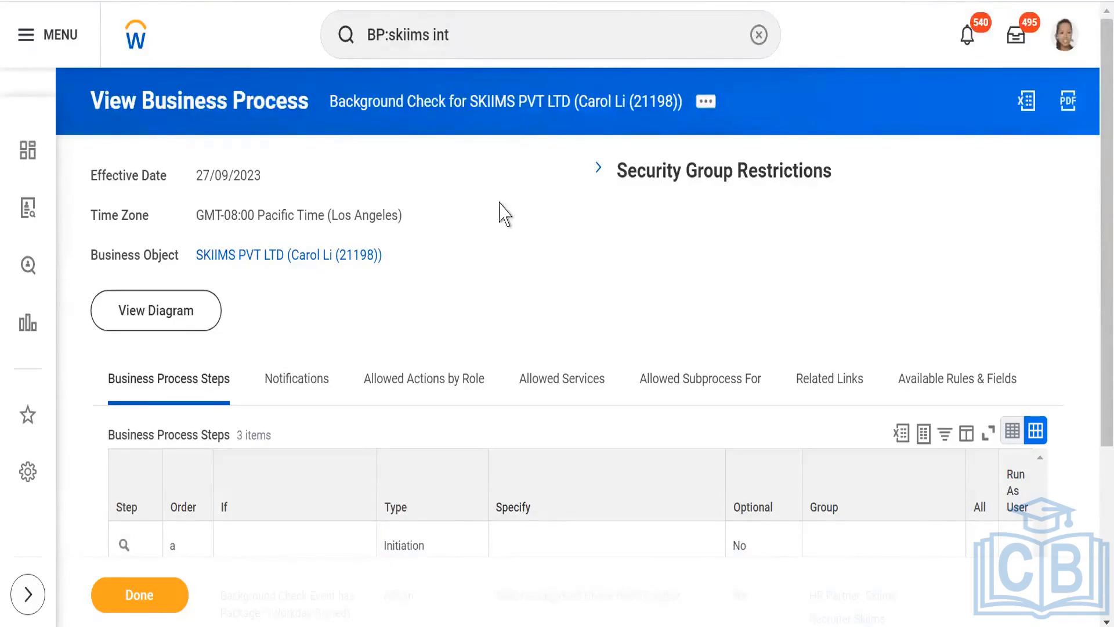
- Examine the saved Background Check definition's step conditions, types, specified actions and groups, and return to the SKIIMS PVT LTD organization
{"action": "scroll", "coordinate": [499, 214], "scroll_direction": "down", "scroll_amount": 2}
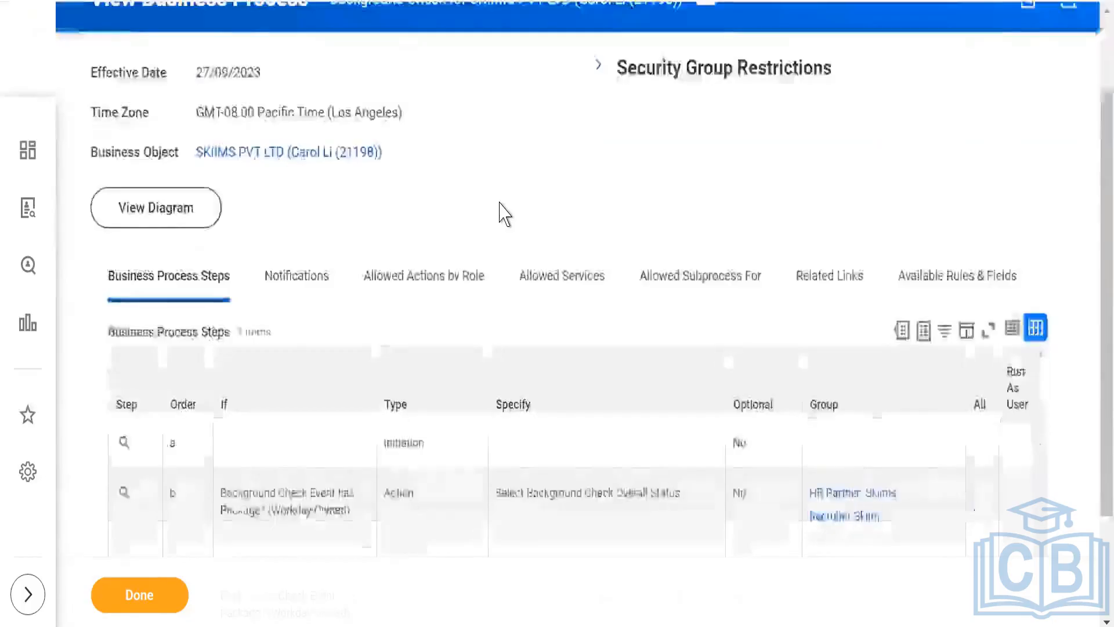
{"action": "scroll", "coordinate": [499, 216], "scroll_direction": "down", "scroll_amount": 2}
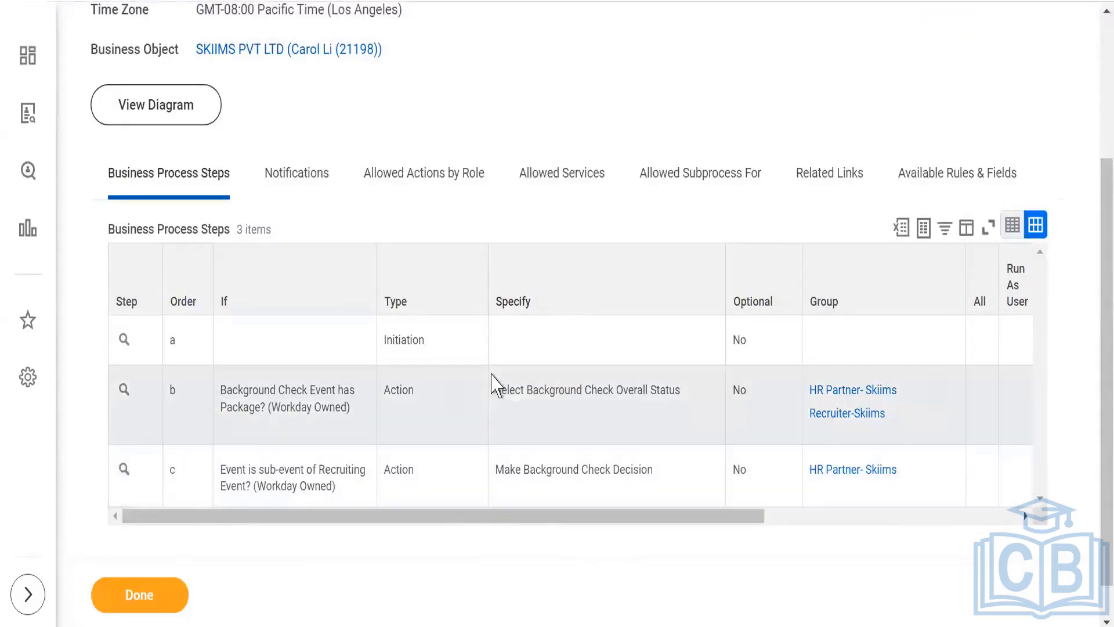
{"action": "scroll", "coordinate": [317, 380], "scroll_direction": "up", "scroll_amount": 4}
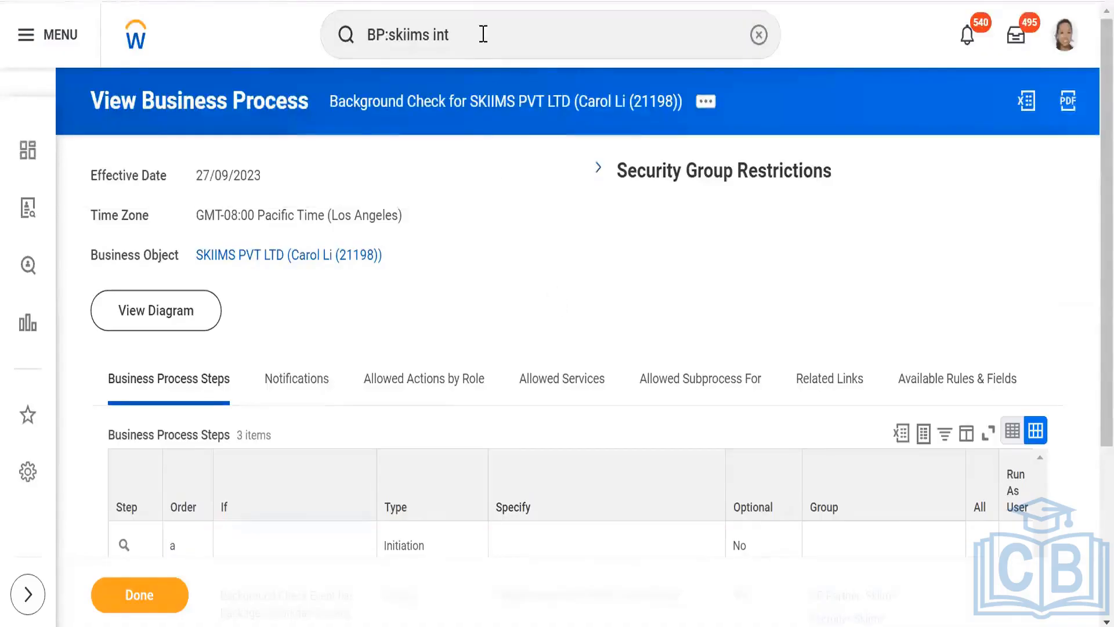
{"action": "left_click", "coordinate": [278, 256]}
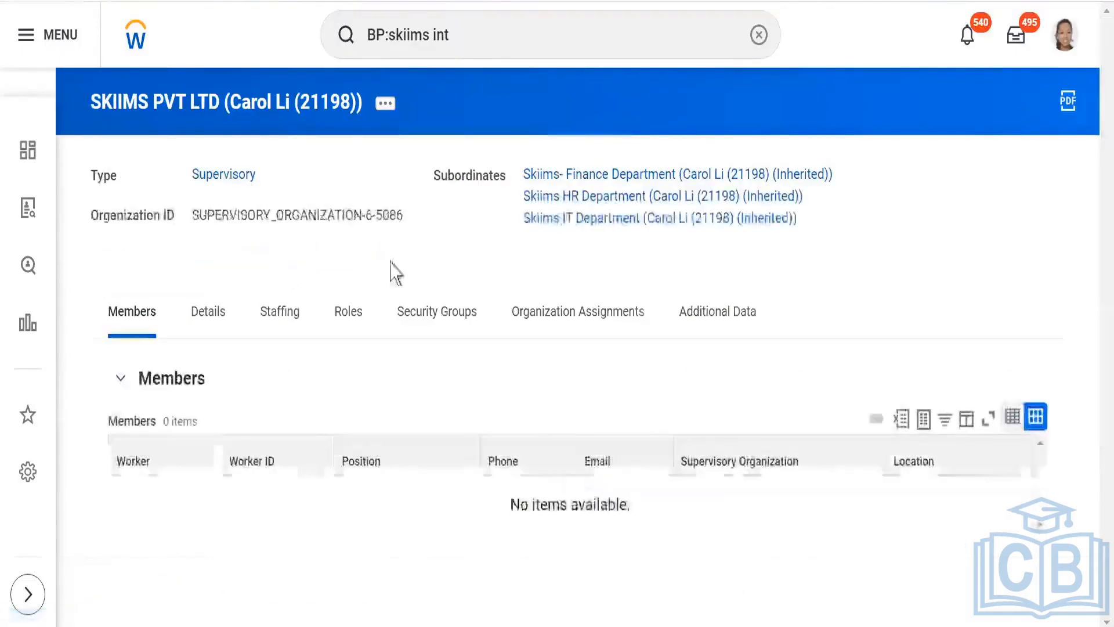